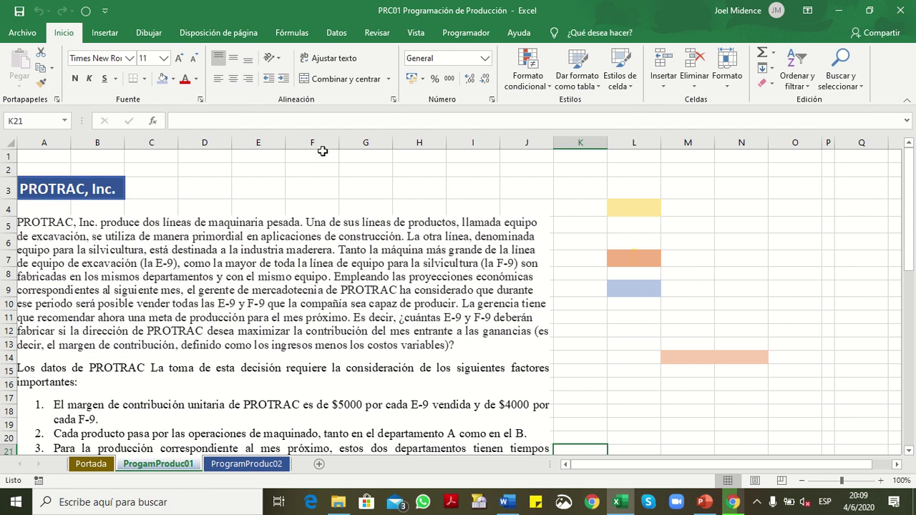
Enable the Solver add-in through the Excel add-ins manager in the program options
mouse_move(399, 4)
left_click(351, 33)
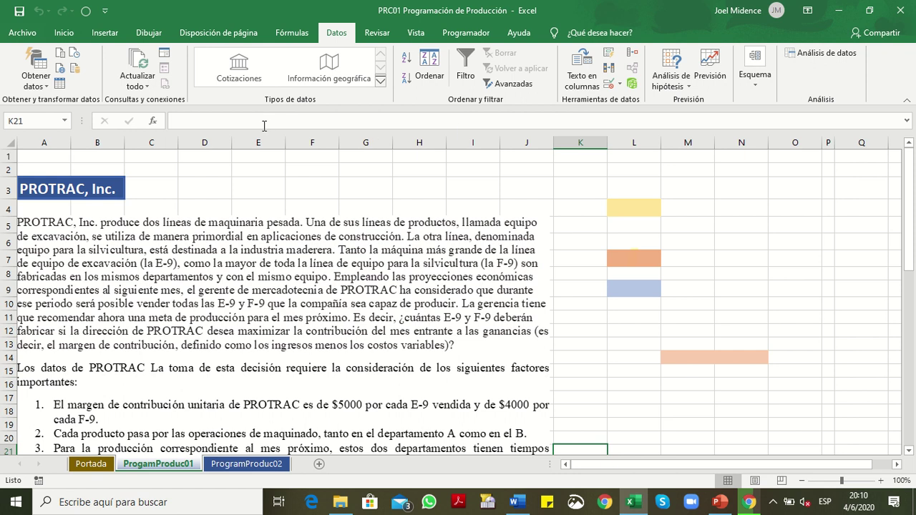
left_click(22, 33)
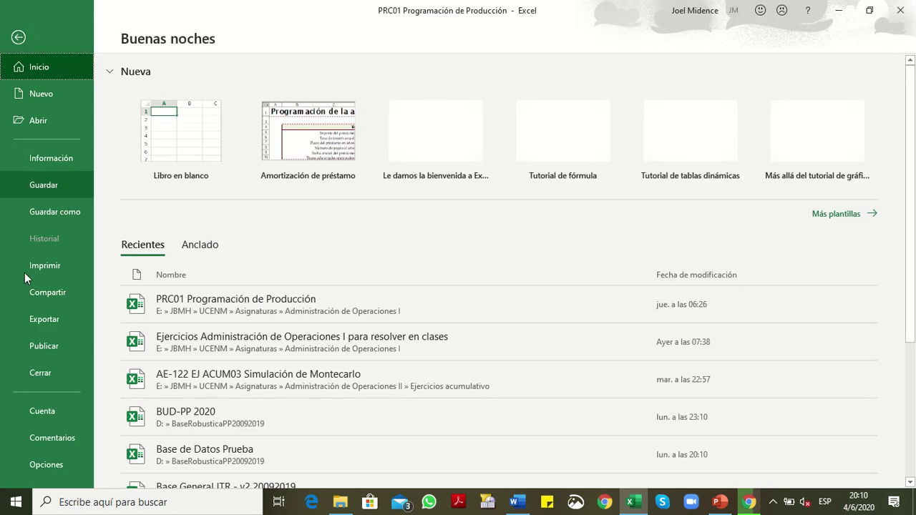
left_click(38, 464)
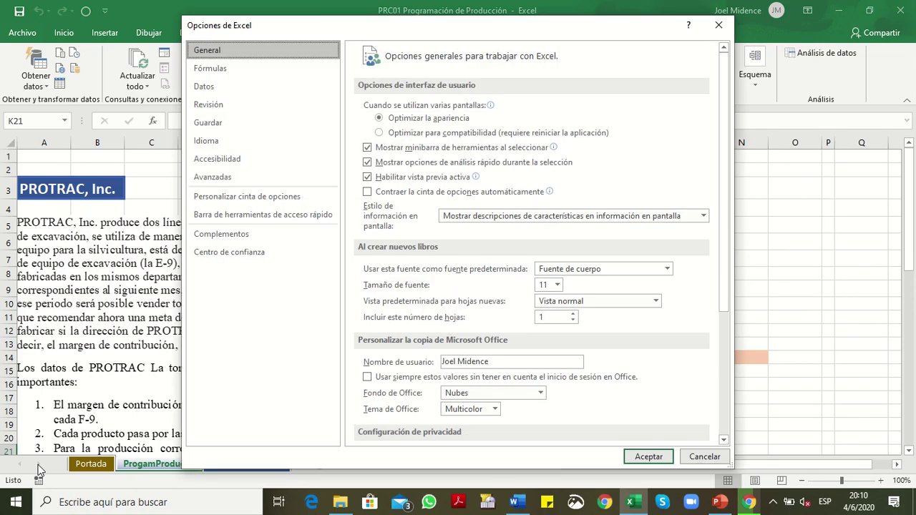
left_click(229, 240)
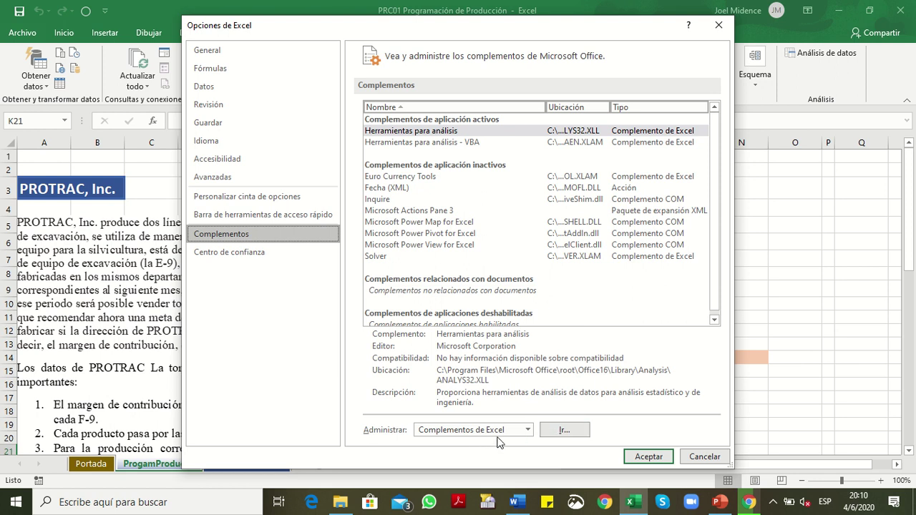
left_click(565, 432)
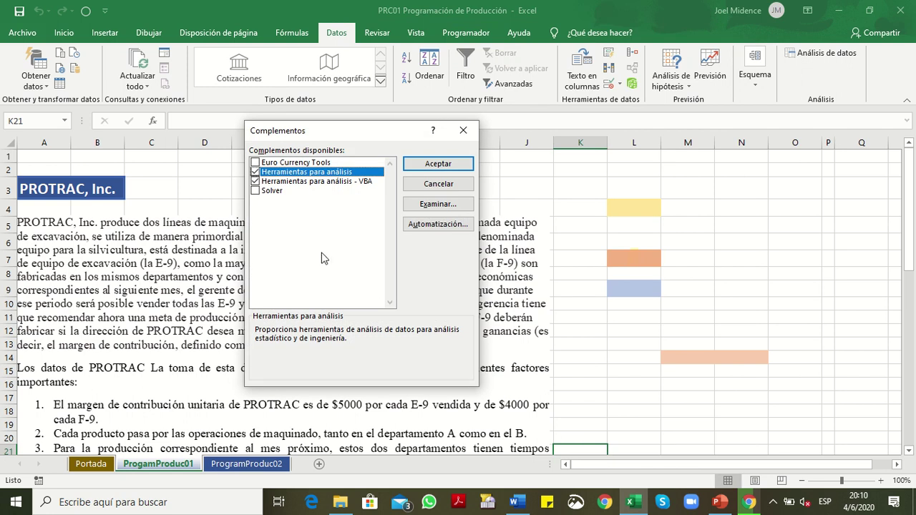
left_click(256, 191)
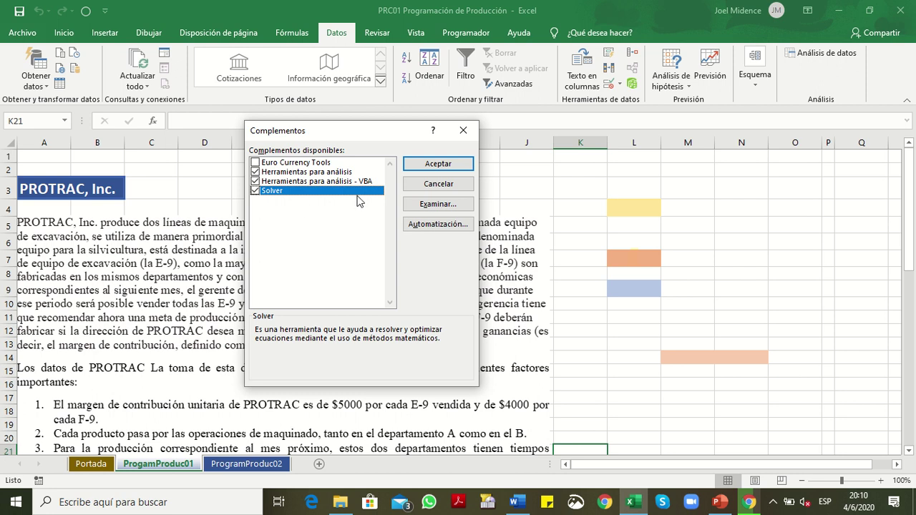
left_click(435, 170)
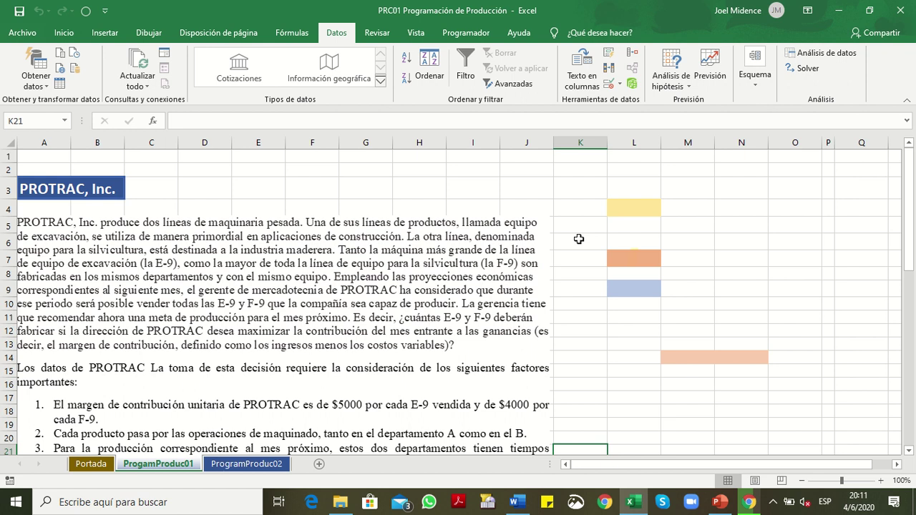
Clear the "Decisión:" entry from cell K24 beside the problem statement
scroll(434, 275, "down", 2)
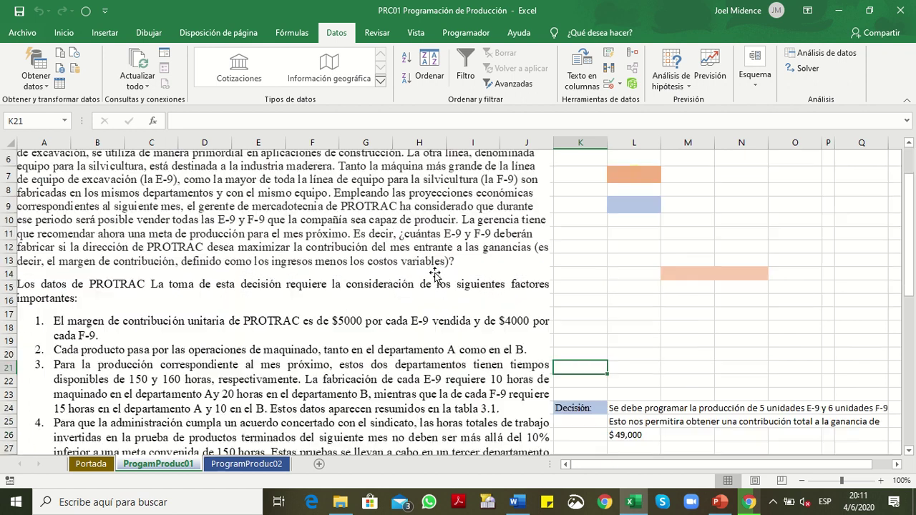
scroll(434, 276, "down", 3)
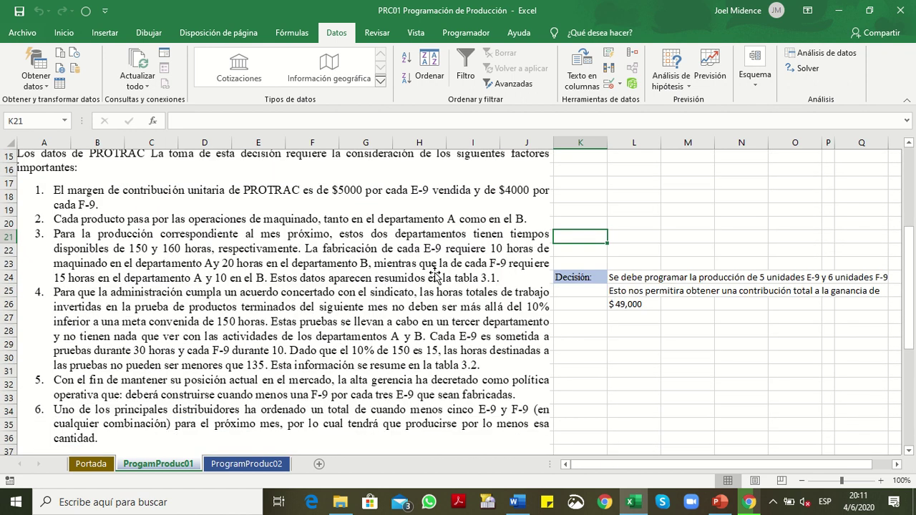
scroll(435, 275, "down", 1)
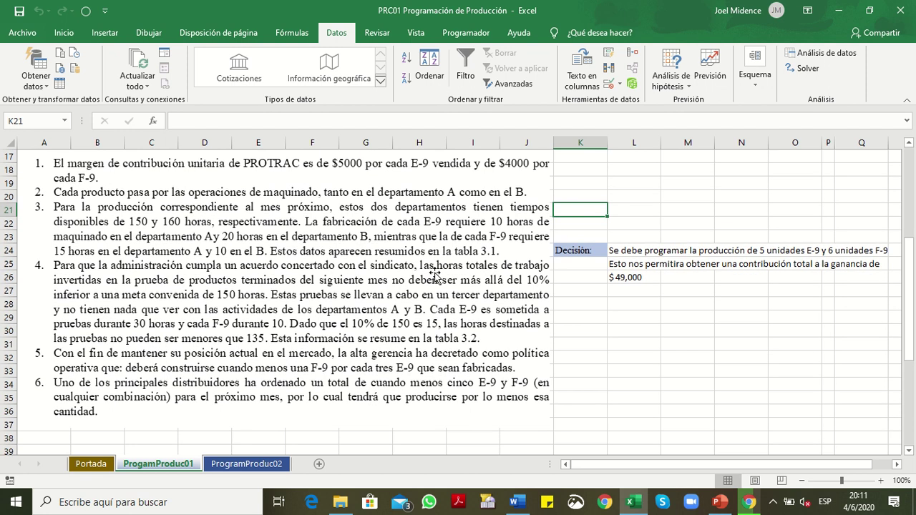
scroll(434, 275, "up", 6)
scroll(435, 276, "down", 3)
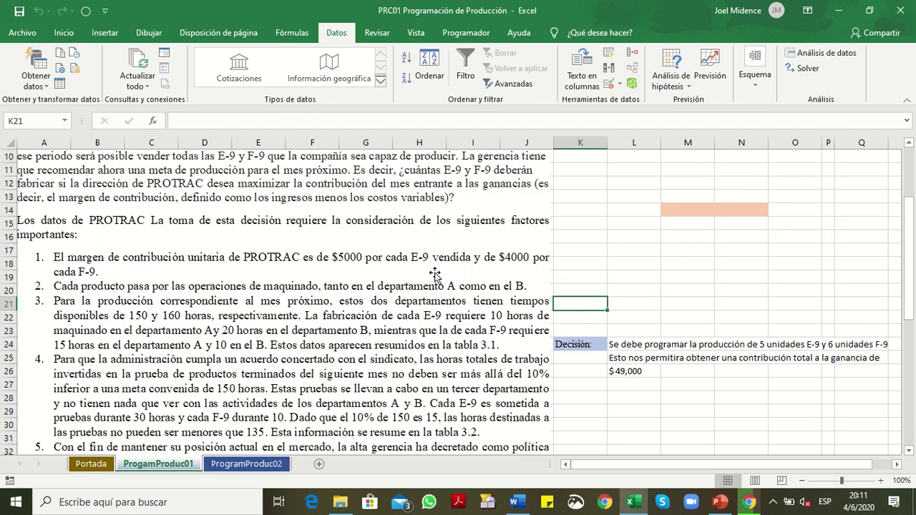
left_click(569, 345)
key("Delete")
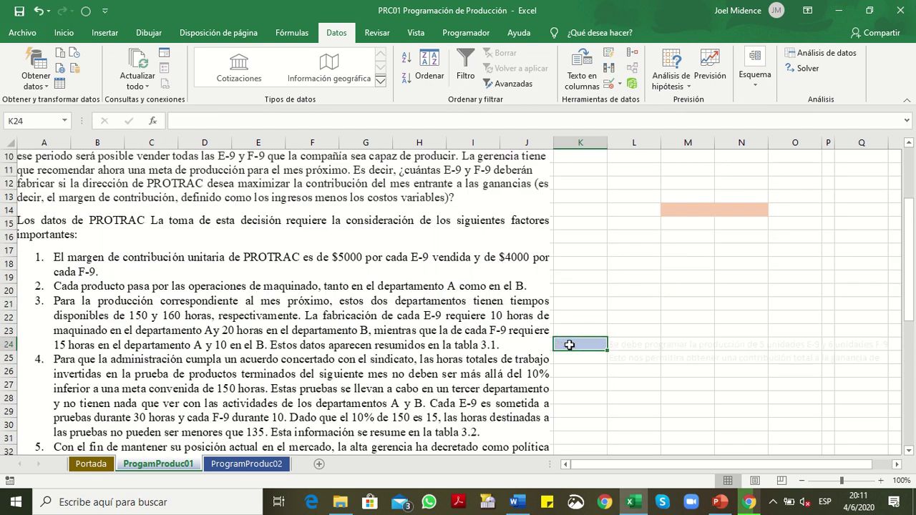
Enter 1 in the yellow cell L4 to show the objective-function heading
scroll(570, 266, "up", 3)
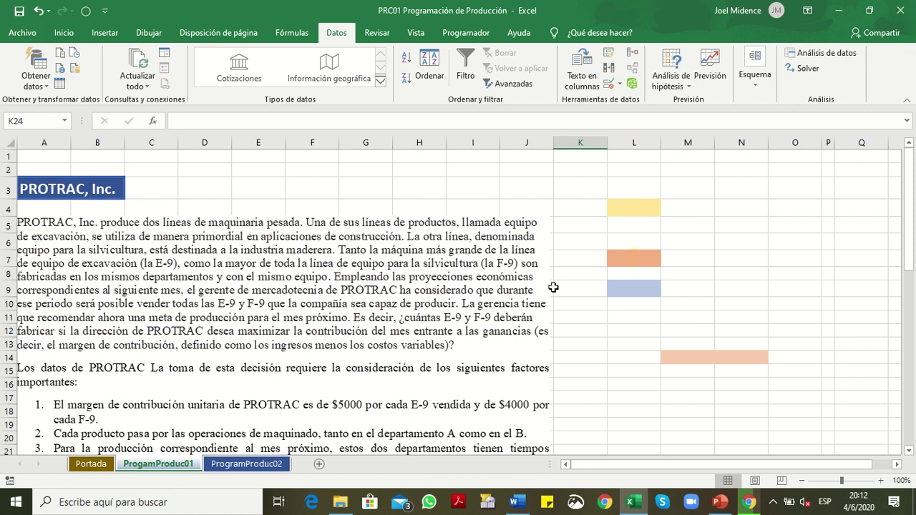
left_click(631, 208)
type("1")
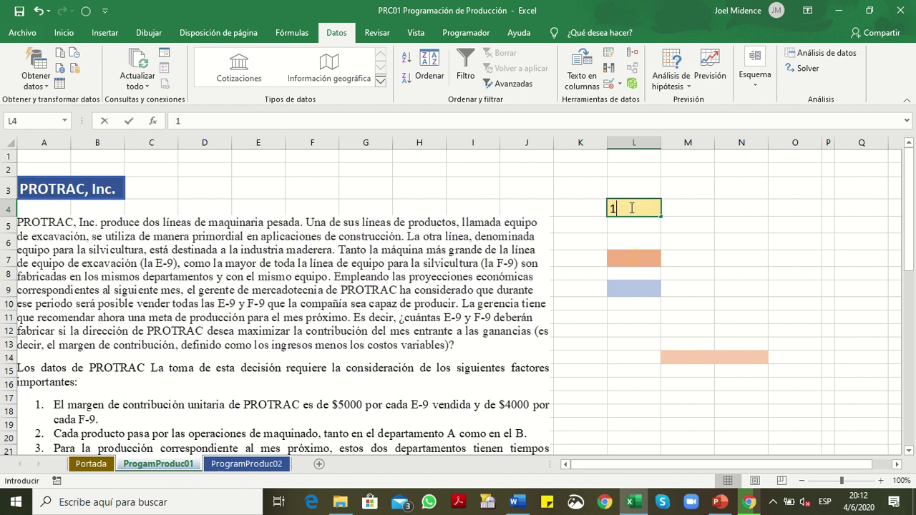
key("Return")
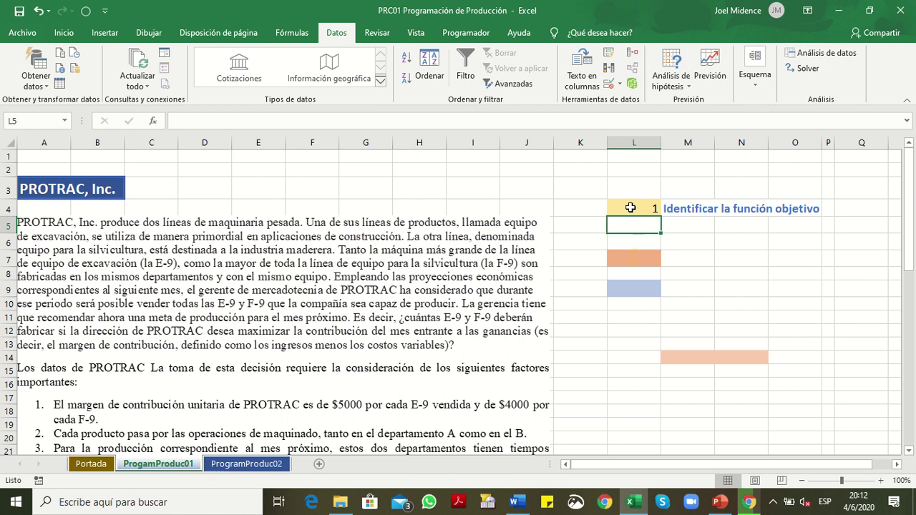
Enter a in cell M5 and b in cell M6 to show the Maximizar and Minimizar options
key("Right")
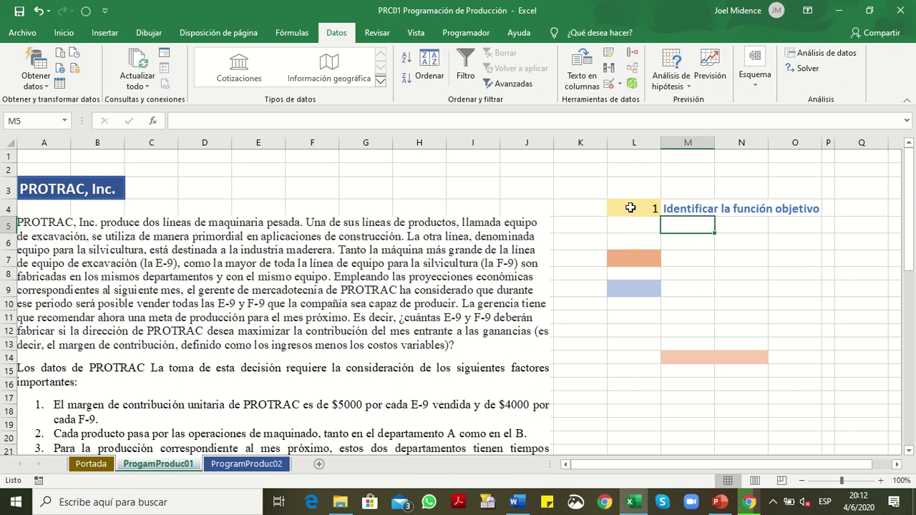
type("a")
key("Return")
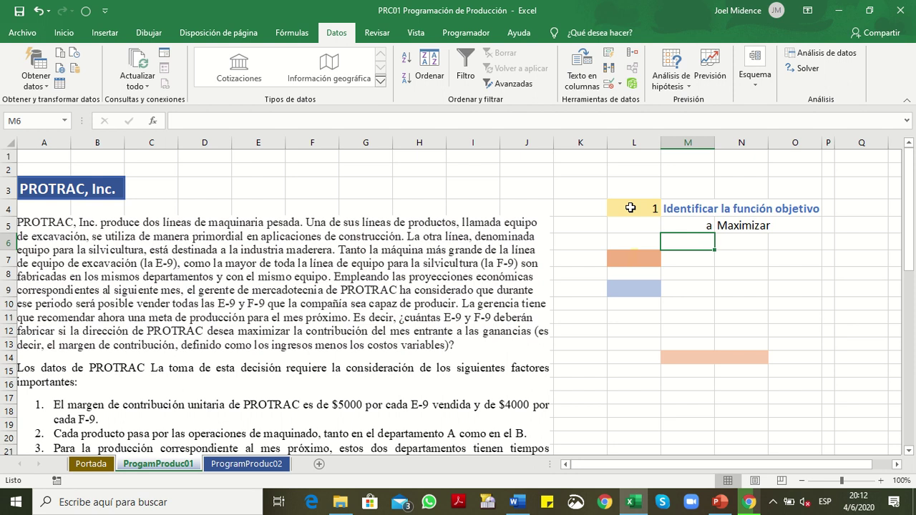
type("b")
key("Return")
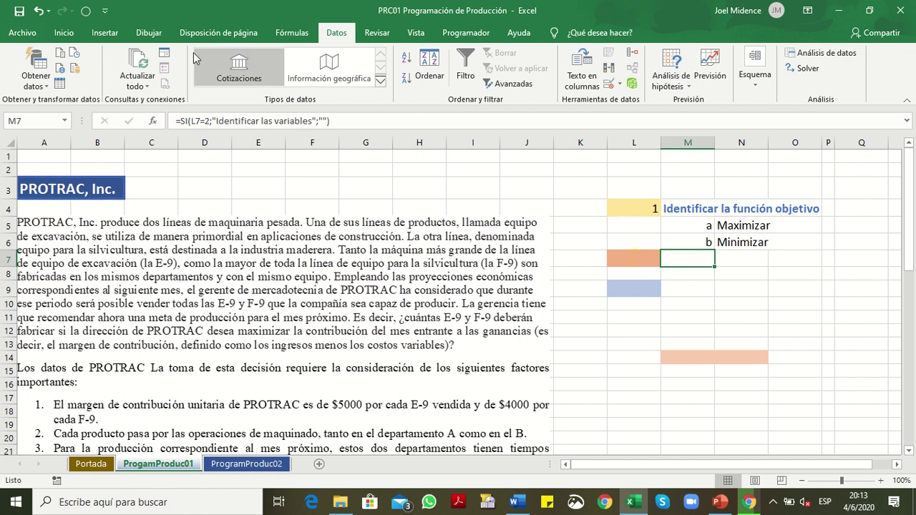
Mark "desea maximizar la contribución del mes entrante a las ganancias" in the problem text with the yellow highlighter
left_click(148, 33)
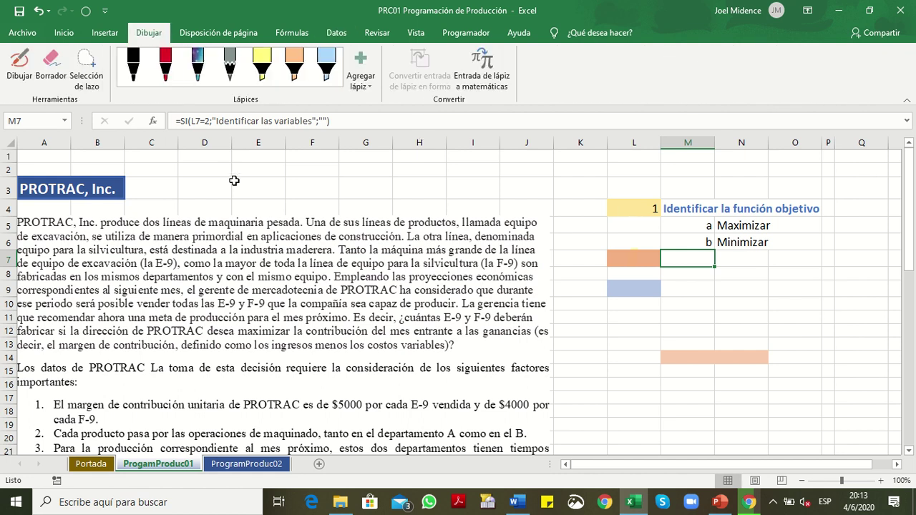
left_click(285, 74)
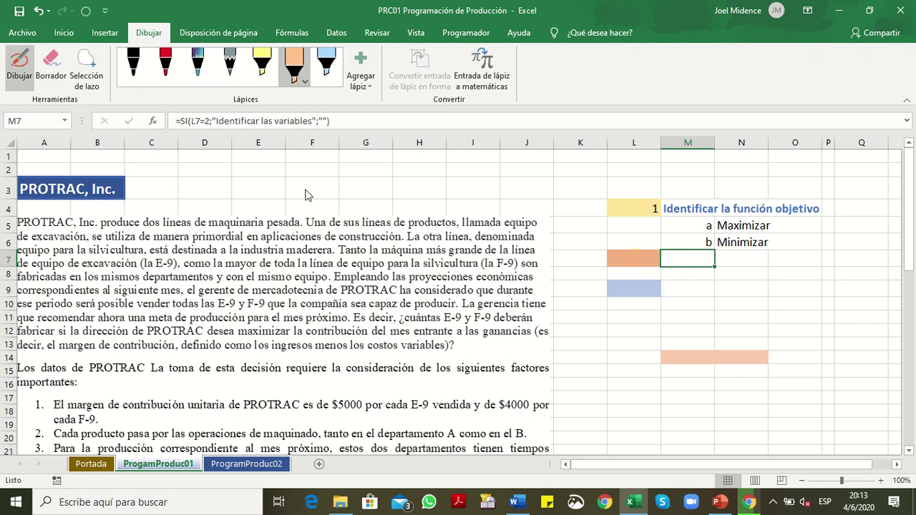
left_click(263, 70)
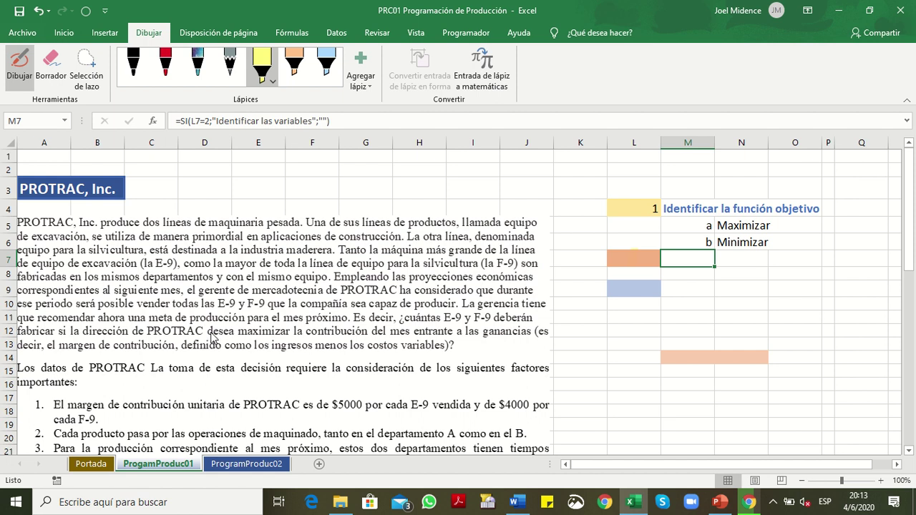
left_click_drag(207, 331, 226, 332)
left_click_drag(226, 332, 533, 338)
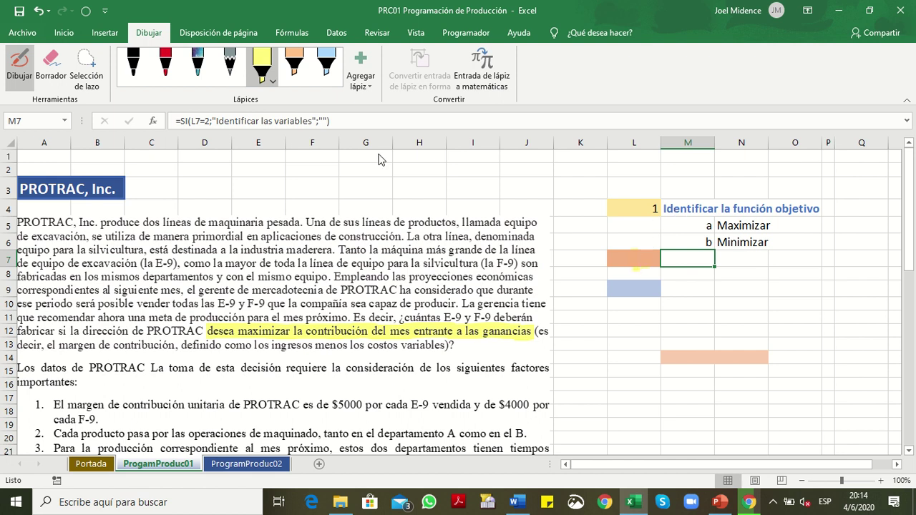
Stop inking and remove the stray yellow highlighter mark at cell L7
left_click(13, 67)
left_click(624, 259)
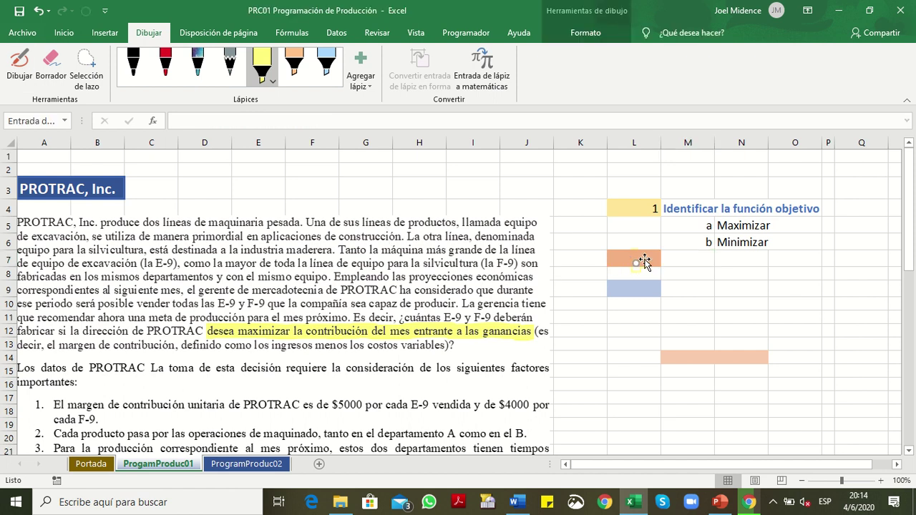
key("Escape")
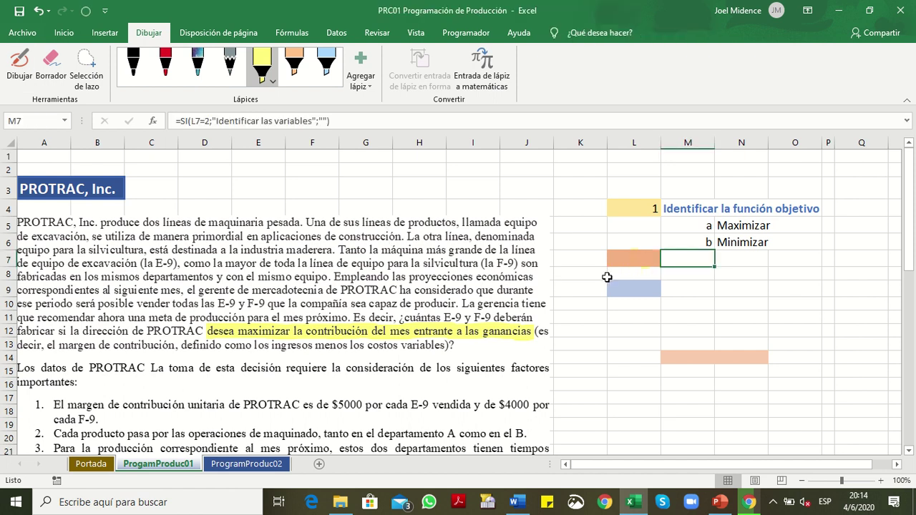
left_click(637, 256)
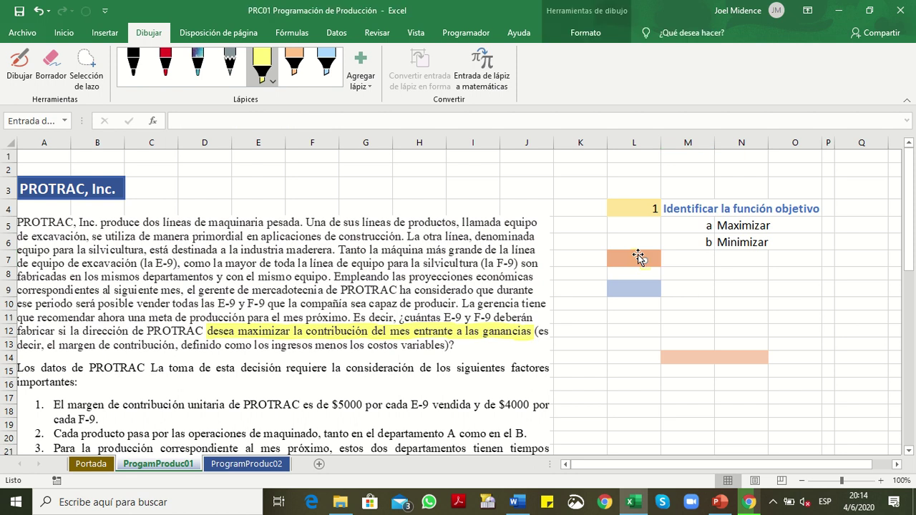
key("Escape")
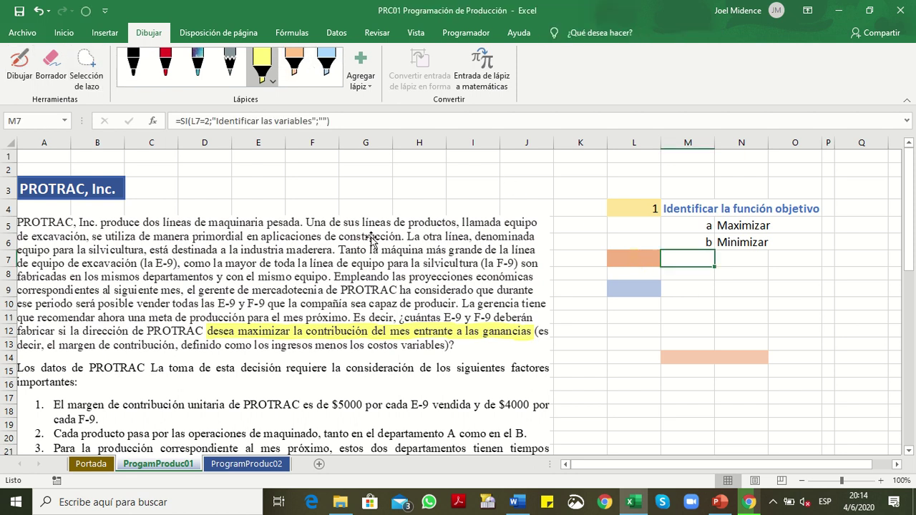
Enter 2 in the orange cell L7 to show the variables heading, and select cell M7
key("Left")
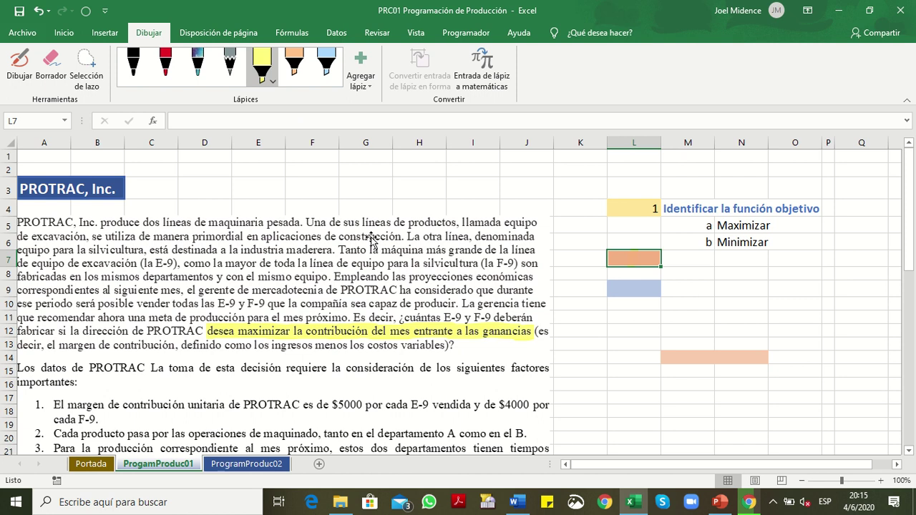
type("2")
key("Return")
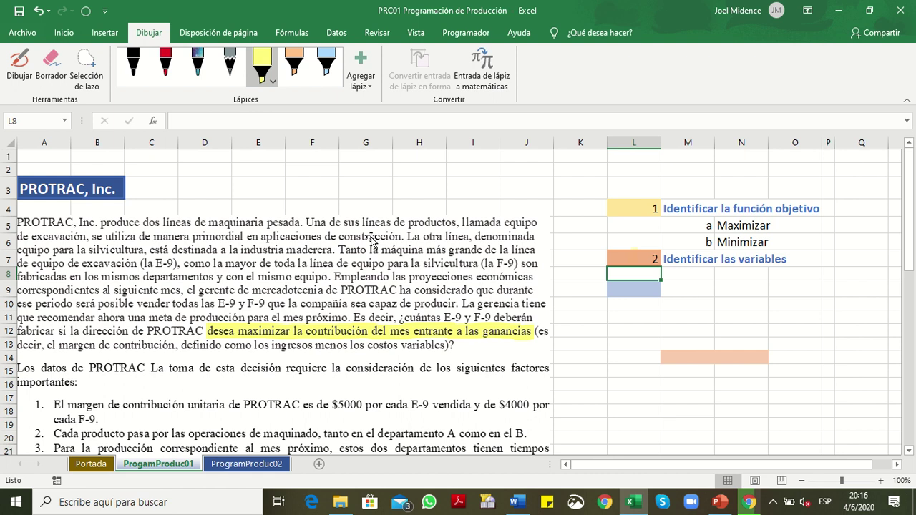
key("Up")
key("Right")
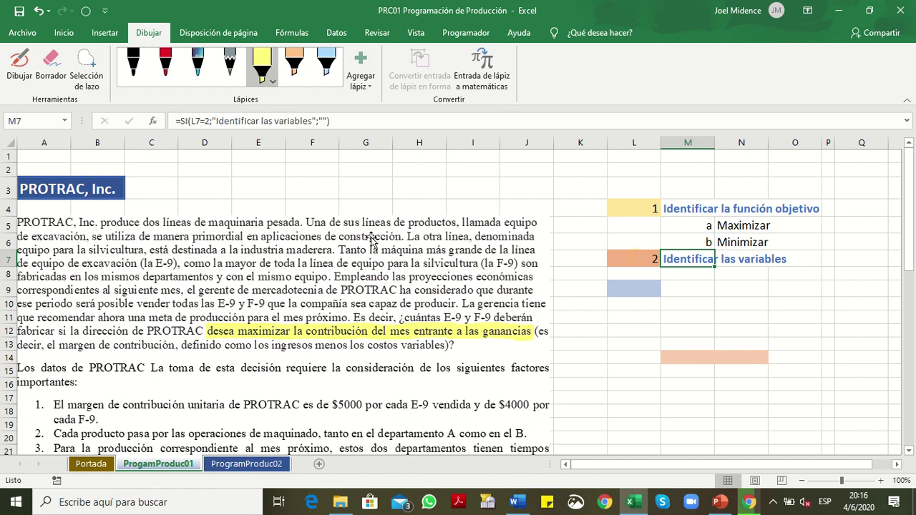
Mark "¿cuántas E-9 y F-9 deberán fabricar" in the problem text with the orange highlighter
left_click(295, 63)
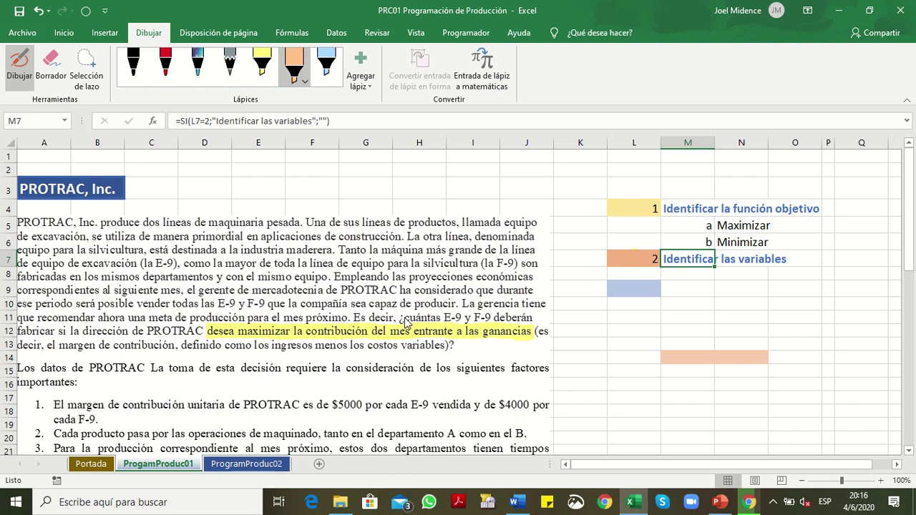
left_click_drag(400, 318, 533, 320)
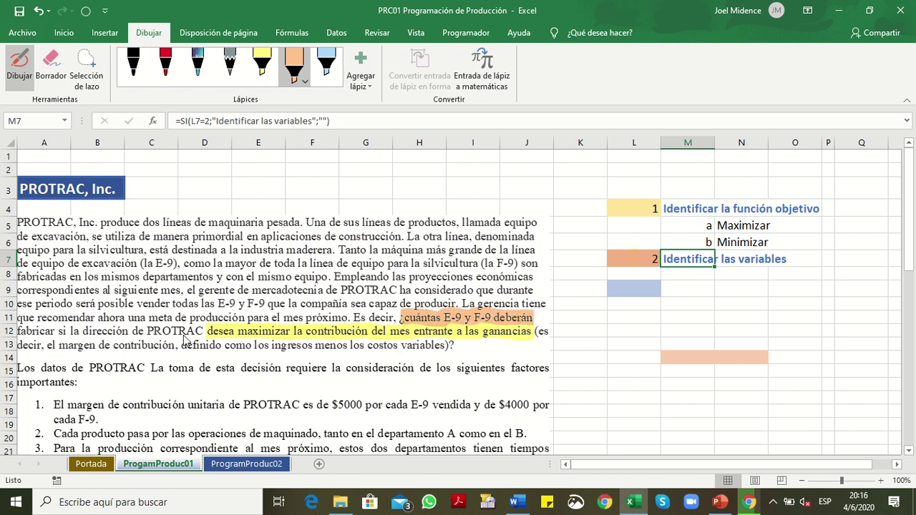
left_click_drag(19, 337, 56, 336)
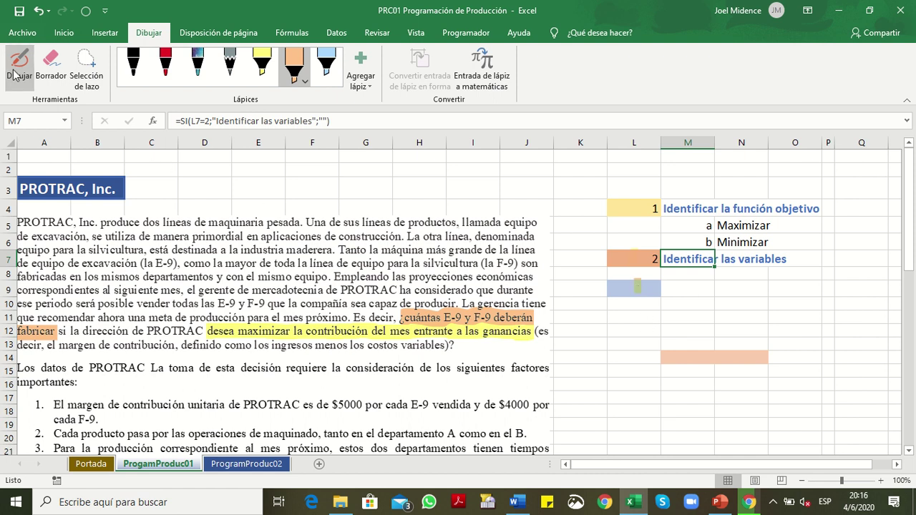
Select cell L9 and erase the stray ink mark over it with the ink eraser
key("Down")
key("Left")
key("Down")
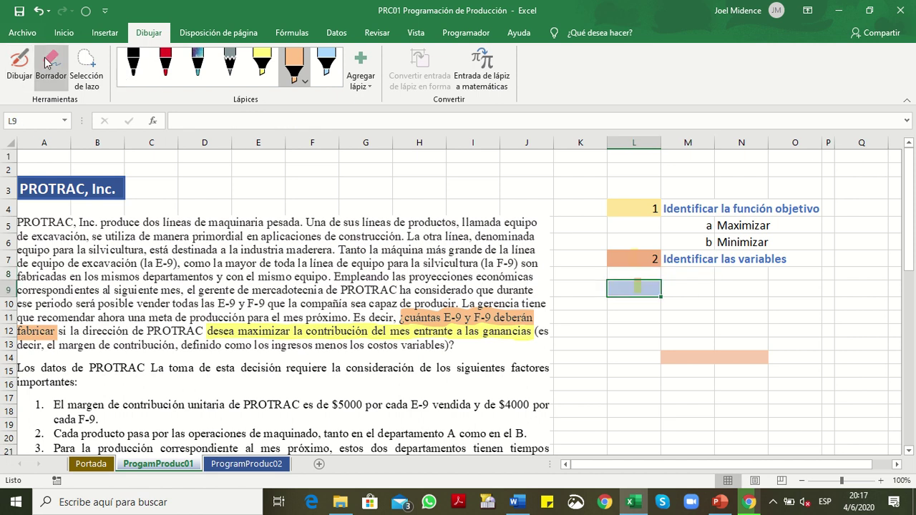
left_click(47, 63)
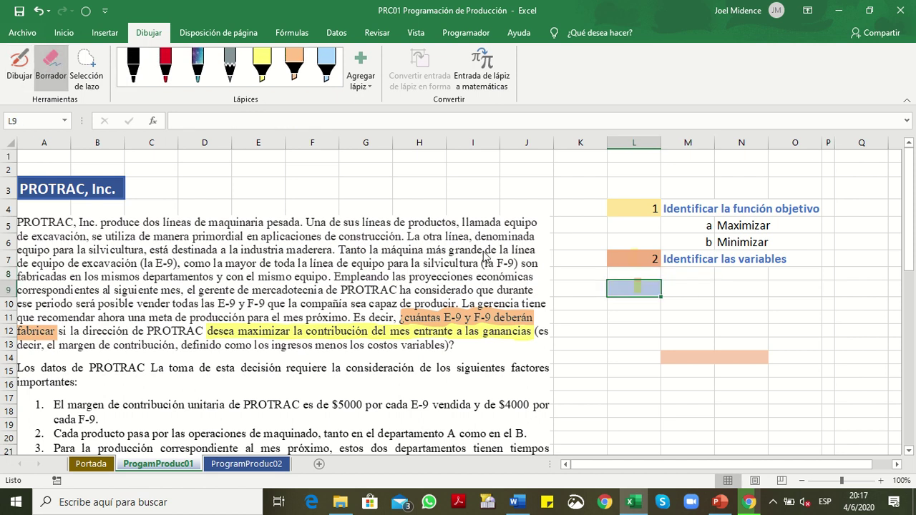
left_click(638, 284)
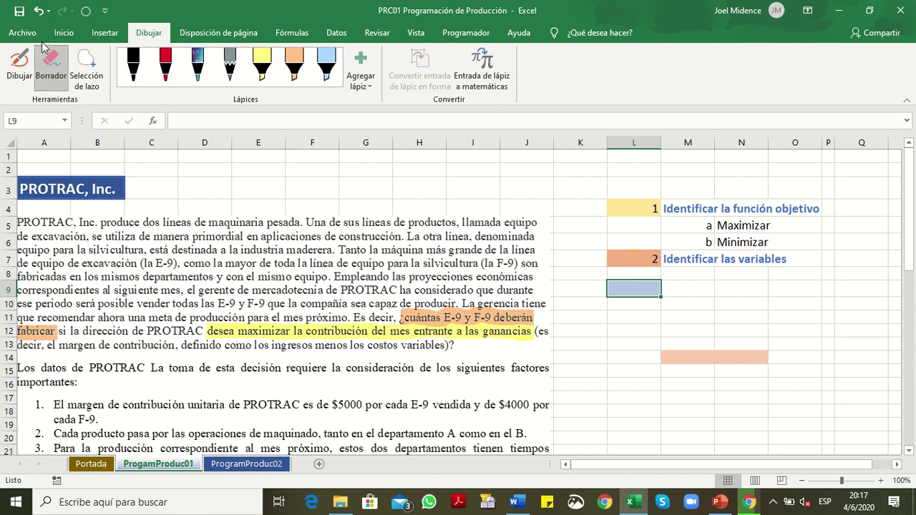
Stop erasing and enter 3 in the blue cell L9 to show the restrictions heading
left_click(52, 63)
type("3")
key("Return")
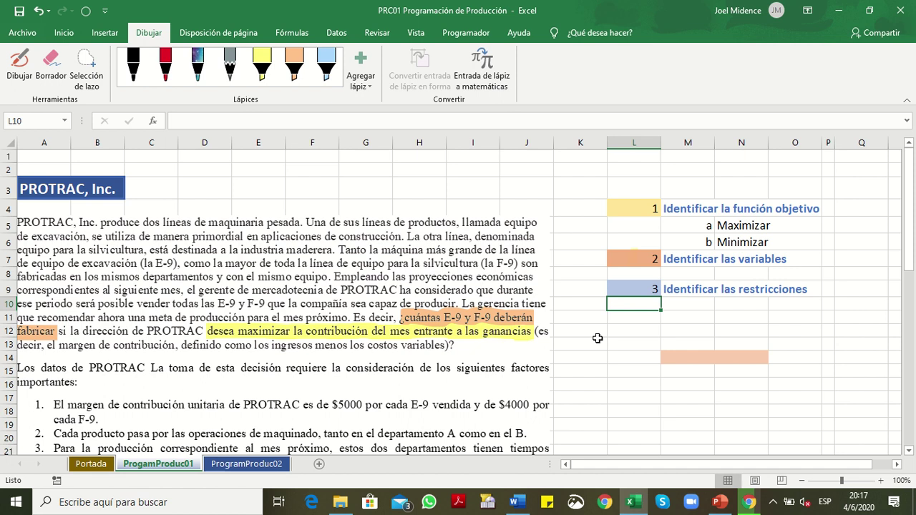
Mark "estos dos departamentos tienen tiempos disponibles de 150 y 160 horas" in item 3 with the blue highlighter
scroll(597, 338, "down", 4)
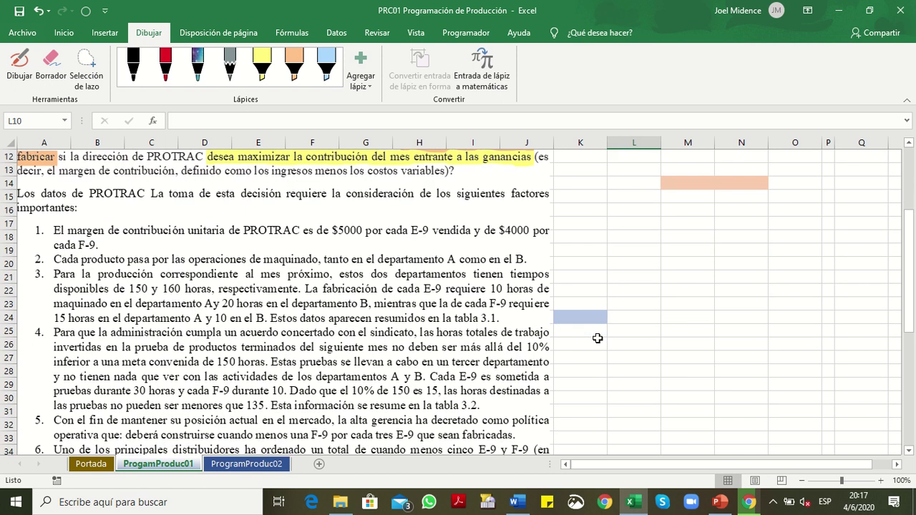
left_click(325, 72)
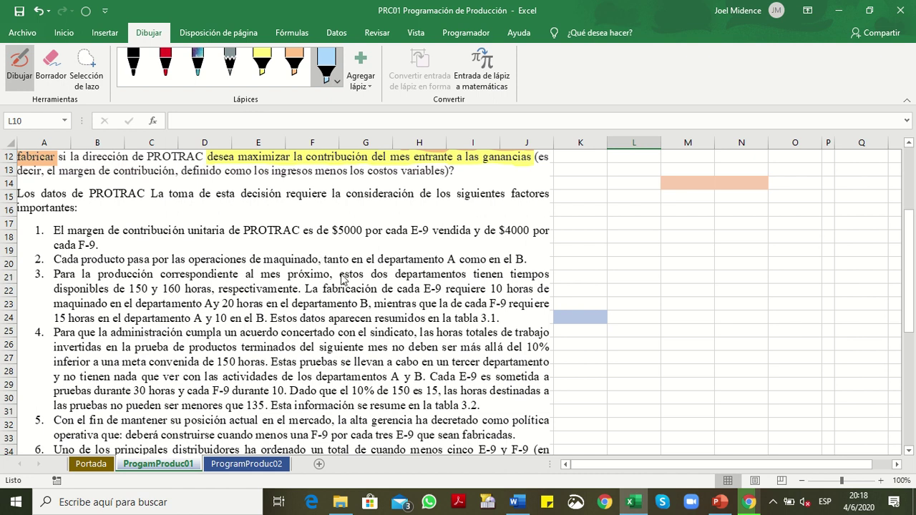
left_click_drag(341, 276, 550, 277)
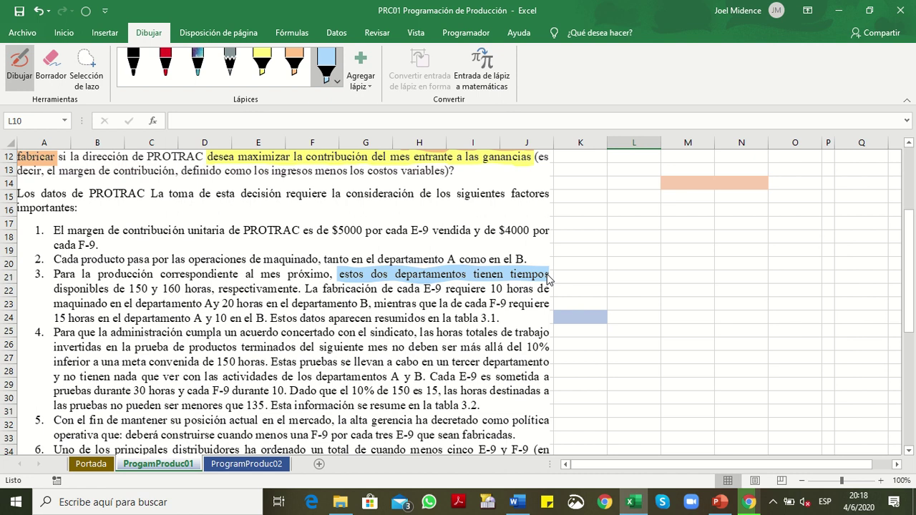
left_click_drag(55, 294, 213, 294)
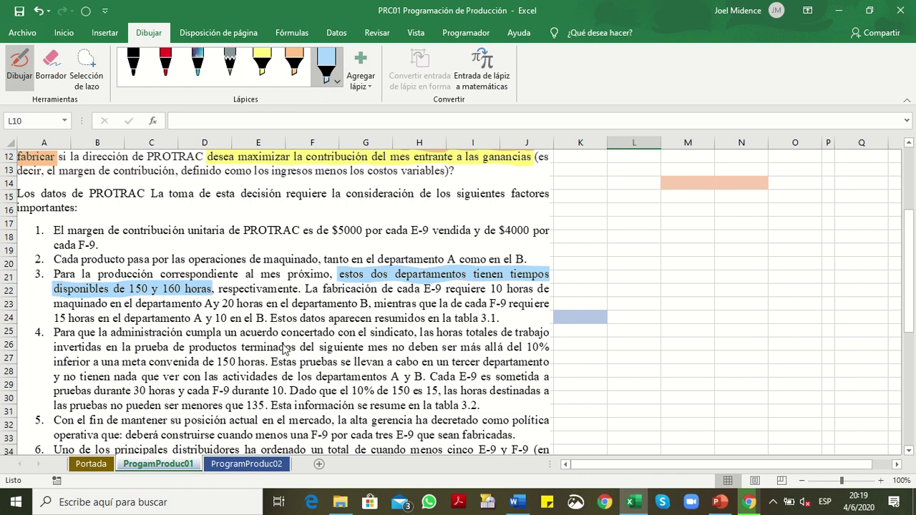
Mark "las horas destinadas a las pruebas no pueden ser menores que 135" in item 4 with the blue highlighter
scroll(284, 348, "down", 2)
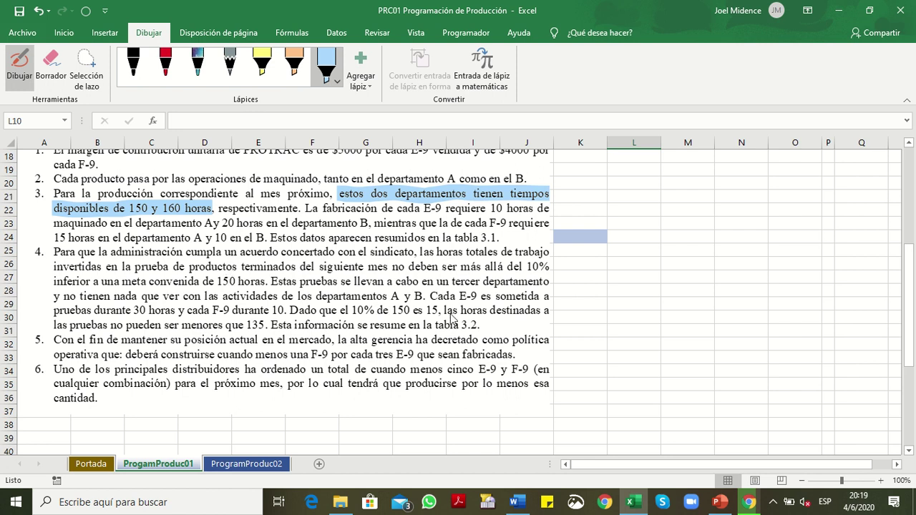
left_click_drag(445, 311, 548, 313)
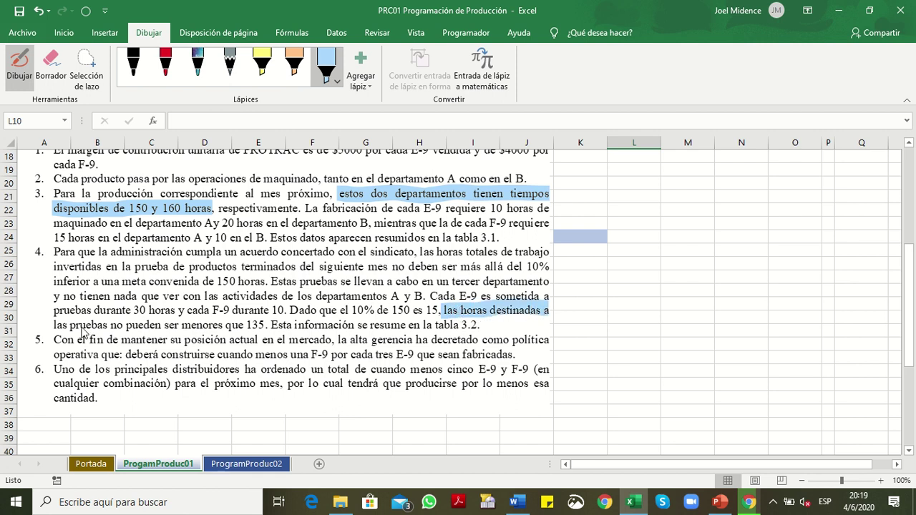
left_click_drag(58, 328, 264, 328)
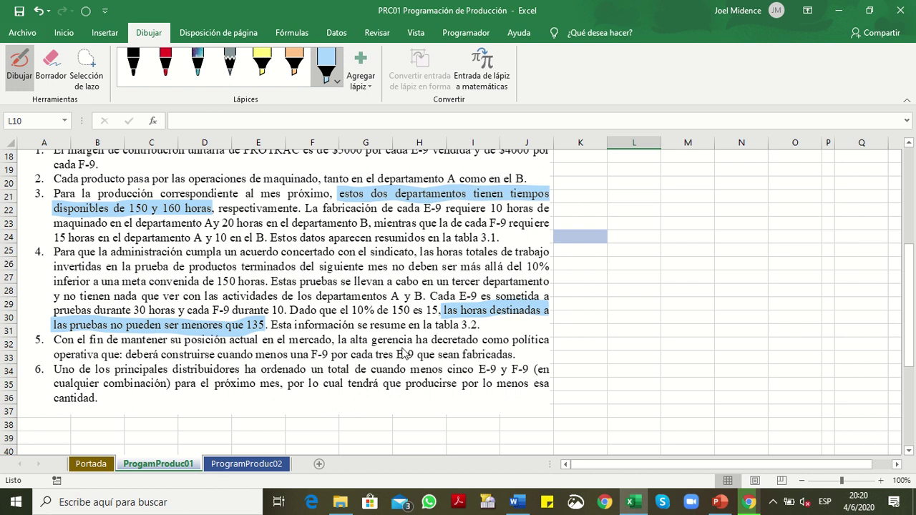
Highlight in blue the operating policy from "política" to "fabricadas" in item 5 and "un total de cuando menos cinco E-9 y F-9" in item 6
left_click_drag(513, 341, 549, 340)
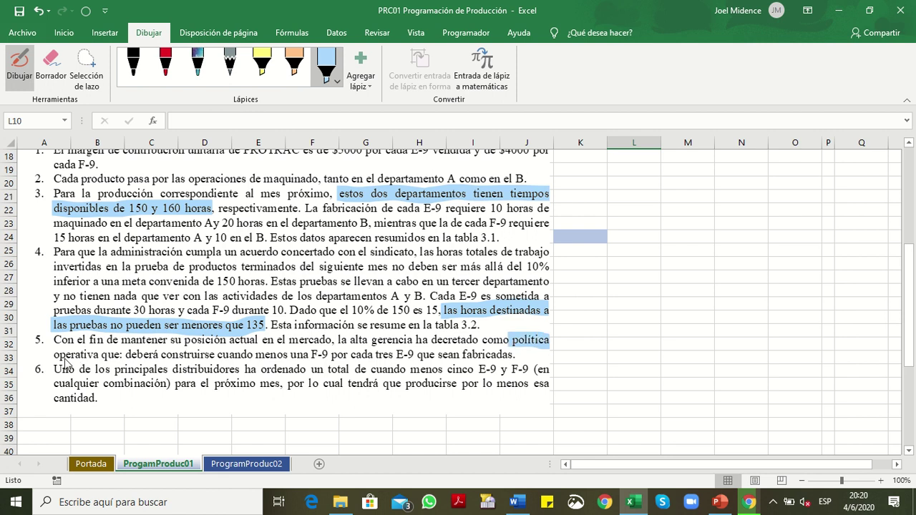
left_click_drag(54, 355, 515, 357)
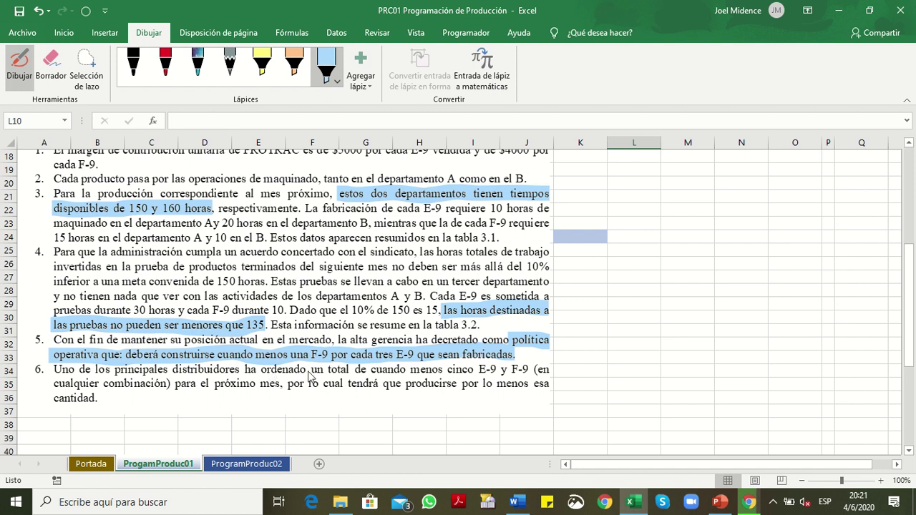
left_click_drag(313, 375, 530, 373)
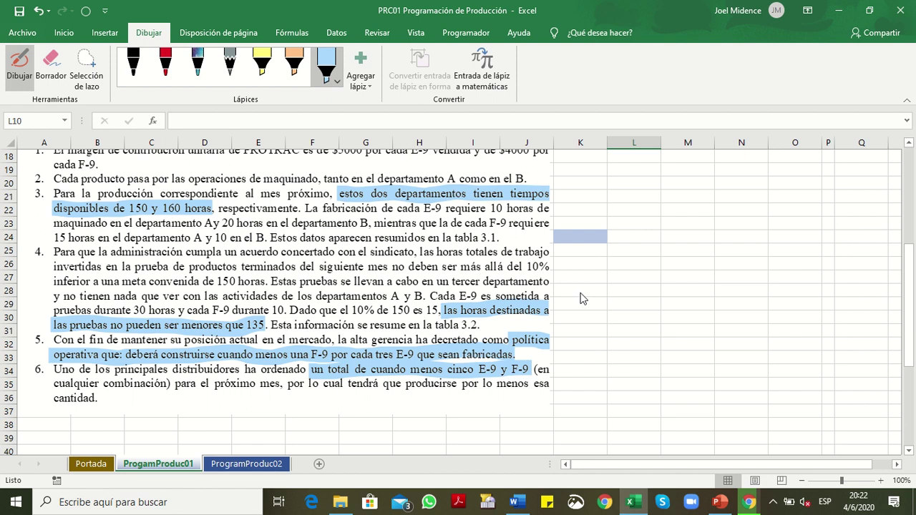
Erase the stray blue highlighter mark just above cell M14 with the ink eraser and stop erasing
scroll(580, 299, "up", 6)
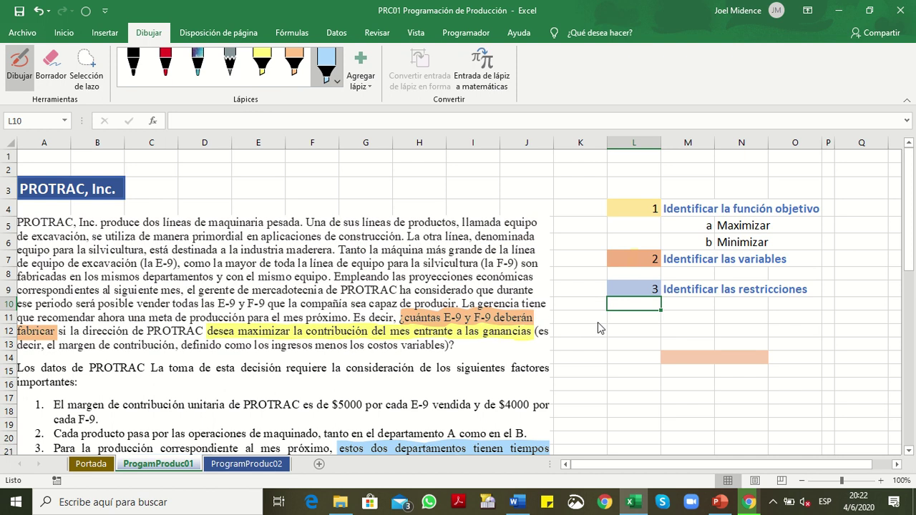
scroll(597, 327, "down", 2)
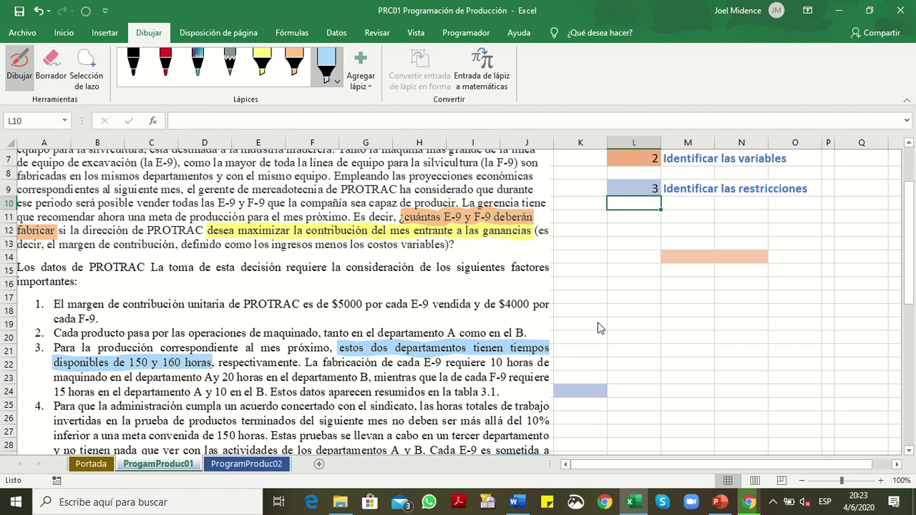
scroll(598, 322, "up", 2)
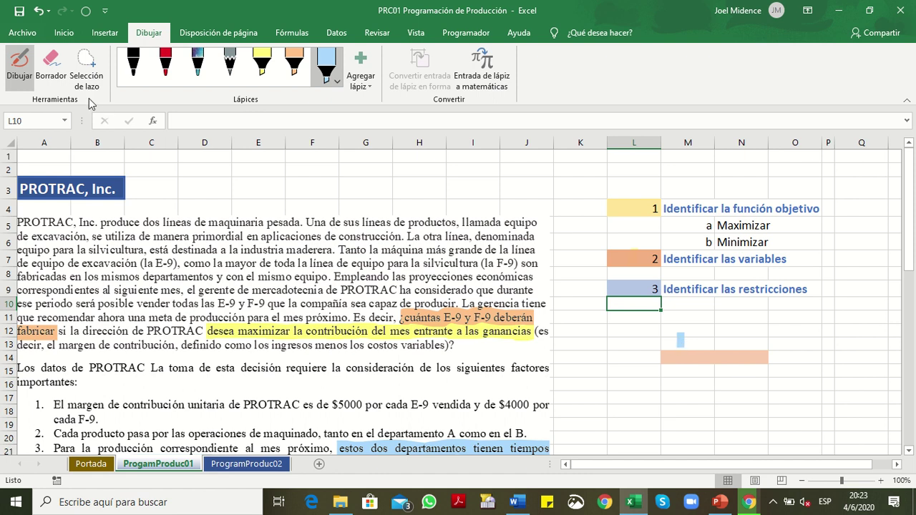
left_click(61, 80)
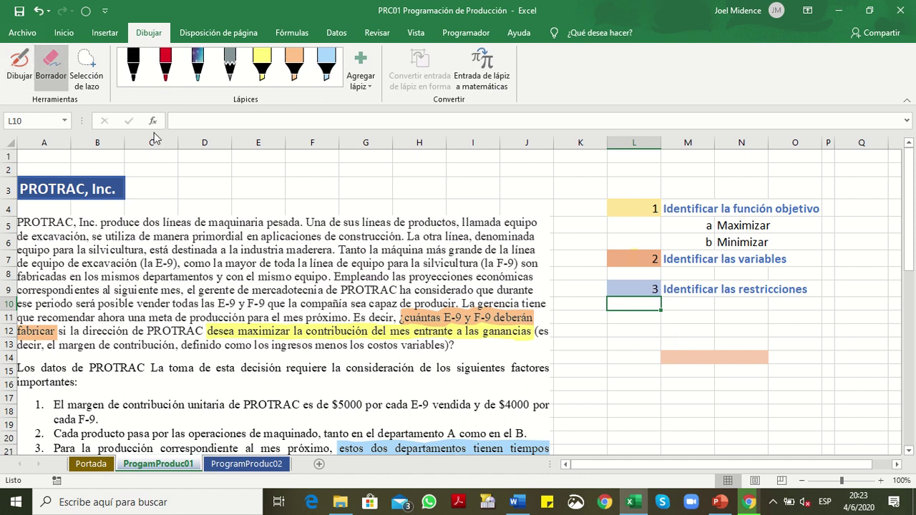
left_click(51, 65)
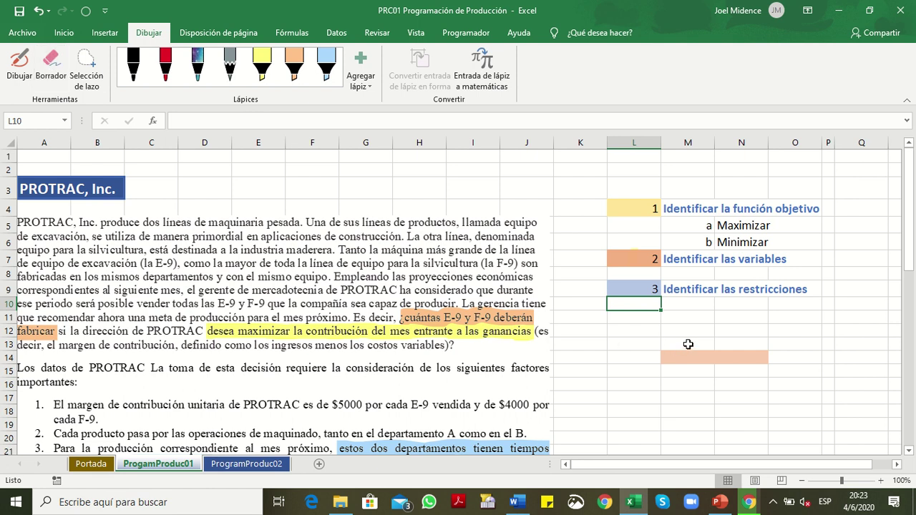
Enter the label "Num Unidades a producir" in cell K14
left_click(685, 346)
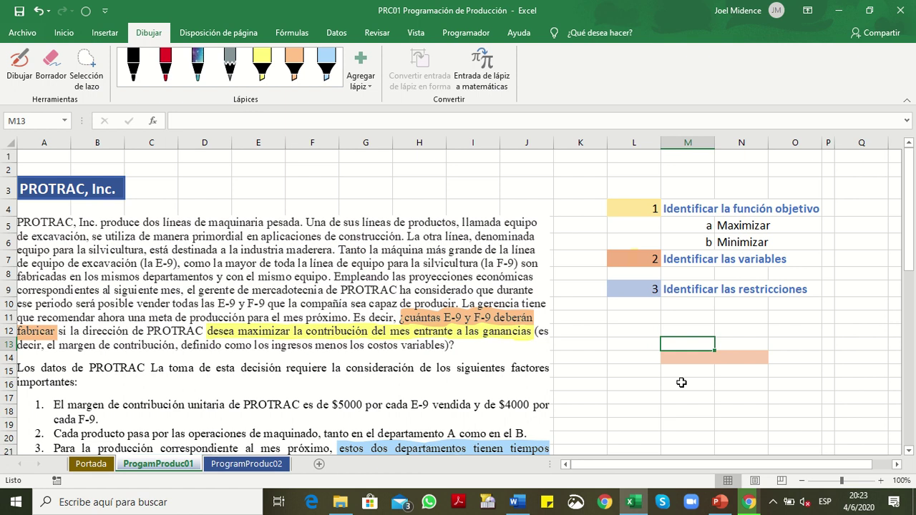
key("Left")
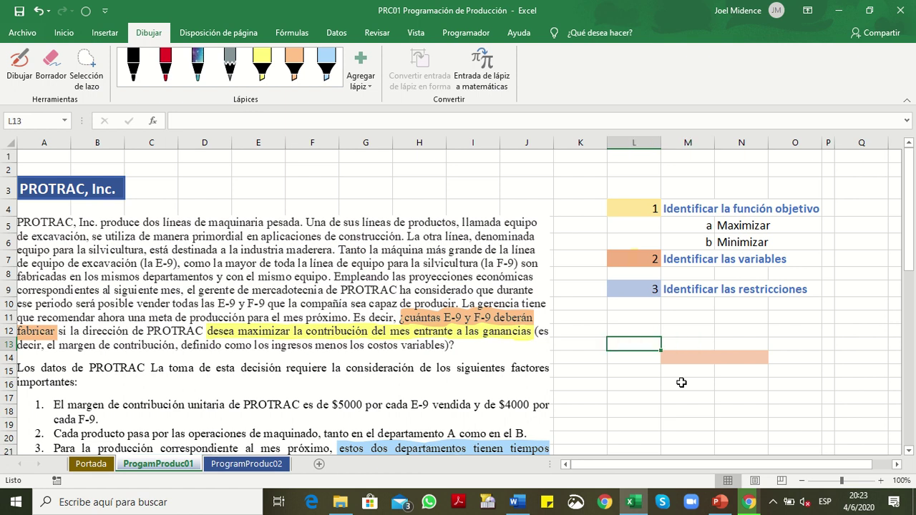
key("Left")
key("Down")
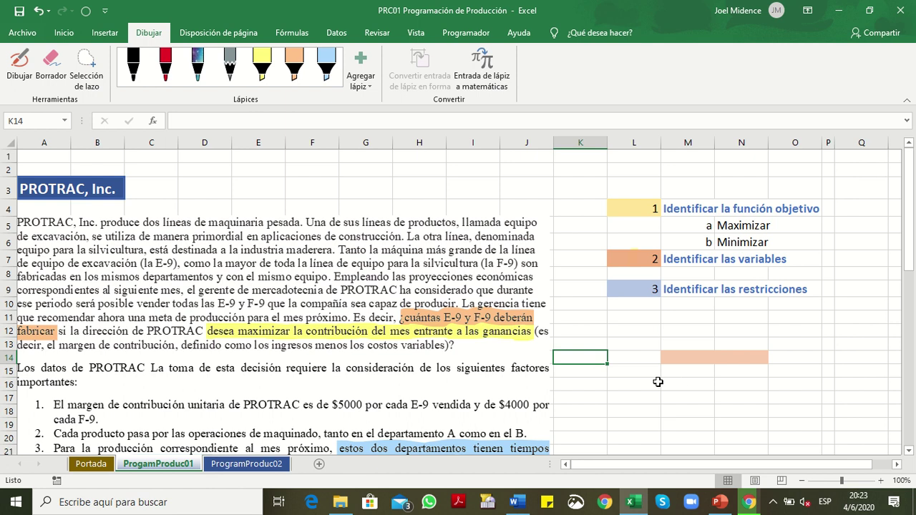
type("Num Unid")
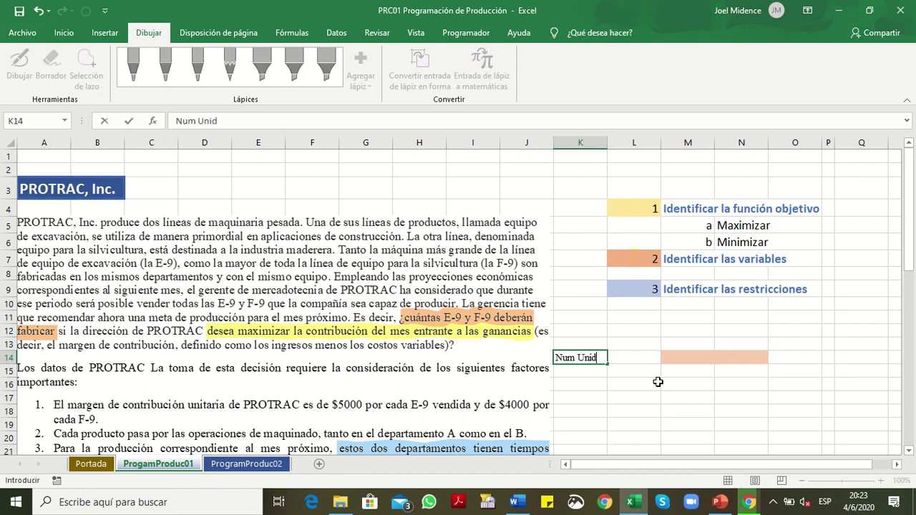
type("ades")
type("a")
type(" rp")
key("BackSpace")
key("BackSpace")
type("pro")
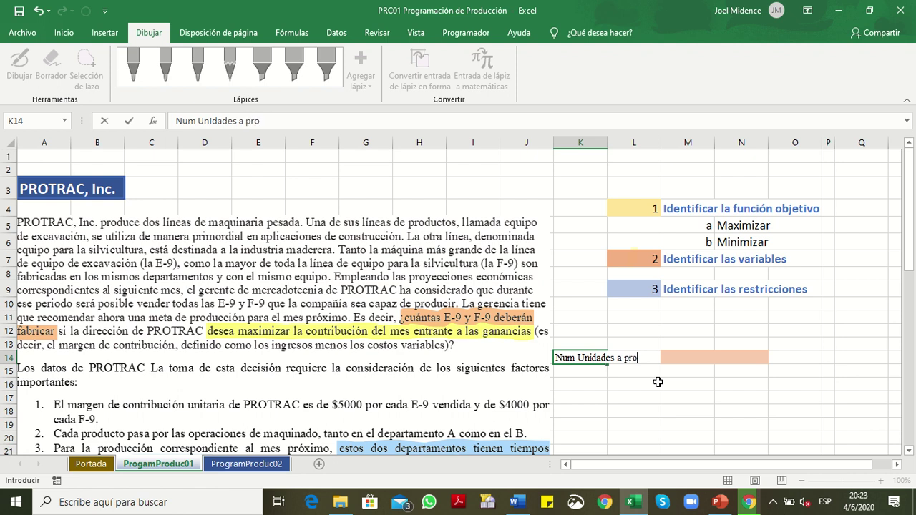
type("ducir")
key("Return")
key("Up")
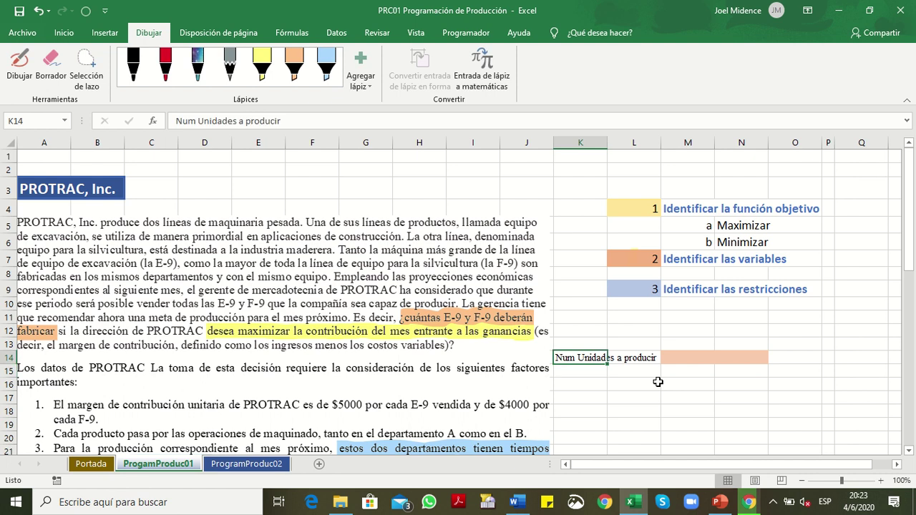
Enter the product headings E-9 in cell M13 and F-9 in cell N13 above the orange variable cells
key("Up")
key("Right")
key("Right")
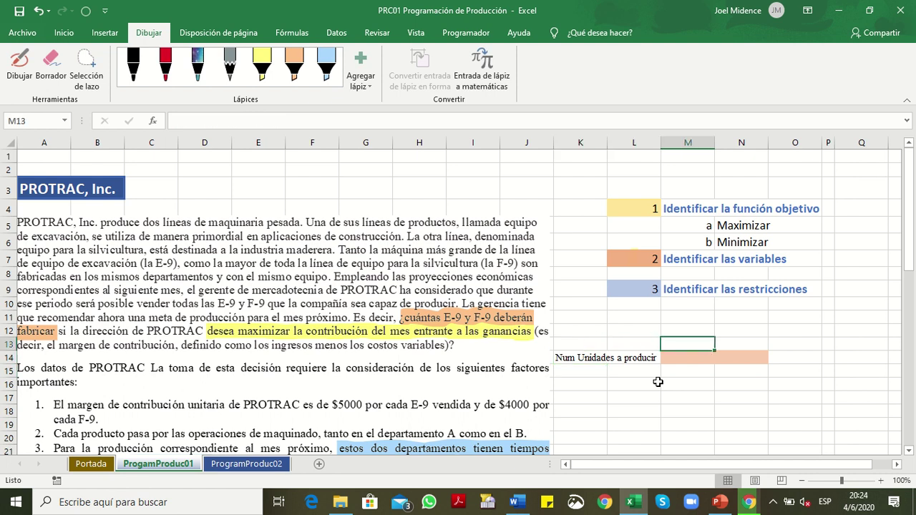
type("E-")
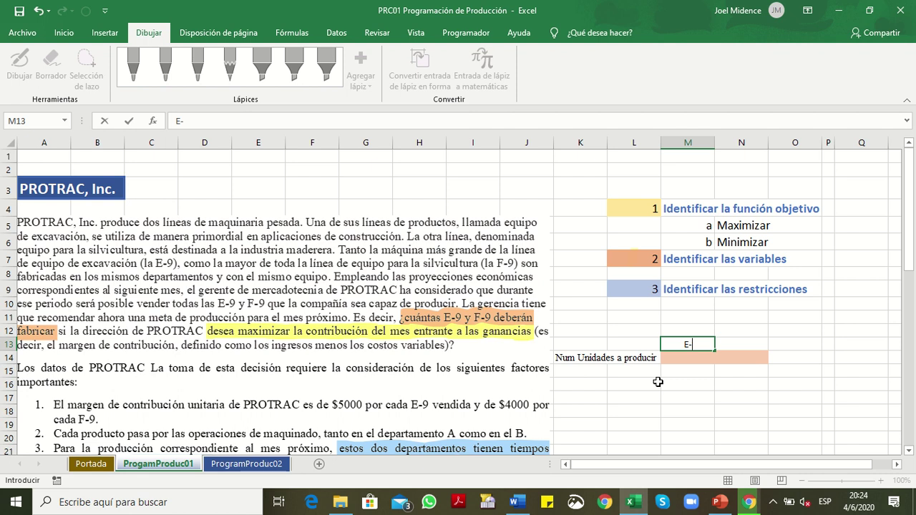
type("9")
left_click(689, 355)
key("Up")
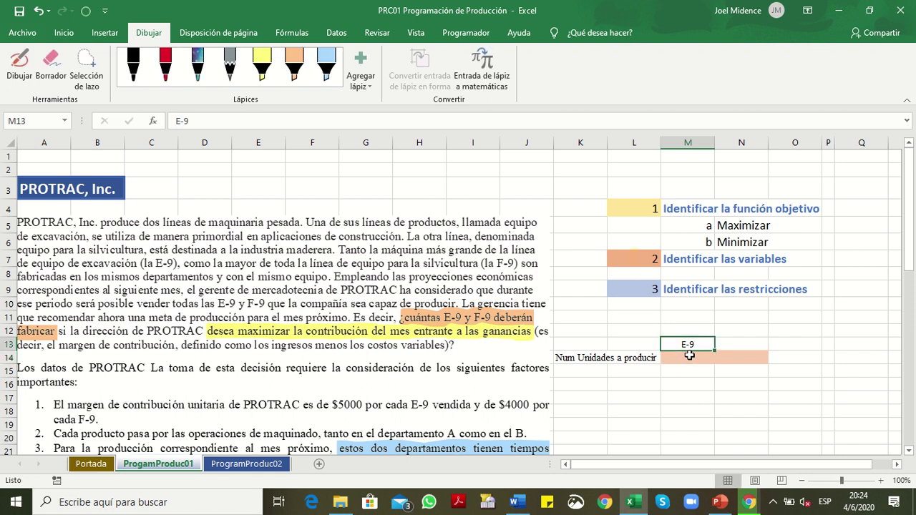
key("Right")
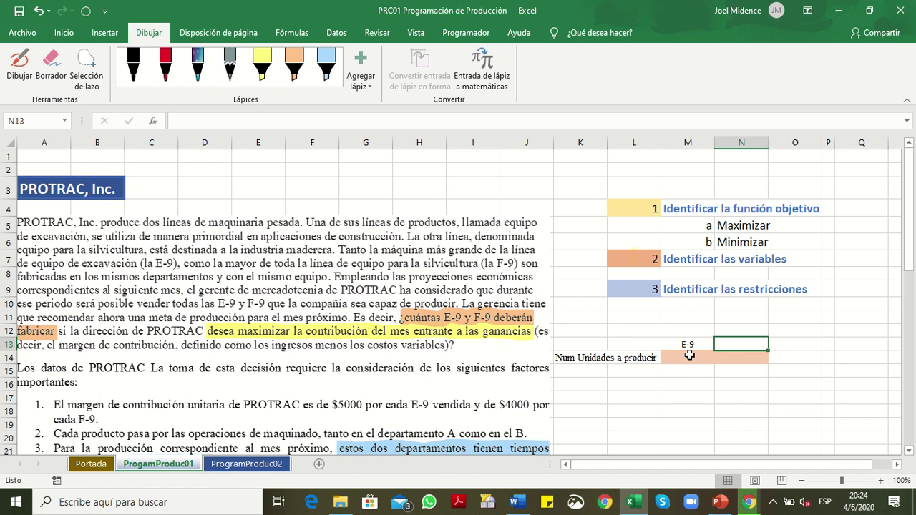
type("F-9")
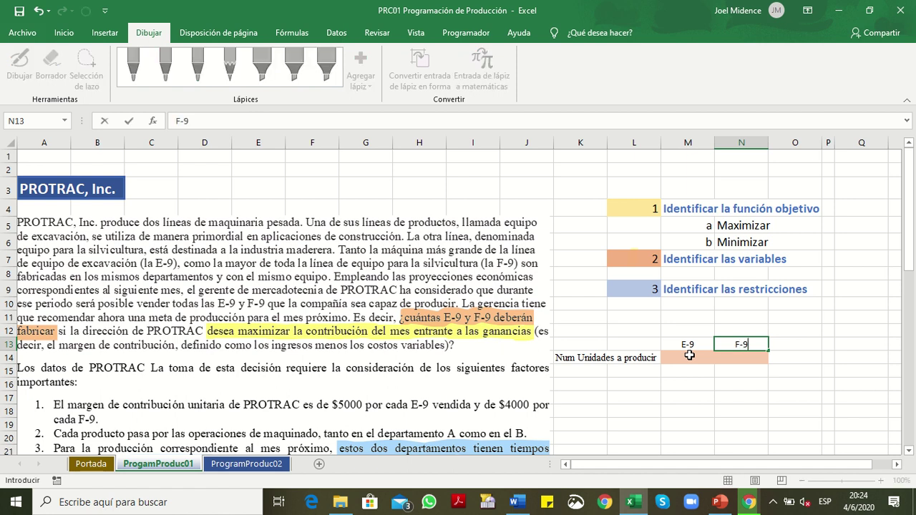
key("Return")
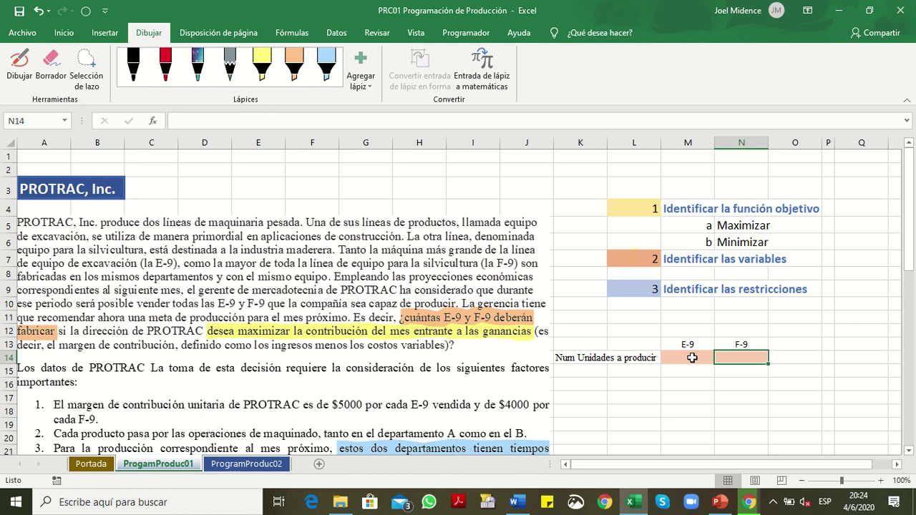
left_click_drag(689, 355, 727, 356)
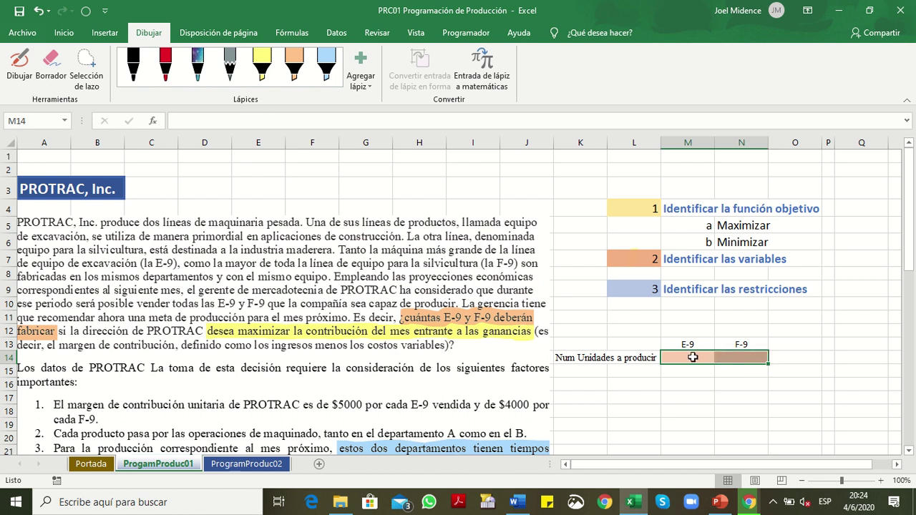
left_click(693, 357)
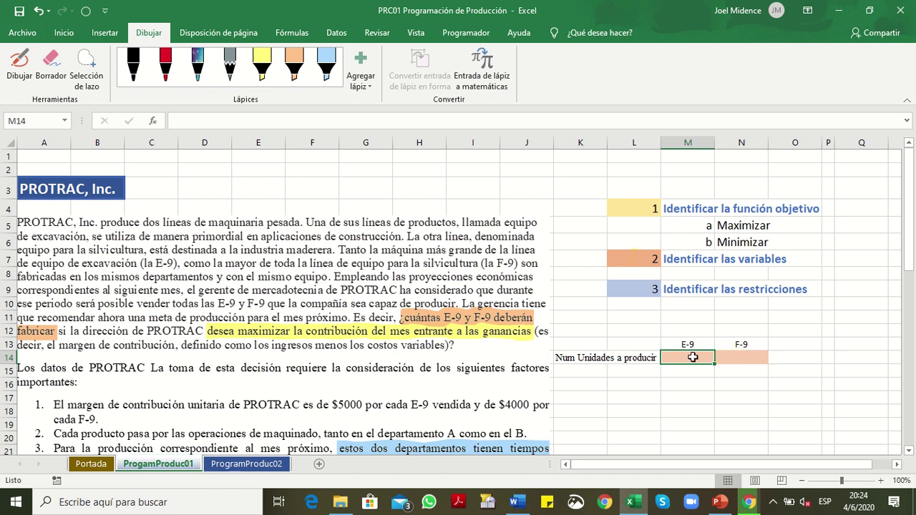
left_click(730, 358)
left_click(687, 354)
left_click_drag(688, 356, 727, 358)
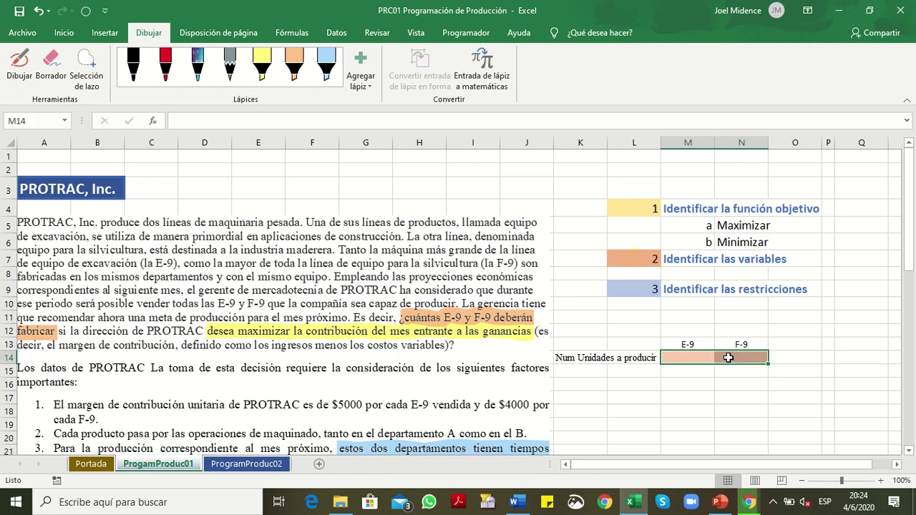
left_click(690, 358)
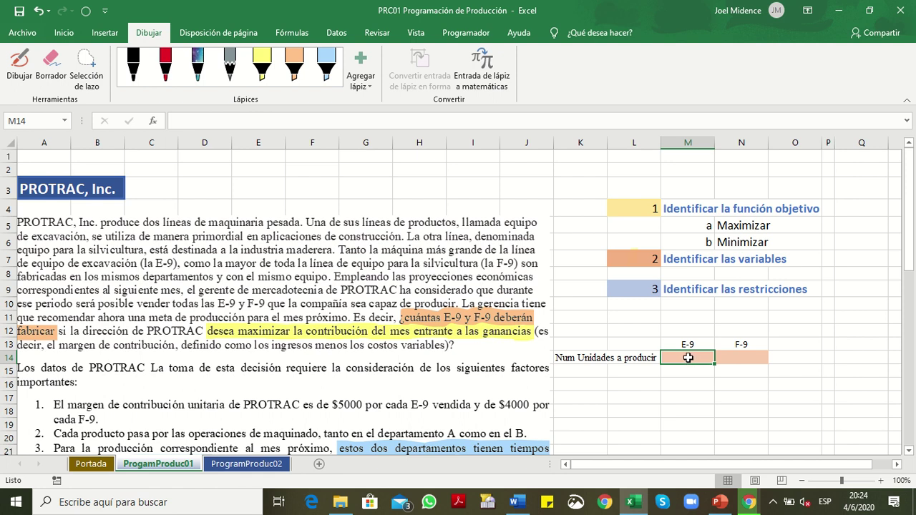
left_click(742, 359)
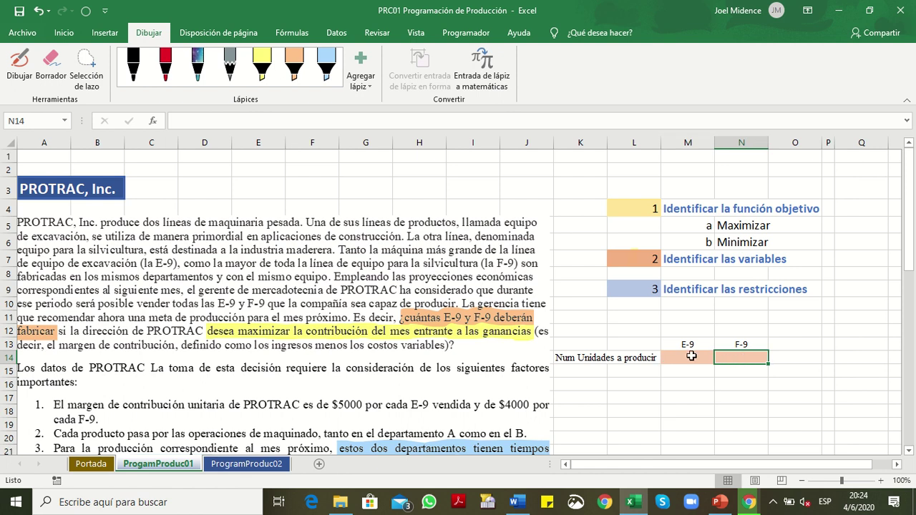
left_click_drag(690, 357, 722, 359)
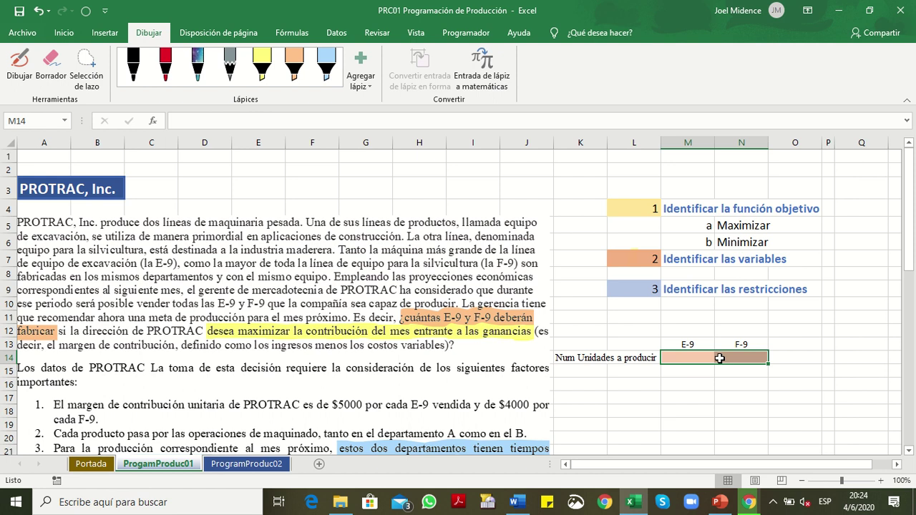
left_click(701, 359)
left_click(736, 361)
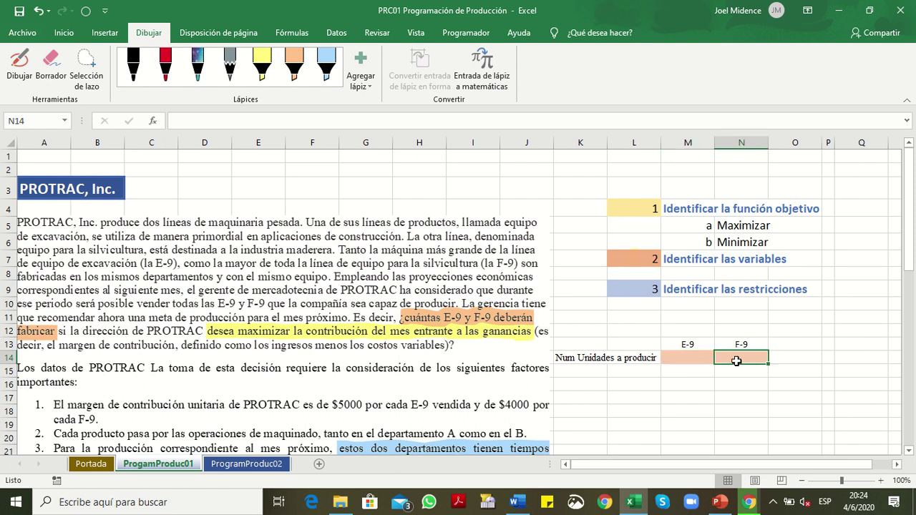
left_click(702, 358)
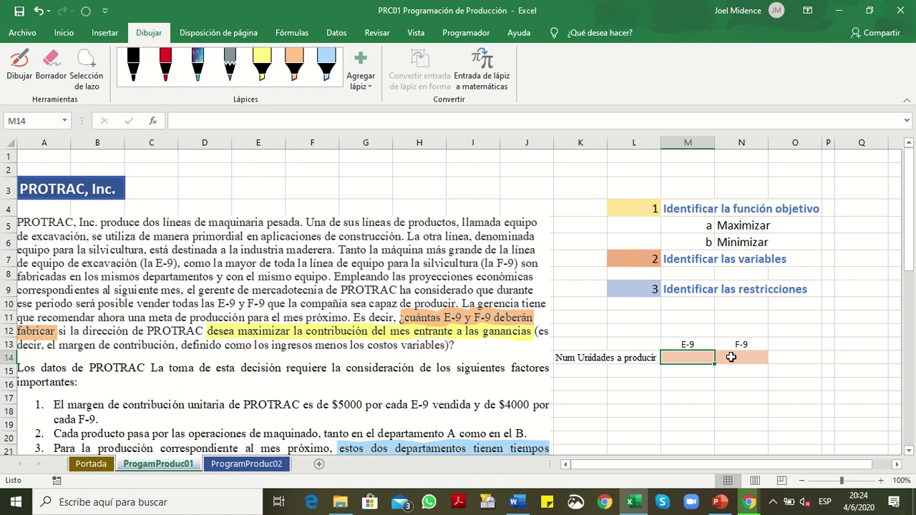
left_click(732, 357)
left_click(689, 359)
left_click(740, 354)
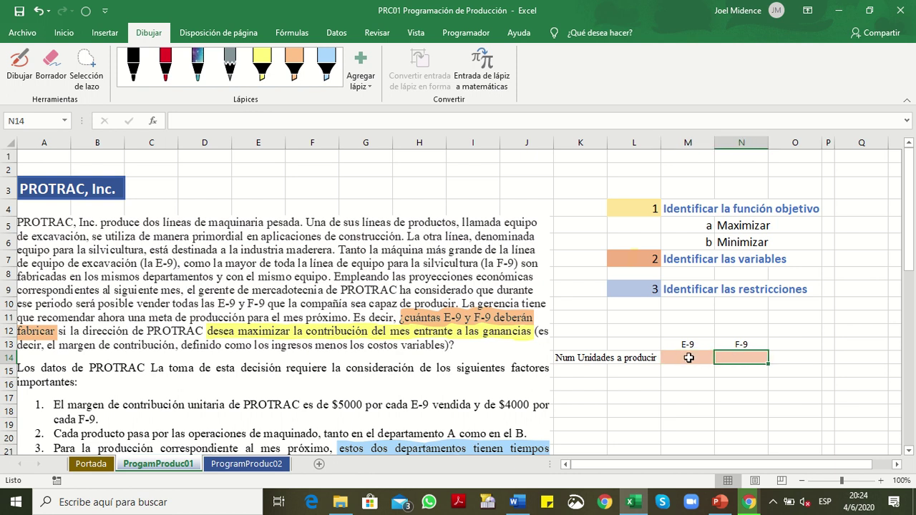
left_click(689, 358)
left_click(733, 359)
left_click(705, 358)
left_click(735, 359)
left_click(703, 357)
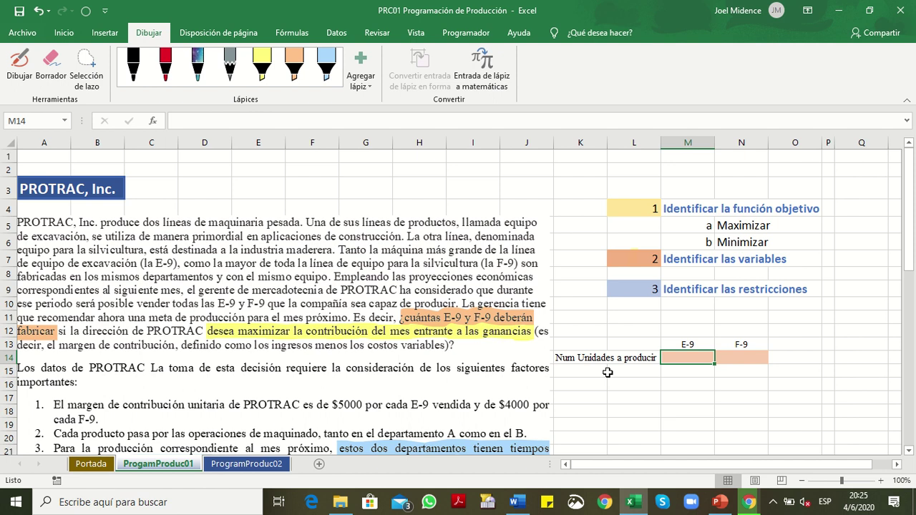
Try entering 5000 in the E-9 variable cell M14, and clear the entry
scroll(607, 372, "down", 2)
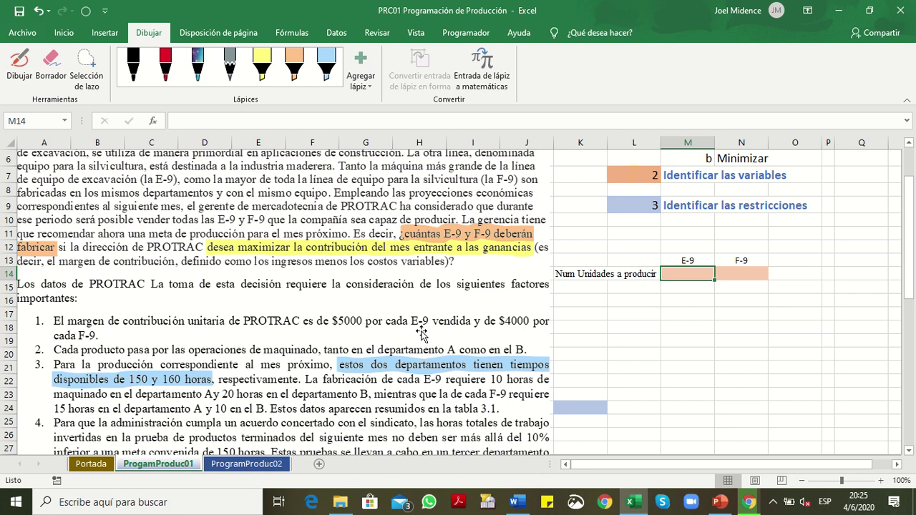
type("5")
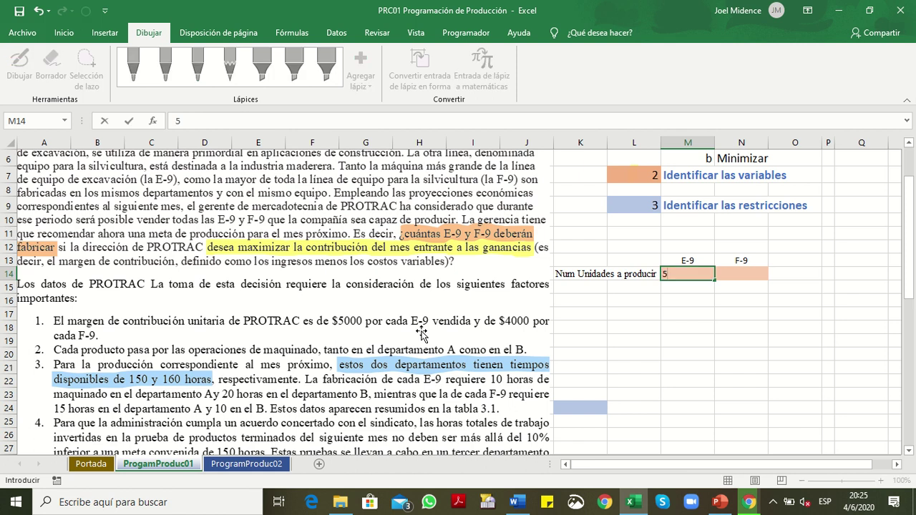
type("000")
key("Tab")
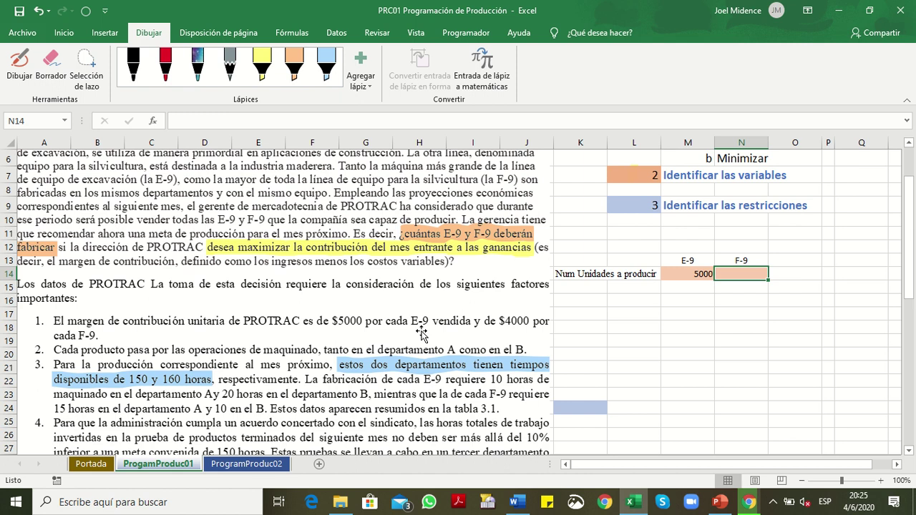
key("Left")
key("Delete")
Enter the label "Contribución Ganacia" in cell K15, under "Num Unidades a producir"
key("Down")
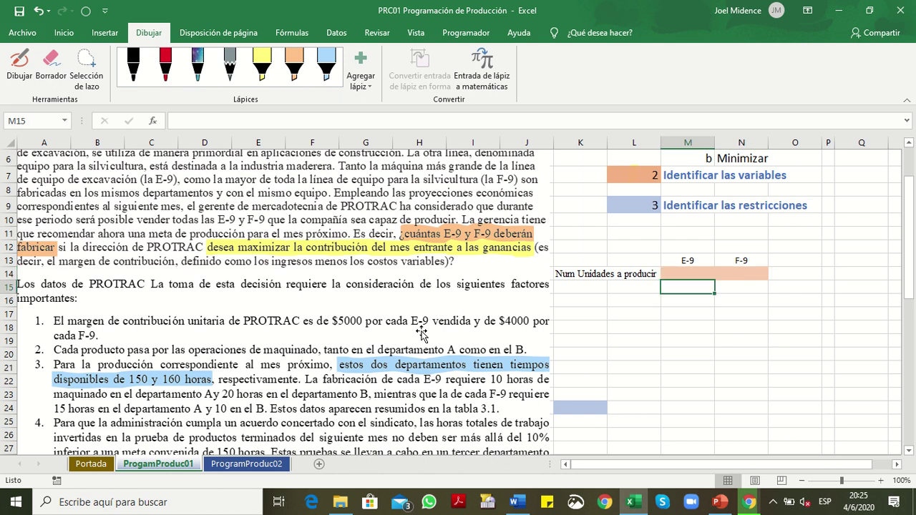
key("Left")
key("Left")
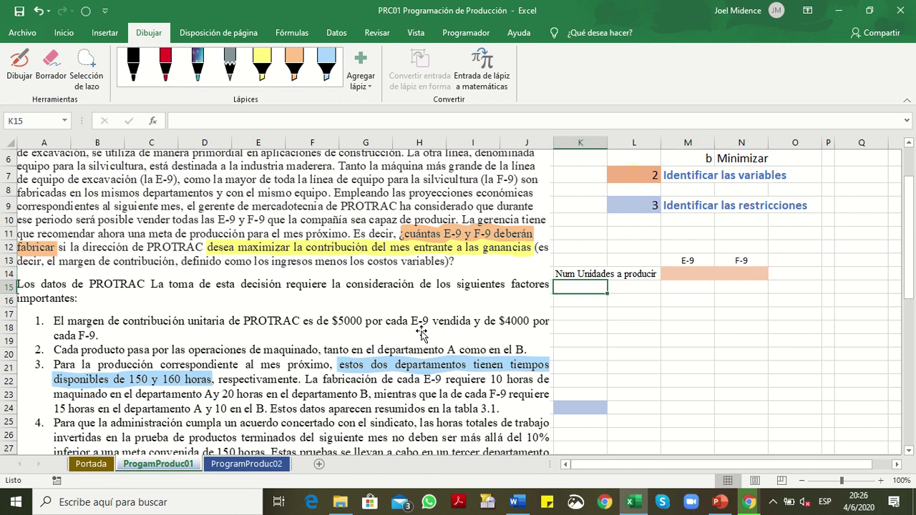
type("Con")
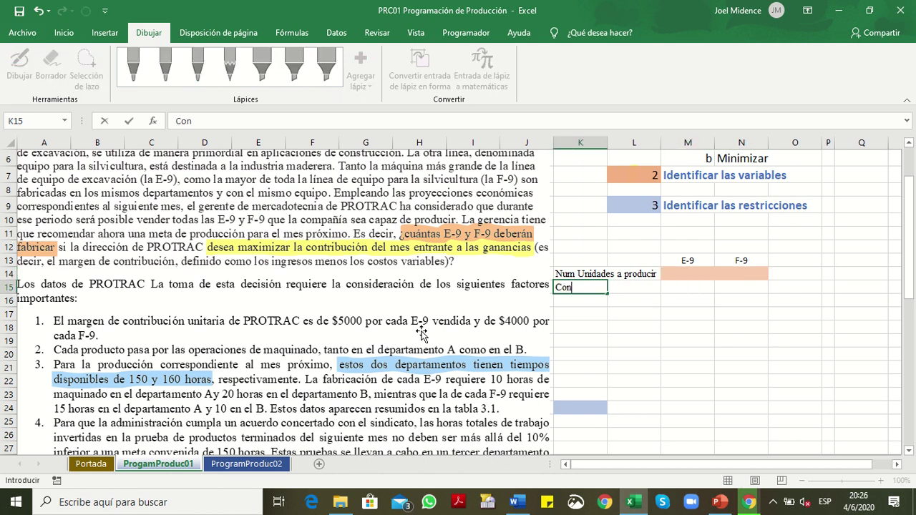
type("tribución Ganacia")
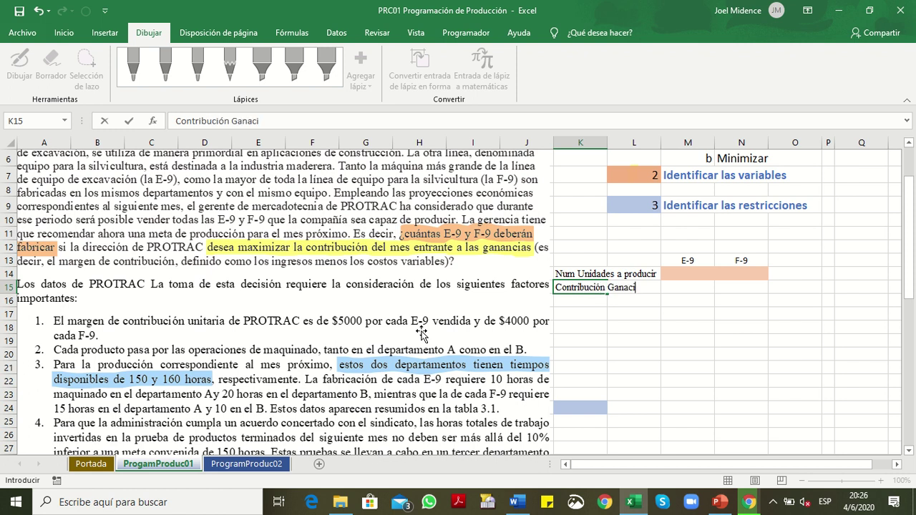
key("Right")
key("Right")
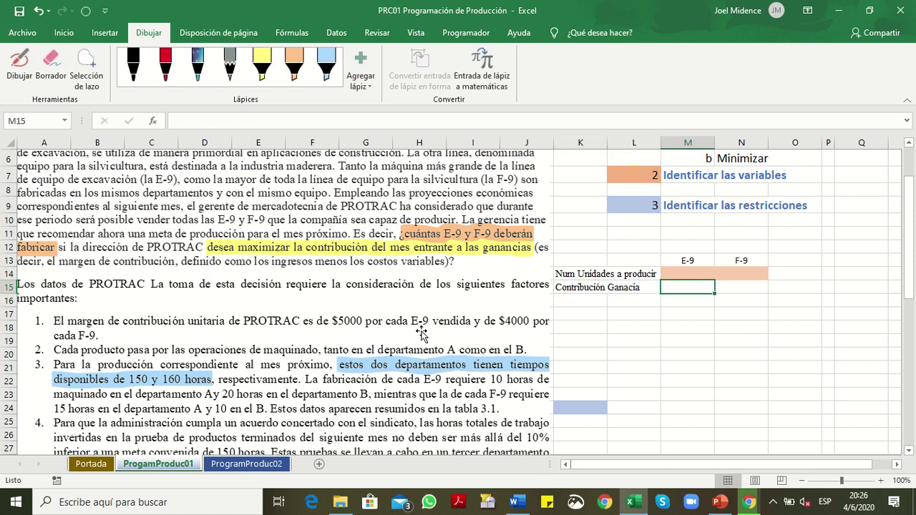
Enter the unit profit contributions 5000 for E-9 in cell M15 and 4000 for F-9 in cell N15
key("Left")
key("Left")
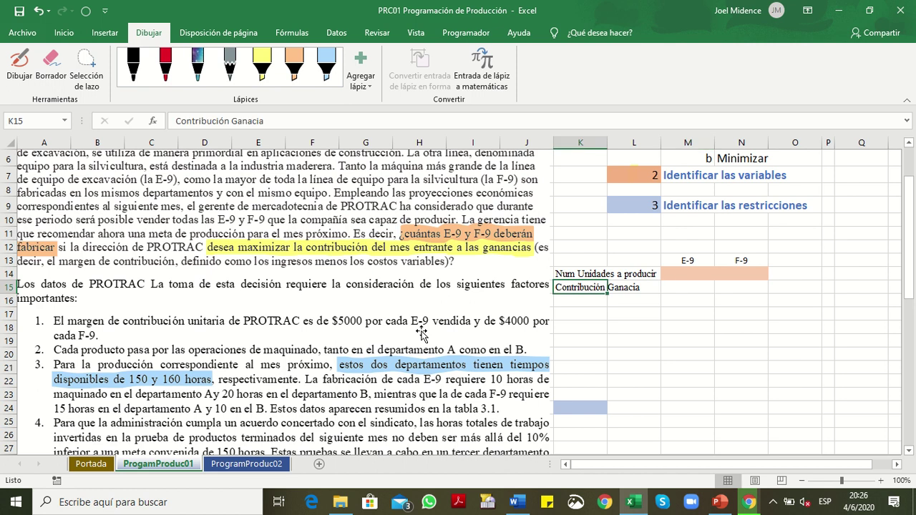
key("Right")
key("Right")
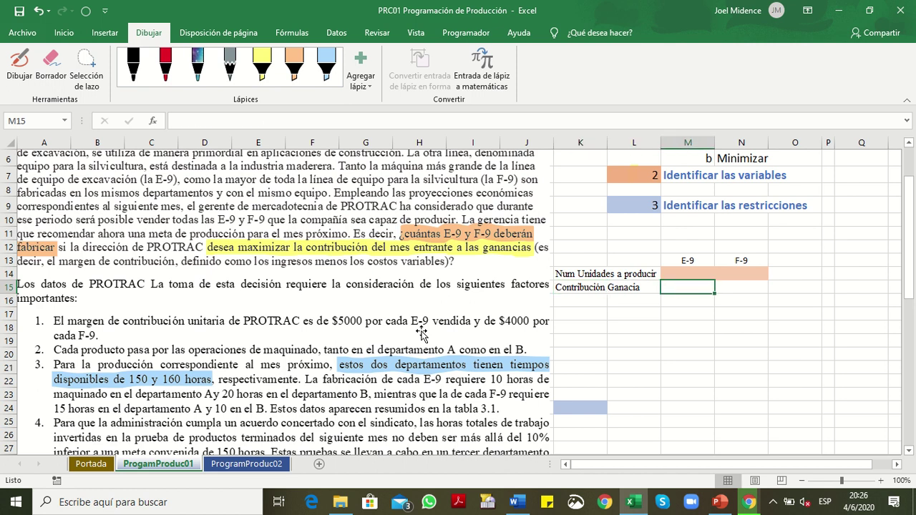
key("Left")
key("Left")
key("Right")
key("Right")
type("5000")
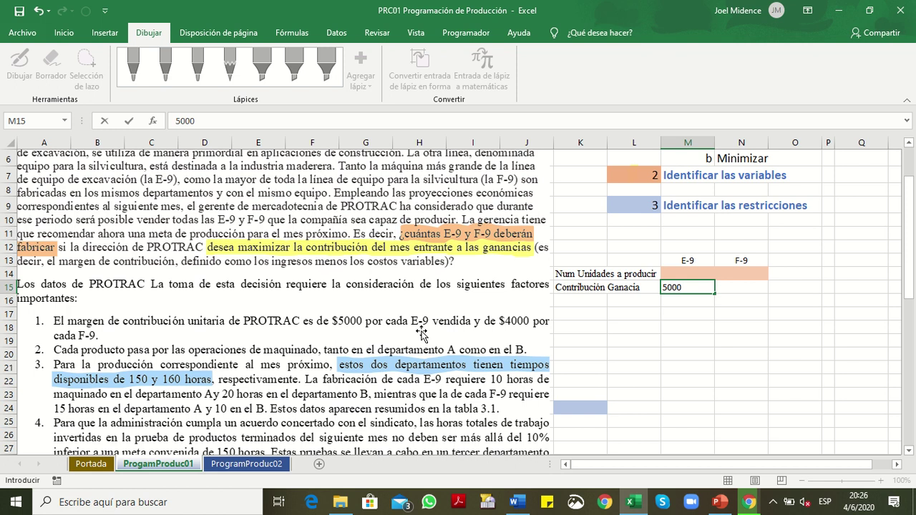
key("Tab")
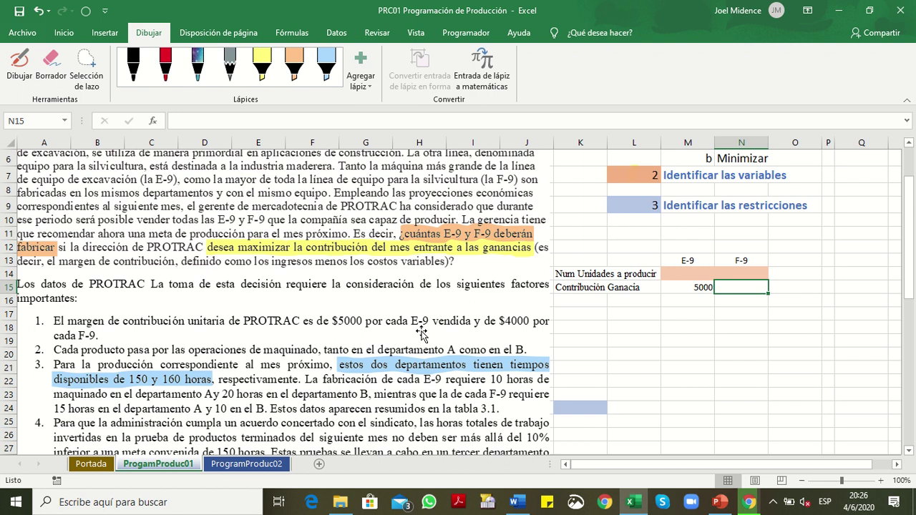
type("4000")
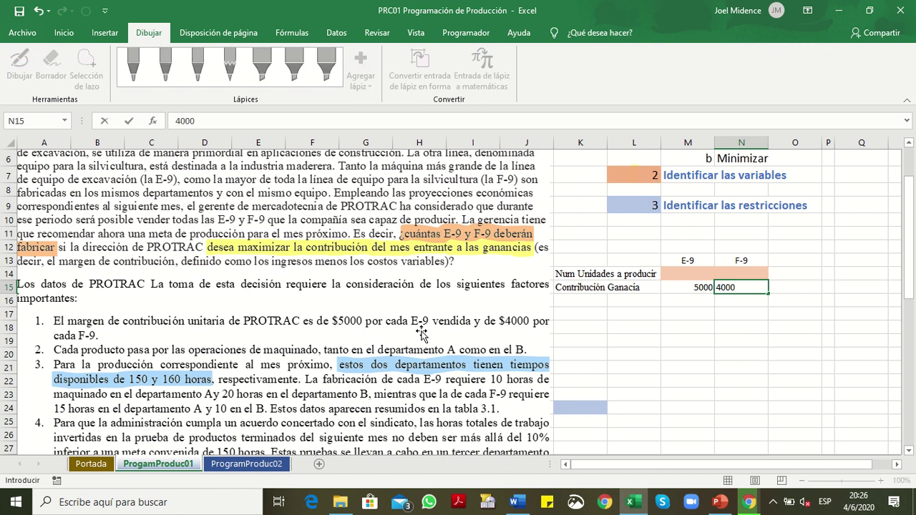
key("Return")
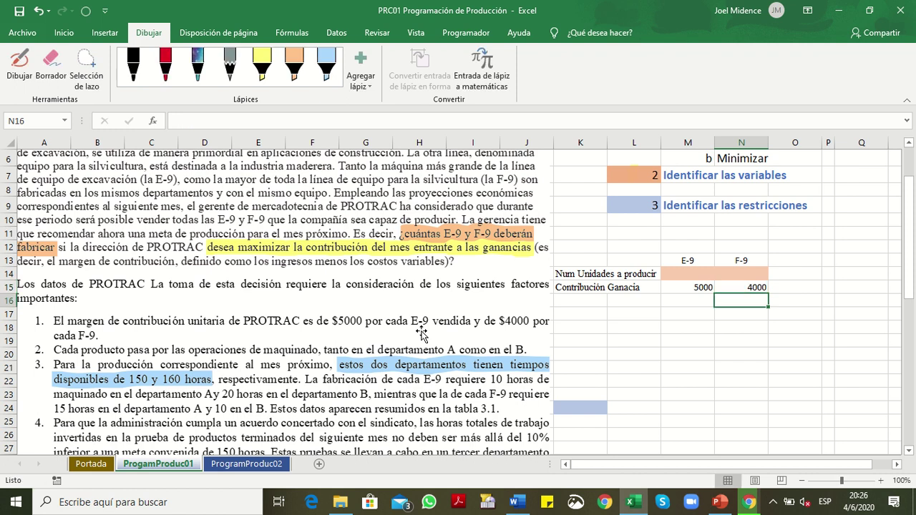
key("Up")
key("Left")
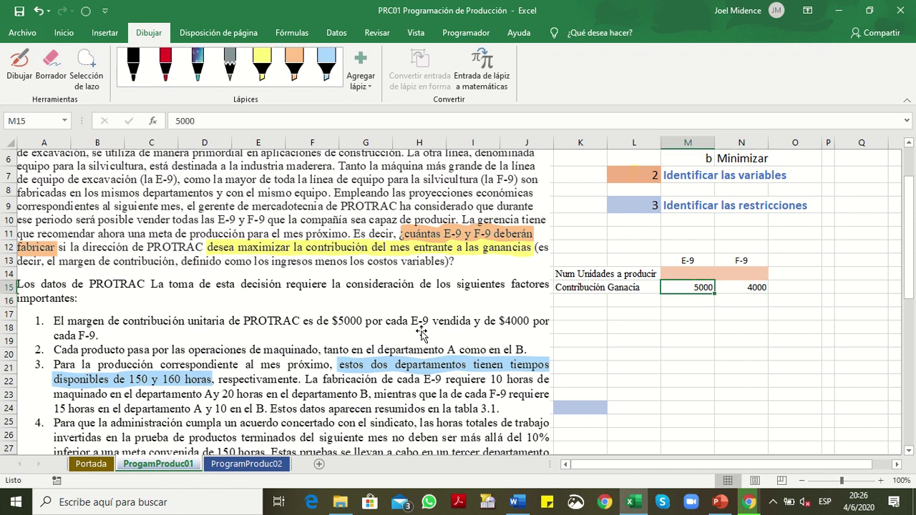
key("Left")
key("Left")
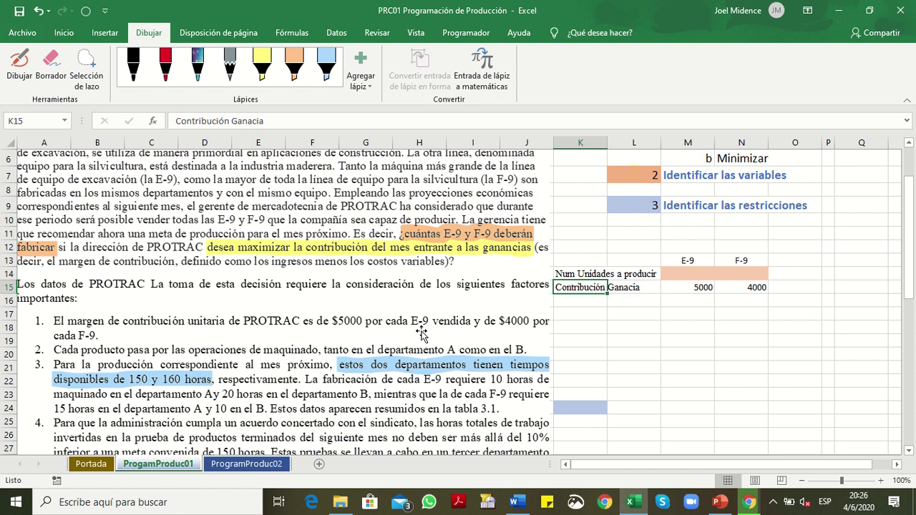
key("Right")
key("Right")
key("Right")
key("Right")
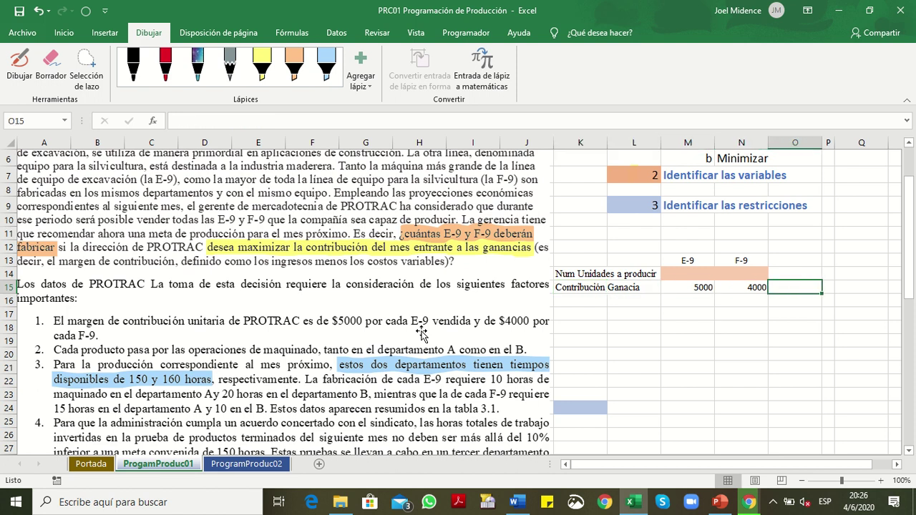
key("Left")
key("Left")
key("Left")
key("Left")
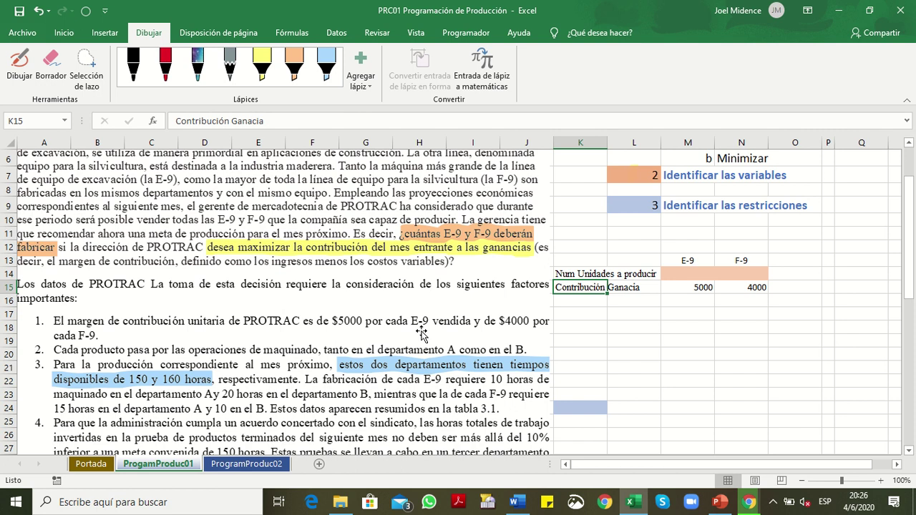
Enter the labels "Restricciones:" in cell K16 and "Horas Departamento A" in cell K17
key("Down")
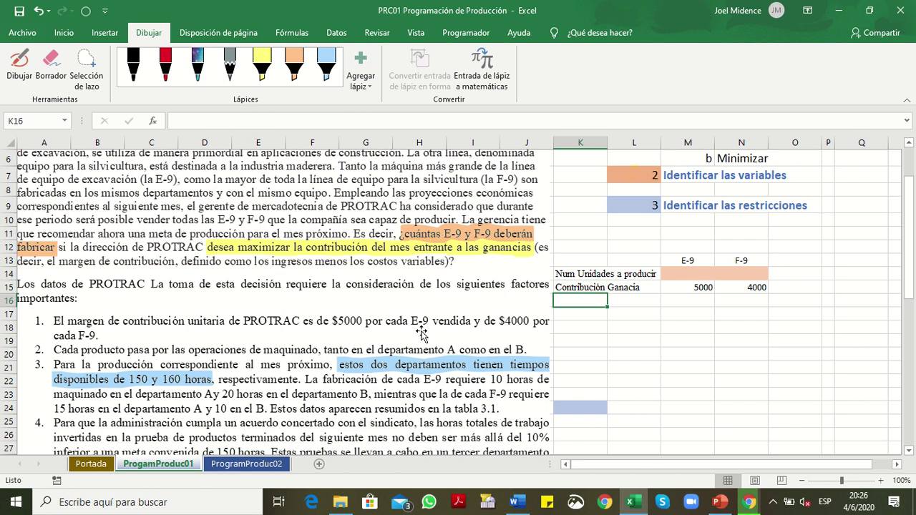
type("Res")
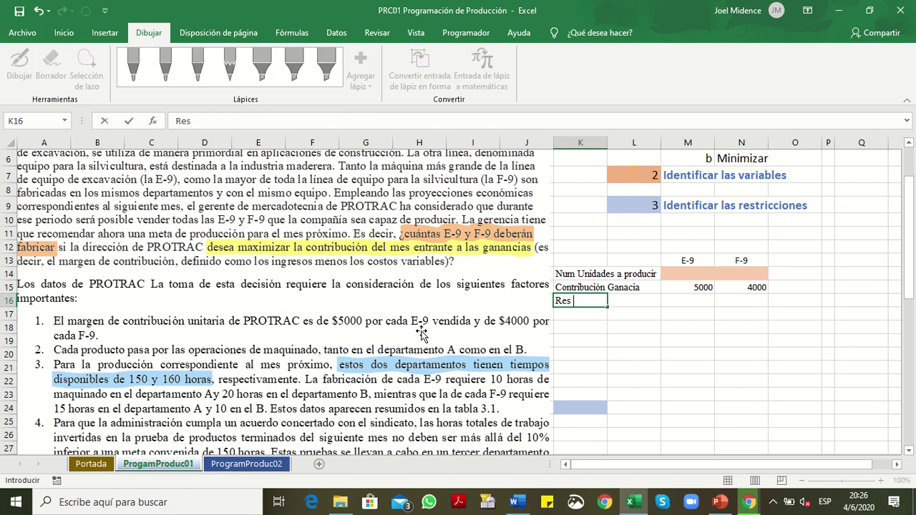
type("tricciones:")
key("Return")
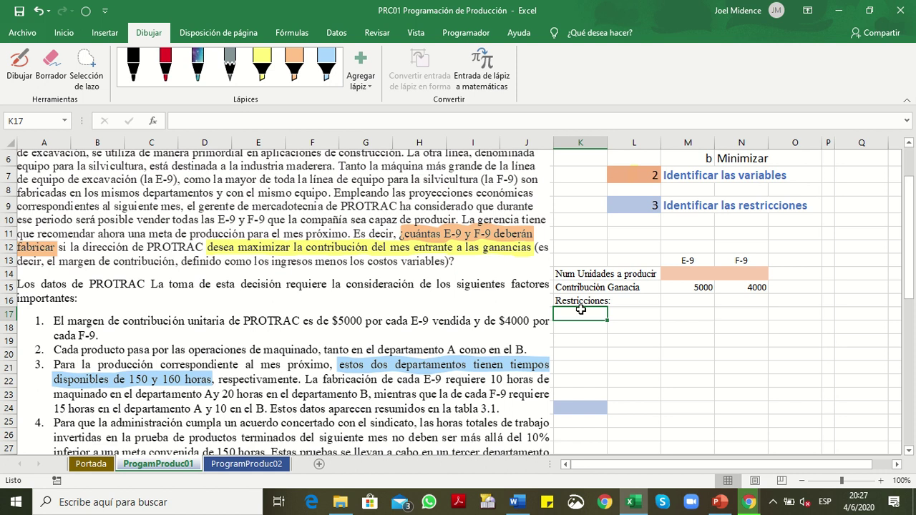
type("Hor")
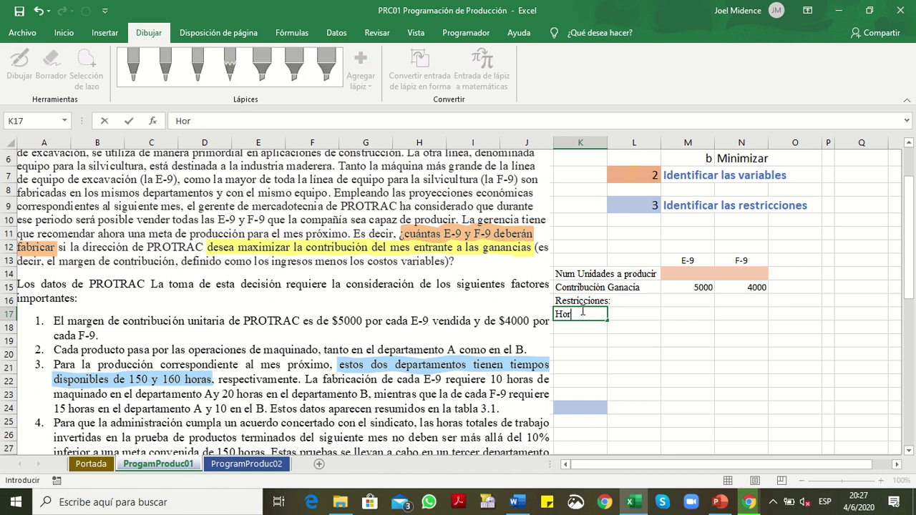
type("as Departament")
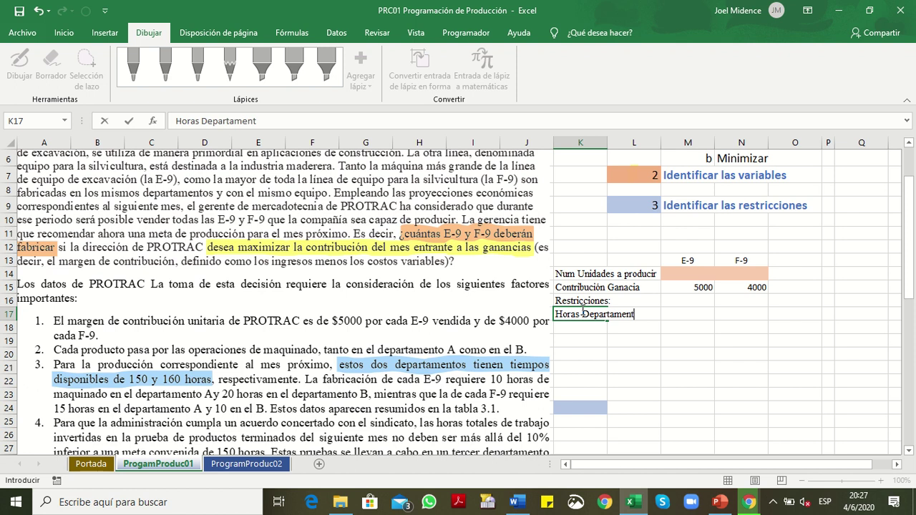
type("o A")
key("Return")
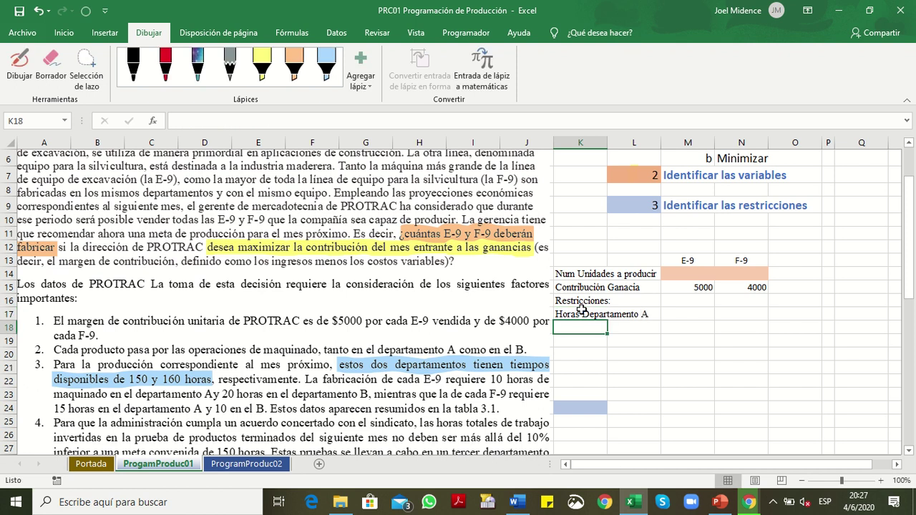
left_click(581, 310)
key("Right")
key("Right")
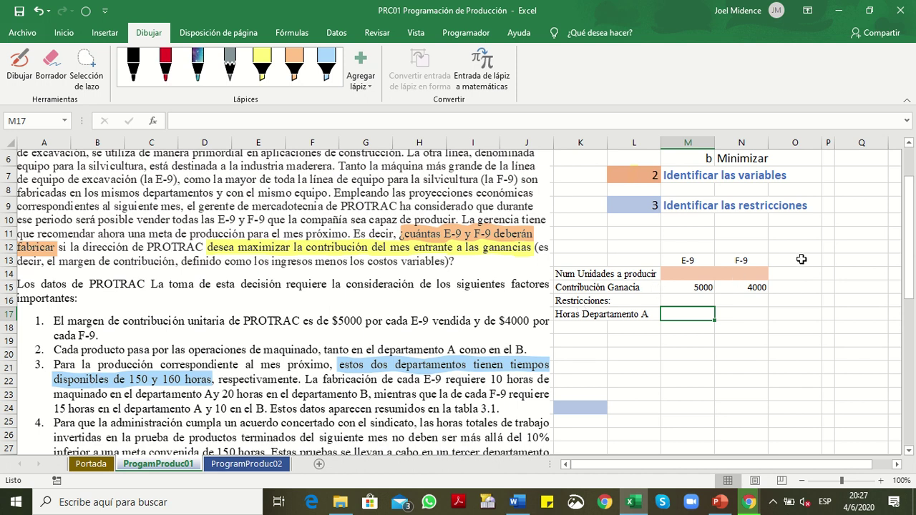
Enter the column heading "Límite" in cell Q13, in the same row as the product headings
left_click(855, 261)
type("Lími")
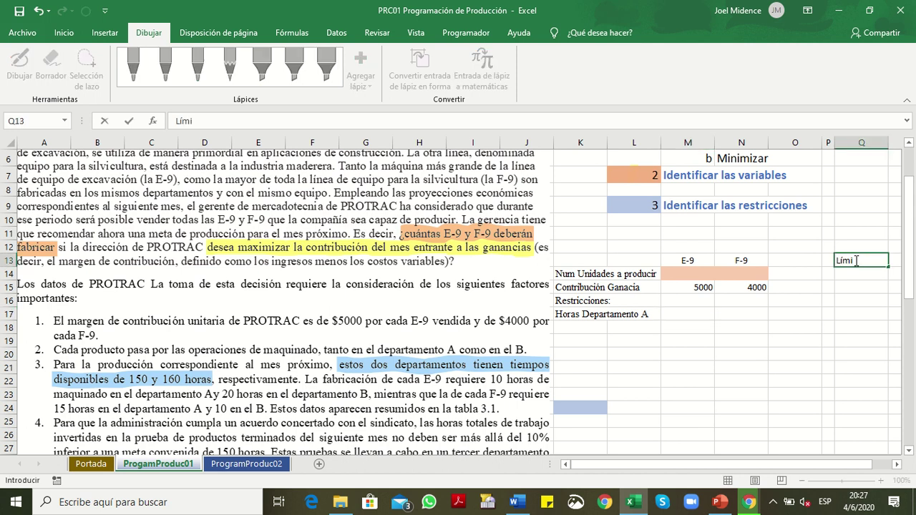
type("te")
key("Return")
key("Return")
key("Return")
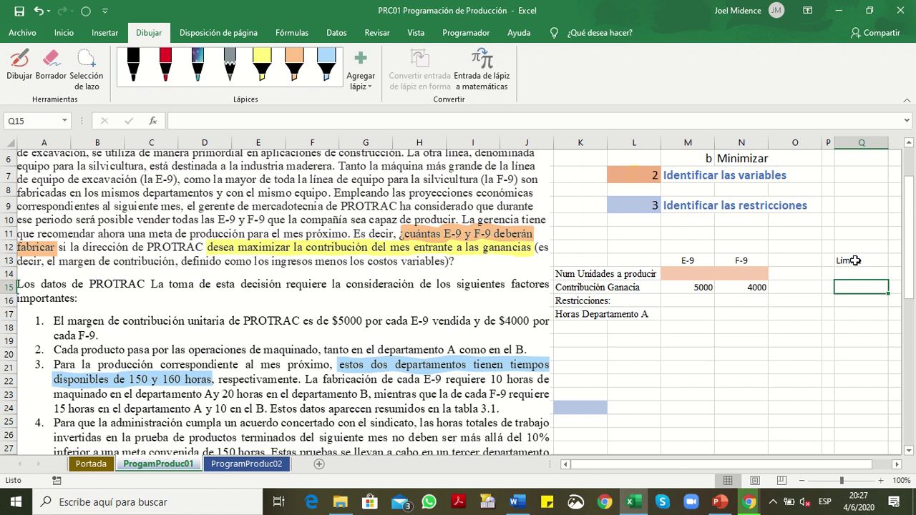
key("Return")
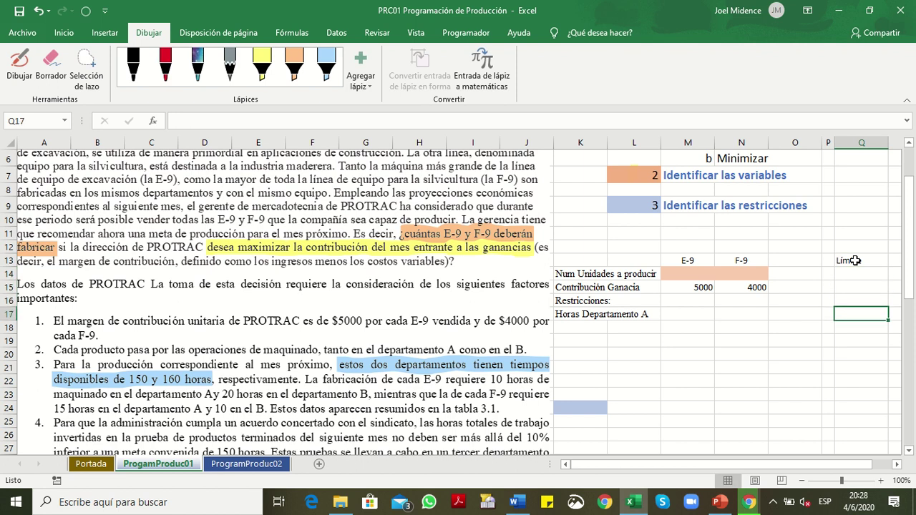
left_click(799, 256)
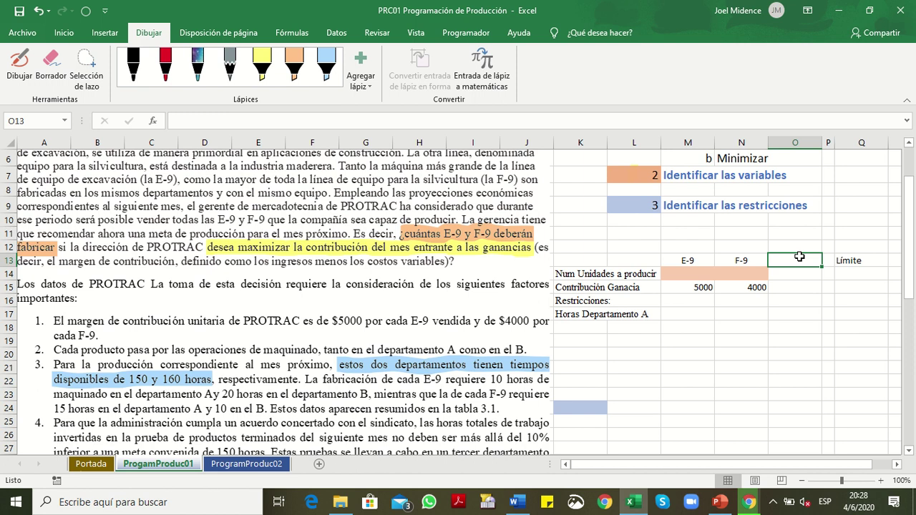
left_click(838, 313)
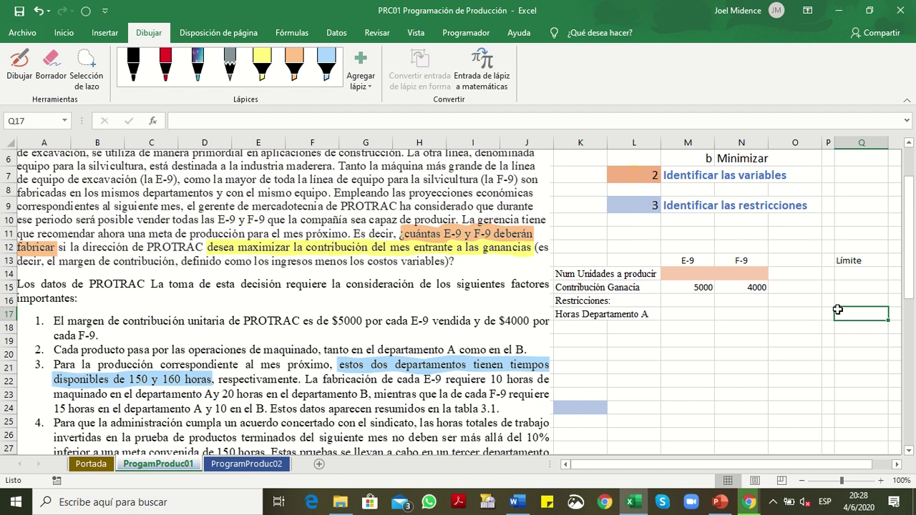
left_click(859, 259)
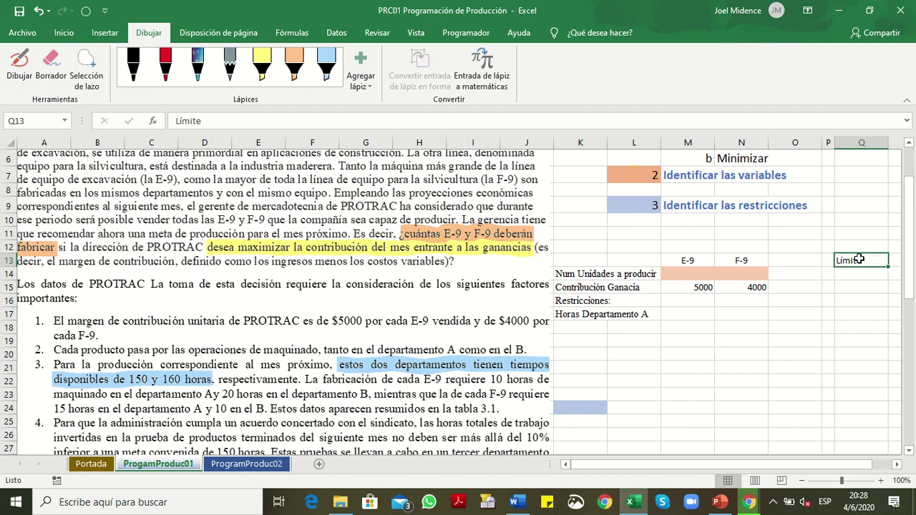
left_click(848, 312)
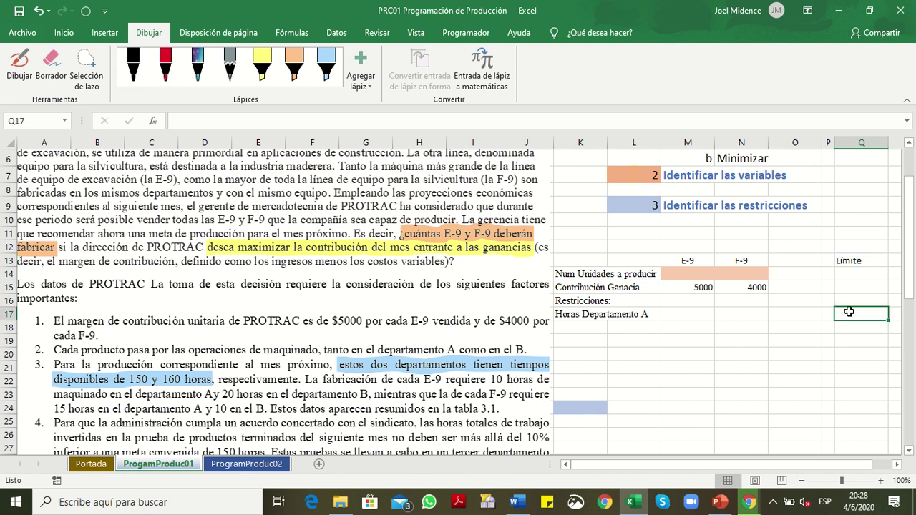
Enter the column heading "Función" in cell O13, beside the F-9 heading
left_click(795, 260)
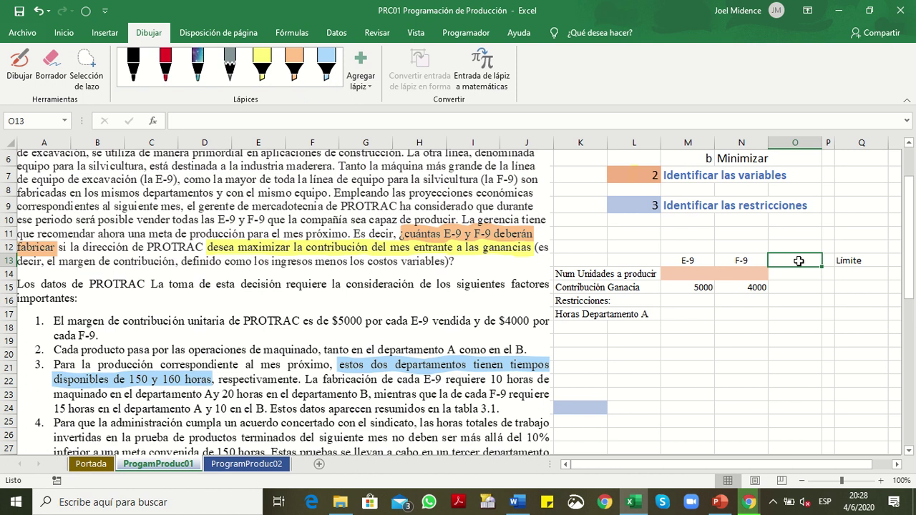
type("Funion")
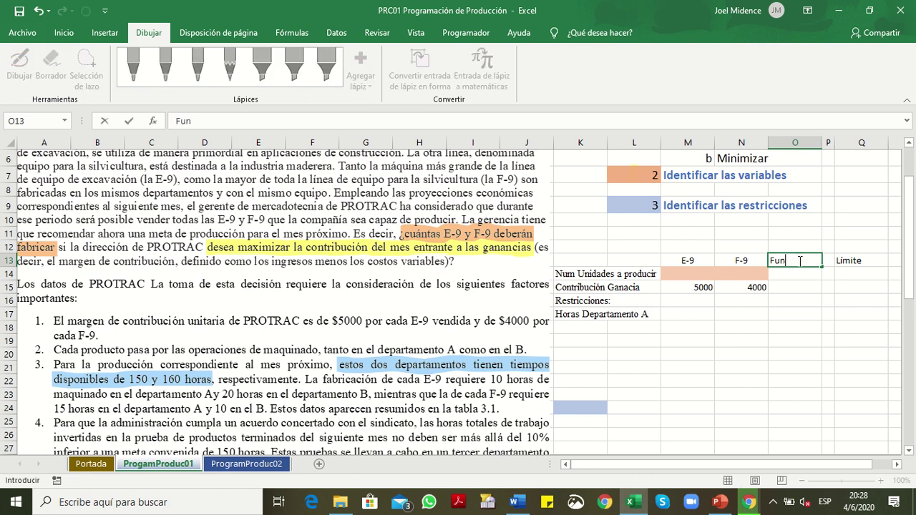
key("BackSpace")
key("BackSpace")
type("ón")
key("Return")
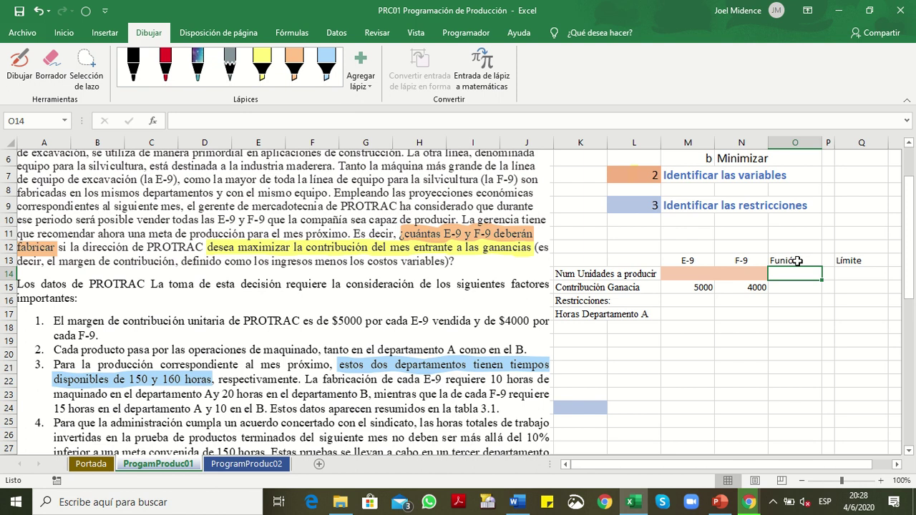
left_click(796, 261)
type("F")
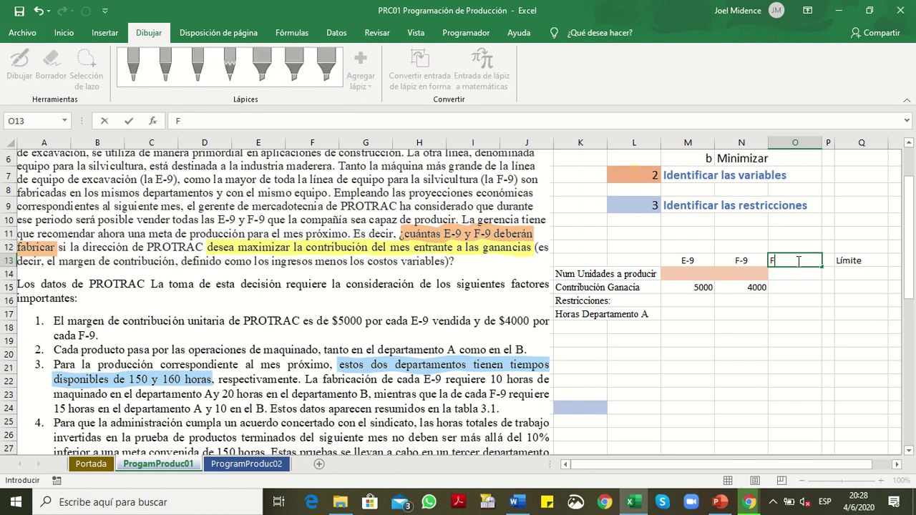
type("unción")
key("Return")
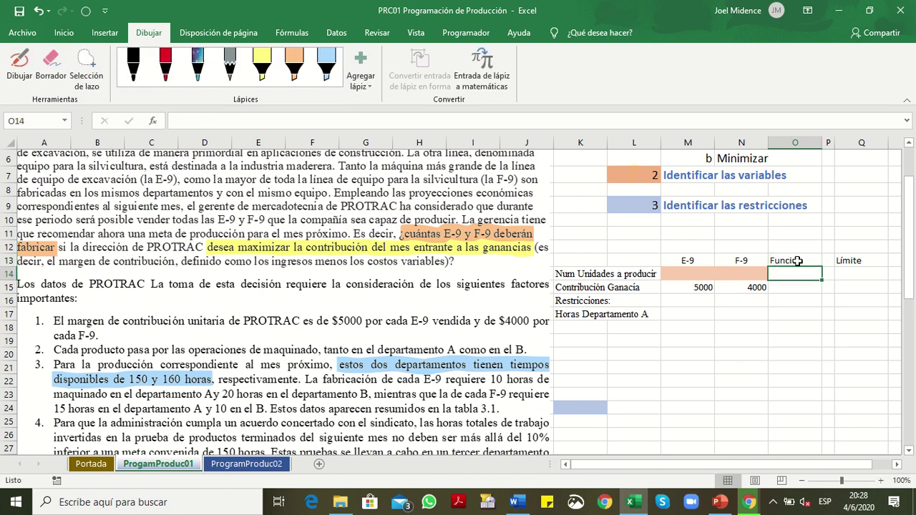
Fill cells O14 to O21 under the "Función" heading with a light blue colour
left_click(787, 304)
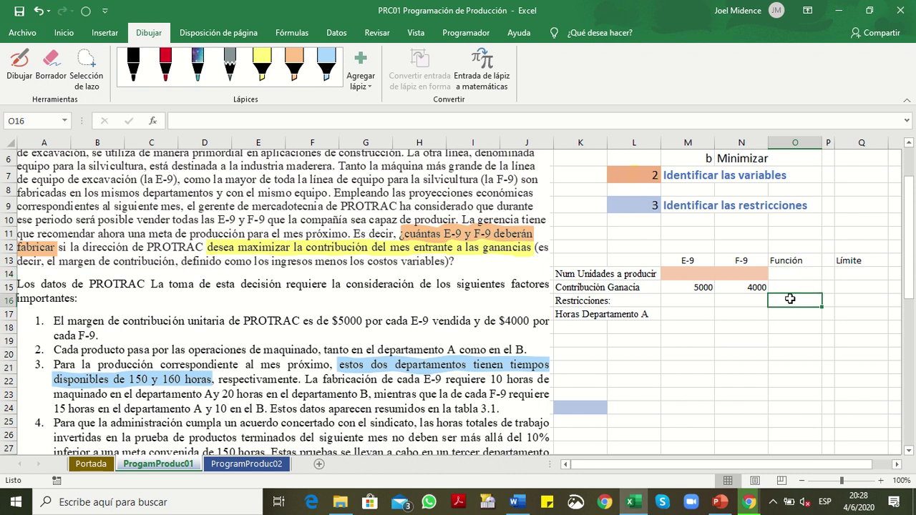
right_click(790, 271)
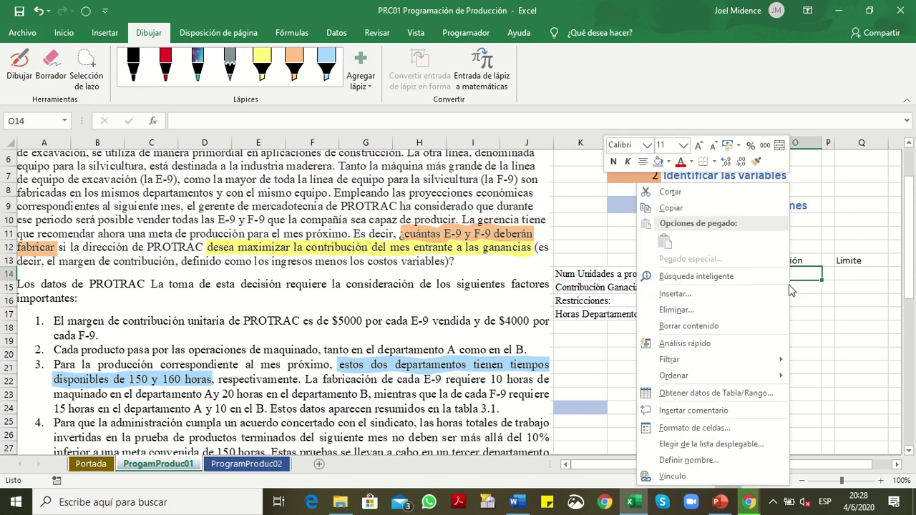
key("Escape")
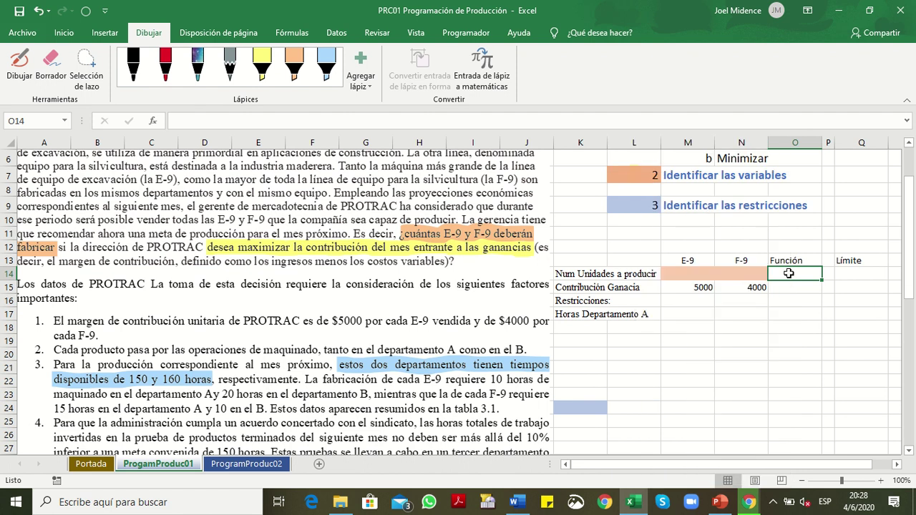
left_click_drag(787, 271, 791, 366)
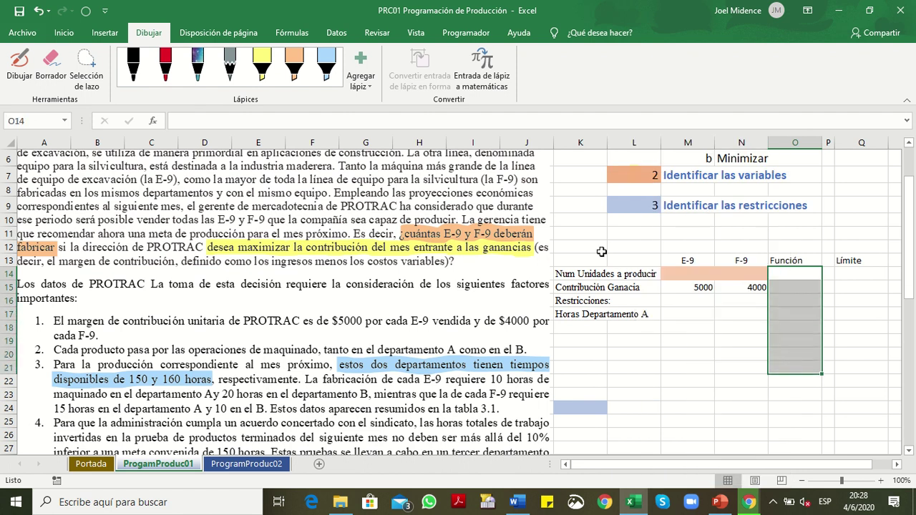
left_click(68, 33)
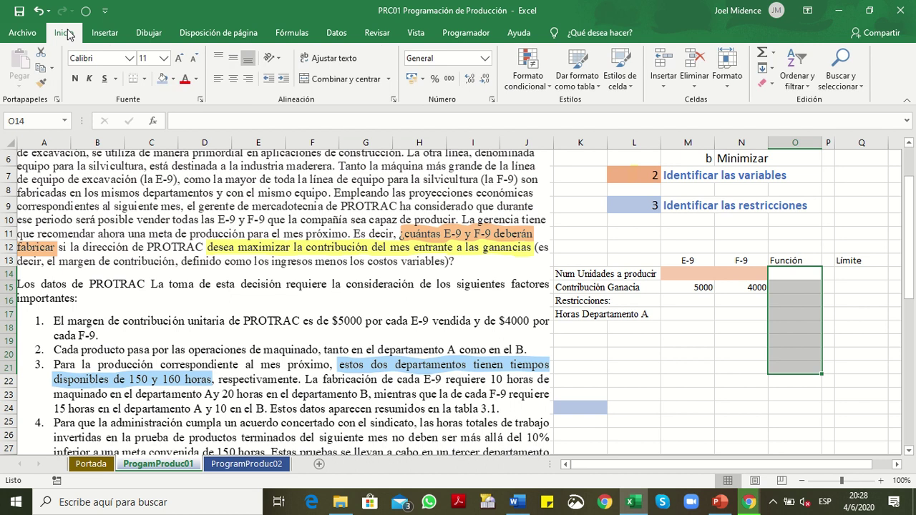
left_click(174, 80)
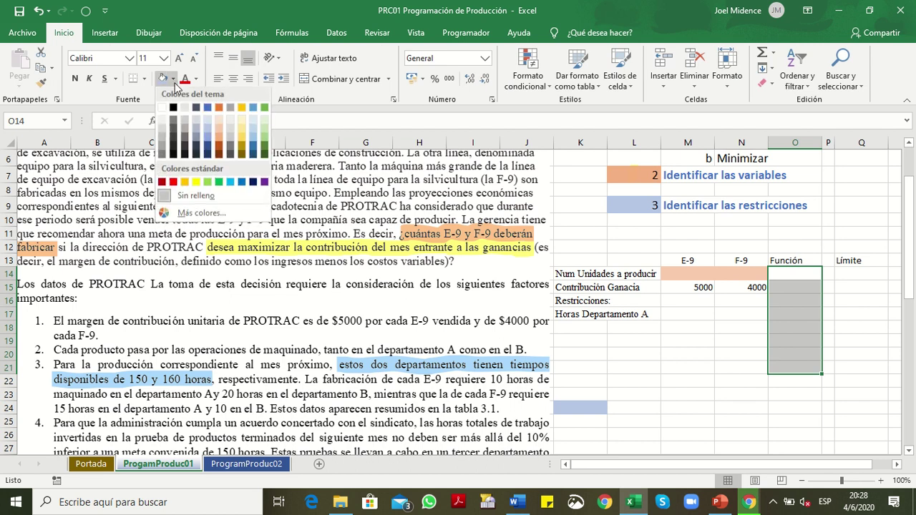
left_click(202, 118)
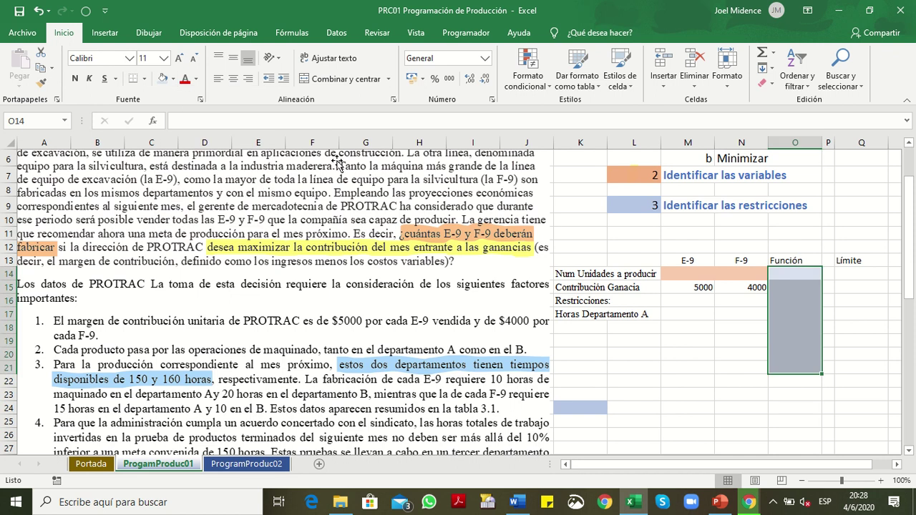
left_click(749, 365)
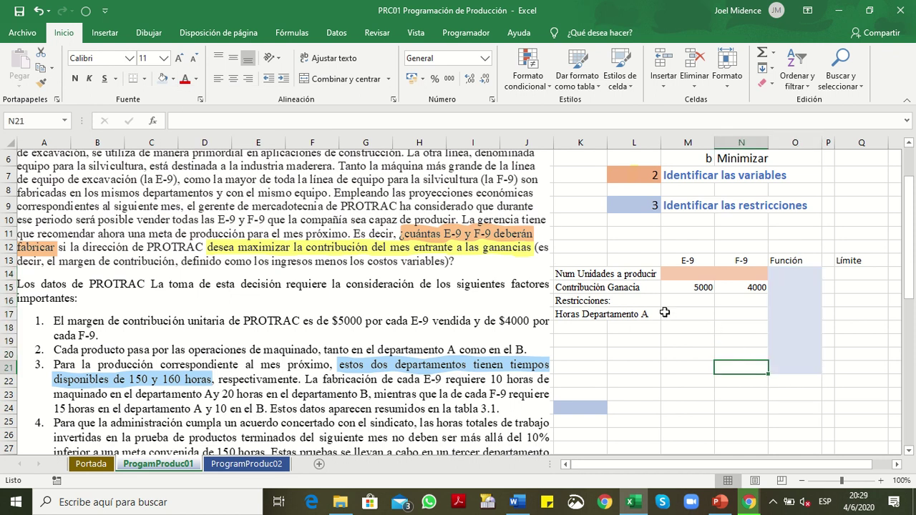
Enter the limit 150 for "Horas Departamento A" in cell Q17, under "Límite"
left_click(587, 315)
key("Right")
key("Right")
key("Right")
key("Right")
key("Right")
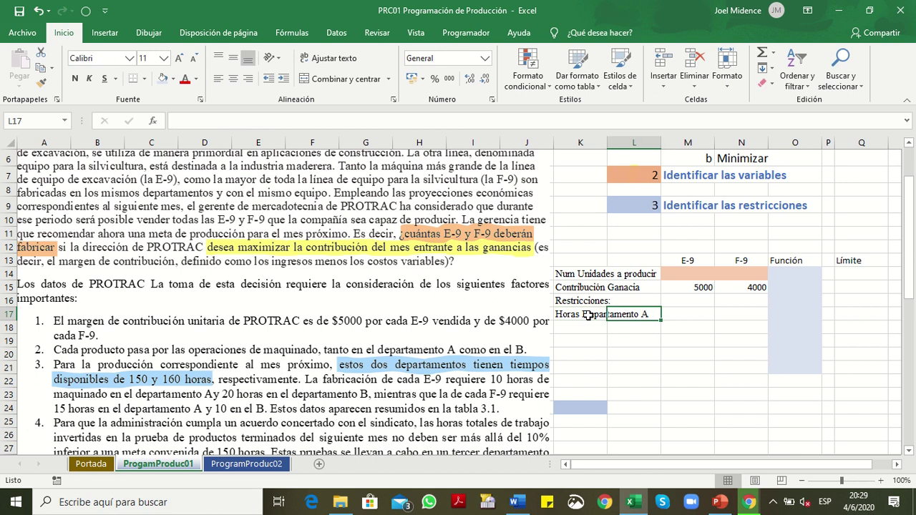
key("Right")
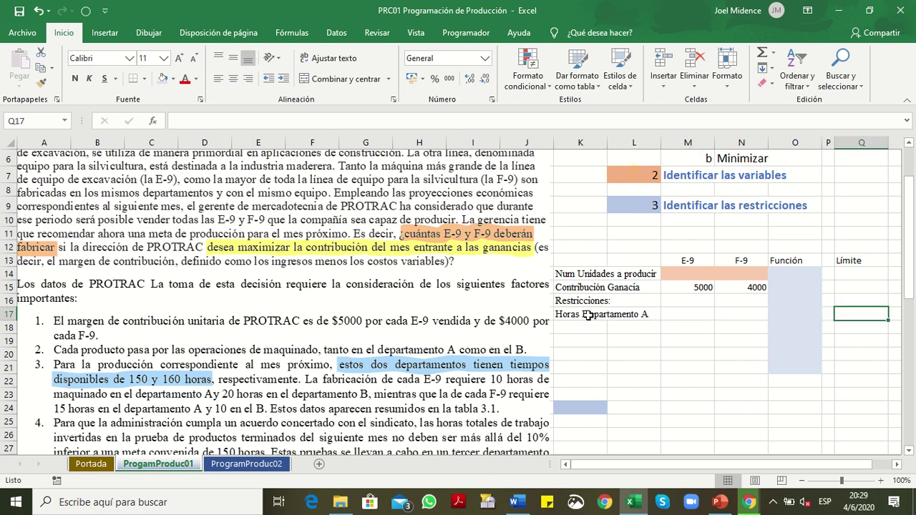
type("150")
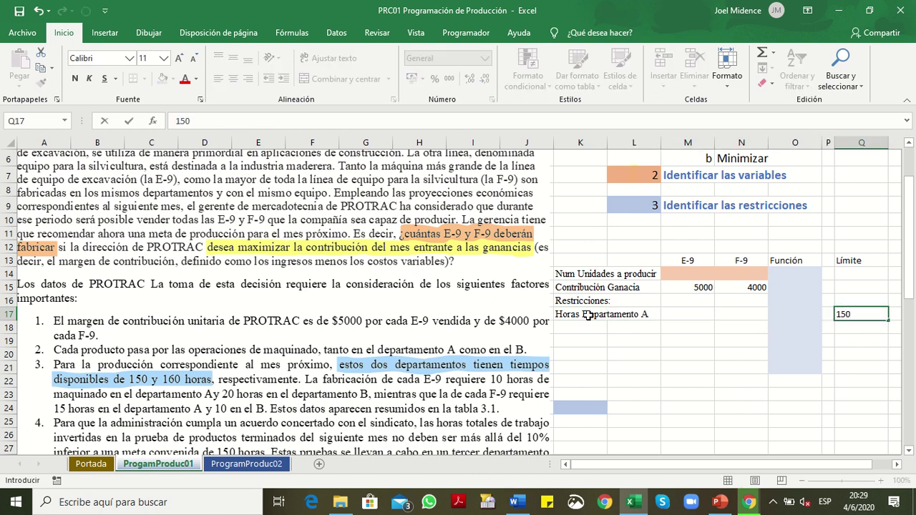
key("ctrl+Return")
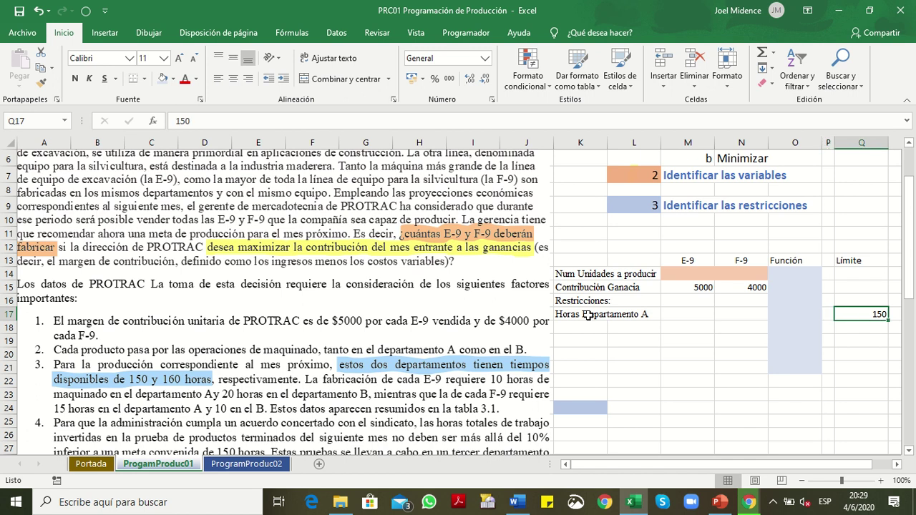
Enter 10 in cell M17 as the Departamento A hours required per E-9
key("Left")
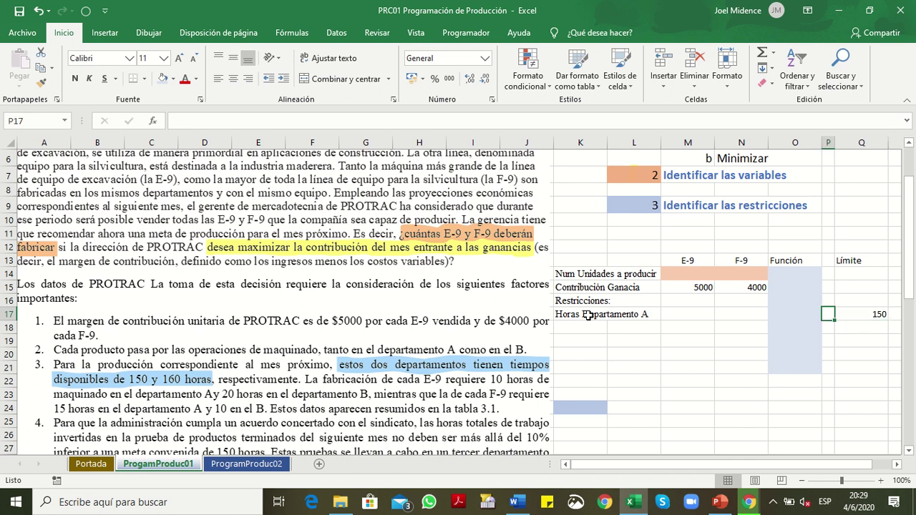
key("Left")
key("Left")
key("Left")
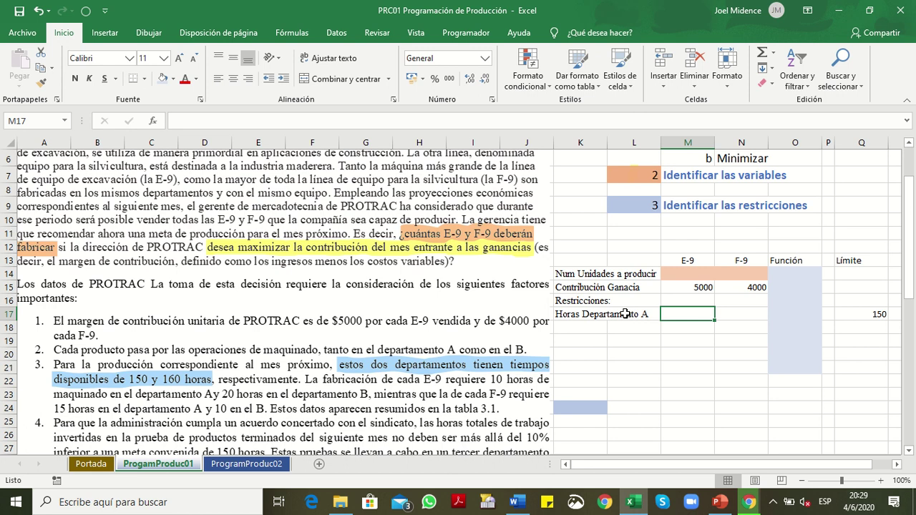
type("10")
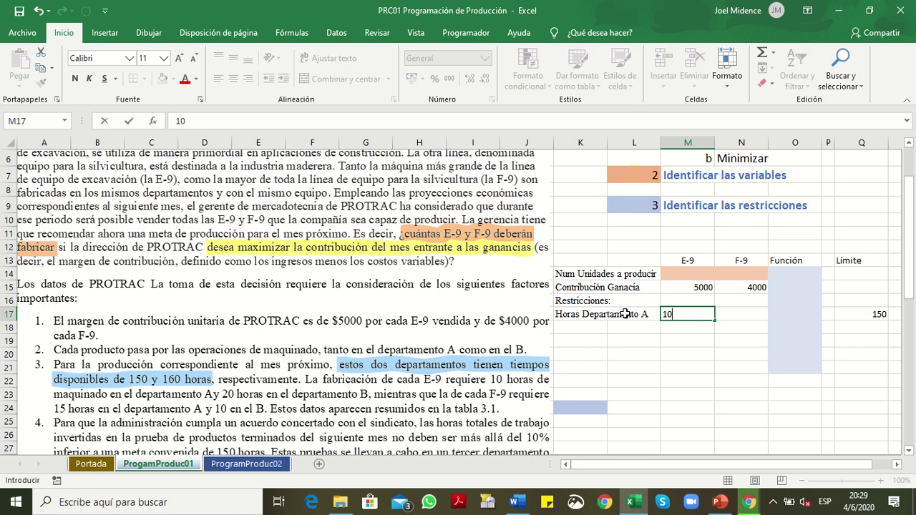
key("Return")
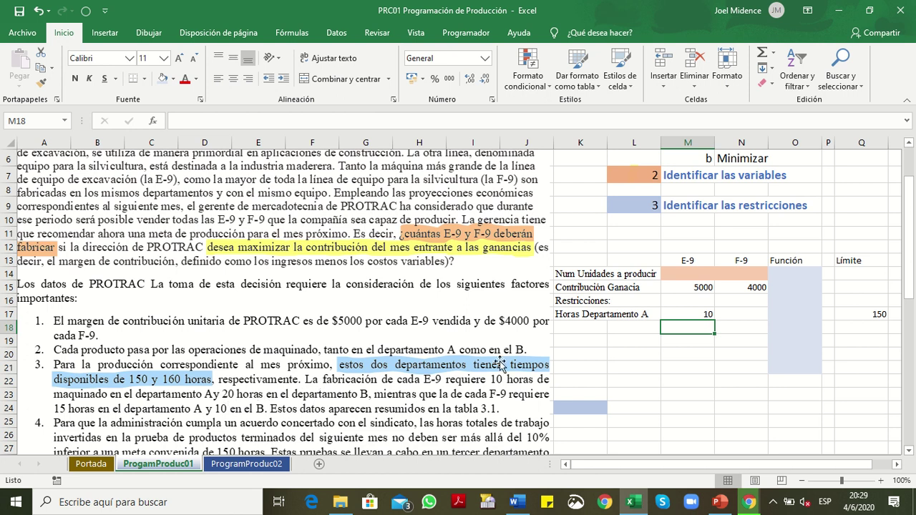
Enter the label "Horas Departamento B" in cell K18 and its E-9 hours, 20, in cell M18
left_click(568, 327)
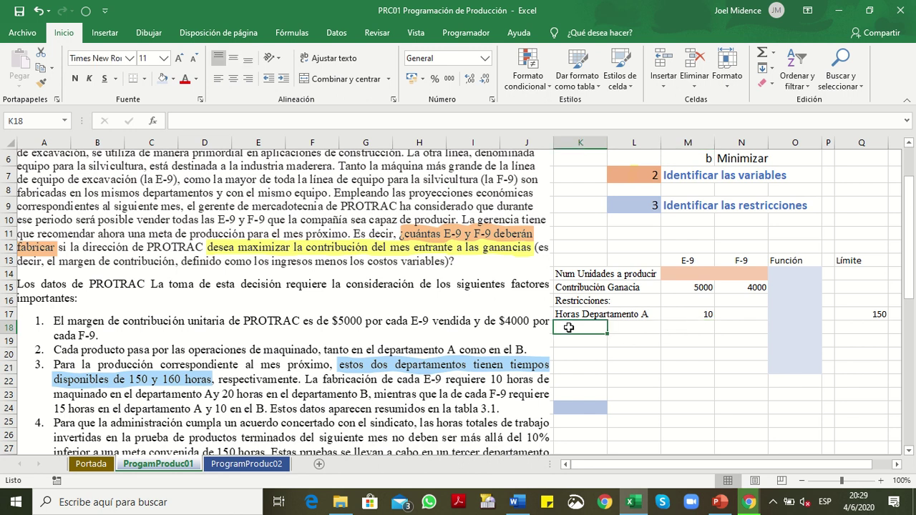
type("Horas")
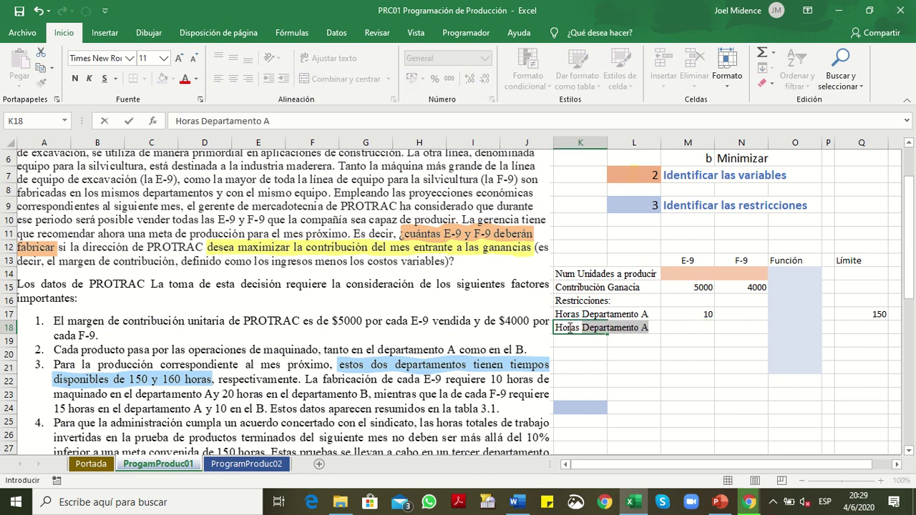
type(" Departamento ")
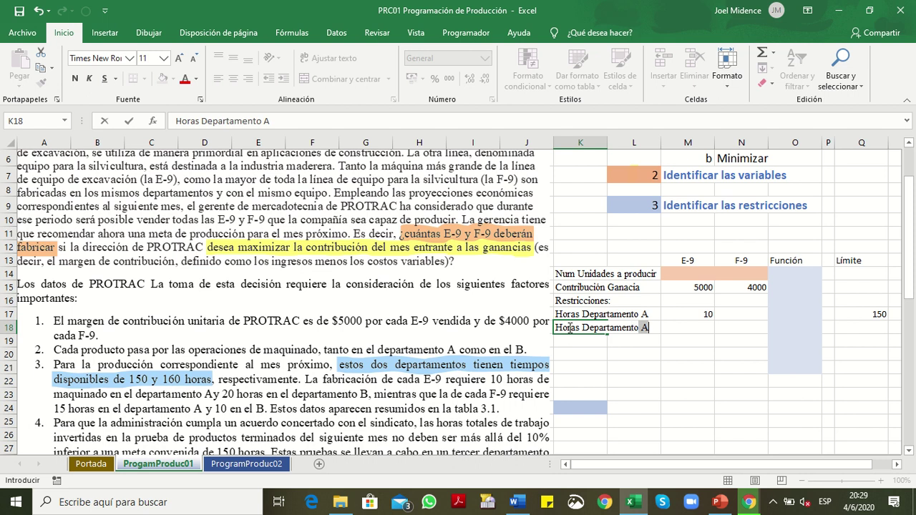
type("B")
key("Tab")
key("Tab")
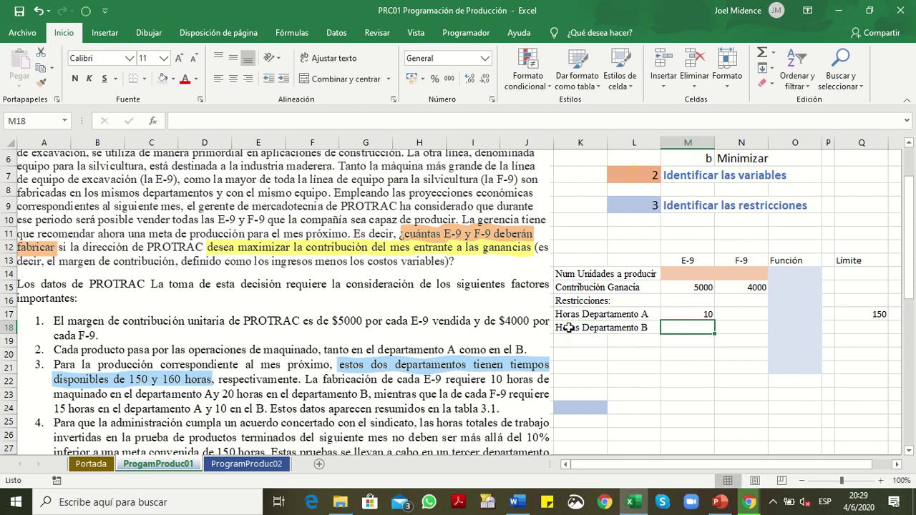
type("20")
key("Return")
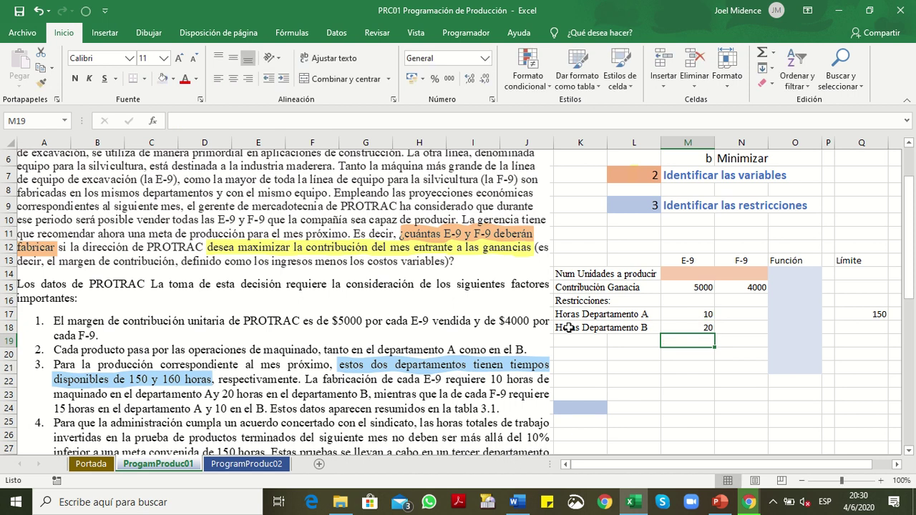
Enter 15 in cell N17 as the Departamento A hours required per F-9
key("Up")
key("Up")
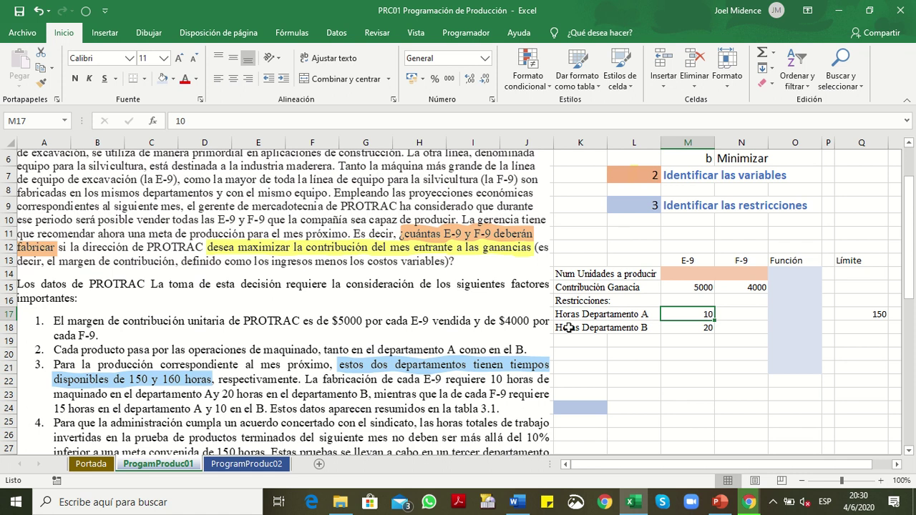
key("Down")
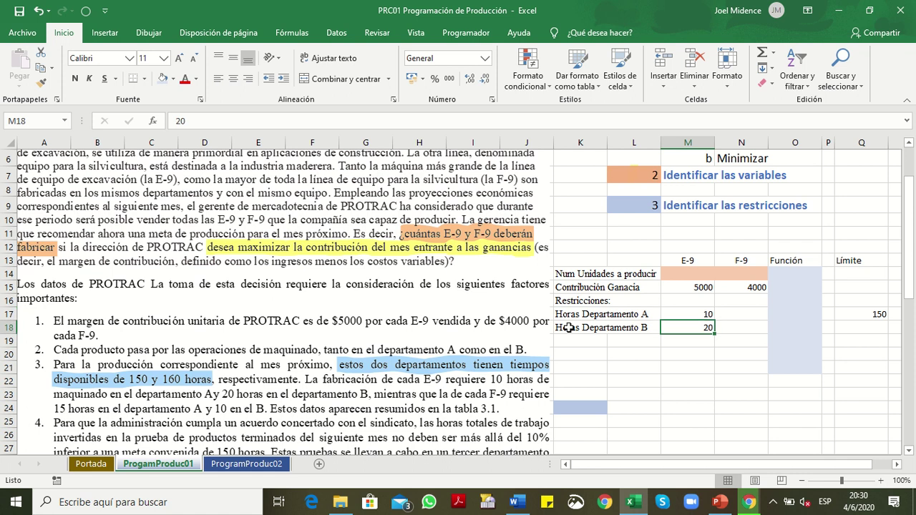
key("Right")
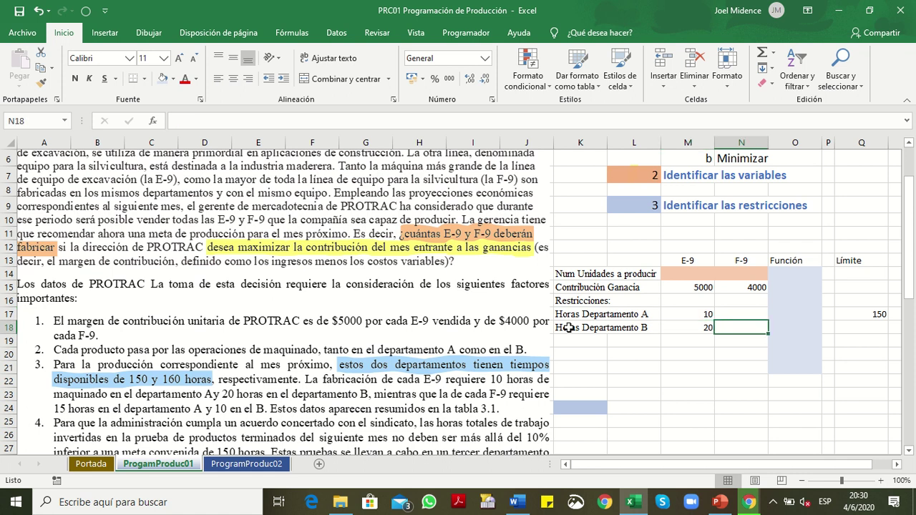
key("Up")
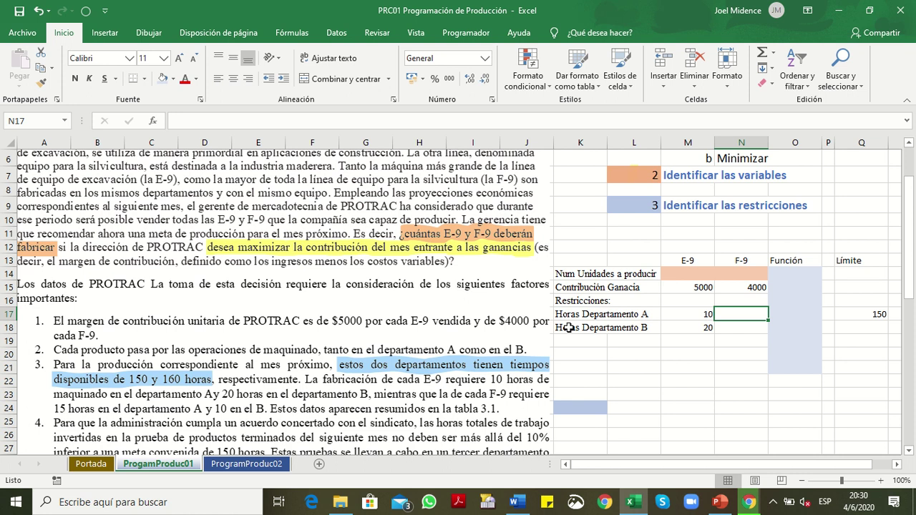
key("Up")
key("Up")
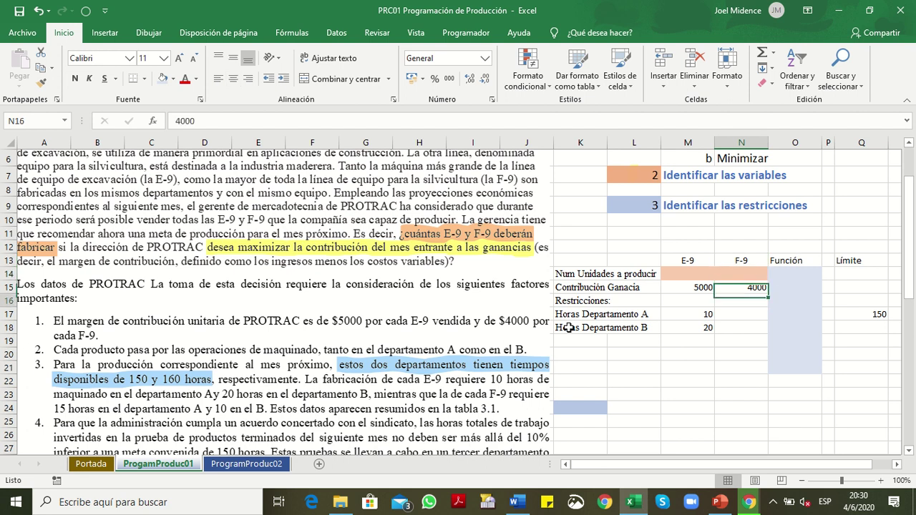
key("Down")
key("Down")
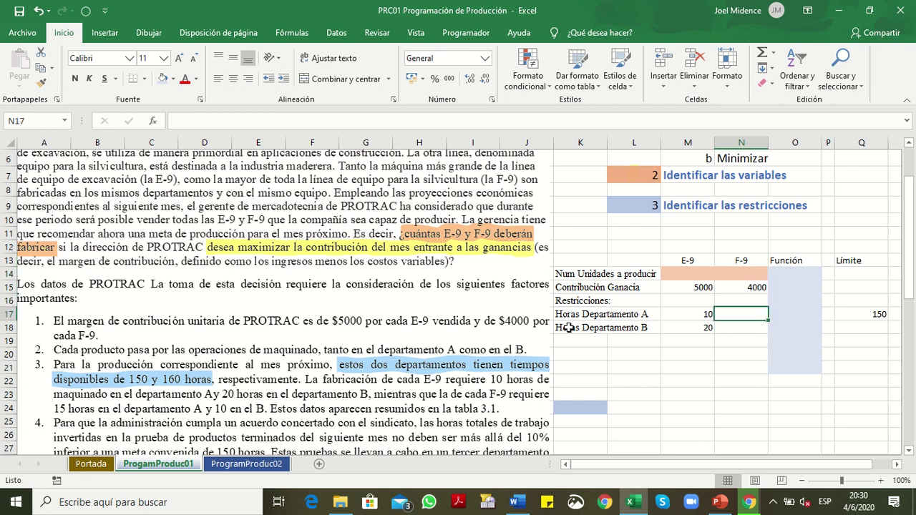
type("15")
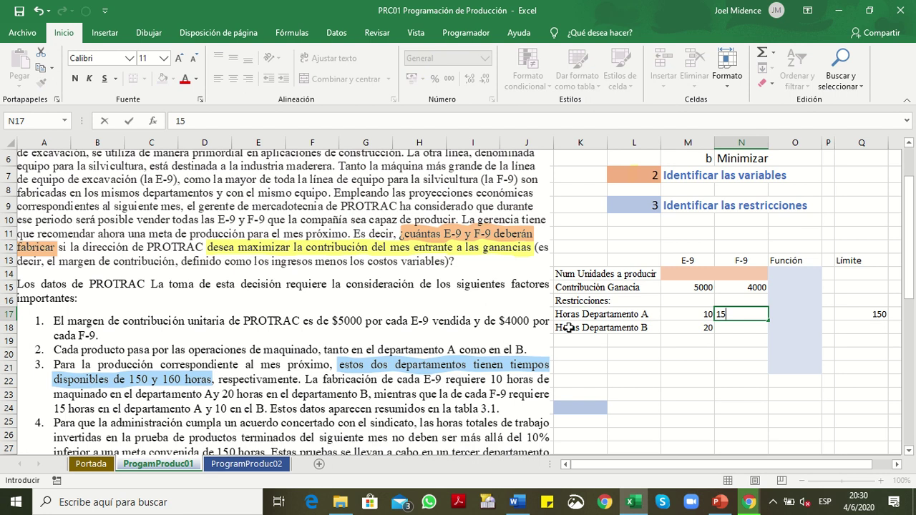
key("Left")
key("Left")
key("Left")
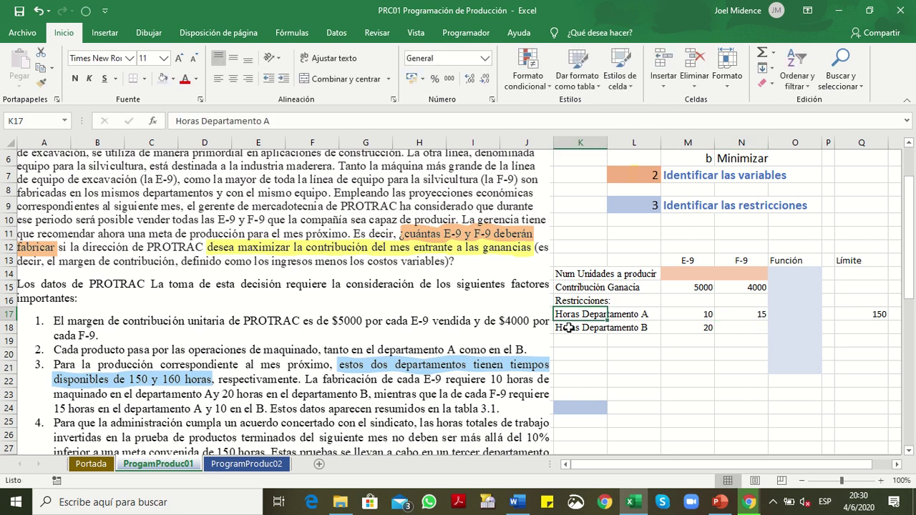
key("Right")
key("Right")
key("Right")
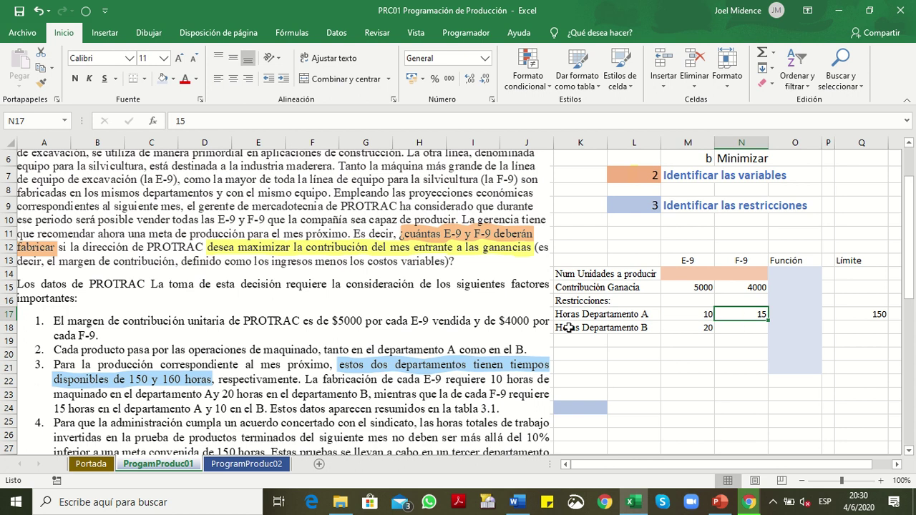
Enter 10 in cell N18 as the Departamento B hours required per F-9
key("Down")
type("10")
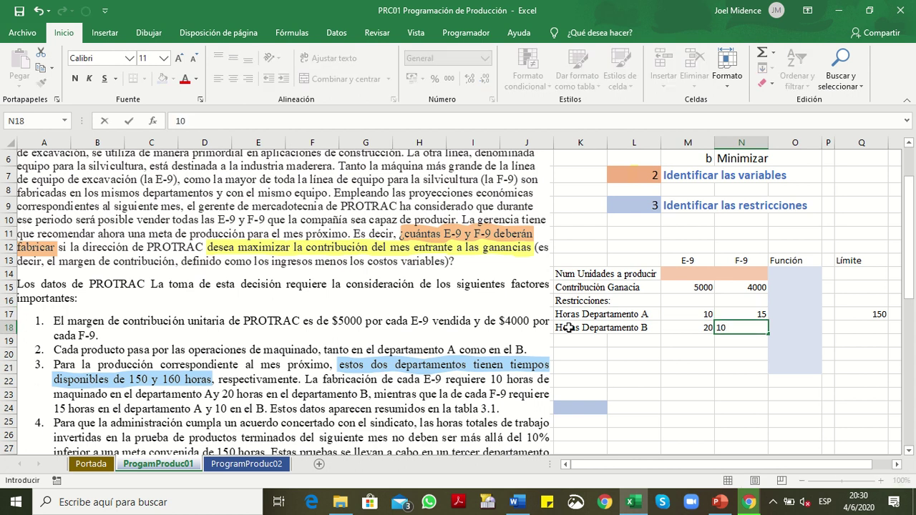
key("Up")
key("Down")
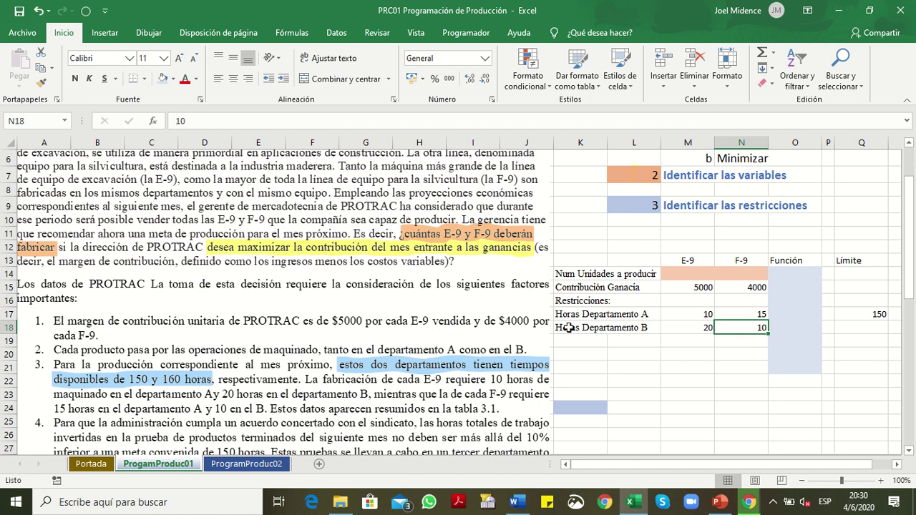
key("Left")
key("Up")
key("Down")
key("Right")
key("Up")
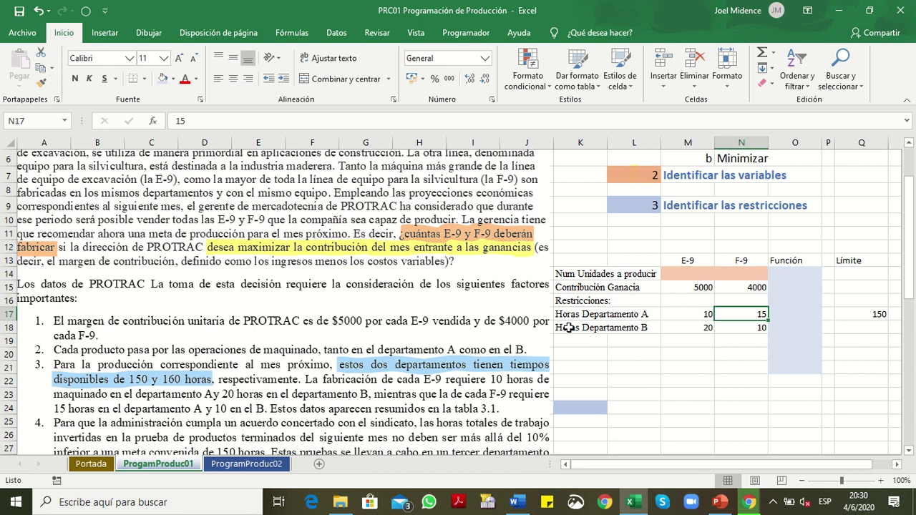
key("Down")
key("Down")
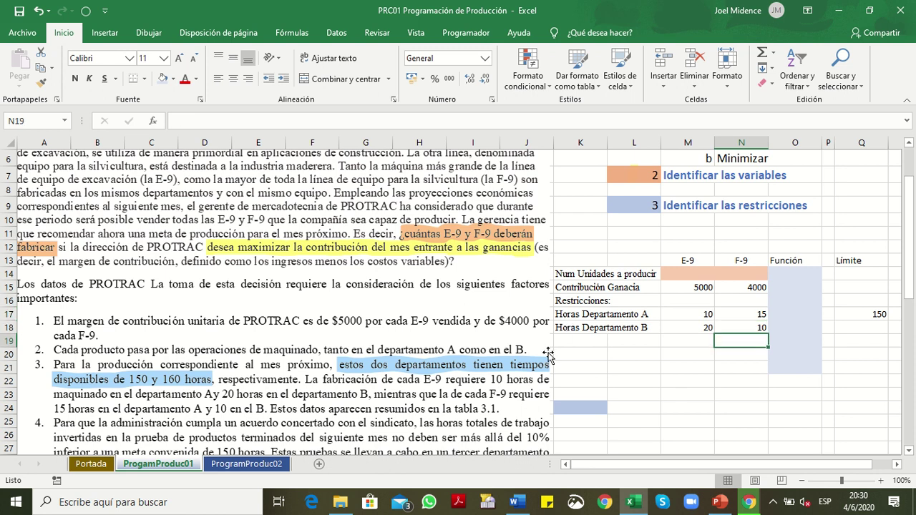
Enter the limit 160 for "Horas Departamento B" in cell Q18, under "Límite"
scroll(549, 358, "down", 2)
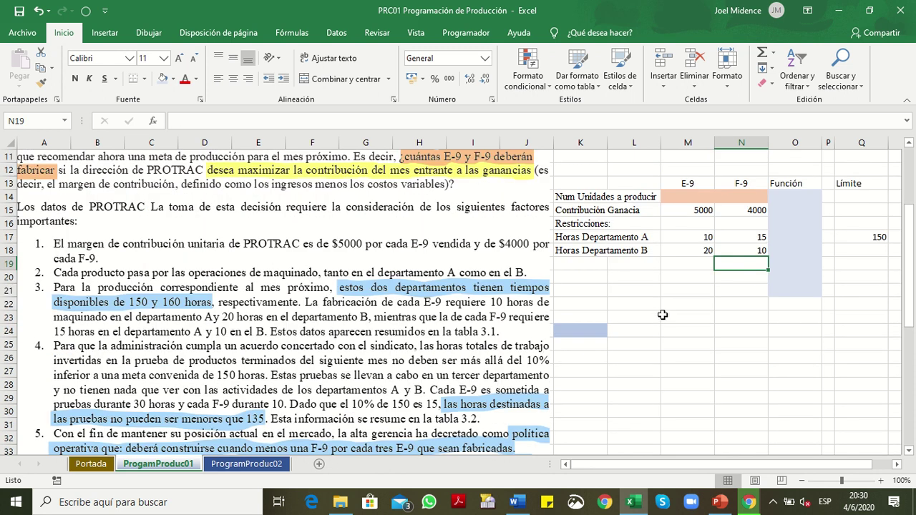
left_click(856, 253)
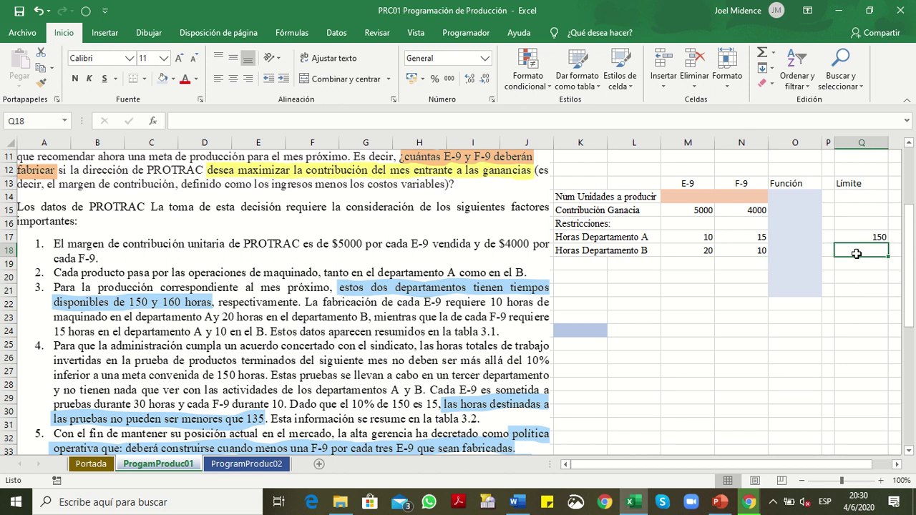
type("160")
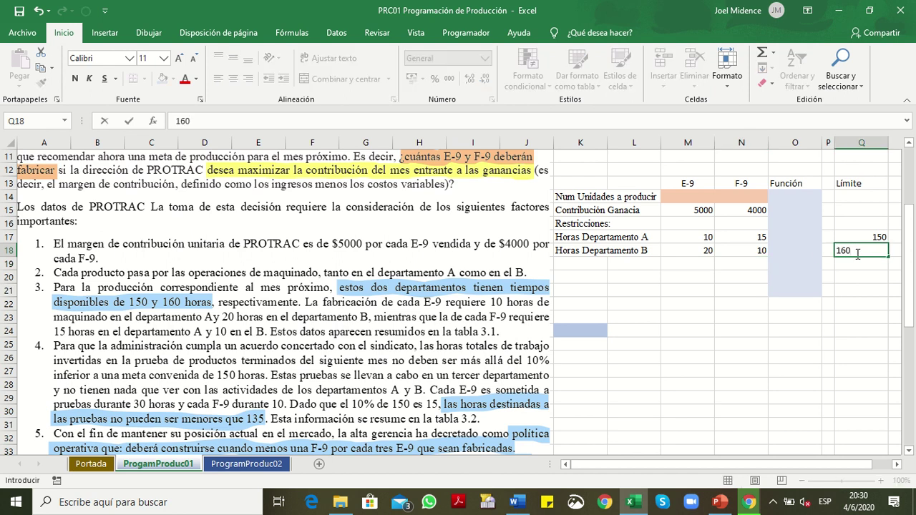
key("ctrl+Return")
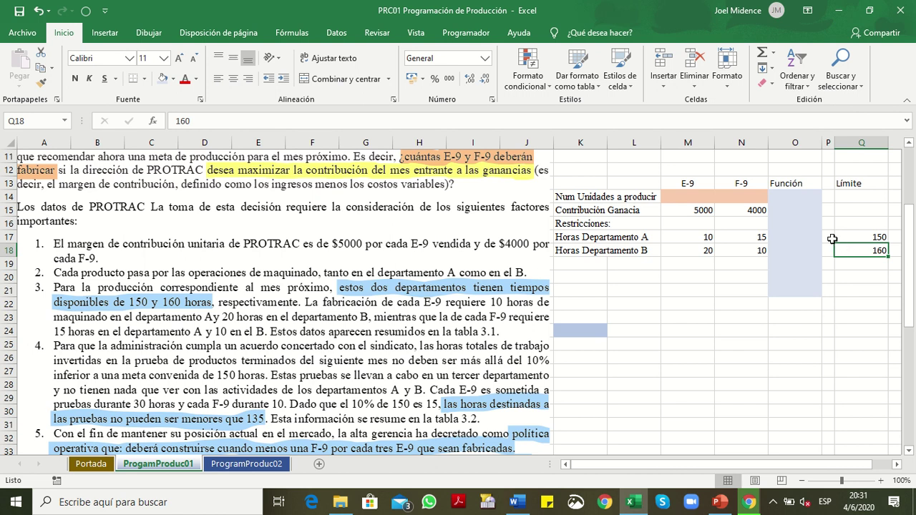
left_click(828, 237)
left_click(827, 251)
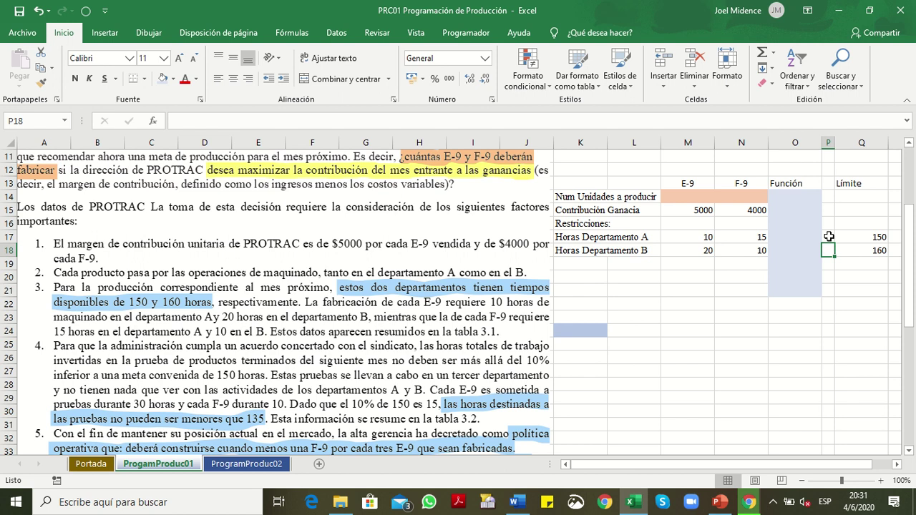
left_click(828, 234)
key("Return")
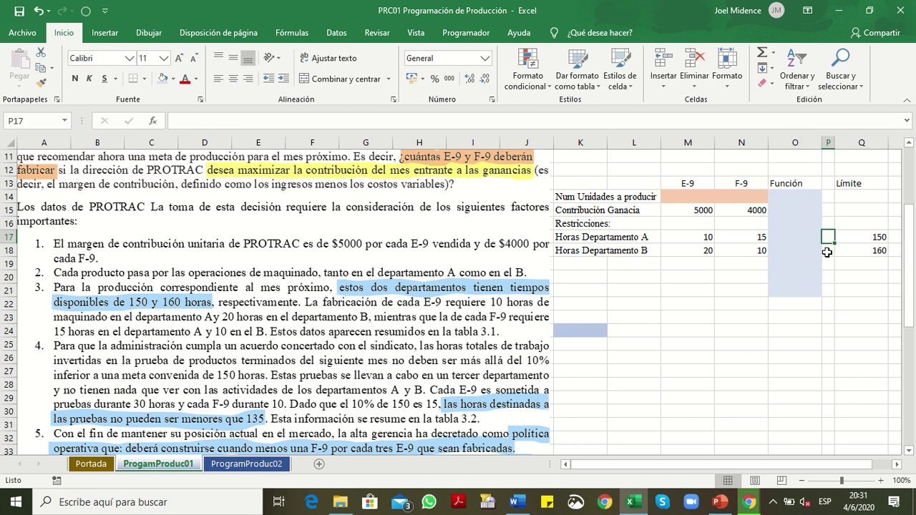
left_click(825, 233)
key("Return")
left_click(824, 237)
left_click(796, 236)
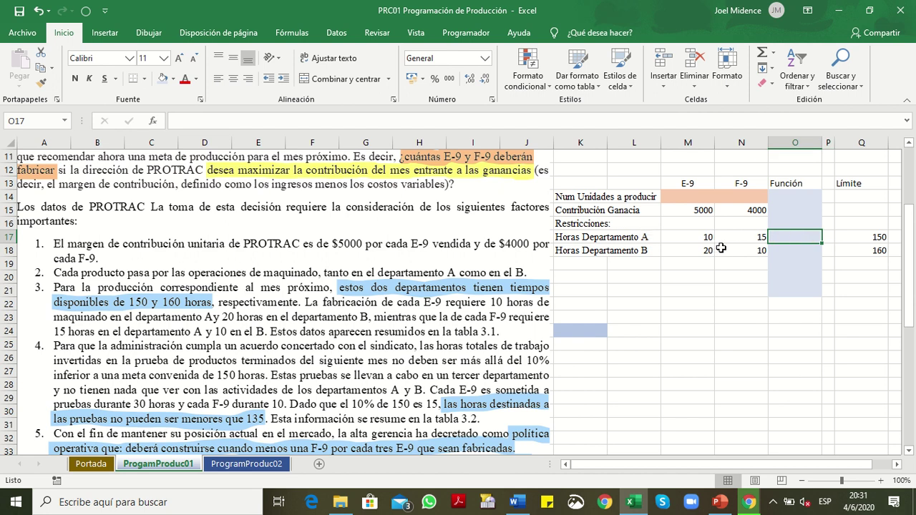
left_click(863, 240)
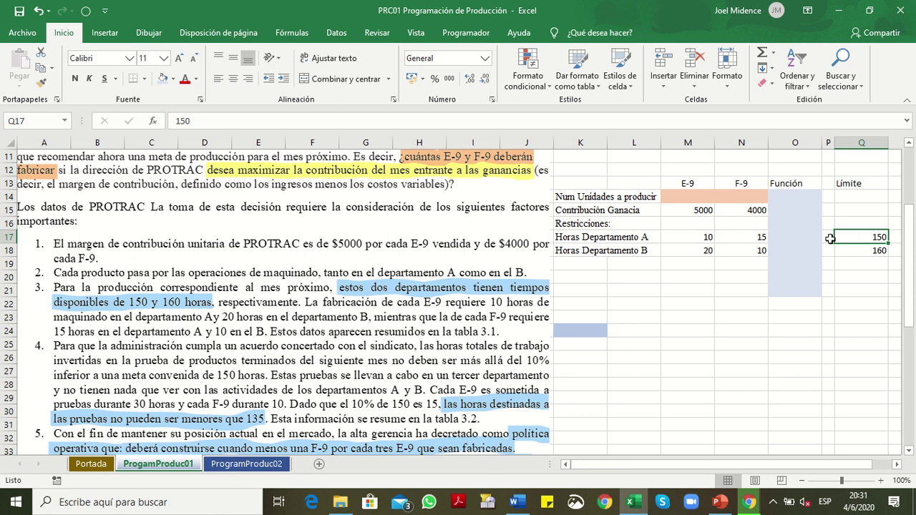
Insert the less-than-or-equal symbol (≤) in cell P17, between the function column and the Departamento A limit
left_click(828, 236)
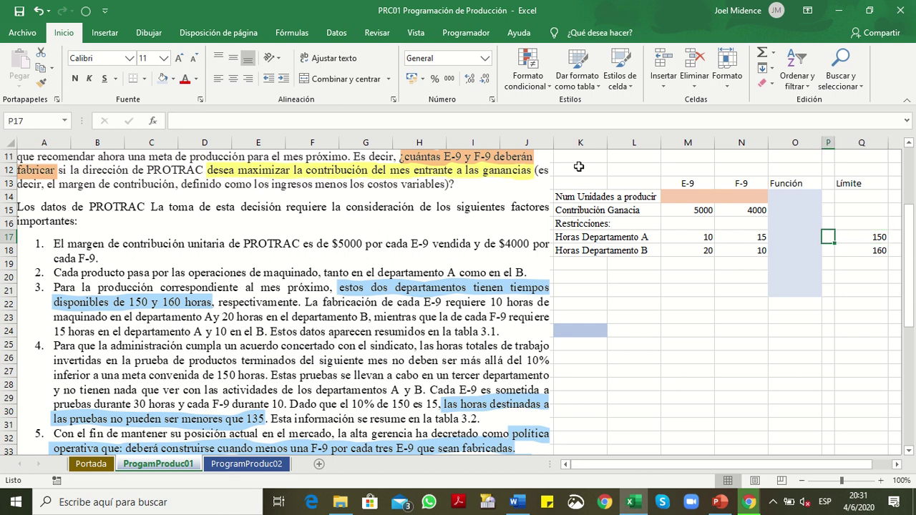
left_click(107, 33)
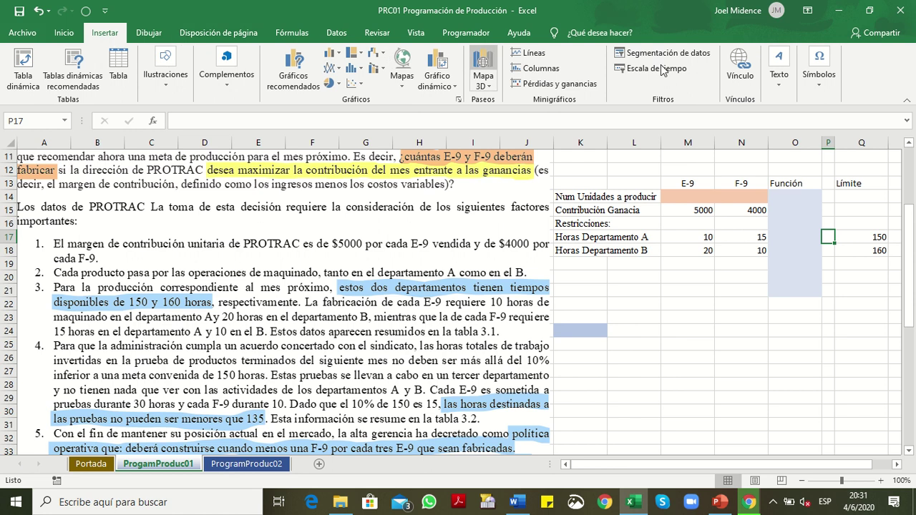
left_click(825, 85)
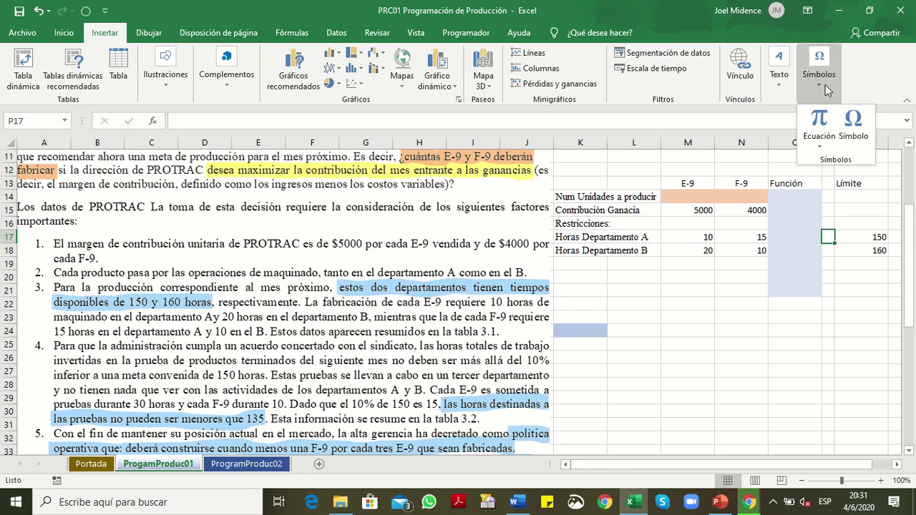
left_click(853, 123)
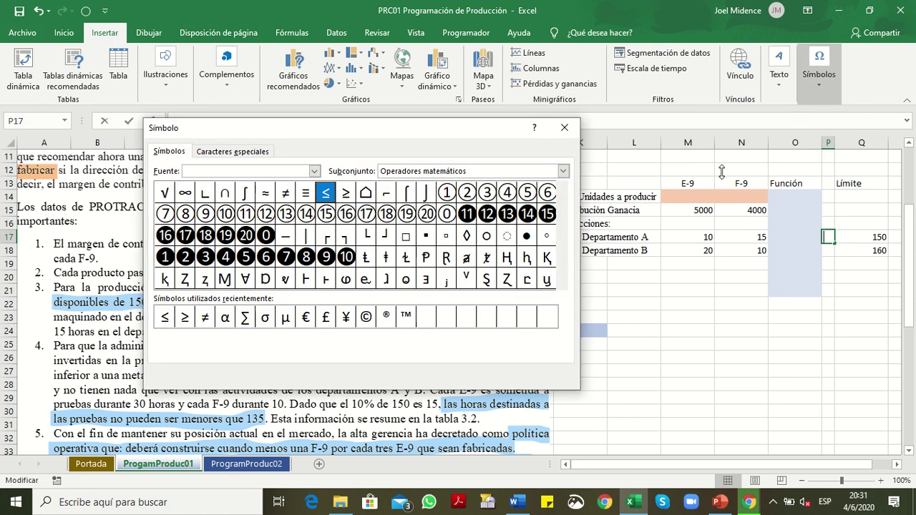
left_click(165, 318)
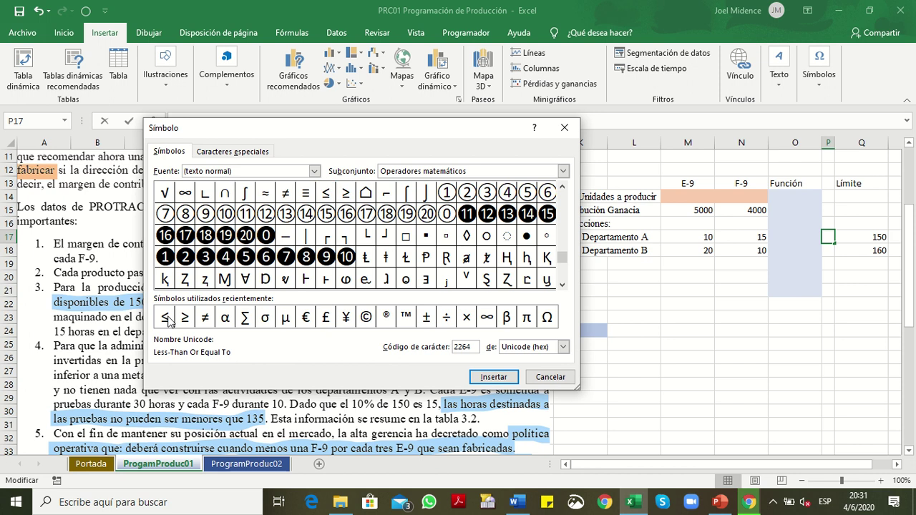
left_click(505, 378)
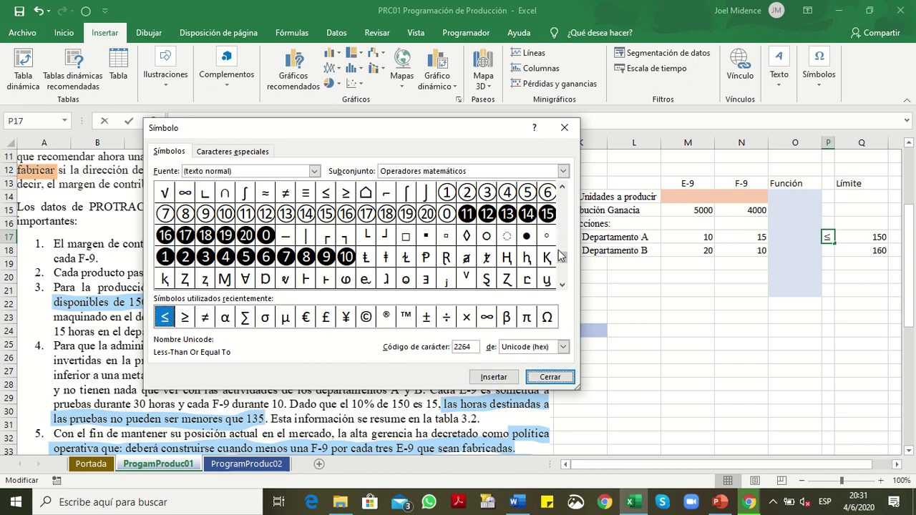
left_click(564, 128)
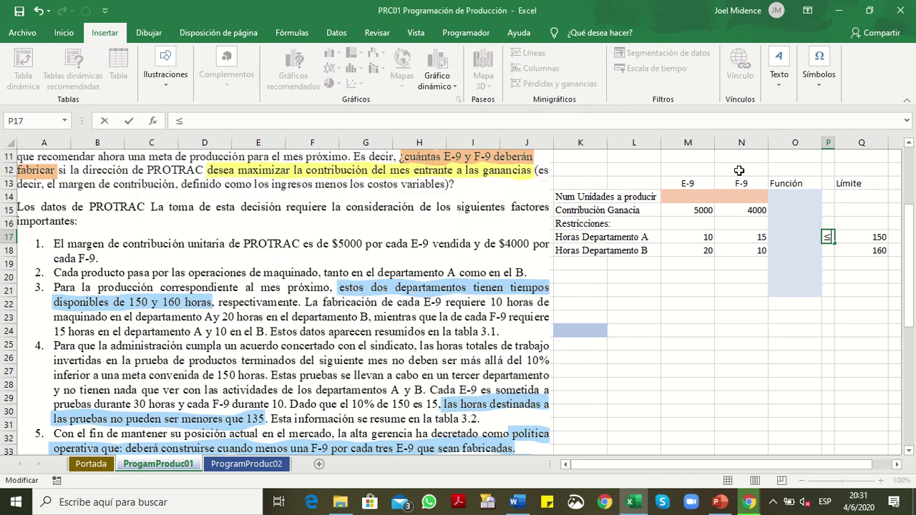
left_click(828, 264)
left_click(795, 238)
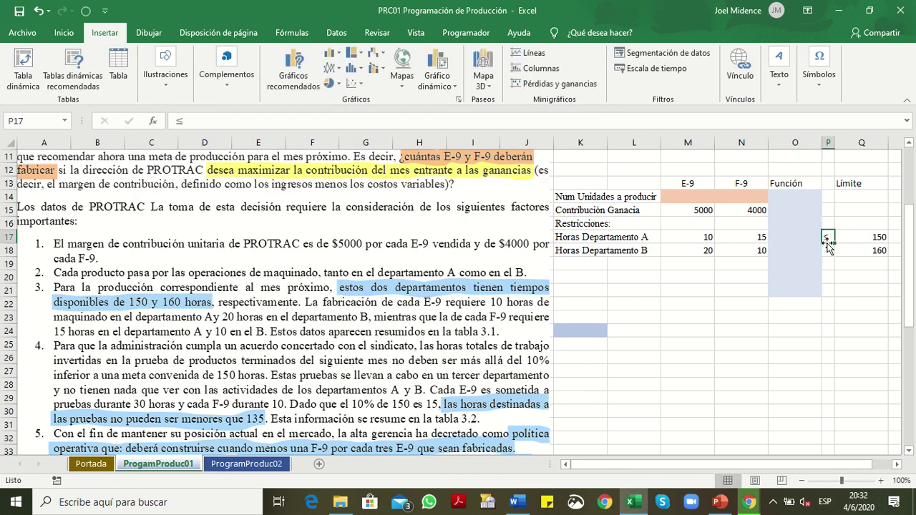
Copy the ≤ symbol from P17 down to P18 for the Departamento B restriction
left_click(828, 249)
left_click(805, 249)
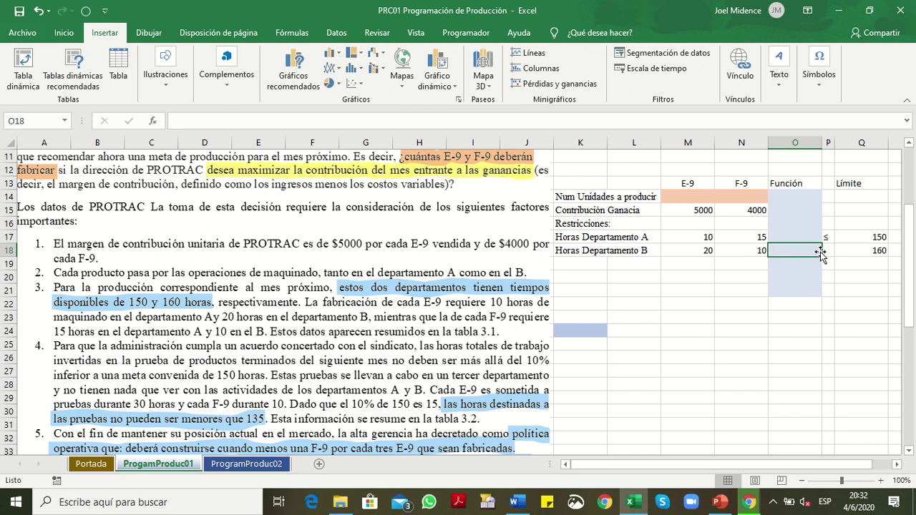
left_click(830, 241)
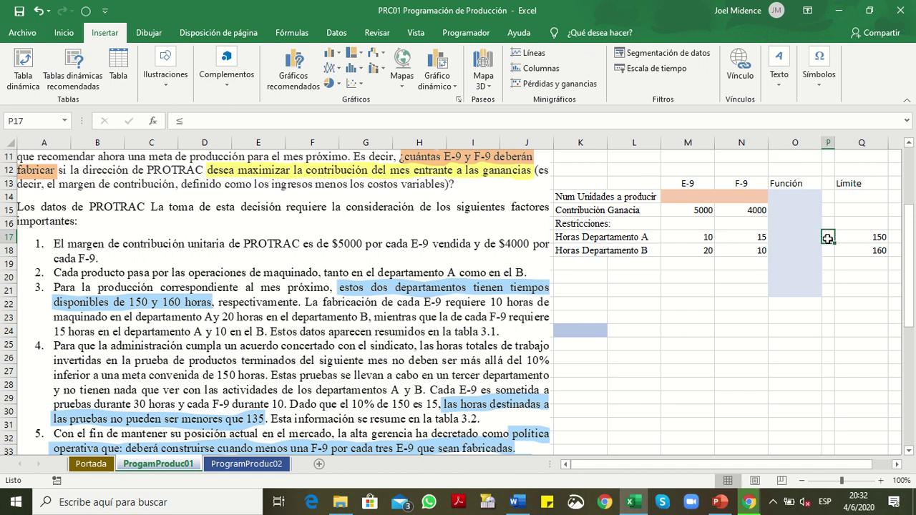
left_click_drag(833, 243, 833, 255)
left_click(810, 251)
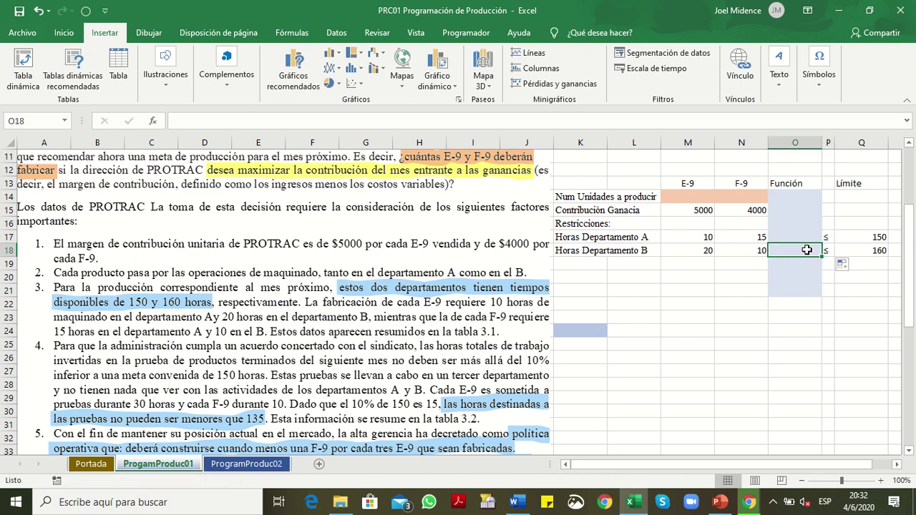
Change the column heading in cell O13 to "Fórmula"
left_click(792, 236)
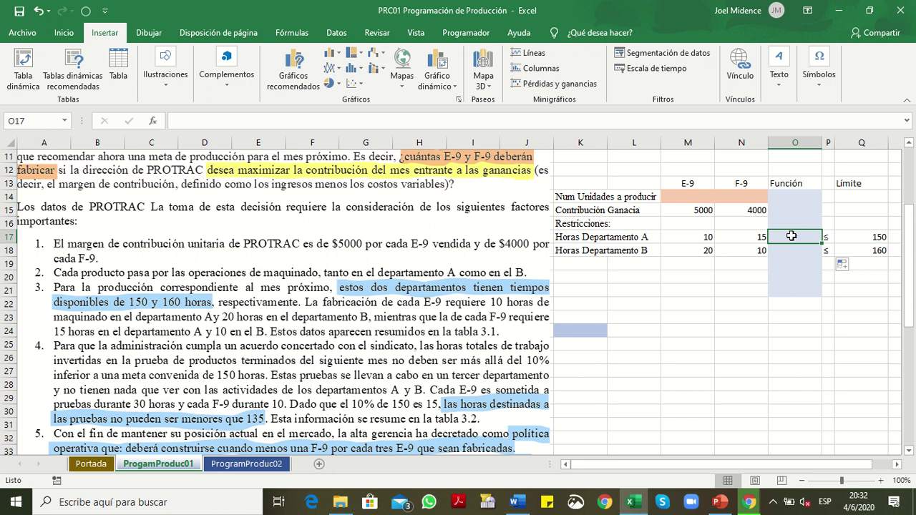
left_click(790, 184)
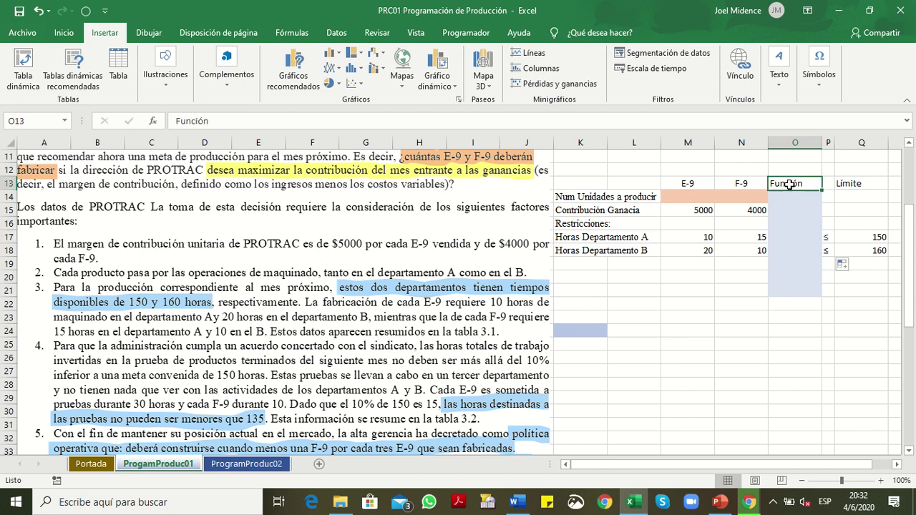
type("Fórmula")
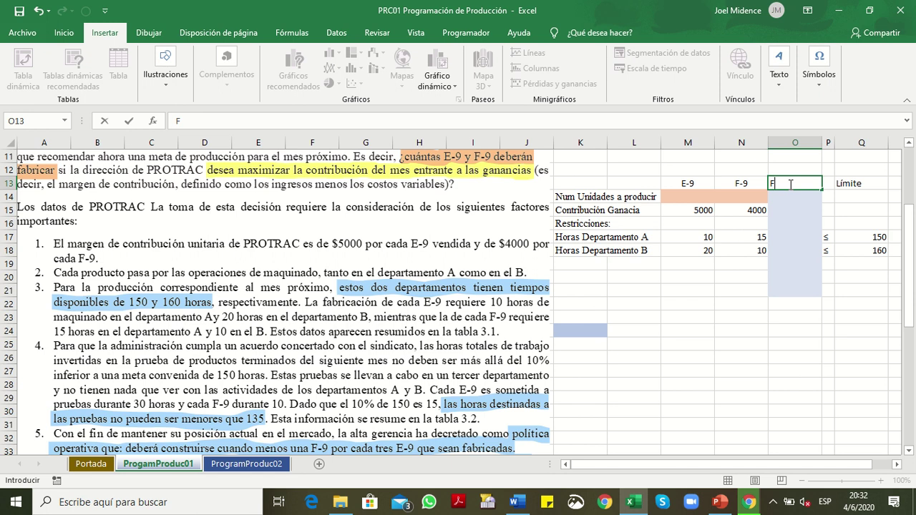
key("Return")
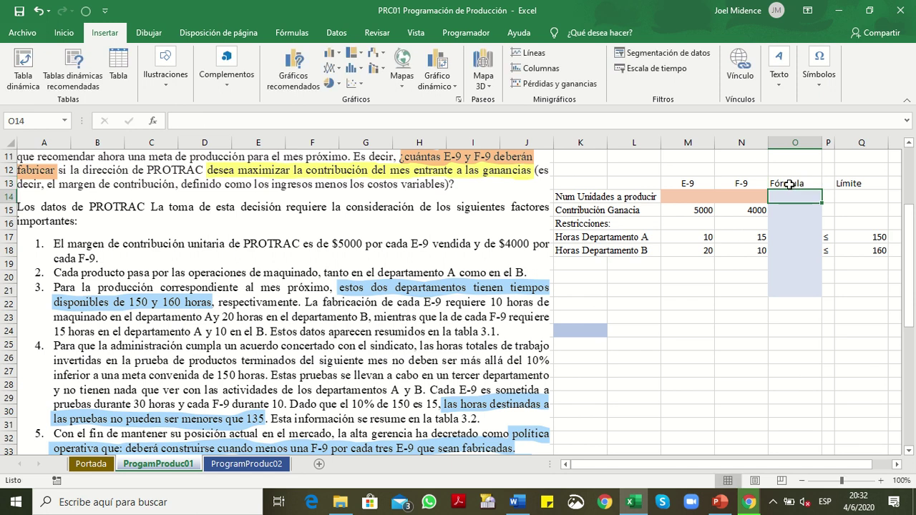
Enter the Departamento A hours formula =M17*M14+N17*N14 in cell O17
left_click(777, 237)
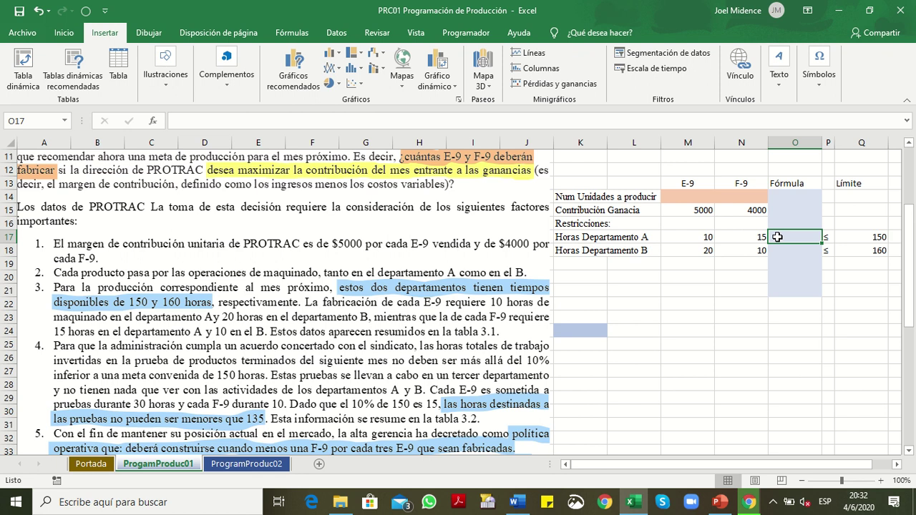
type("=")
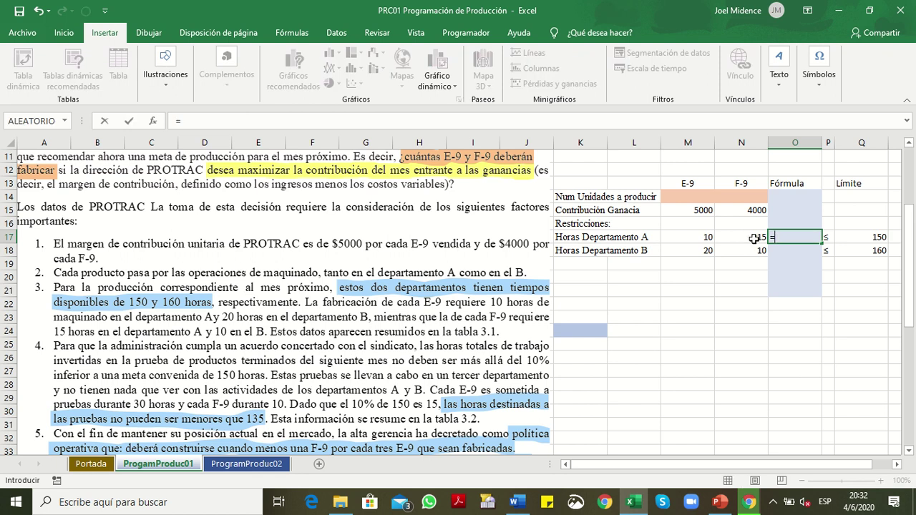
left_click(705, 236)
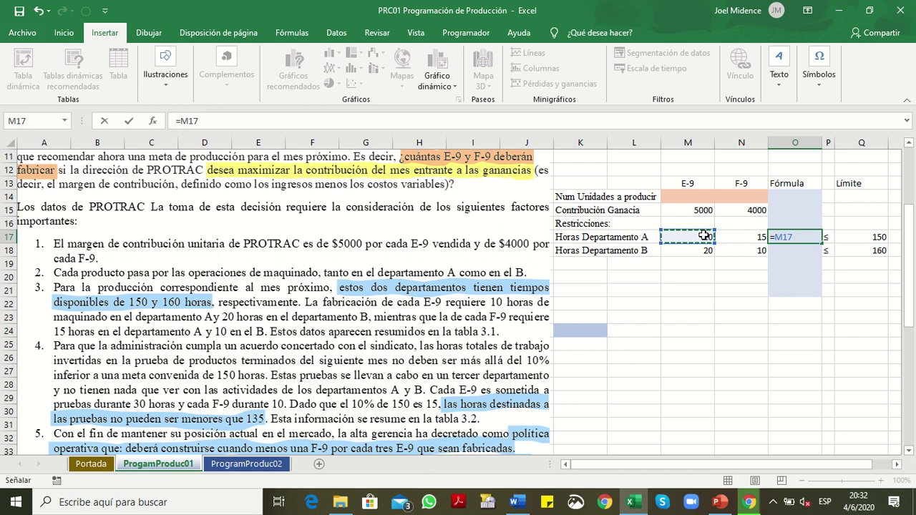
type("*")
left_click(691, 197)
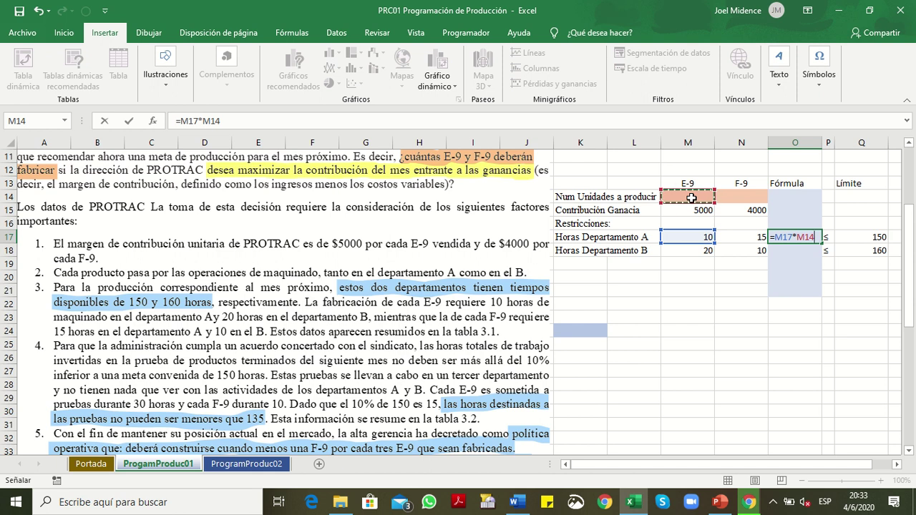
type("+")
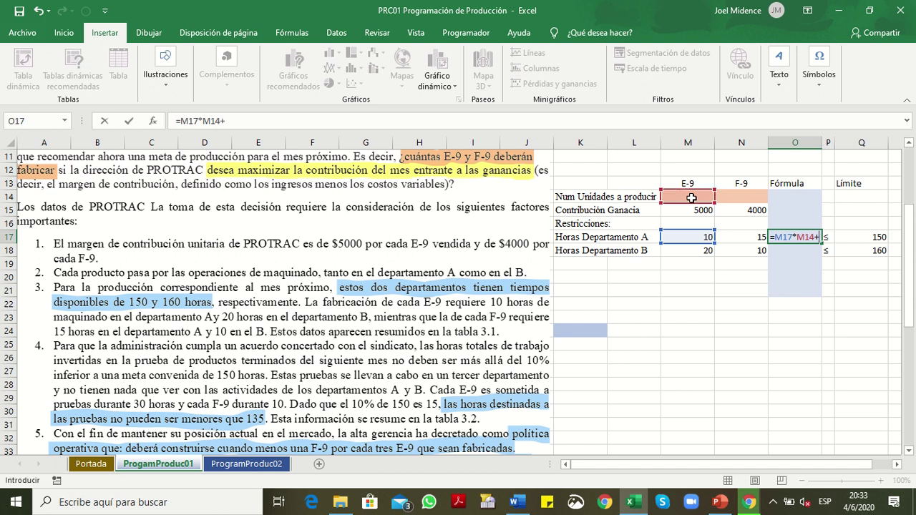
left_click(737, 238)
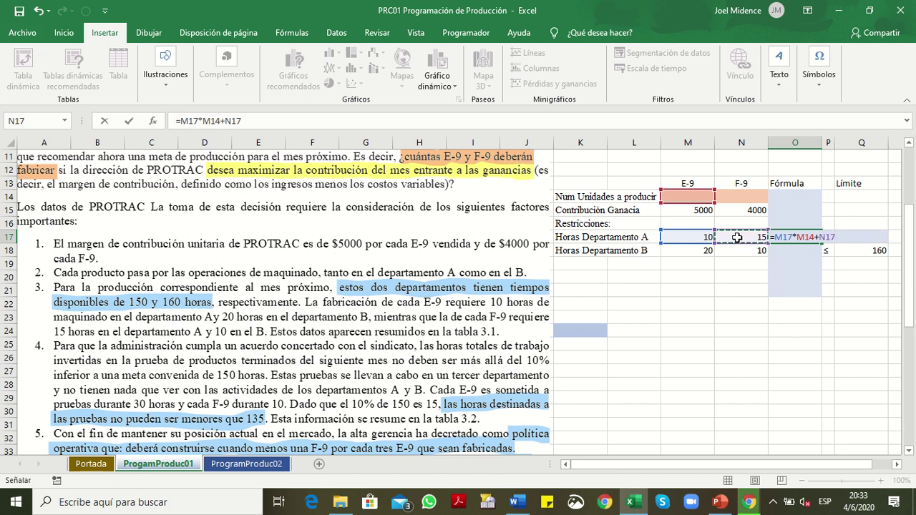
type("*")
left_click(734, 198)
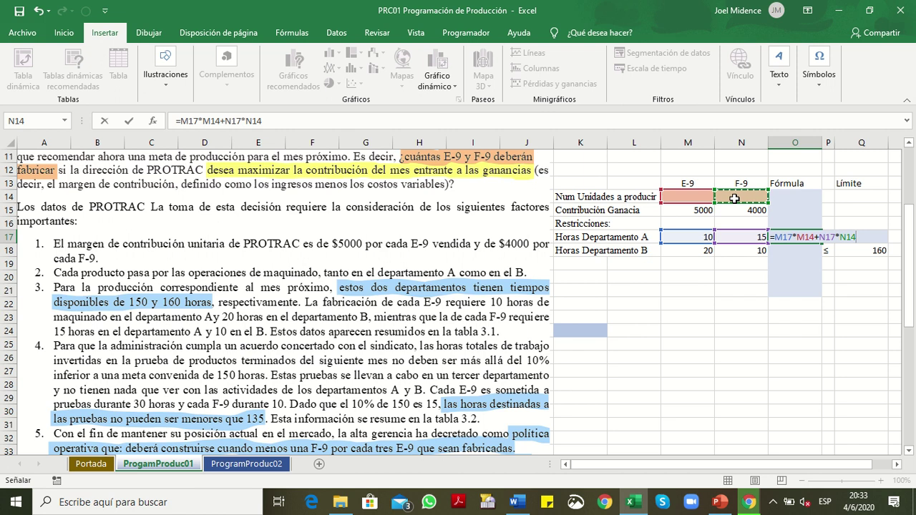
key("Return")
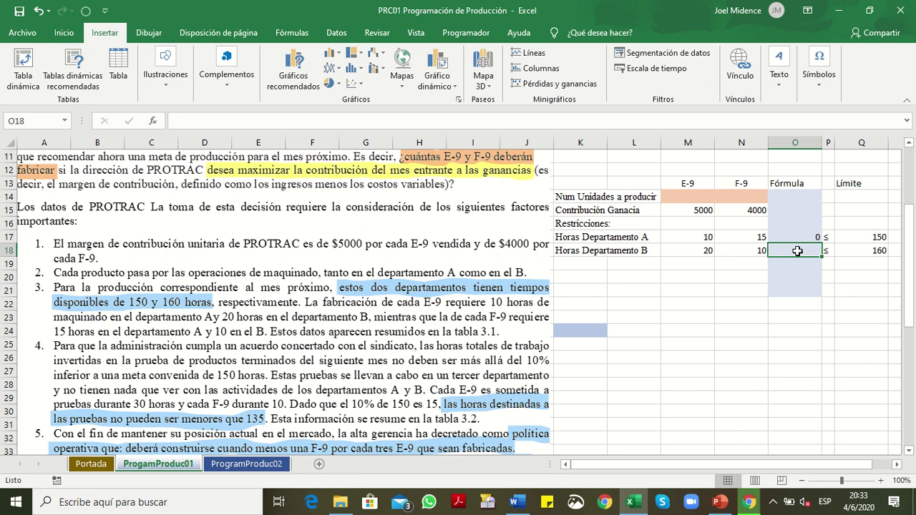
Enter the Departamento B hours formula =M18*M14+N18*N14 in cell O18
type("=")
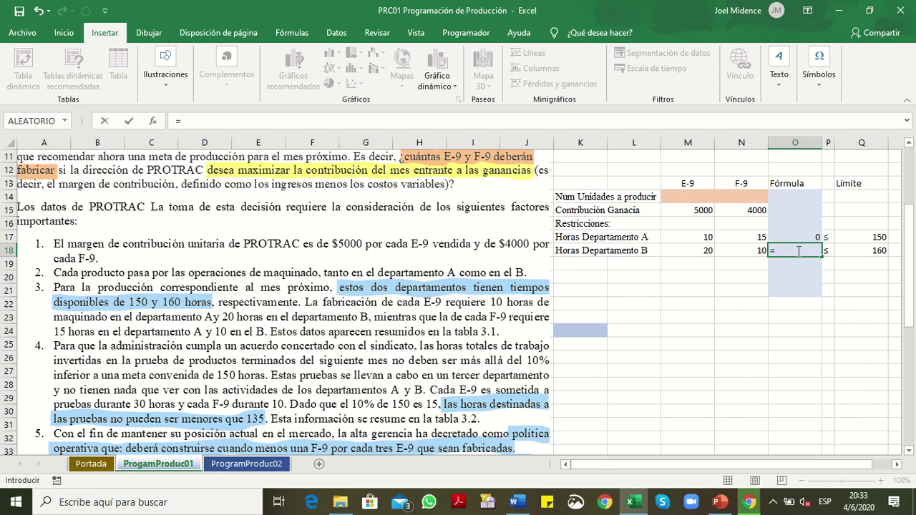
left_click(699, 251)
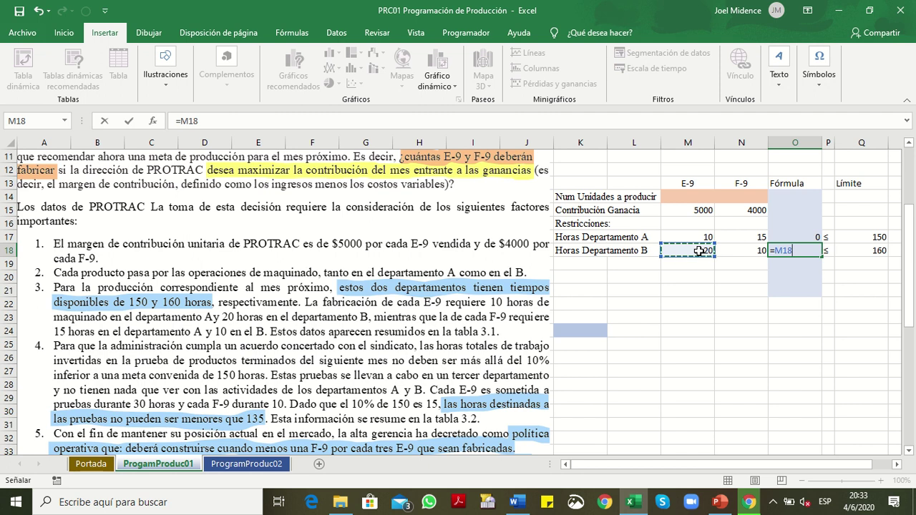
type("*")
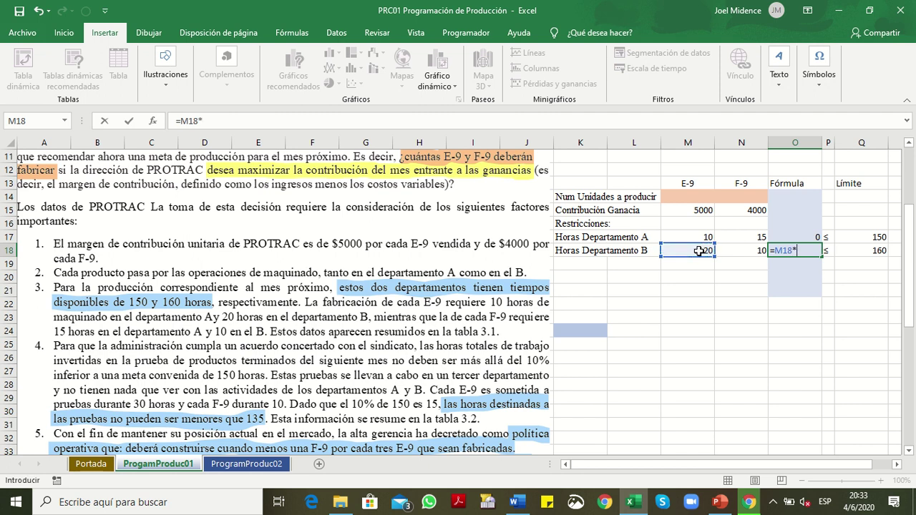
left_click(694, 197)
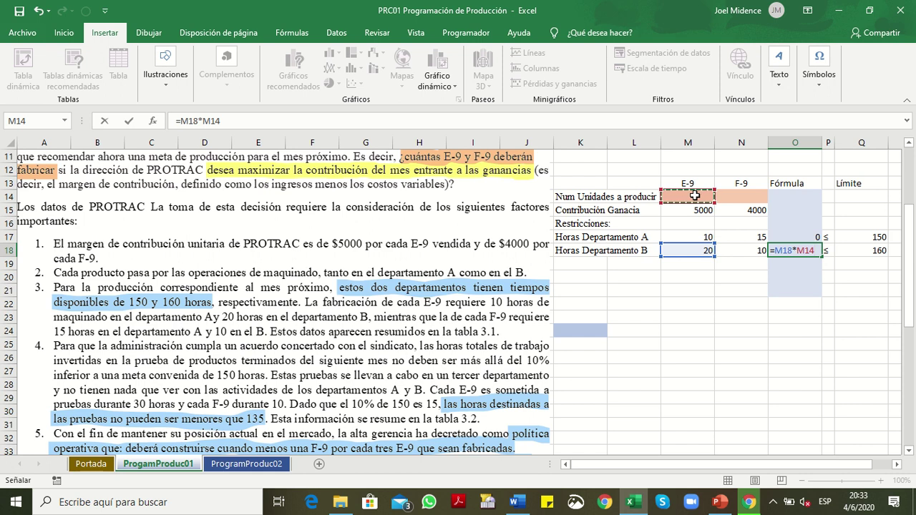
type("+")
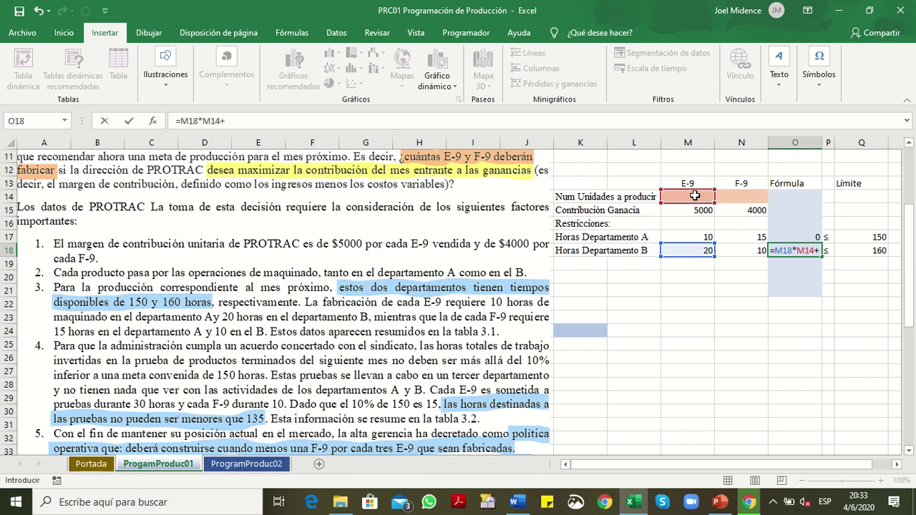
left_click(749, 250)
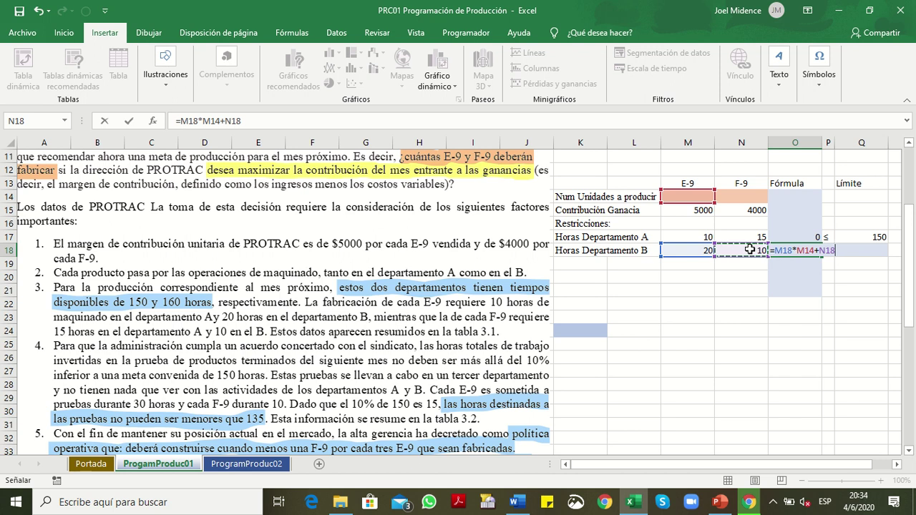
type("*")
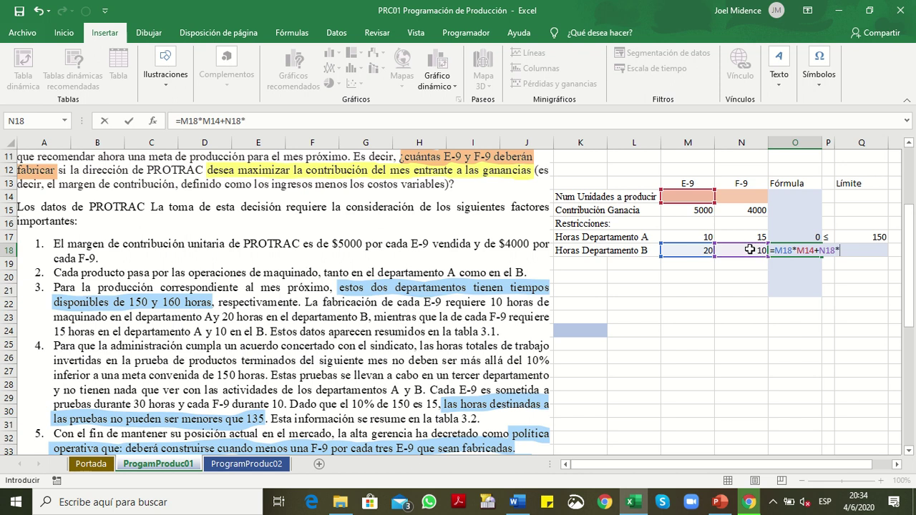
left_click(740, 199)
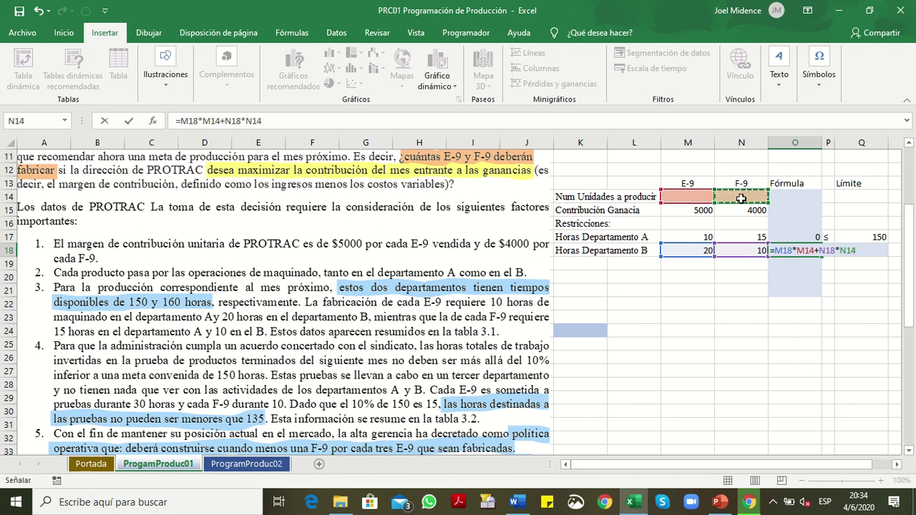
key("Return")
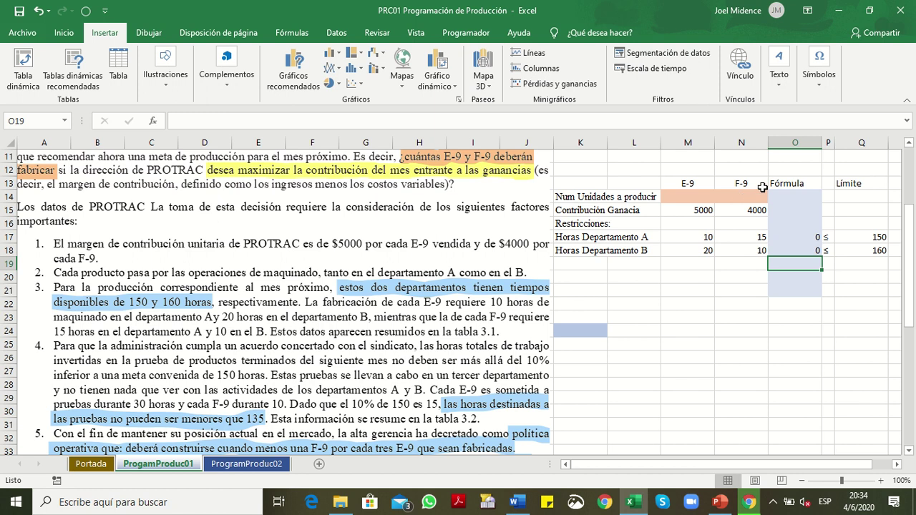
Replace the Departamento A hours formula in cell O17 with =SUMAPRODUCTO(M17:N17;M14:N14)
left_click(795, 251)
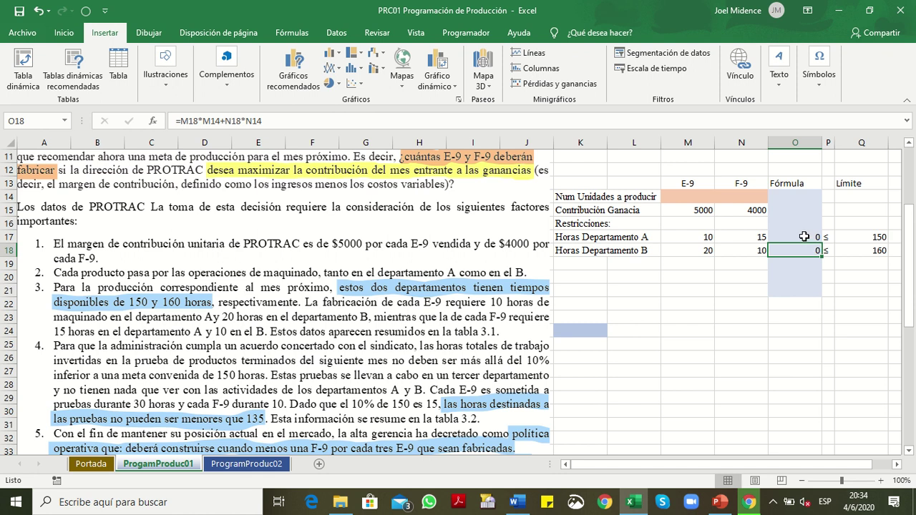
left_click(804, 236)
double_click(804, 236)
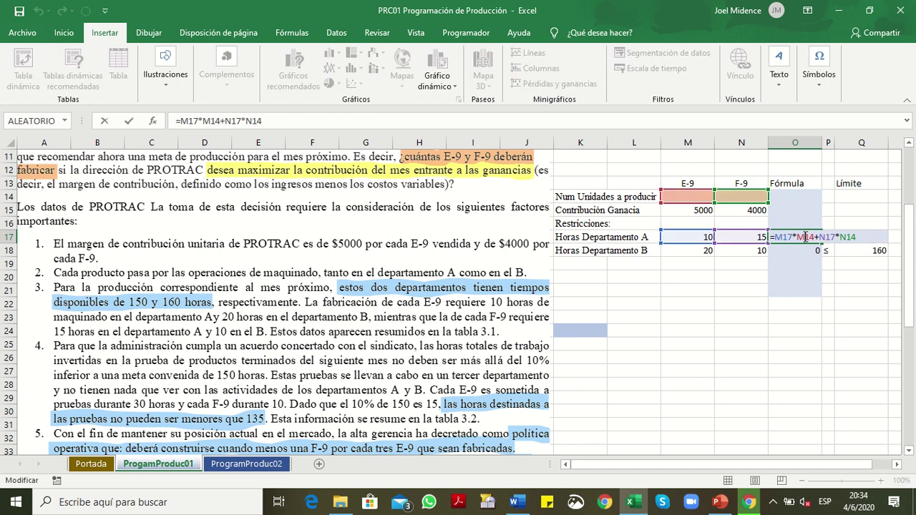
key("Escape")
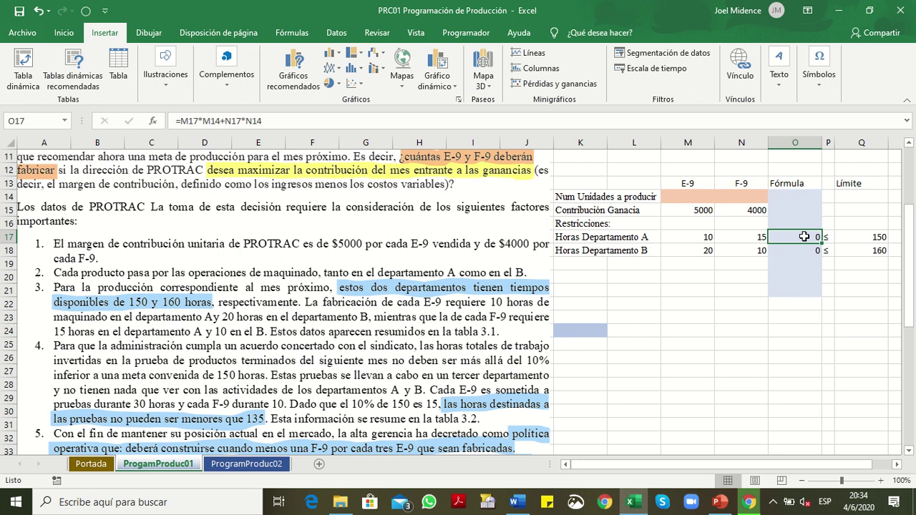
type("=suma")
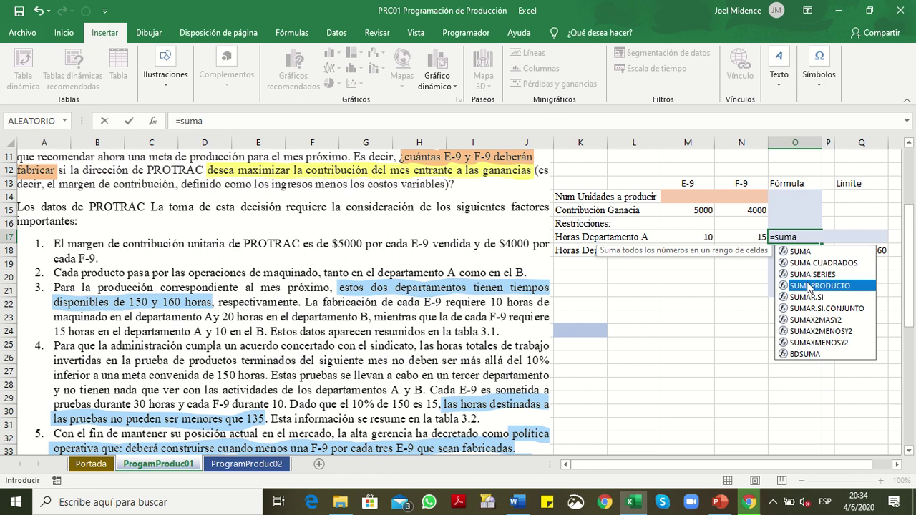
double_click(809, 286)
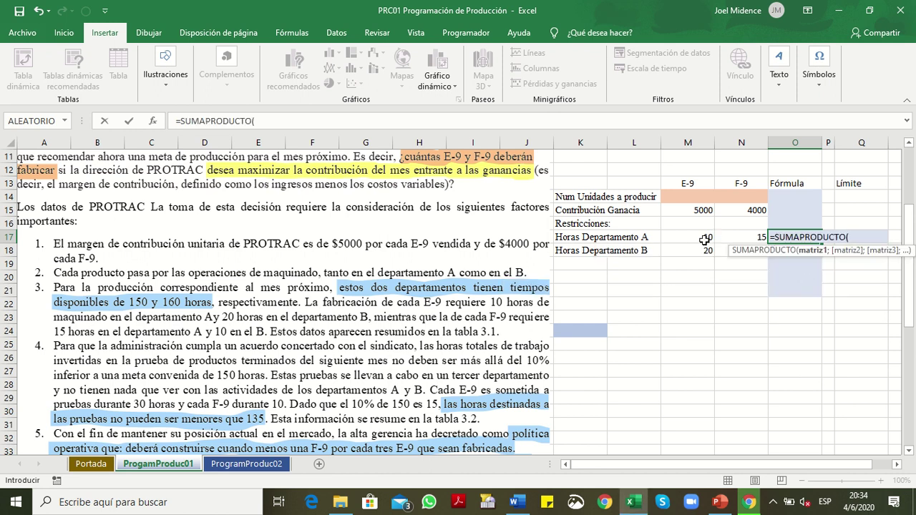
left_click_drag(704, 239, 738, 237)
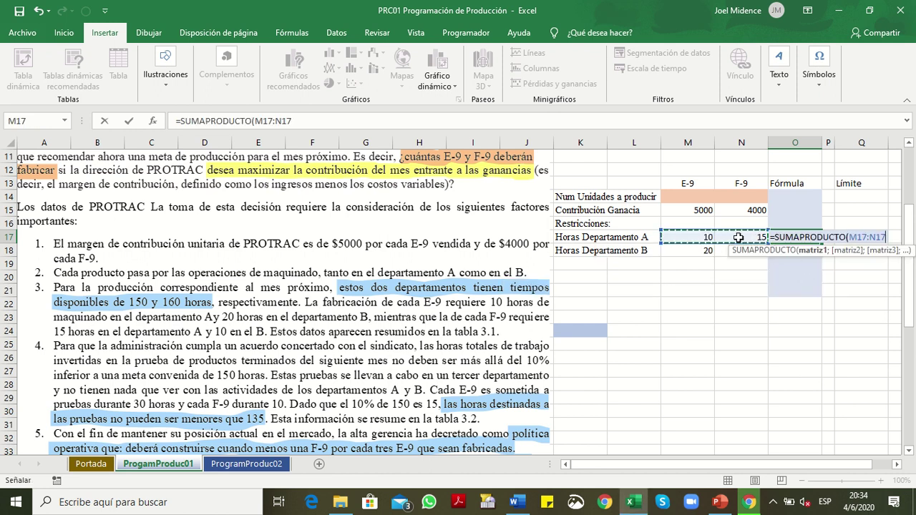
type(";")
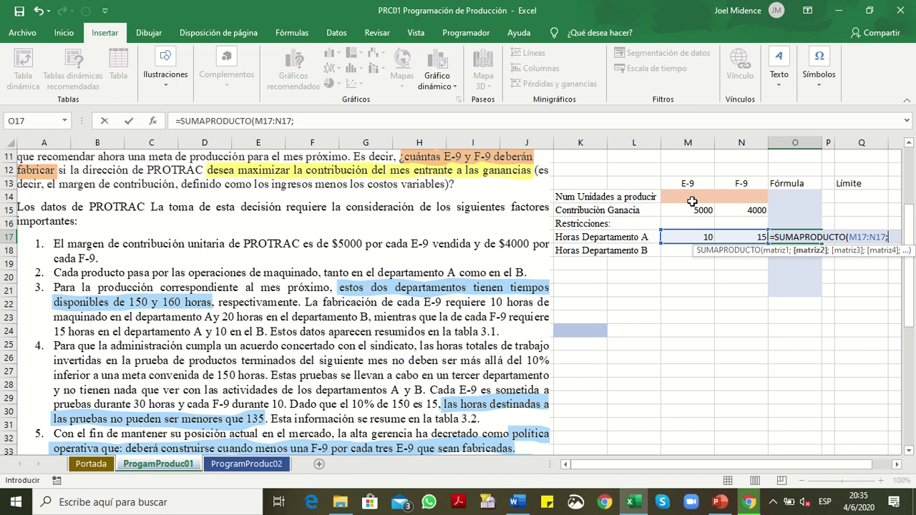
left_click_drag(692, 199, 732, 198)
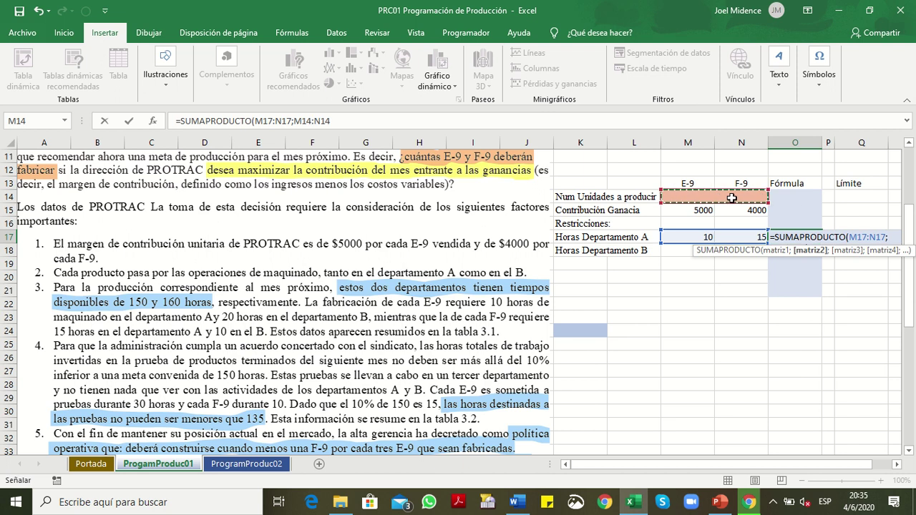
type(")")
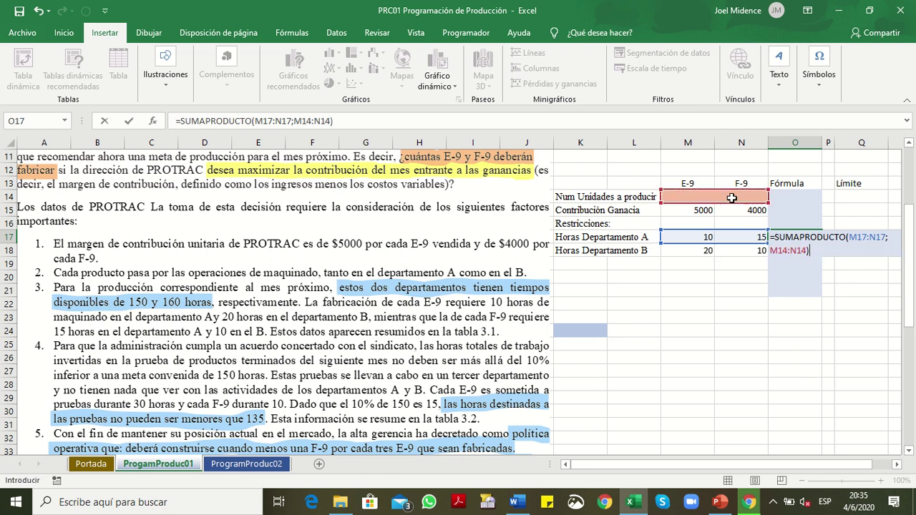
key("Return")
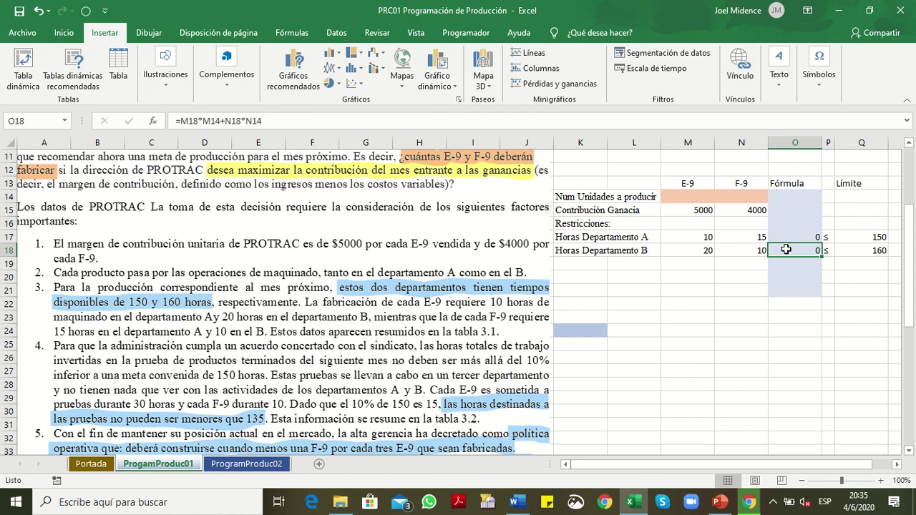
Replace the Departamento B hours formula in cell O18 with =SUMAPRODUCTO(M18:N18;M14:N14)
type("=suma")
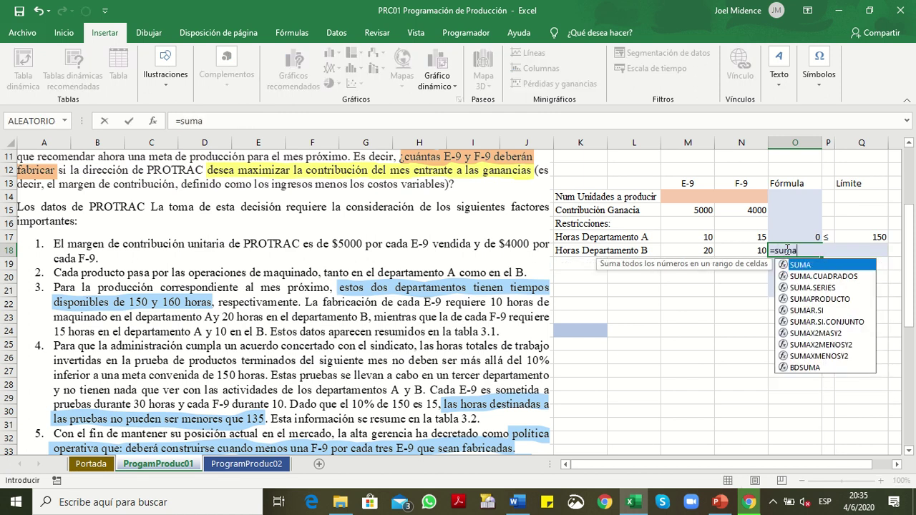
left_click(808, 299)
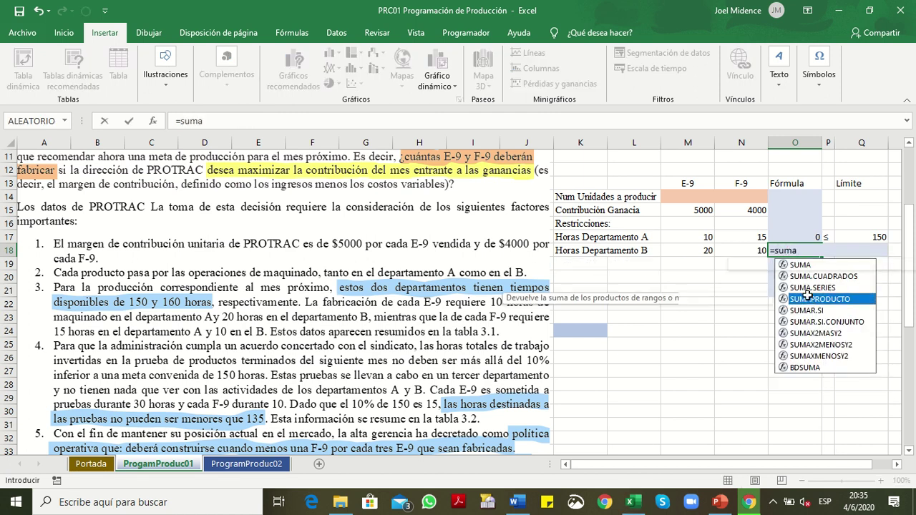
double_click(807, 296)
left_click_drag(691, 250, 736, 249)
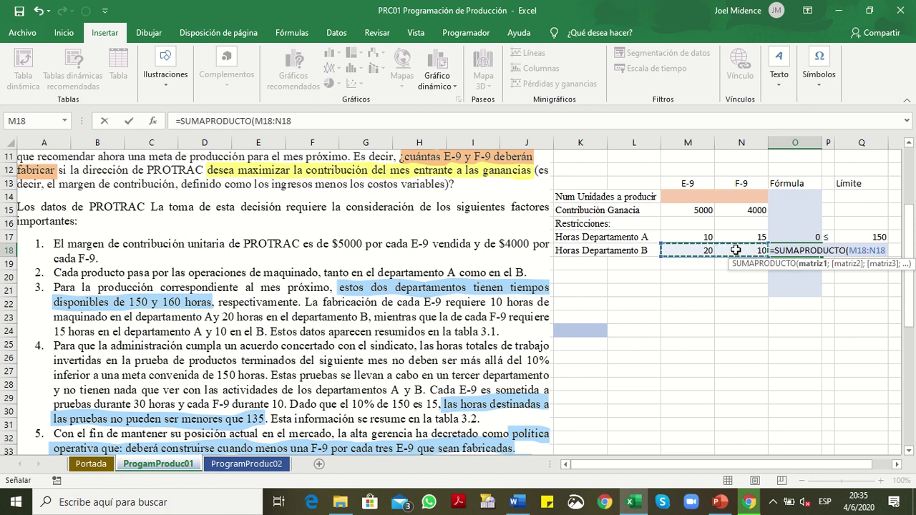
type(";")
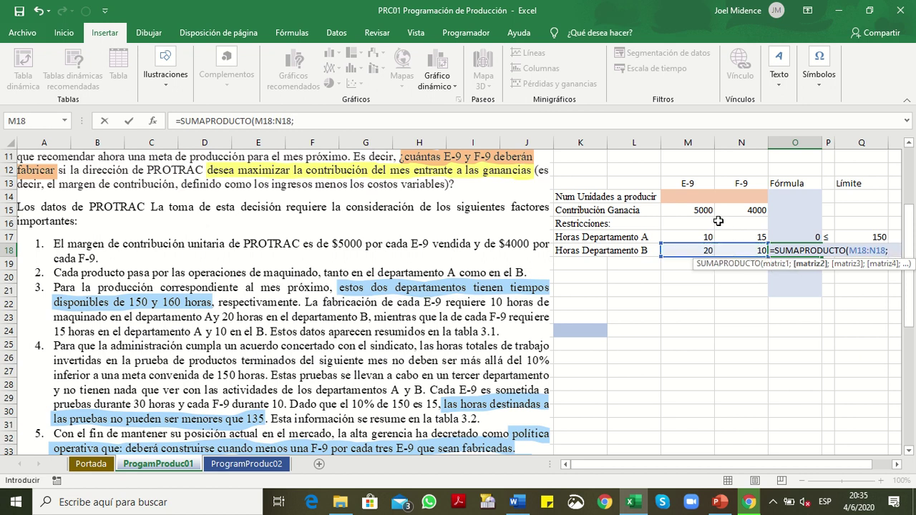
left_click(691, 199)
left_click_drag(715, 196, 728, 196)
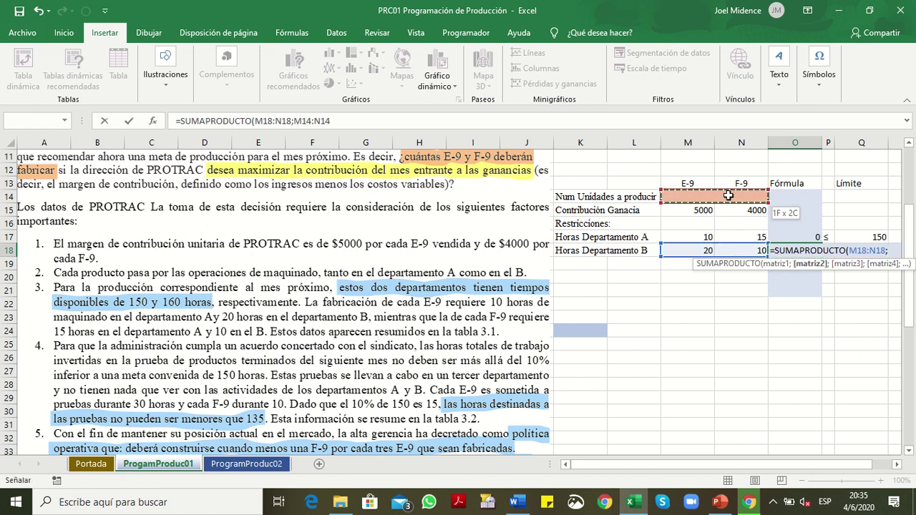
type(")")
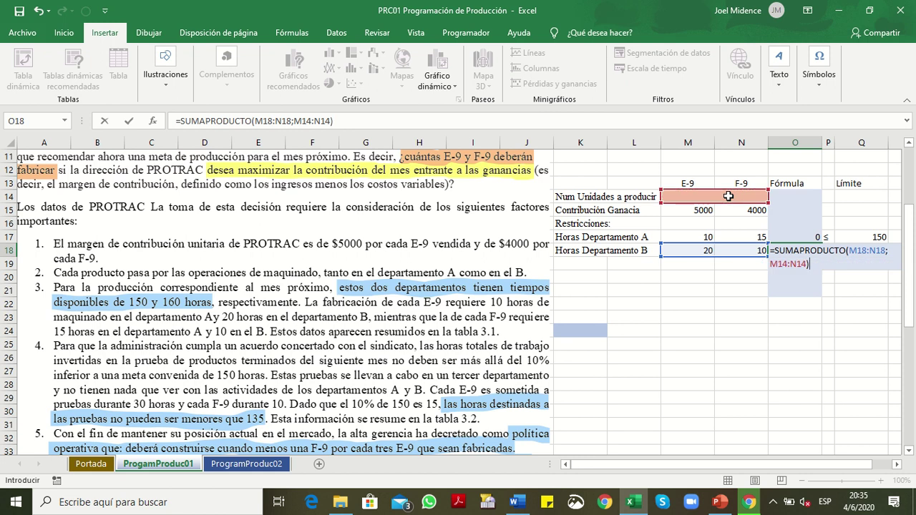
key("Return")
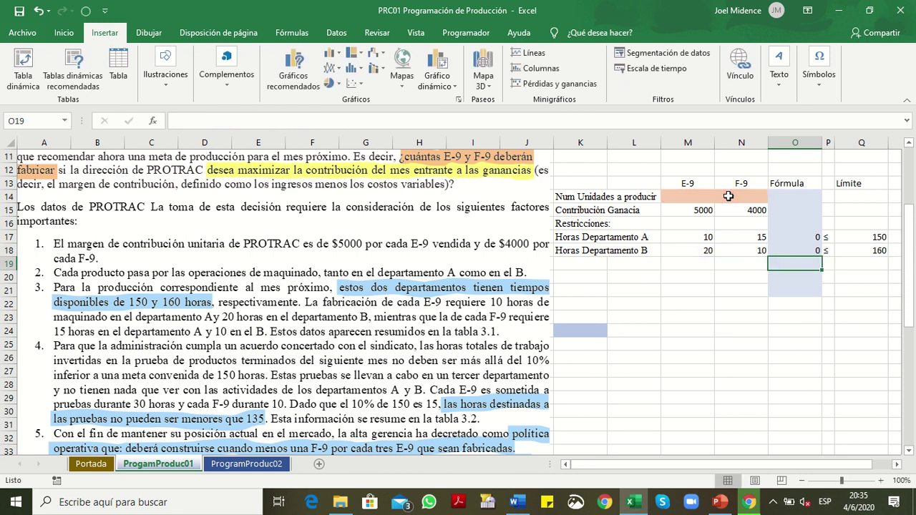
left_click(807, 251)
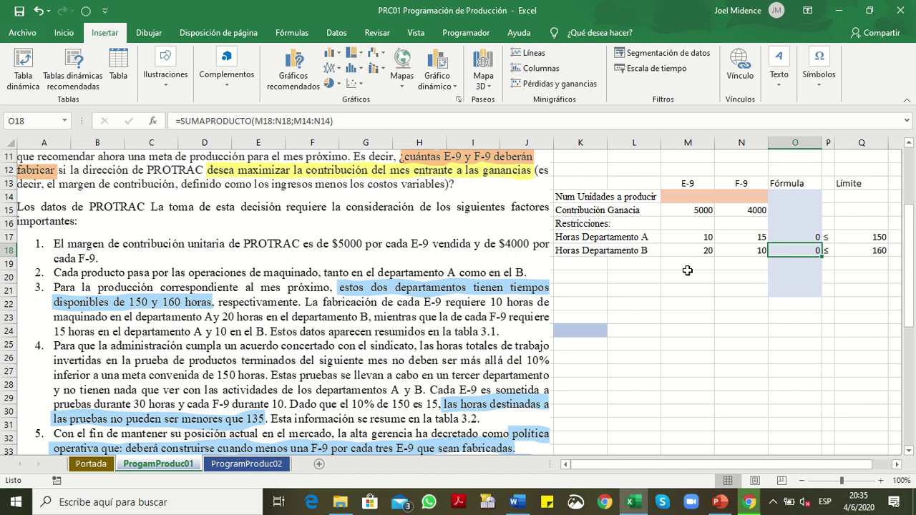
Label the third restriction "Horas Departamento Pruebas" in cell K19, below the Departamento B row
scroll(687, 270, "down", 1)
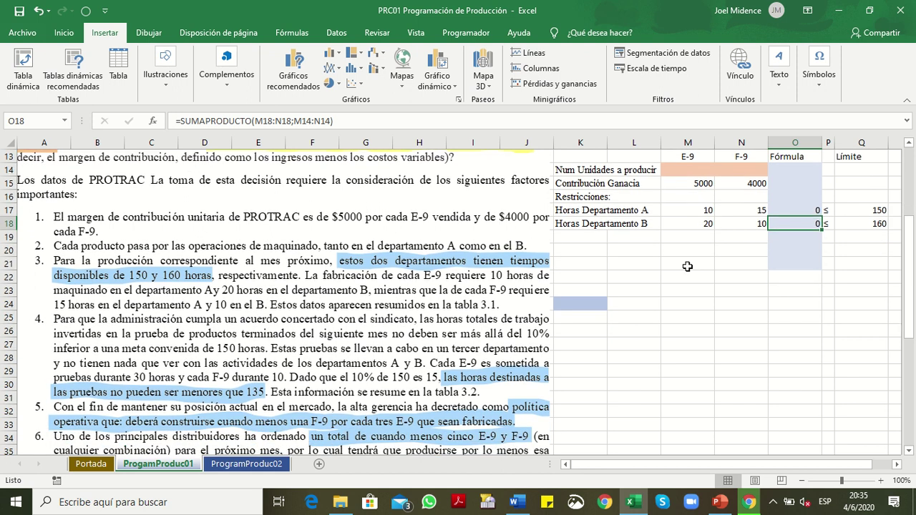
left_click(585, 237)
type("Ho")
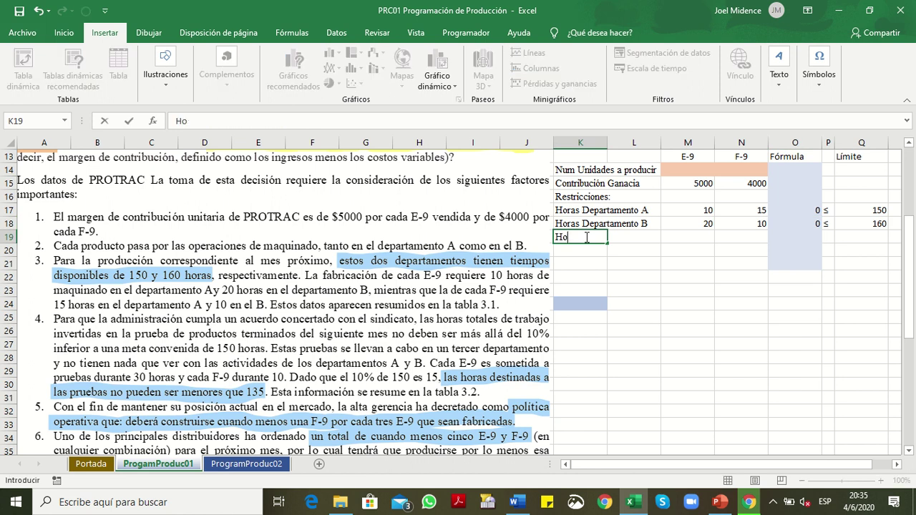
type("ras Departamento P")
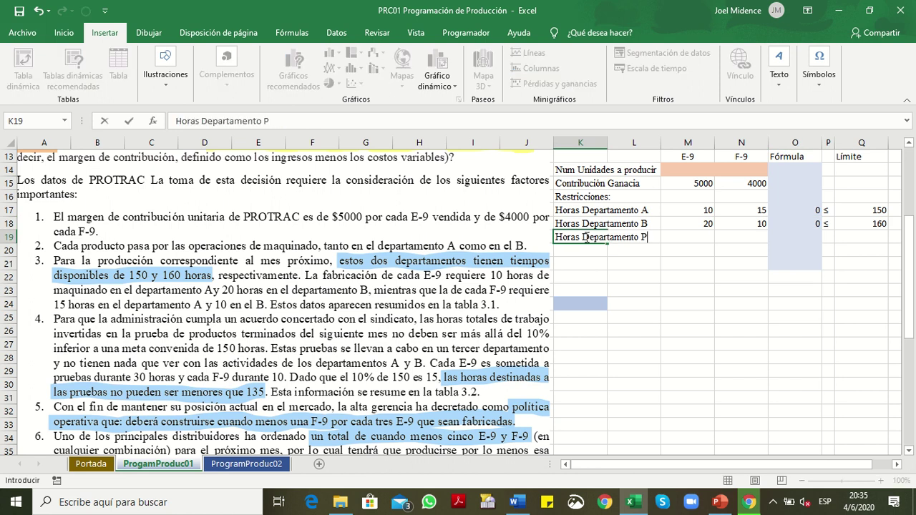
type("ruebas")
key("Tab")
Enter the testing-hours coefficients for the Pruebas restriction: 30 for E-9 in M19 and 10 for F-9 in N19
key("Tab")
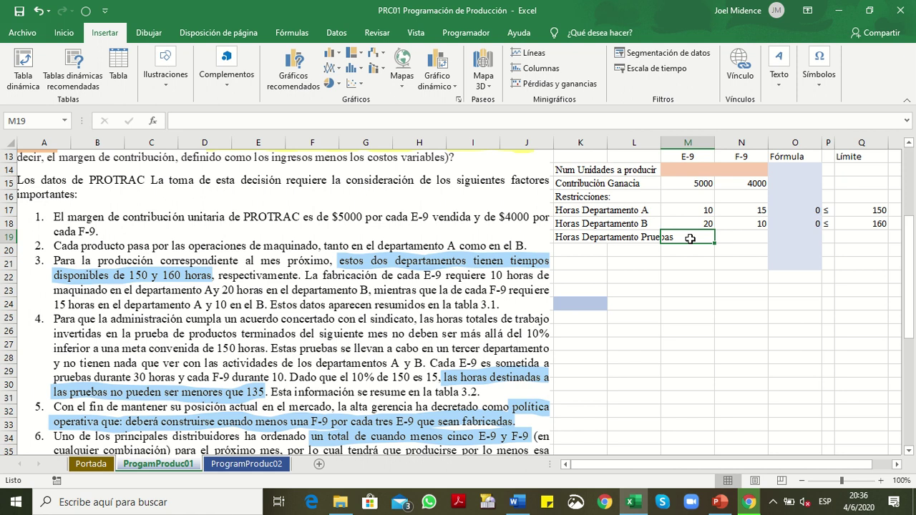
type("30")
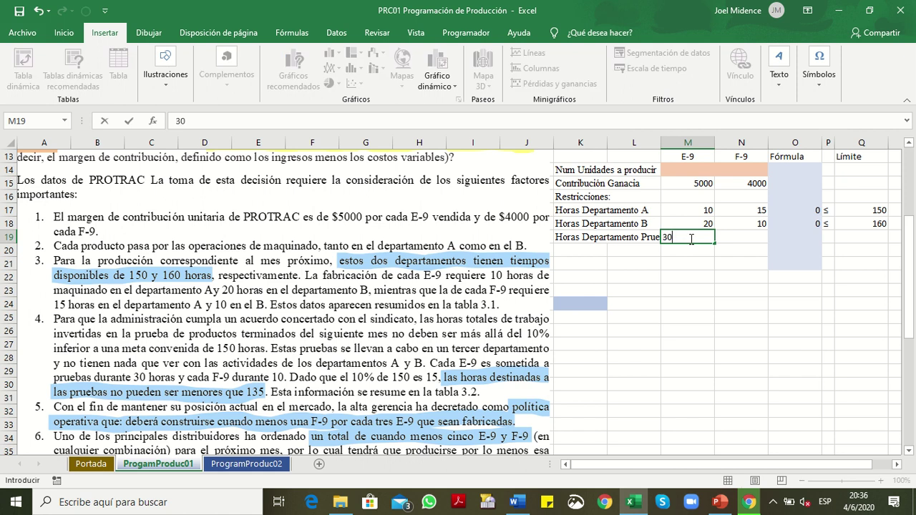
key("Tab")
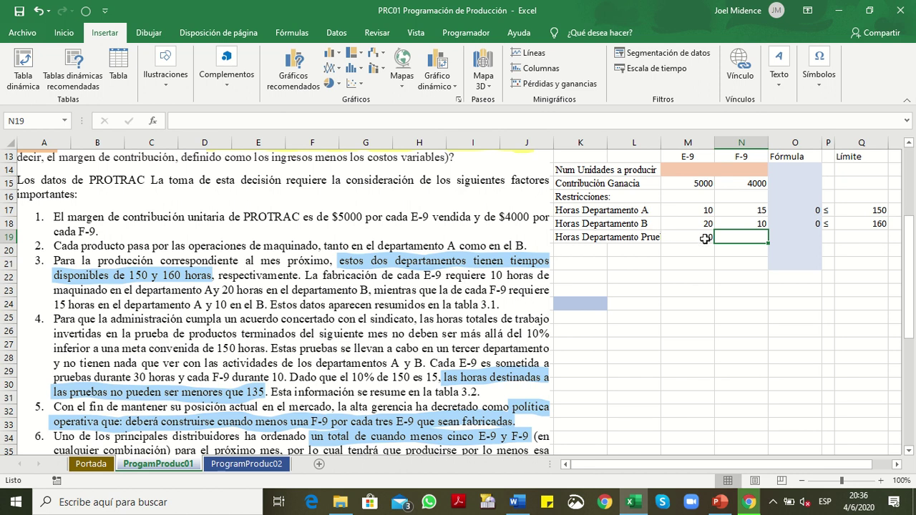
type("10")
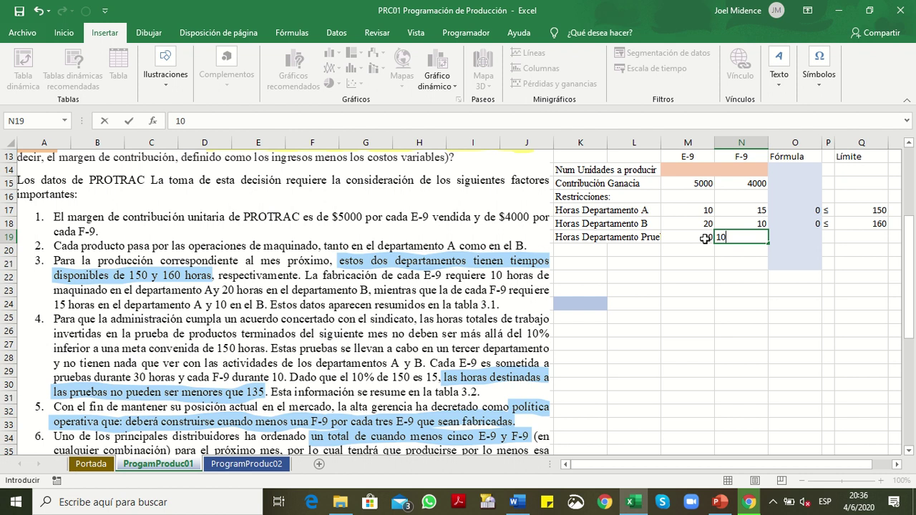
key("Return")
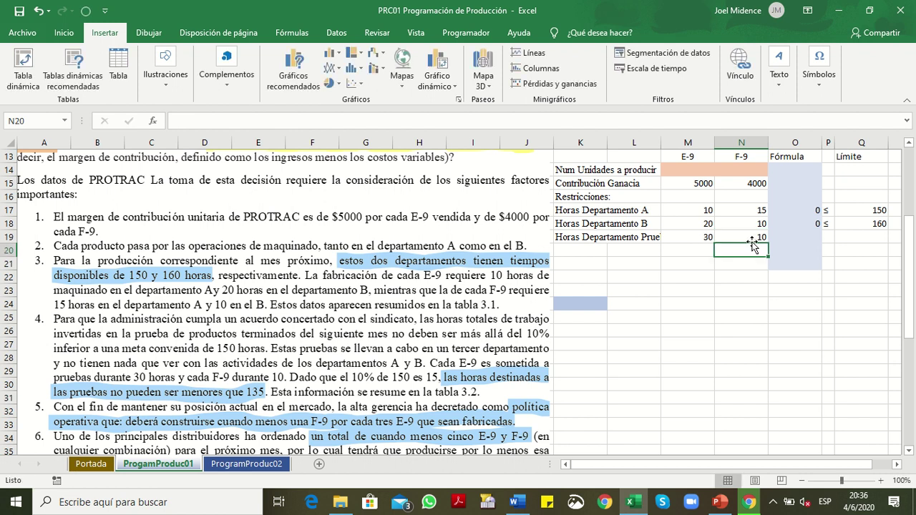
Enter 135 as the limit for the Horas Departamento Pruebas restriction in cell Q19
left_click(795, 238)
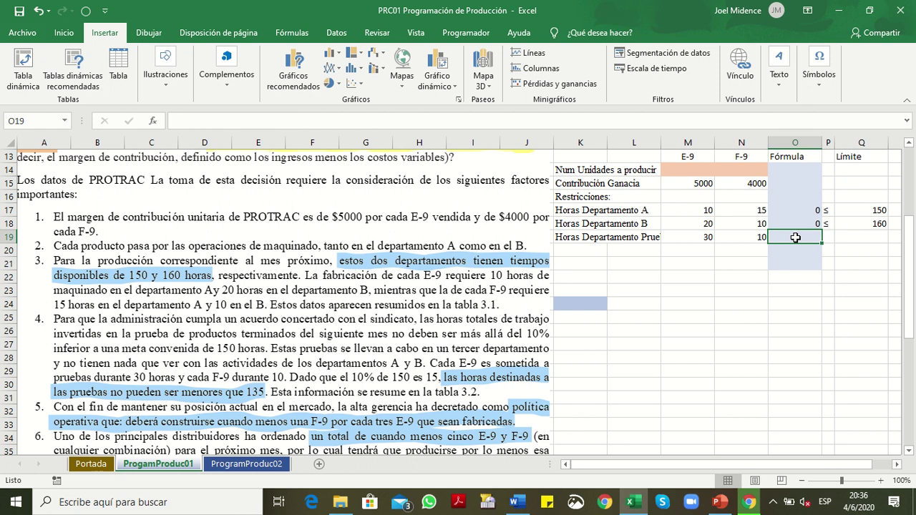
key("Right")
key("Right")
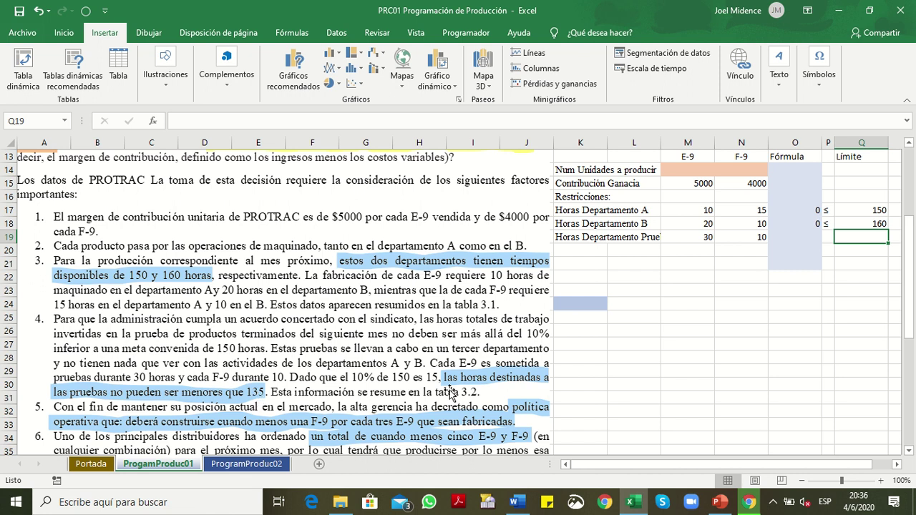
type("13")
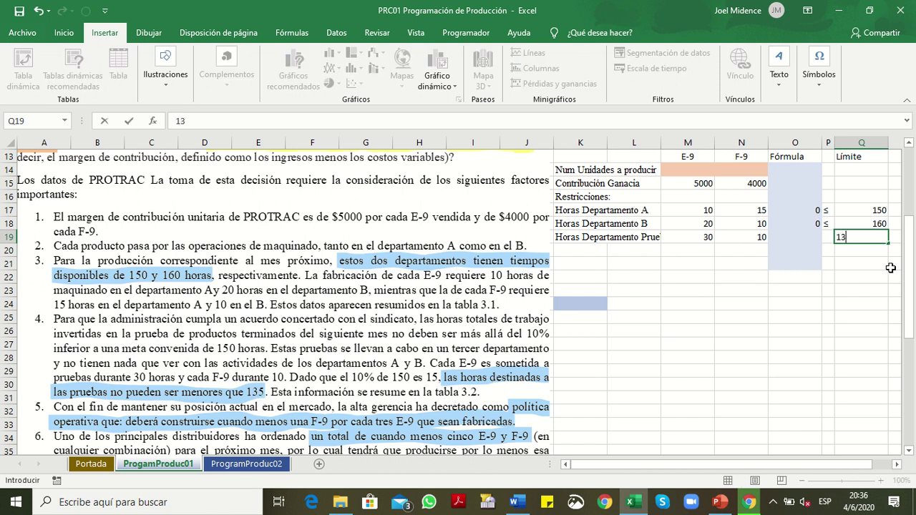
type("5")
key("Return")
left_click(859, 240)
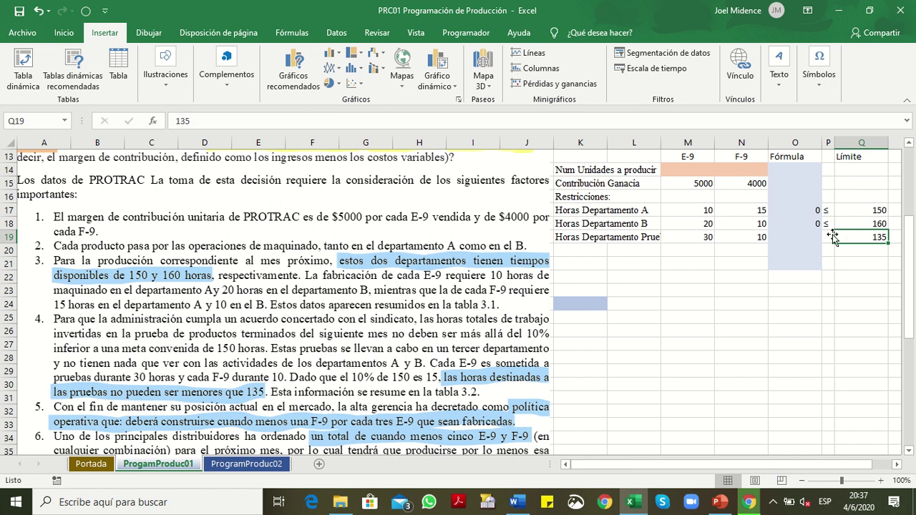
Insert the ≥ symbol in cell P19 as the inequality sign of the Pruebas restriction
left_click(829, 236)
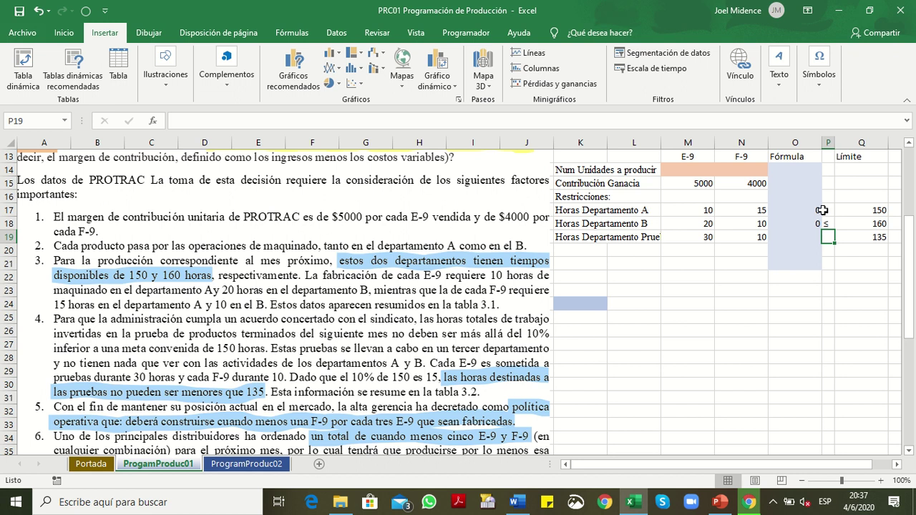
left_click(820, 77)
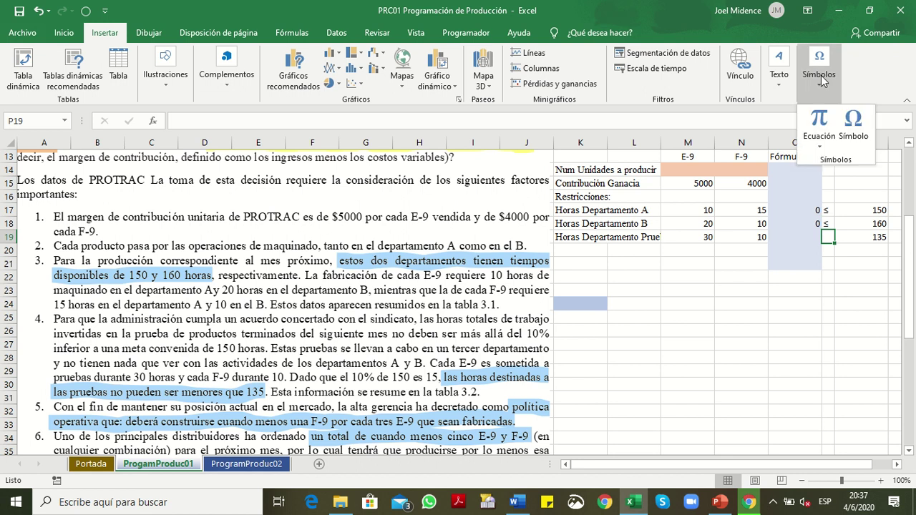
left_click(854, 119)
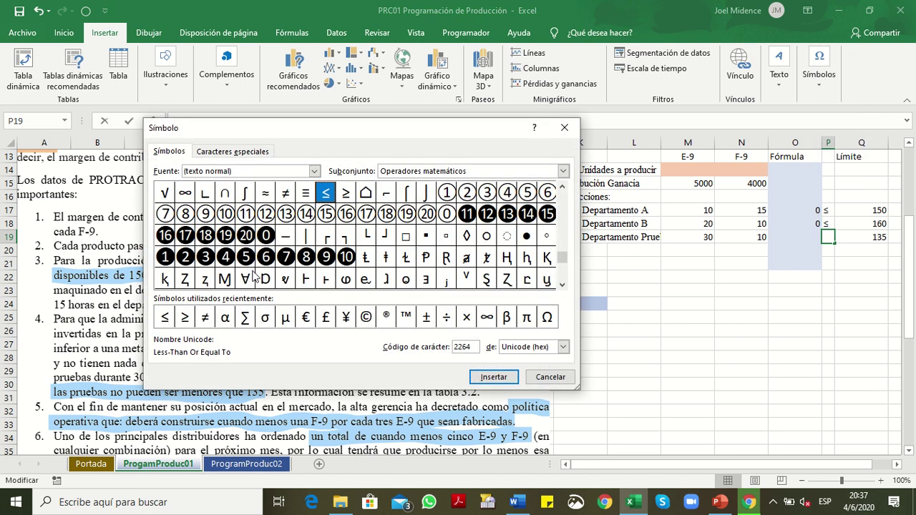
left_click(185, 319)
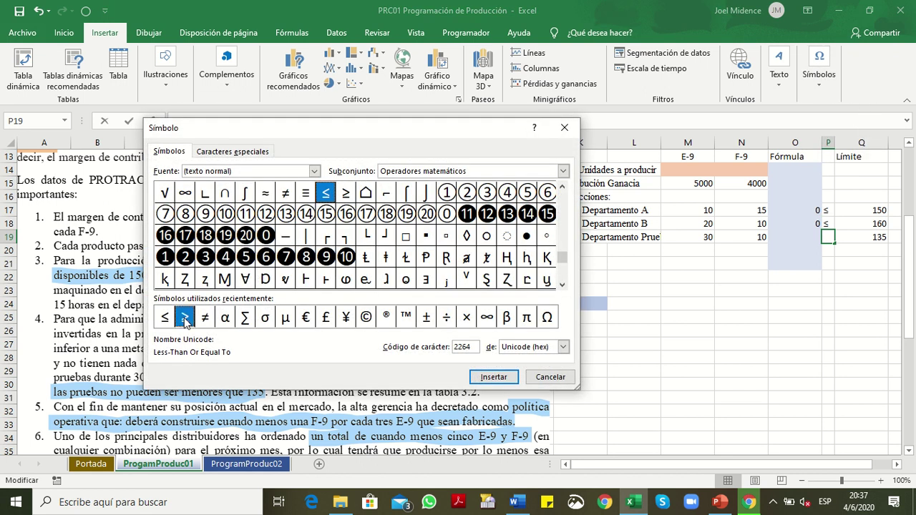
left_click(481, 377)
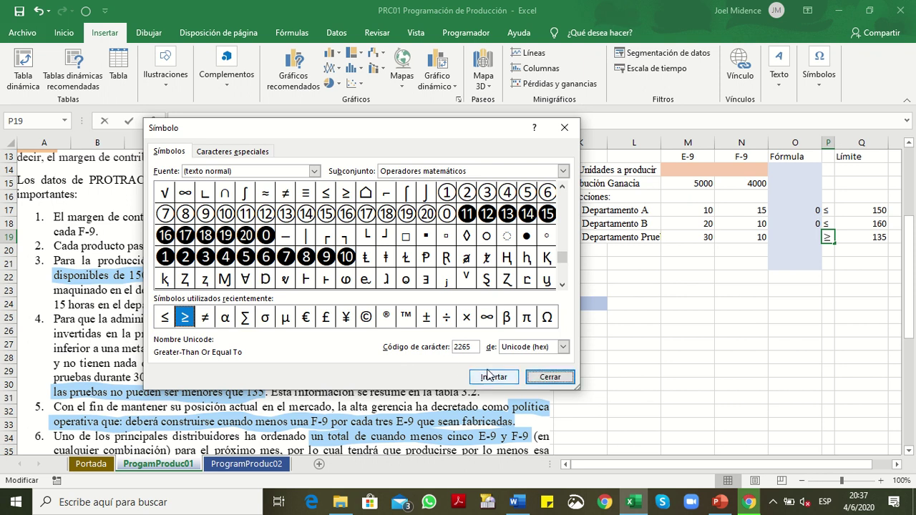
left_click(543, 377)
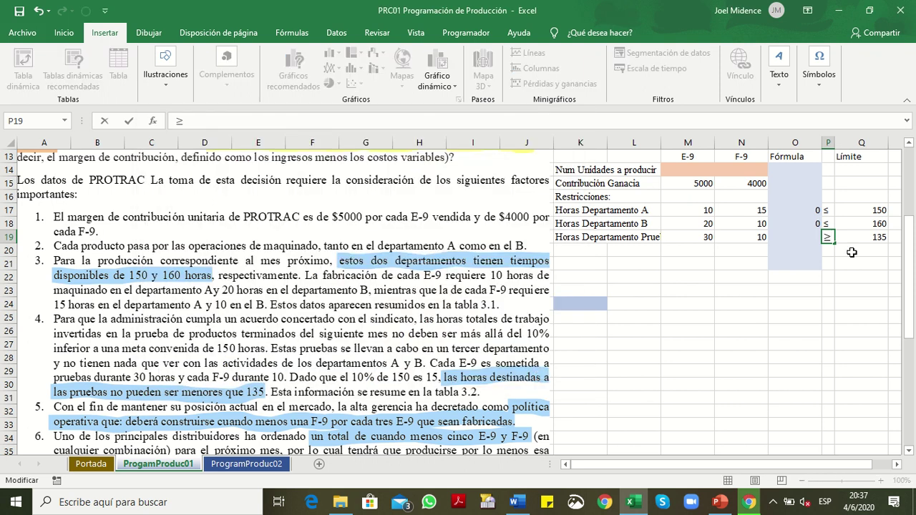
key("Return")
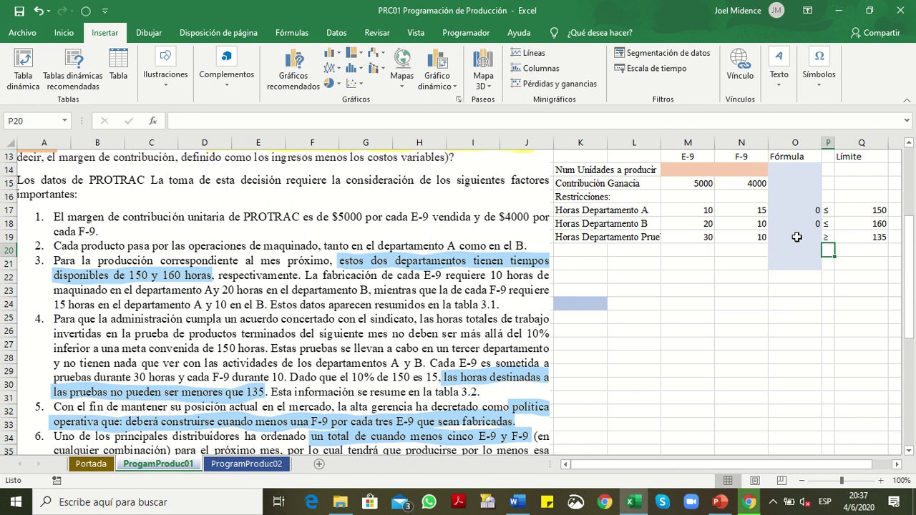
Enter the testing-hours formula =M19*M14+N19*N14 in cell O19 for the Pruebas restriction
left_click(796, 237)
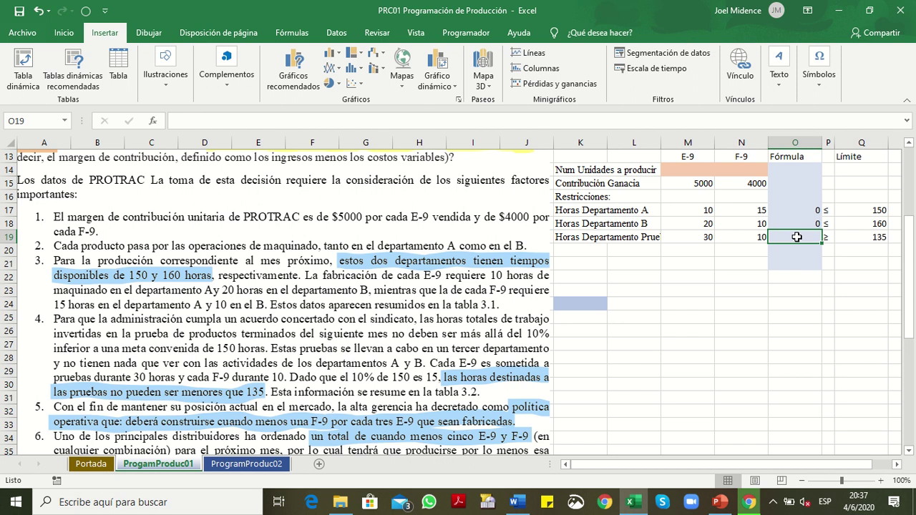
type("=")
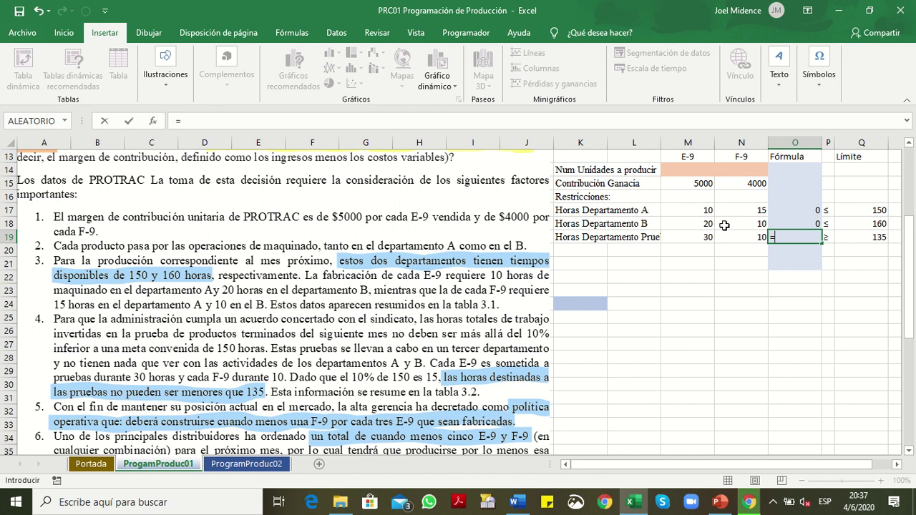
left_click(698, 237)
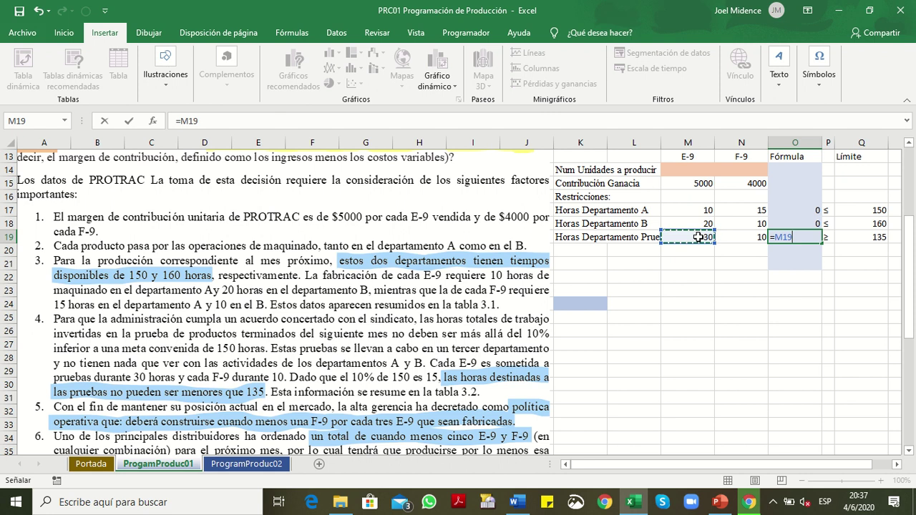
type("*")
left_click(693, 169)
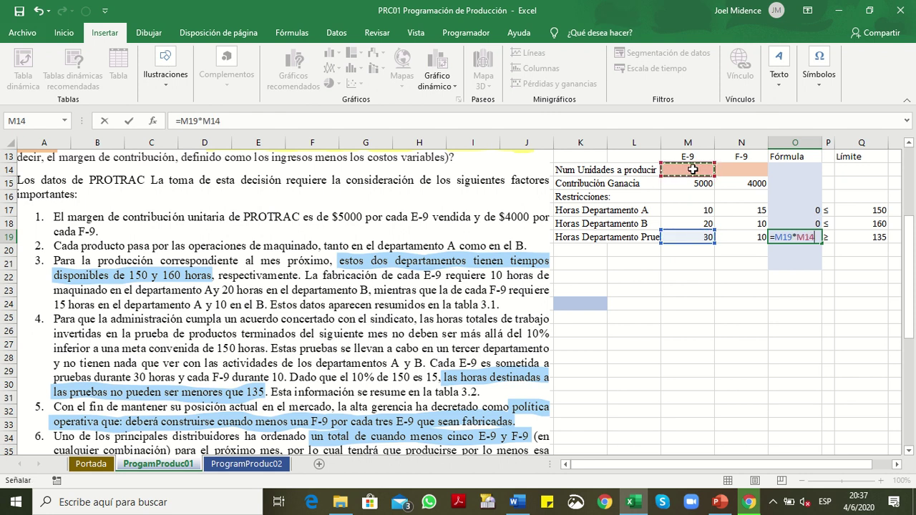
type("+")
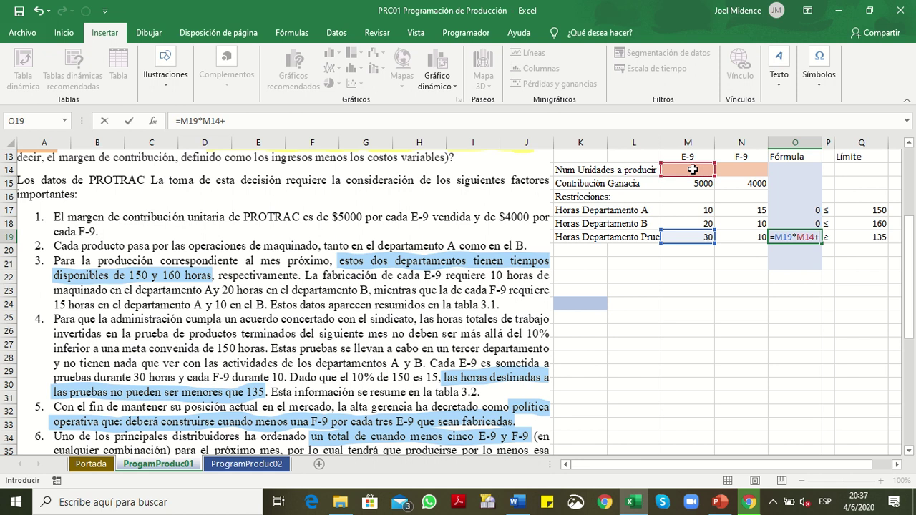
left_click(748, 235)
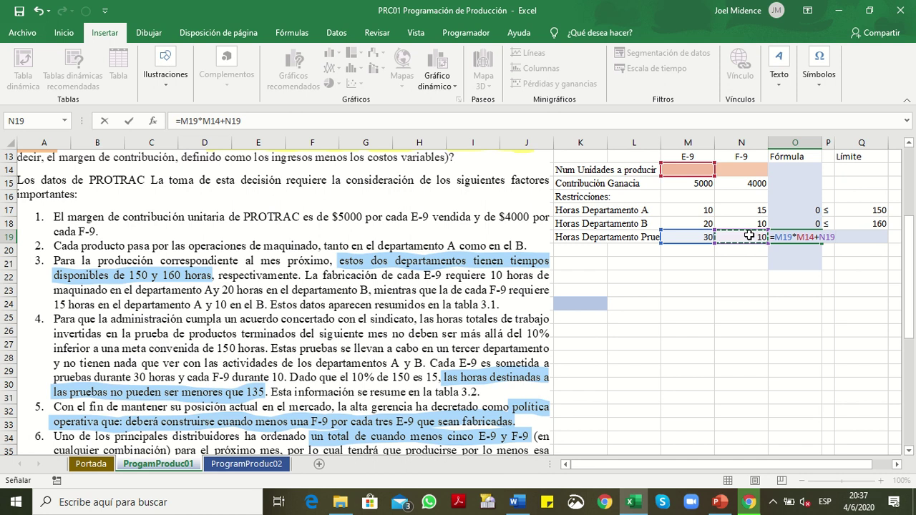
type("*")
left_click(742, 168)
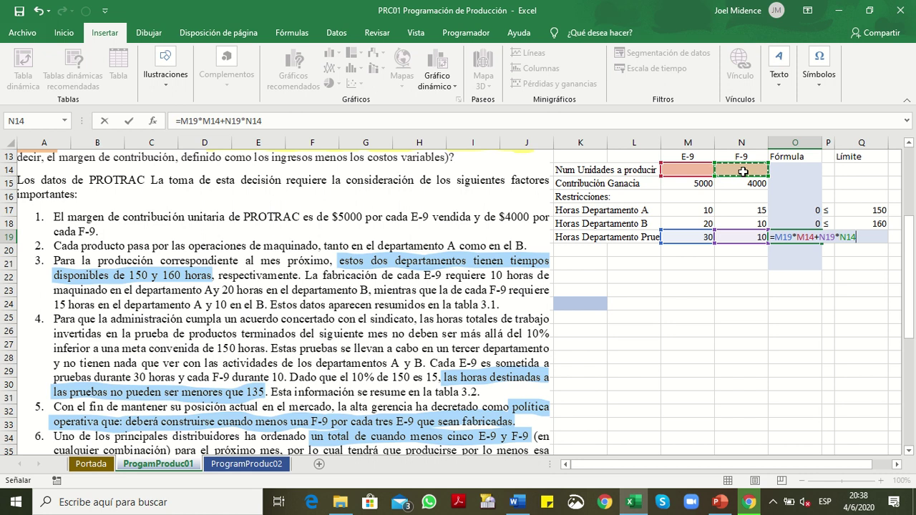
Complete the testing-department hours formula =M19*M14+N19*N14 in cell O19
key("Return")
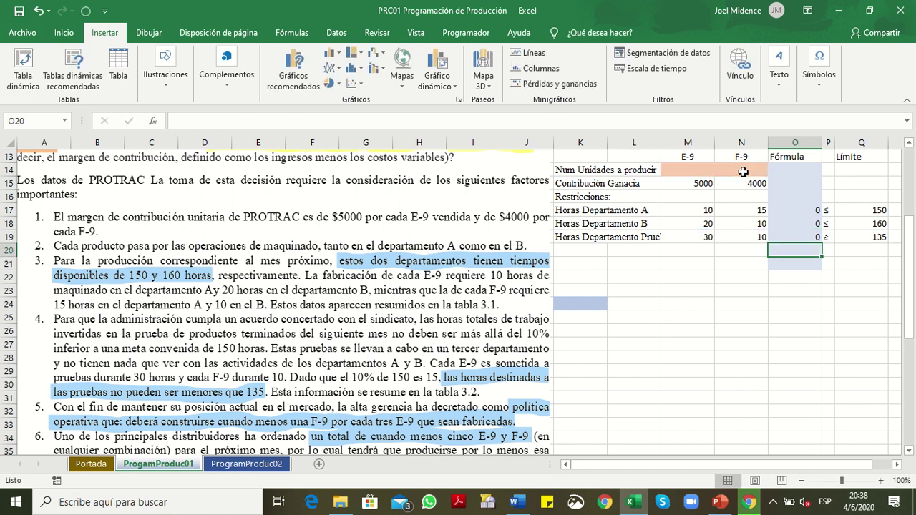
left_click(794, 236)
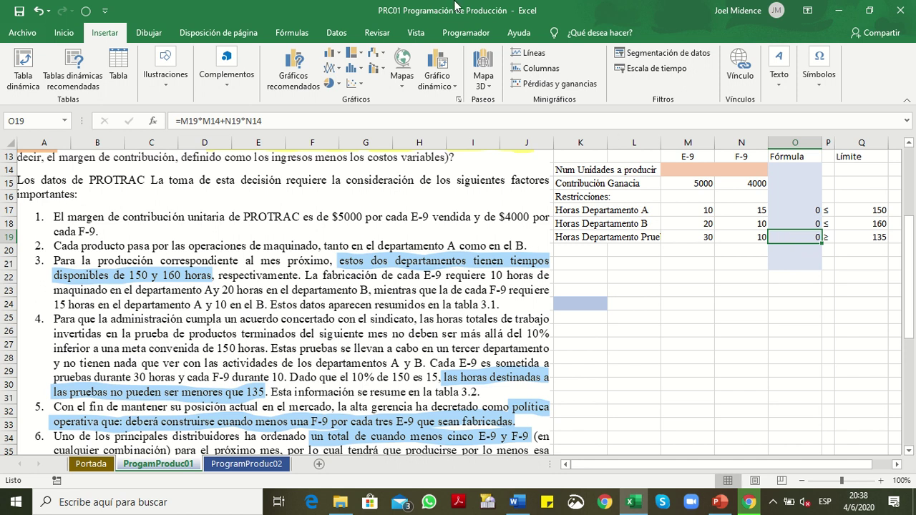
mouse_move(458, 6)
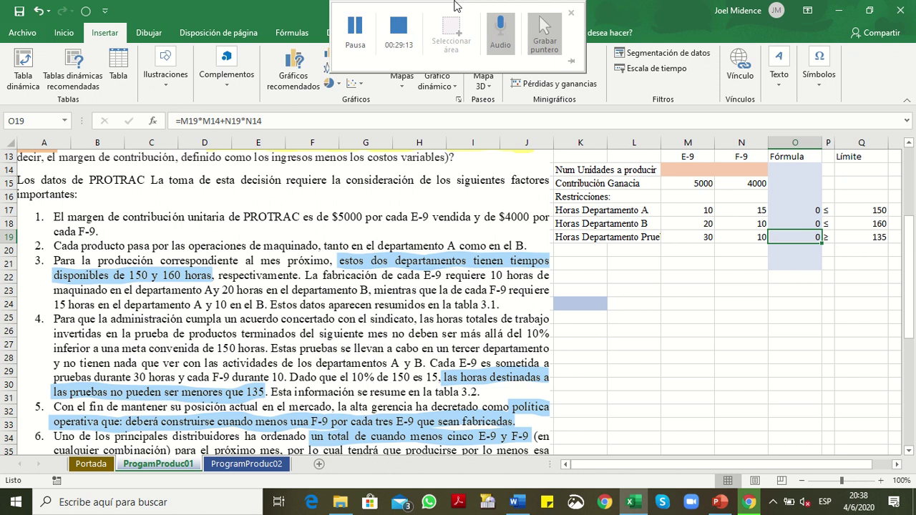
left_click(360, 43)
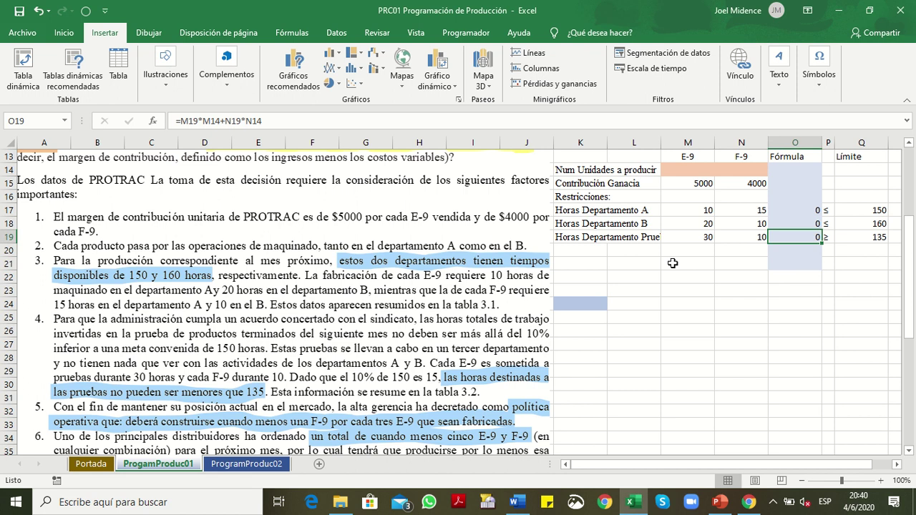
Add the constraint label "Política Operativa" in cell K20, below the department hours rows
left_click(578, 247)
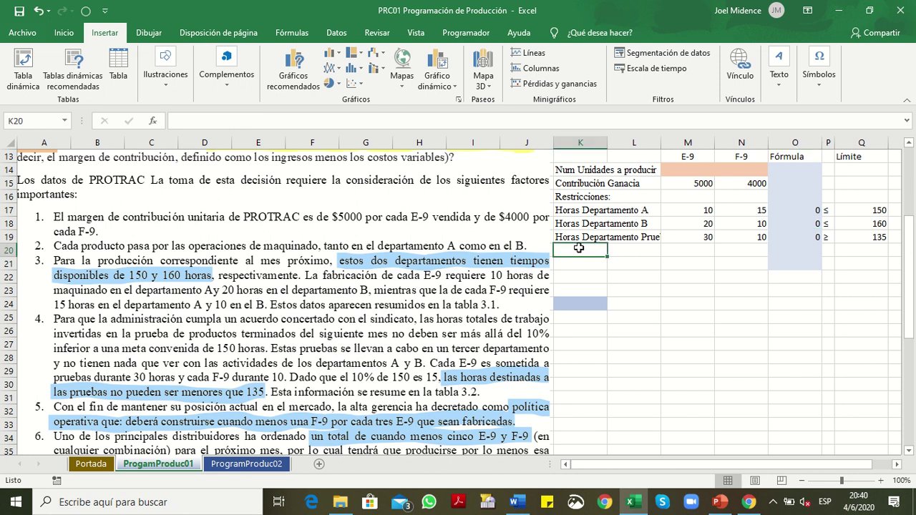
type("Política")
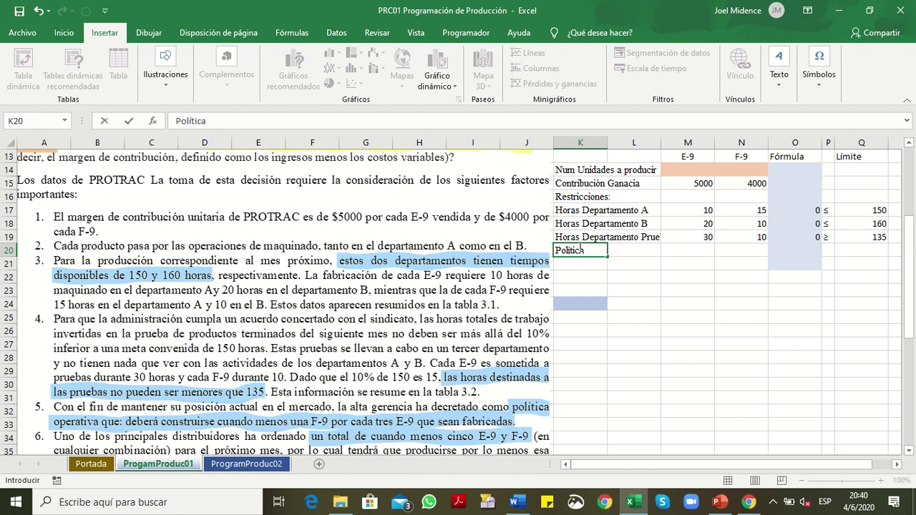
type(" Operativa")
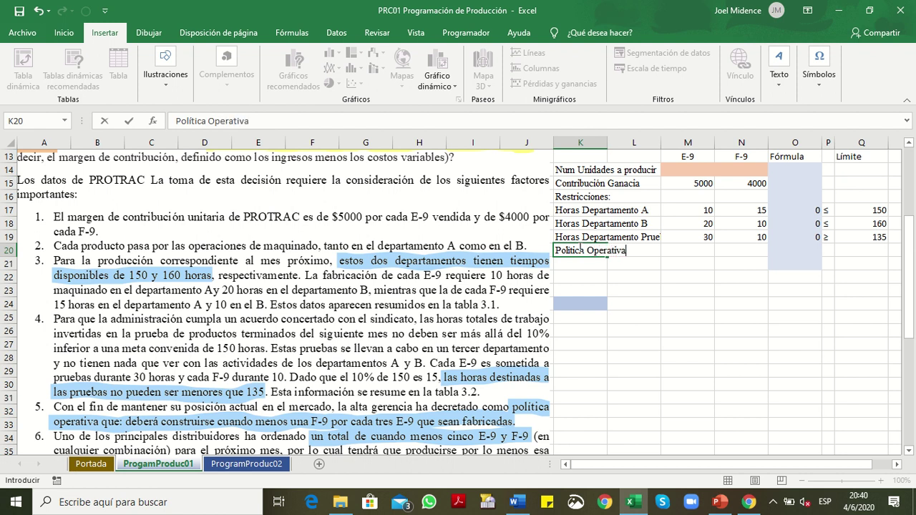
key("Return")
key("Up")
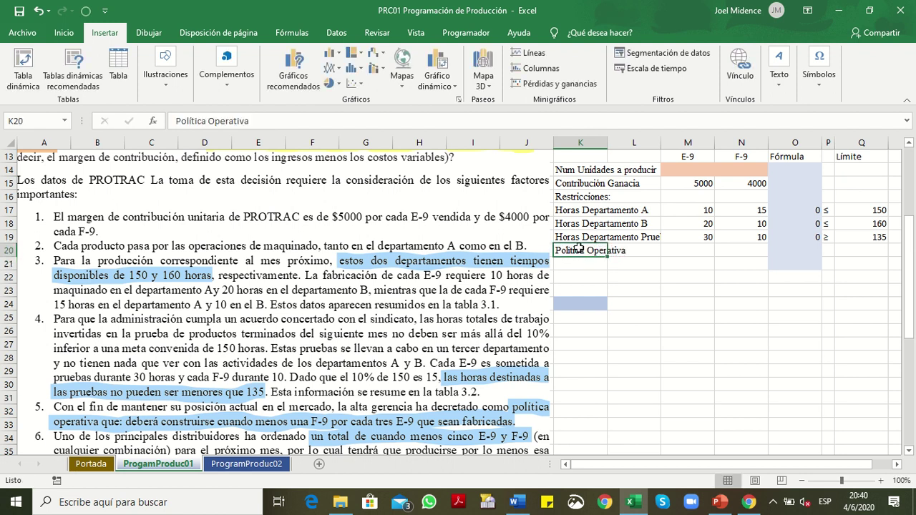
key("Right")
key("Right")
key("Right")
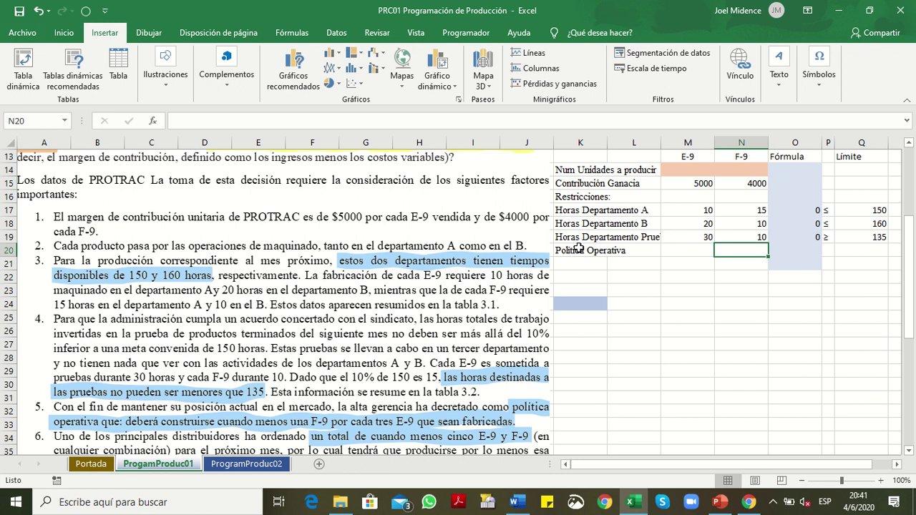
key("Right")
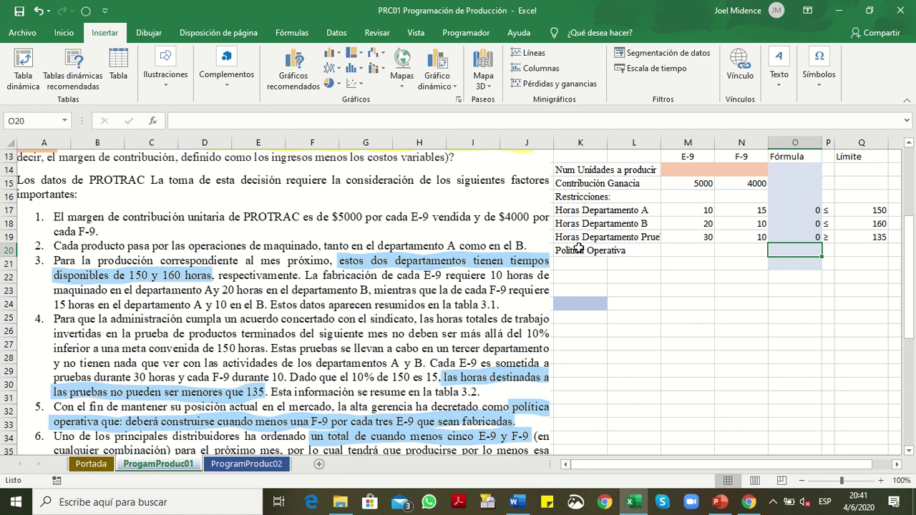
left_click(697, 168)
left_click(734, 169)
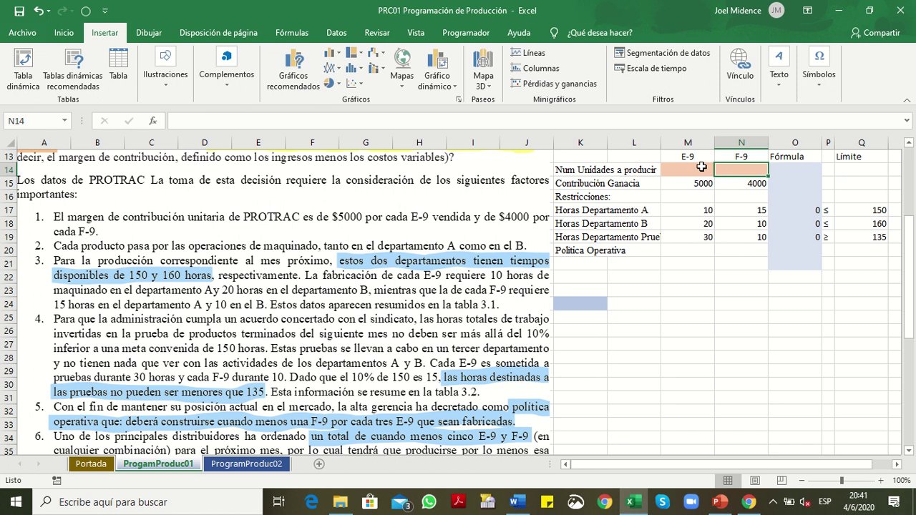
left_click(699, 167)
left_click(697, 169)
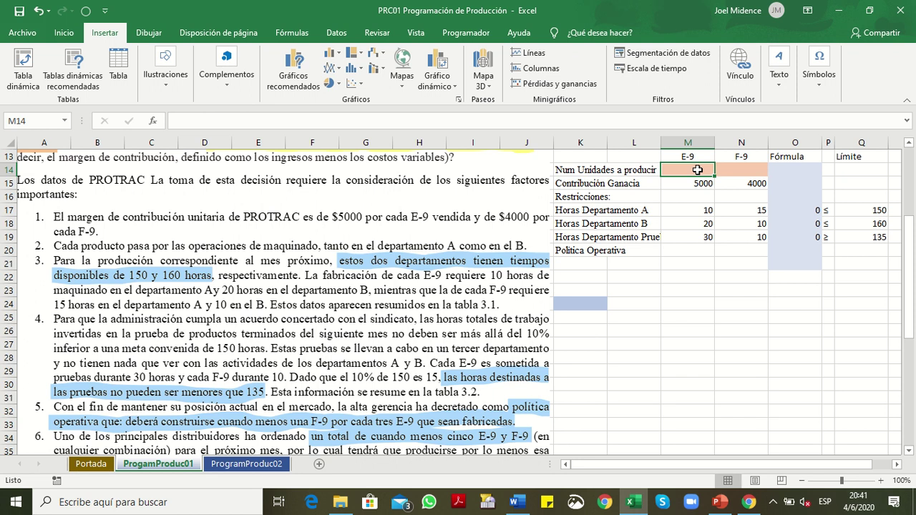
Enter the formula =M14/3 in cell O20 for the Política Operativa constraint
left_click(785, 249)
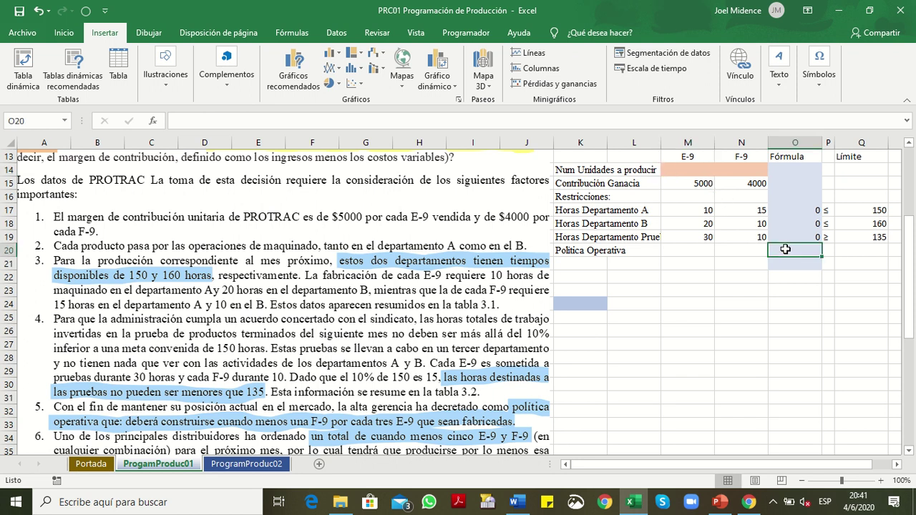
type("=")
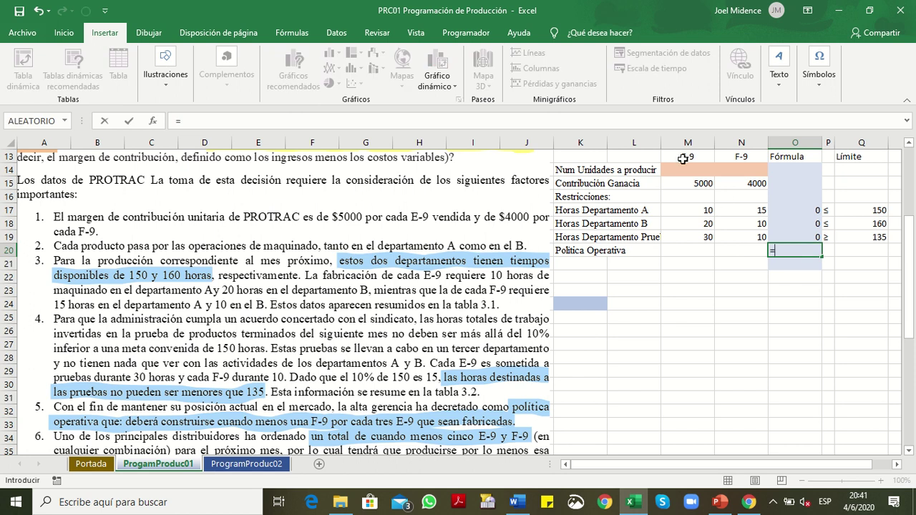
left_click(685, 167)
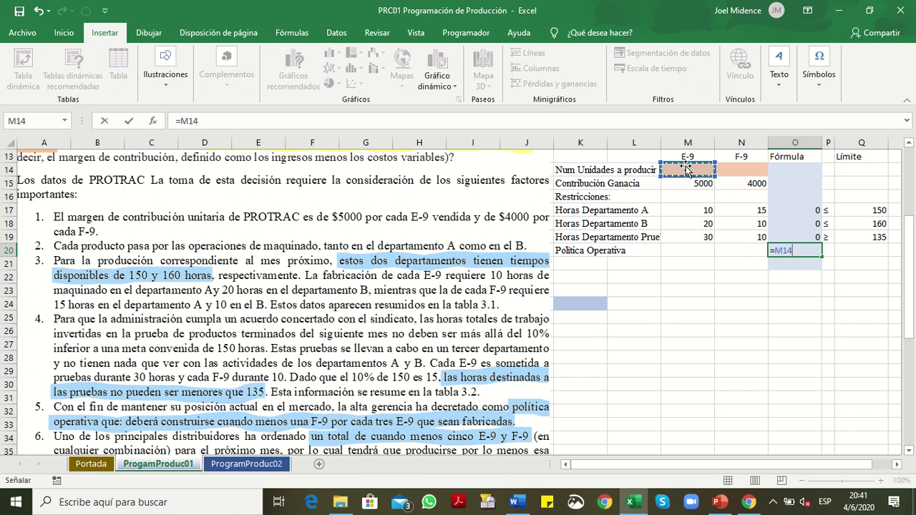
type("/3")
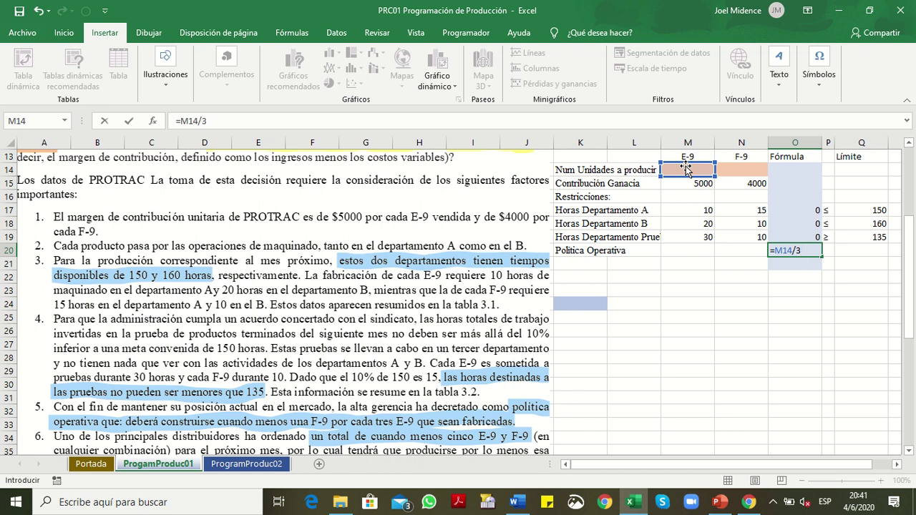
key("Return")
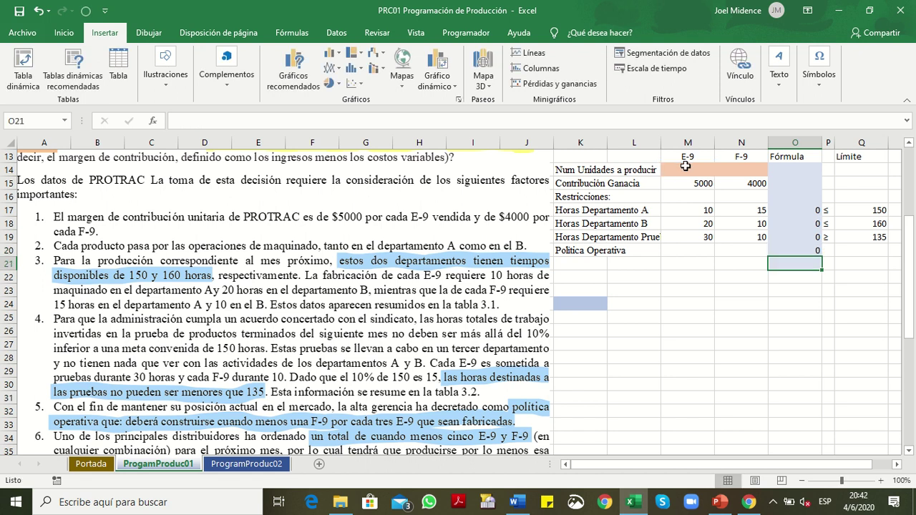
Fill the E-9 cell of the Política Operativa row, M20, with the standard red colour
left_click(689, 249)
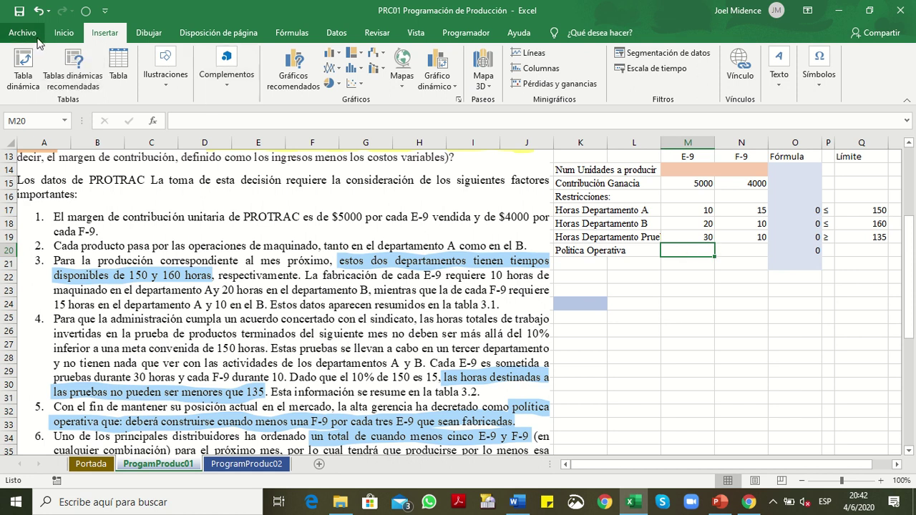
left_click(64, 36)
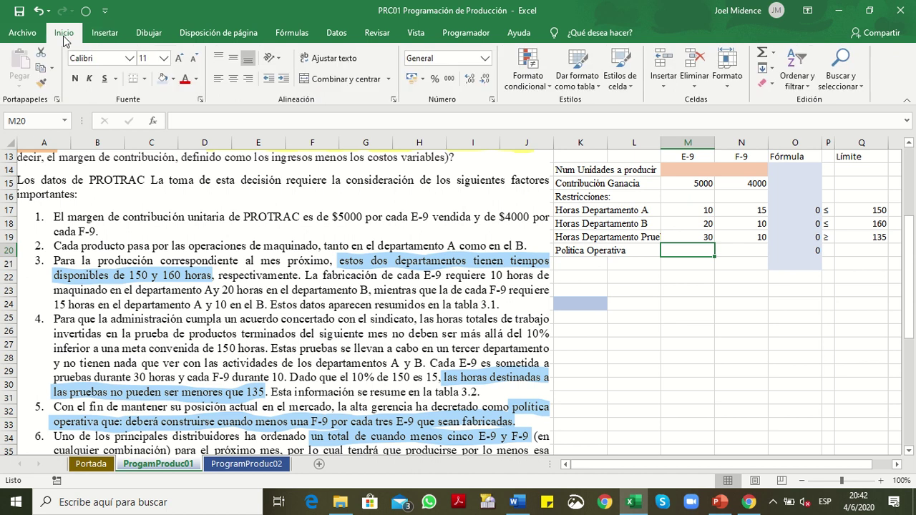
left_click(173, 80)
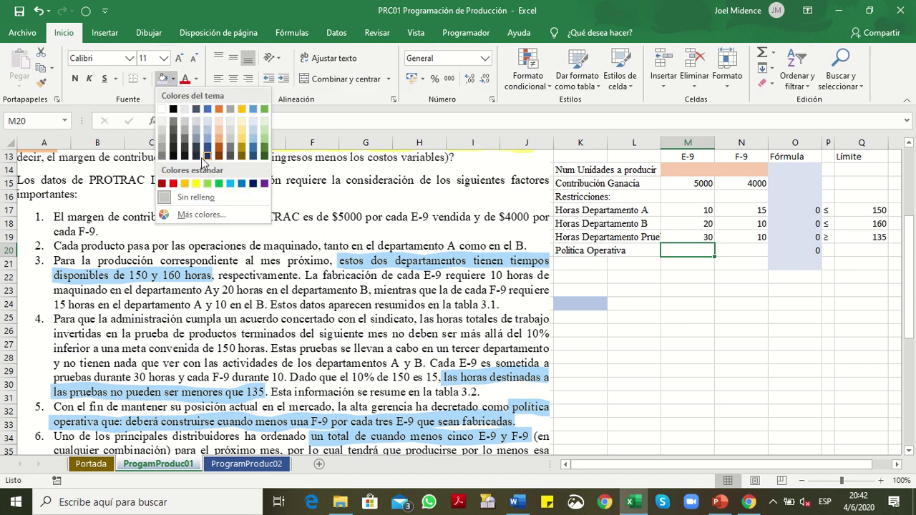
left_click(173, 183)
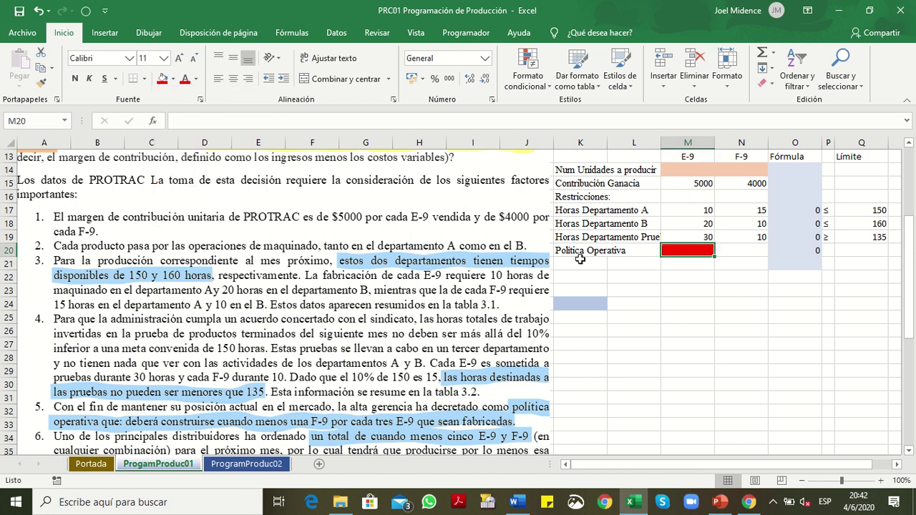
Clear the formula from cell O20 in the Política Operativa row
left_click(748, 248)
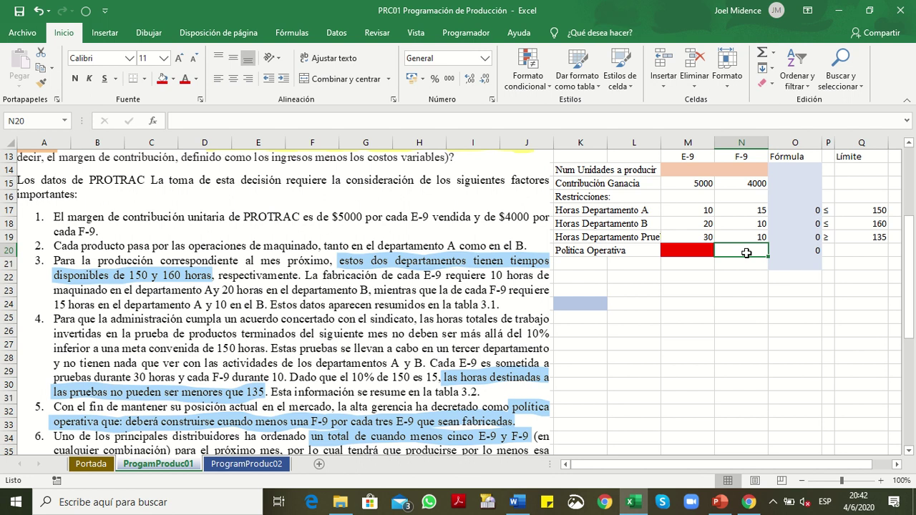
left_click(786, 253)
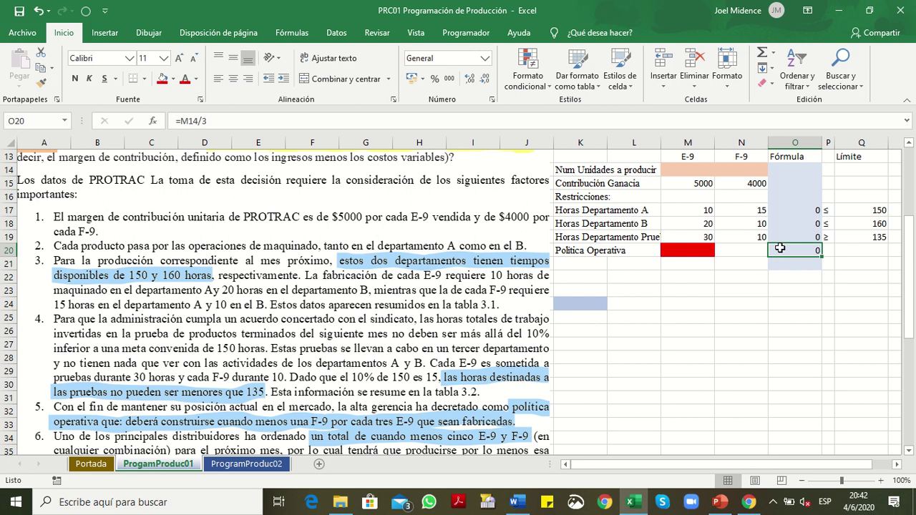
key("Delete")
Enter the formula =M14/3 as the Política Operativa limit in cell Q20
key("Right")
key("Right")
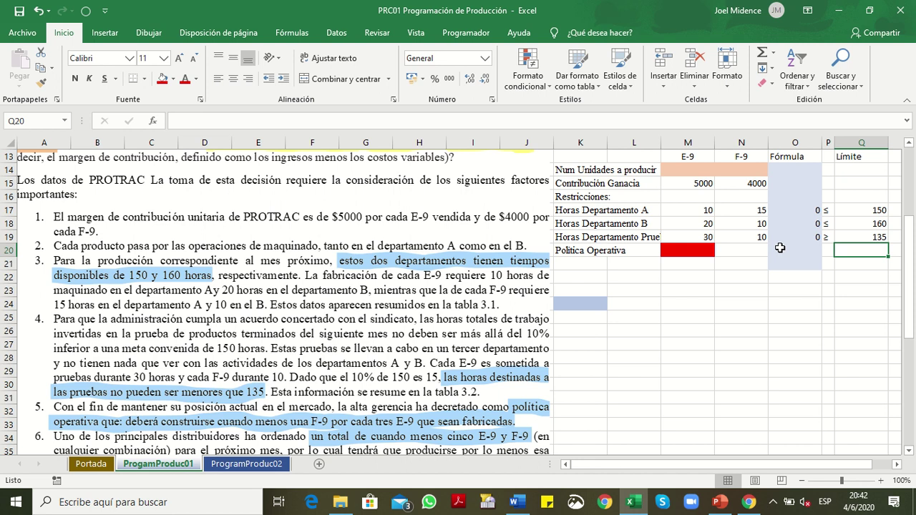
type("=")
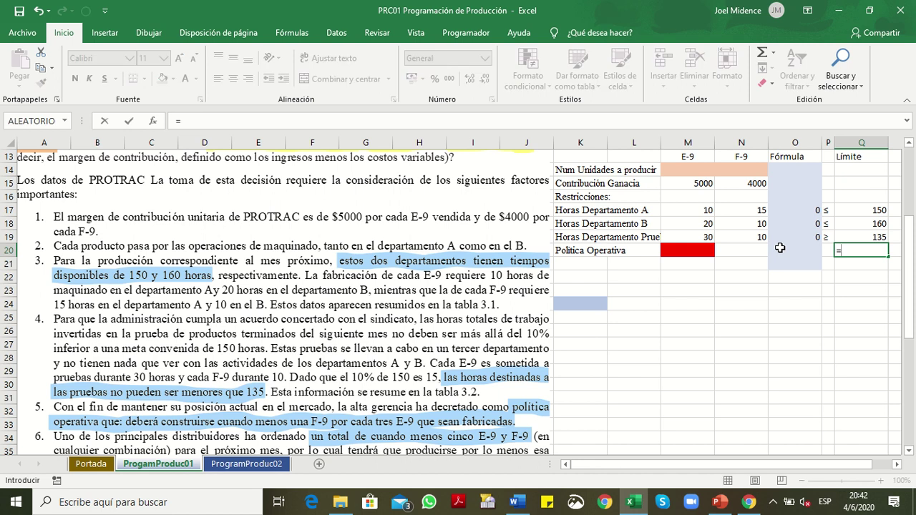
left_click(693, 173)
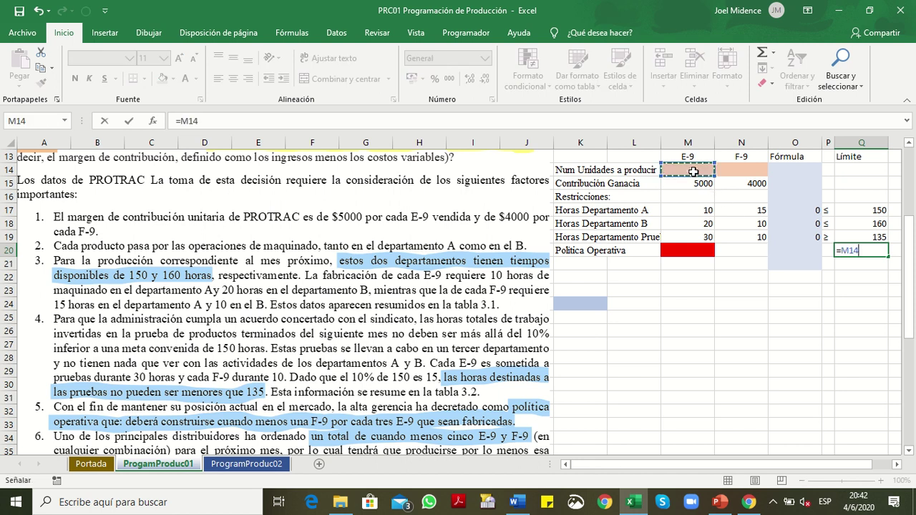
type("/3")
key("Return")
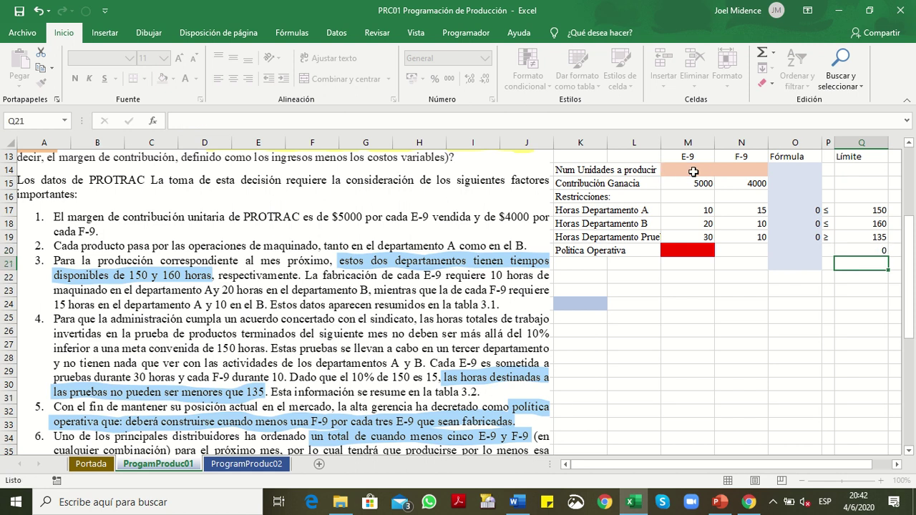
left_click(806, 251)
left_click(869, 251)
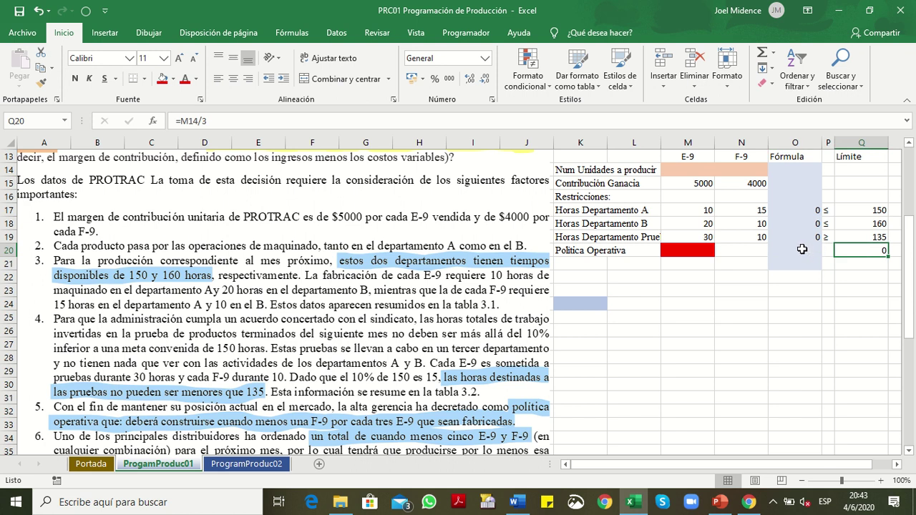
left_click(800, 250)
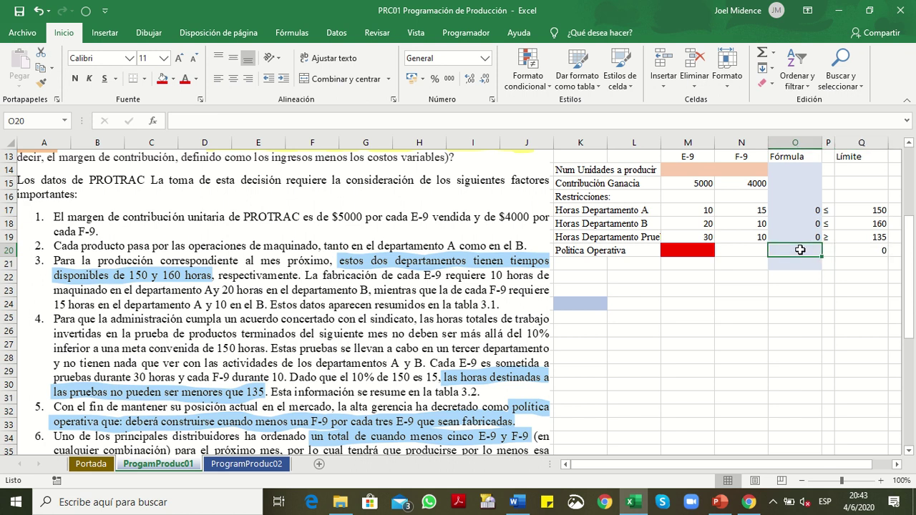
left_click(748, 252)
left_click(697, 249)
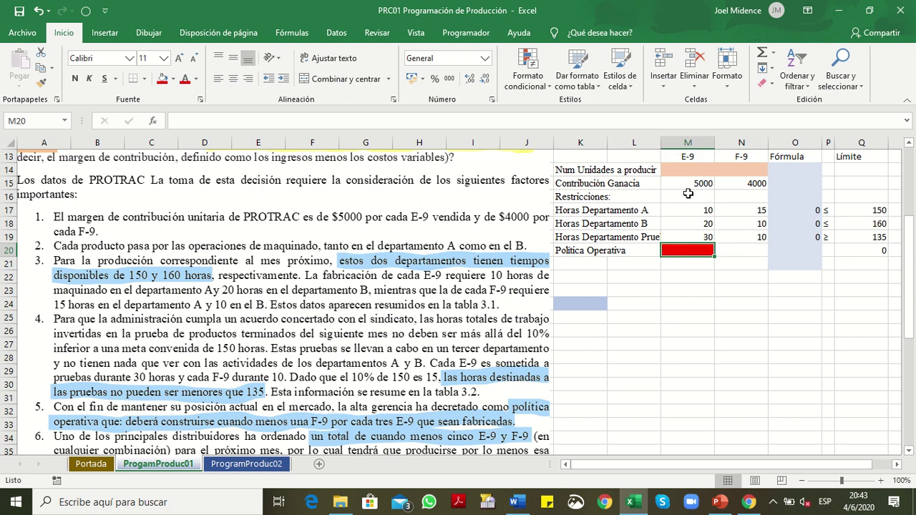
left_click(693, 156)
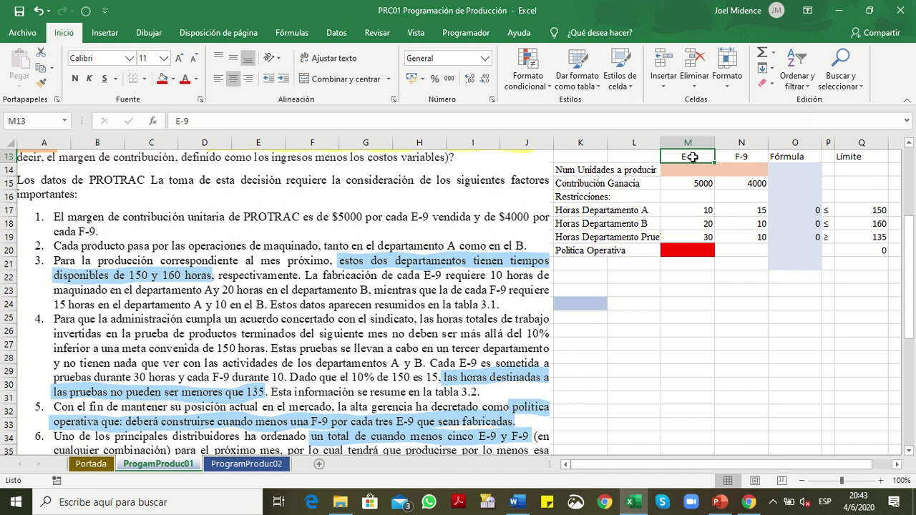
left_click(734, 156)
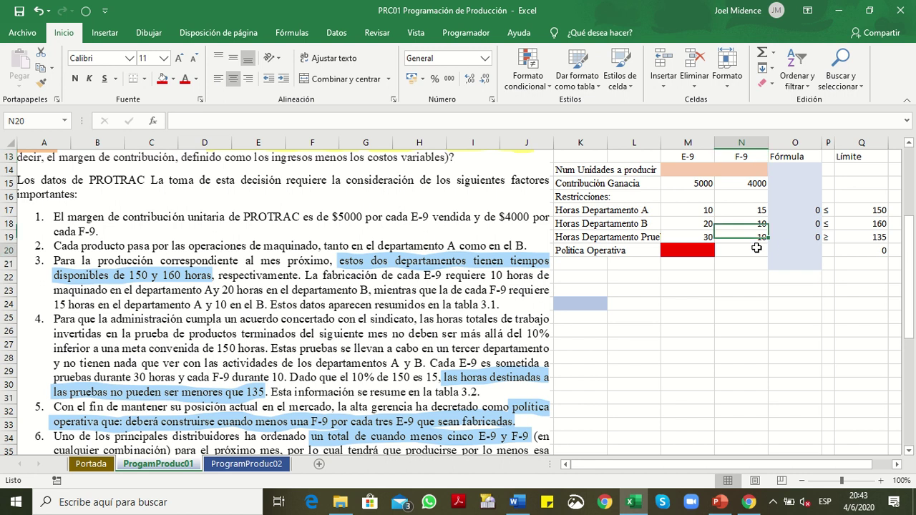
left_click(757, 247)
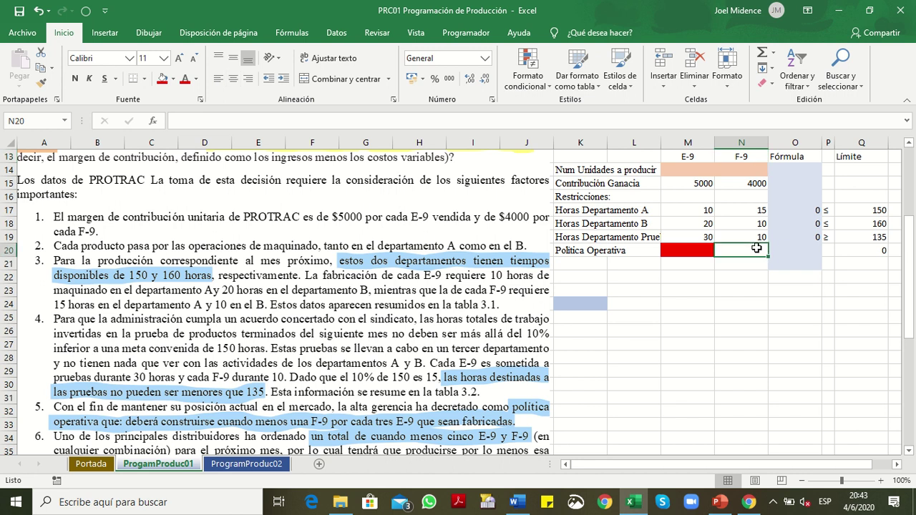
Enter the formula =N14 in cell O20 as the Política Operativa constraint formula
left_click(800, 252)
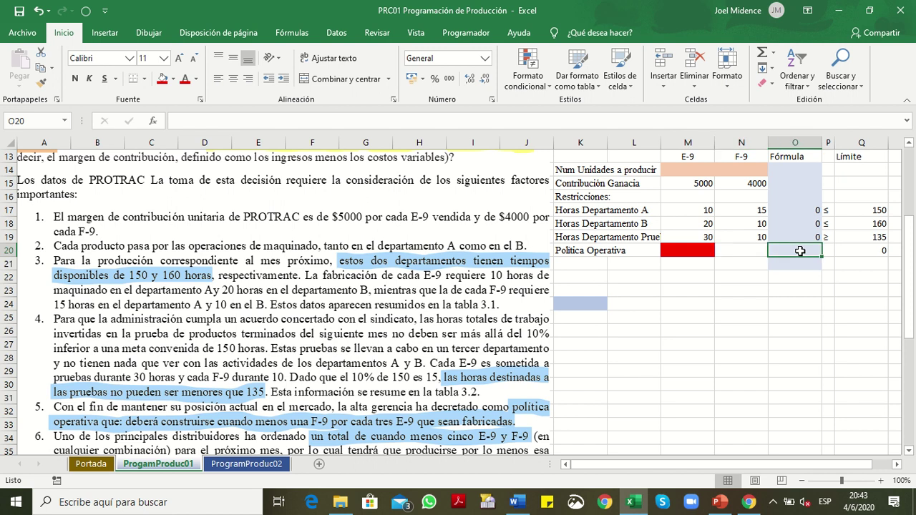
type("=")
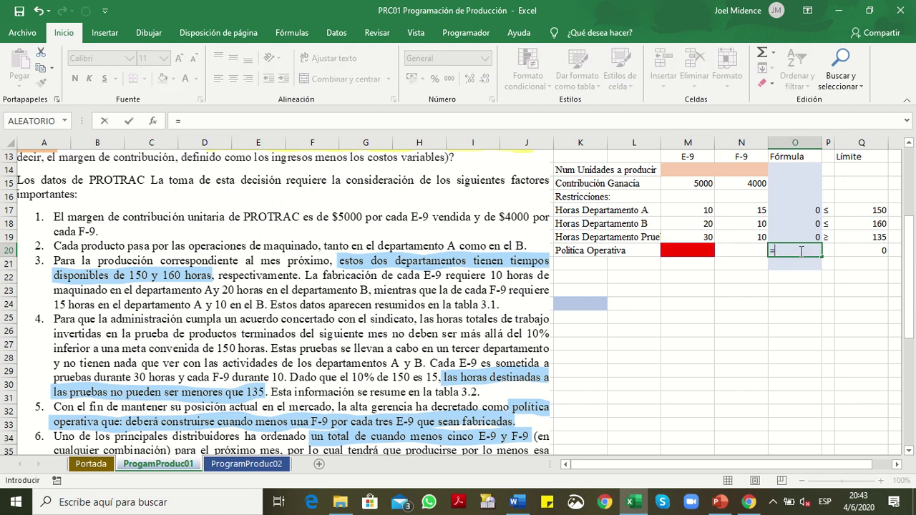
left_click(743, 170)
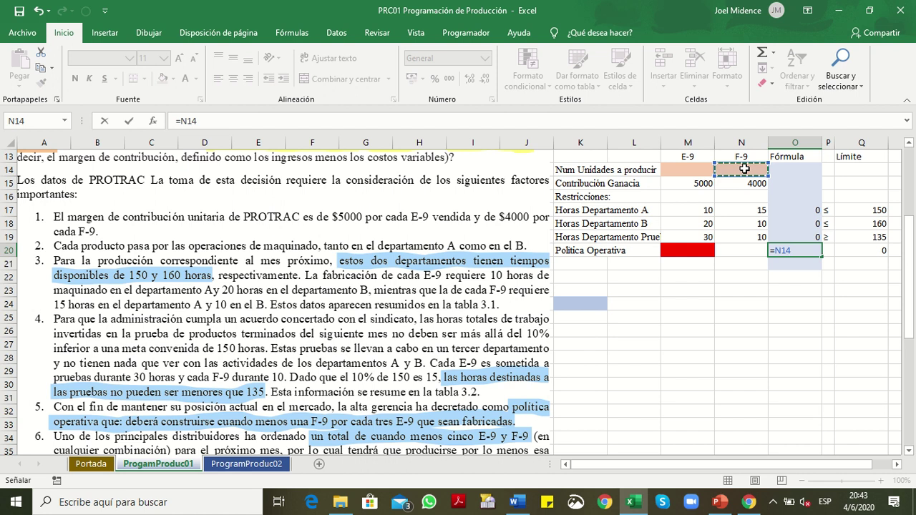
key("Return")
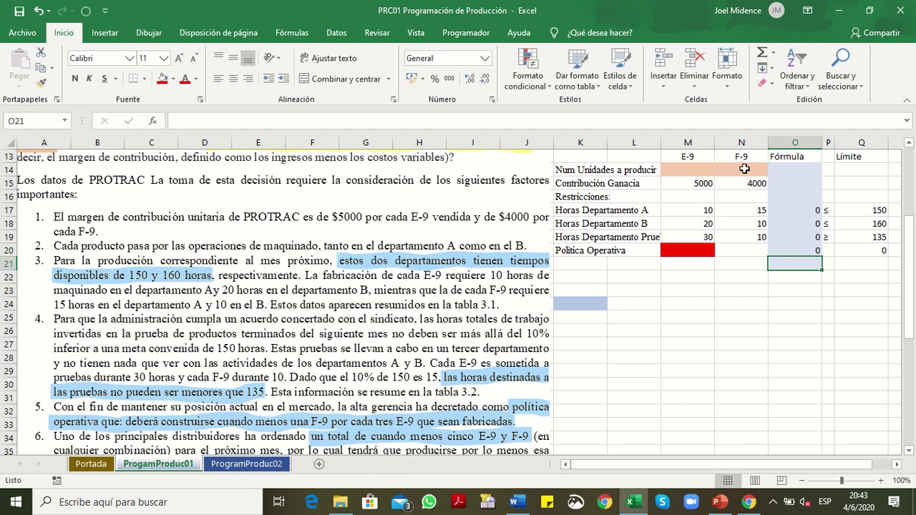
left_click(786, 248)
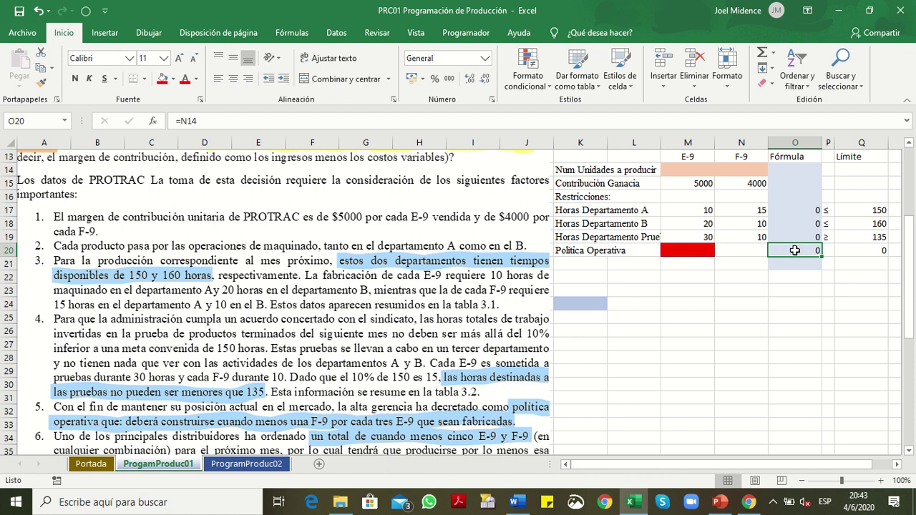
Test the Política Operativa formula with 7 and 3 as the F-9 units to produce in cell N14
left_click(745, 170)
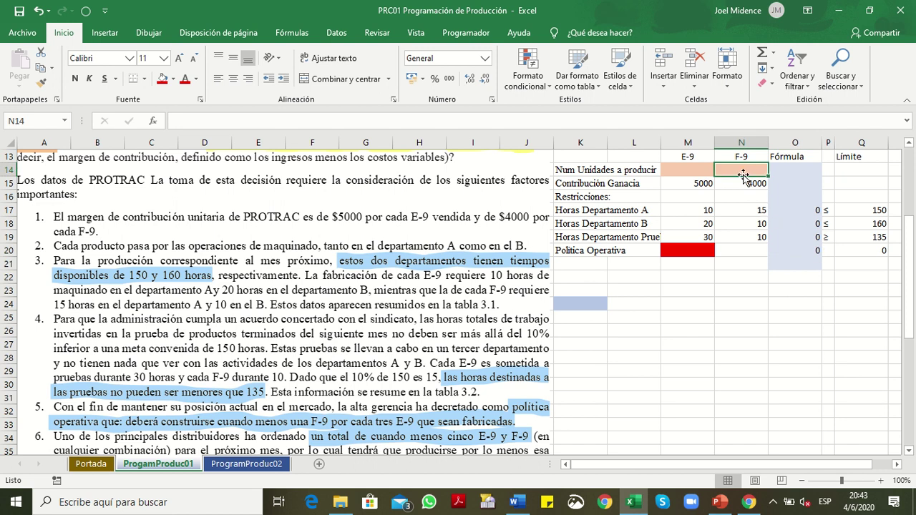
type("7")
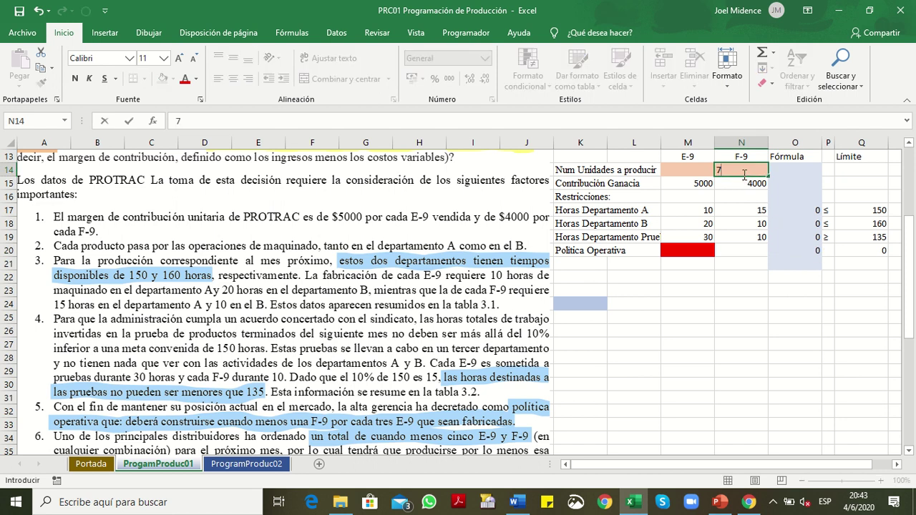
left_click(790, 254)
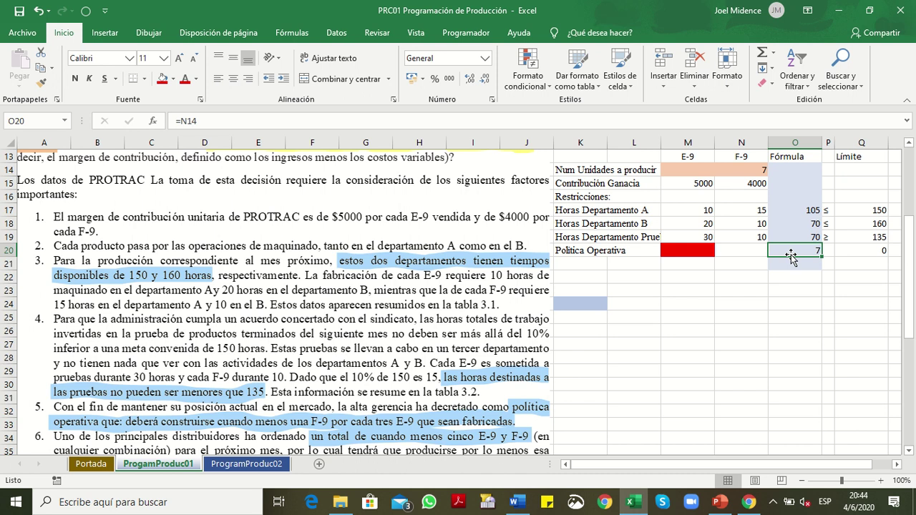
left_click(743, 170)
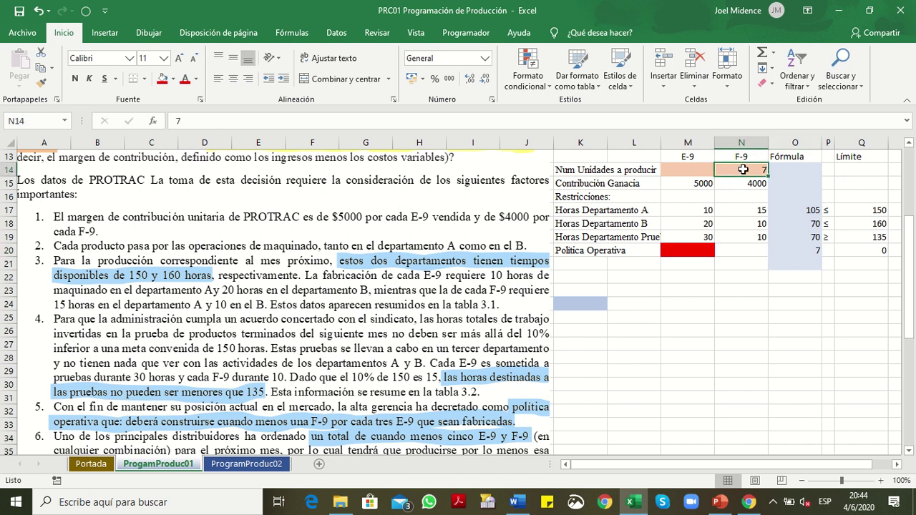
type("3")
key("Return")
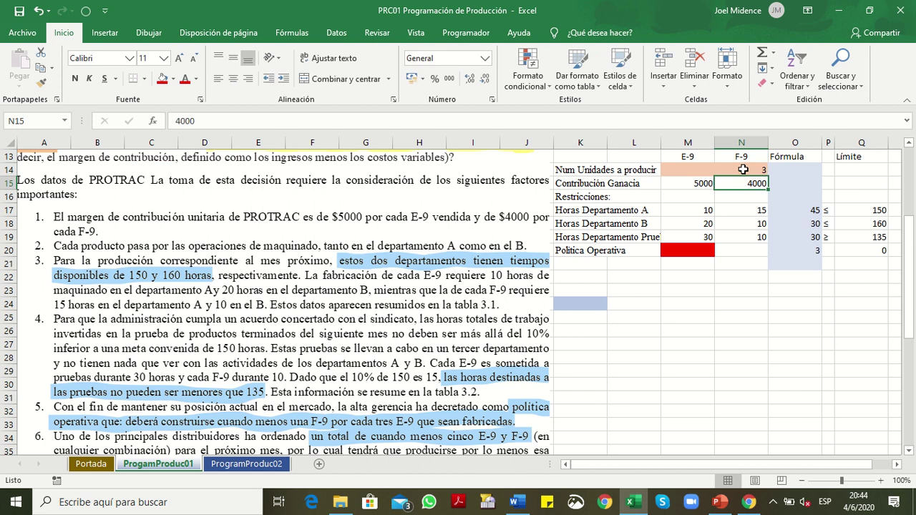
Re-enter the formula =N14 in cell O20 of the Política Operativa row
left_click(800, 249)
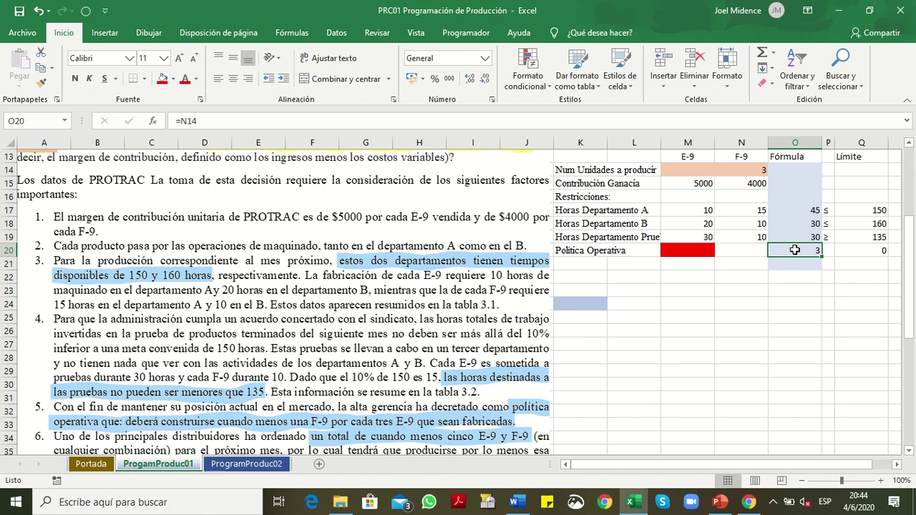
type("=")
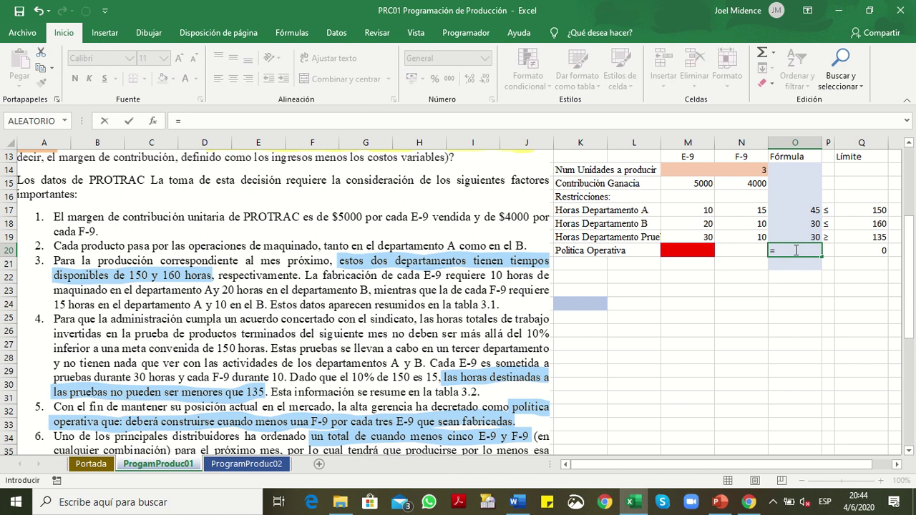
left_click(742, 169)
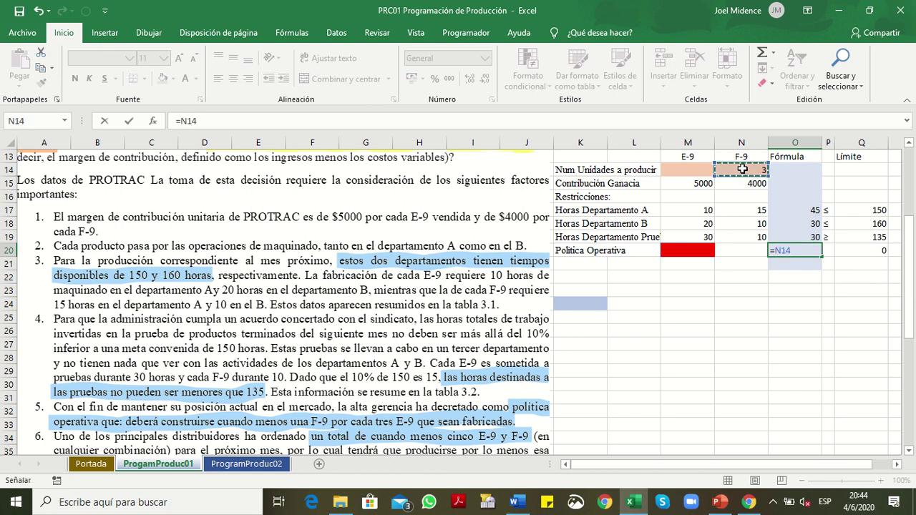
key("Return")
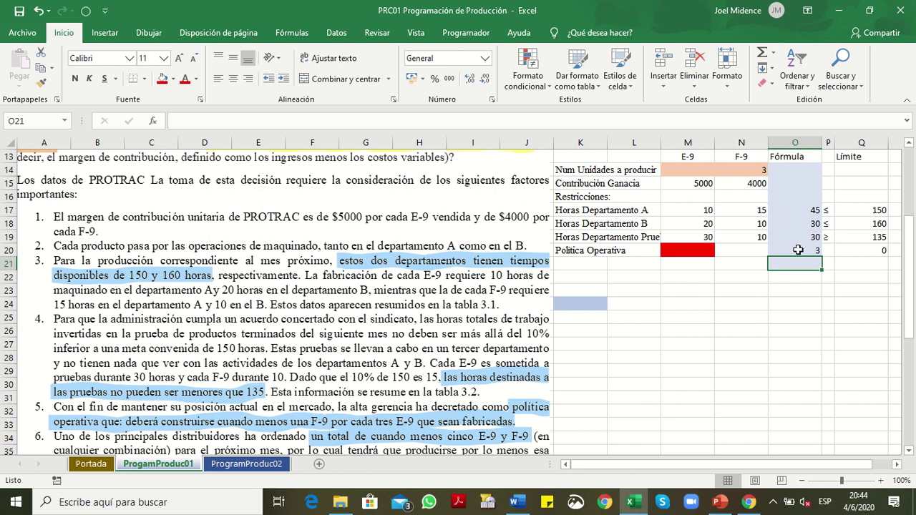
Test the formula with 5 F-9 units in cell N14, and clear the cell again
left_click(746, 170)
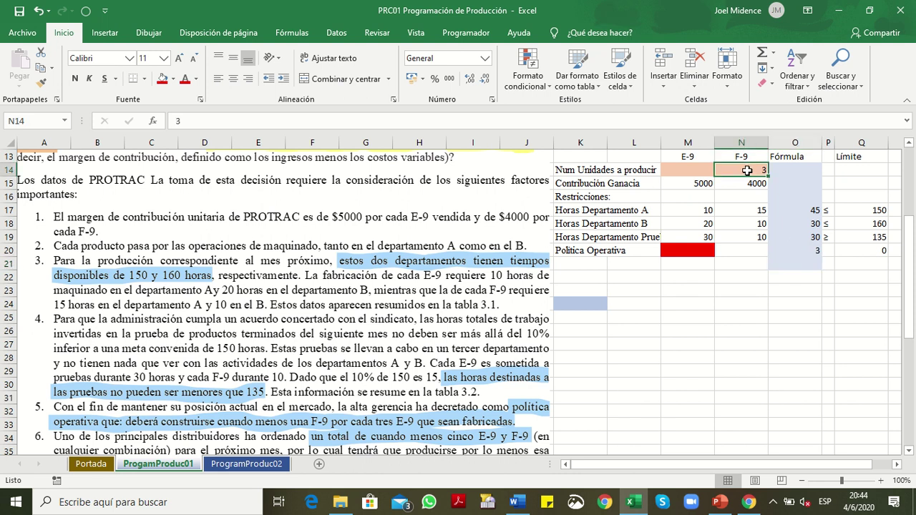
type("5")
key("Return")
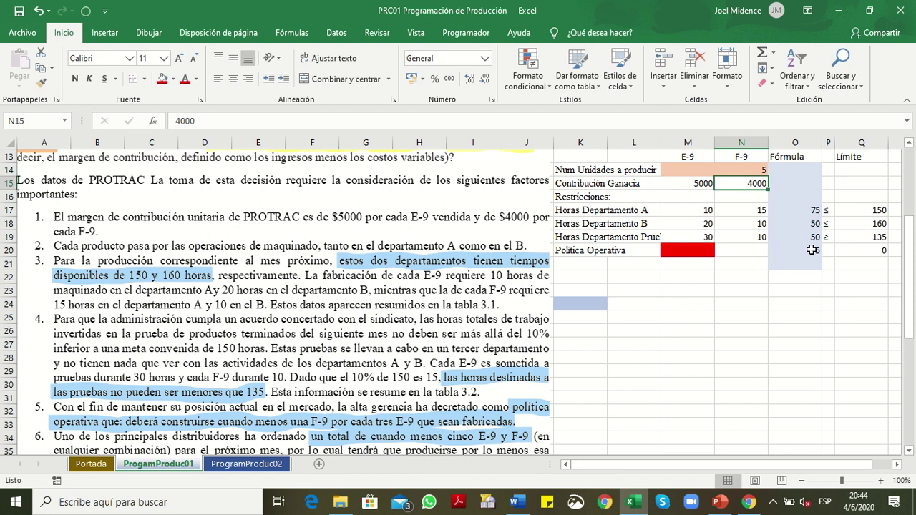
left_click(747, 172)
key("Delete")
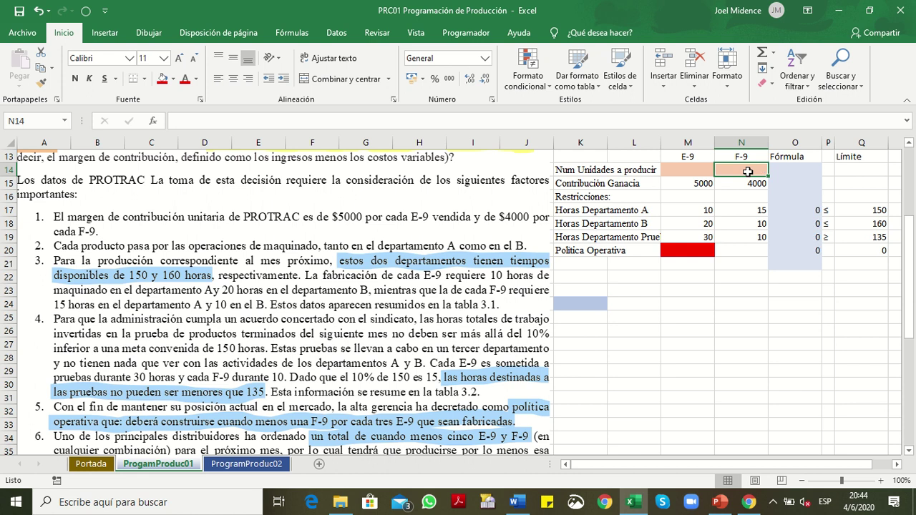
Enter the Política Operativa formula in cell O20 once more as =N14, referencing the F-9 units to produce
left_click(803, 251)
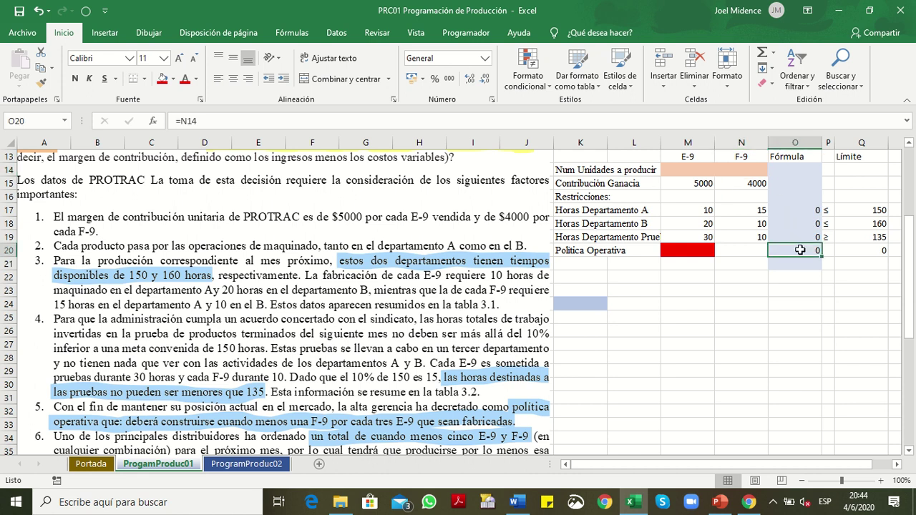
left_click(741, 167)
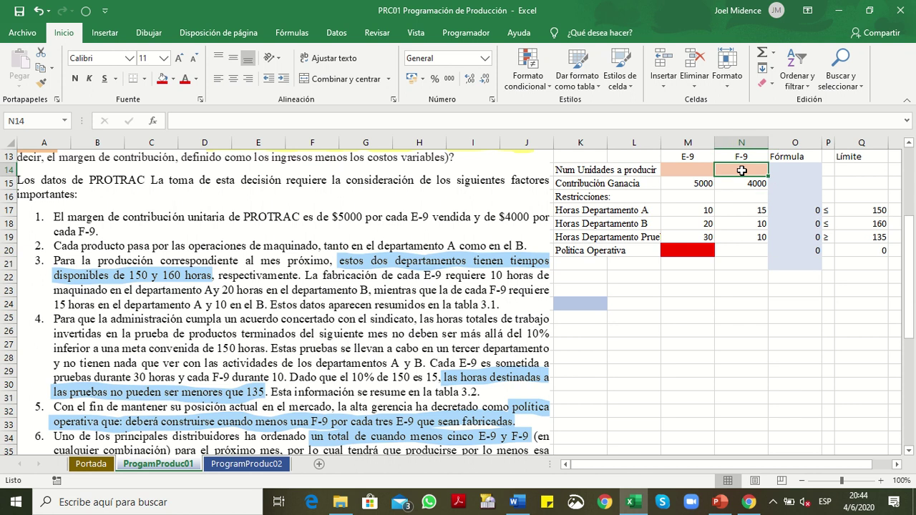
left_click(794, 248)
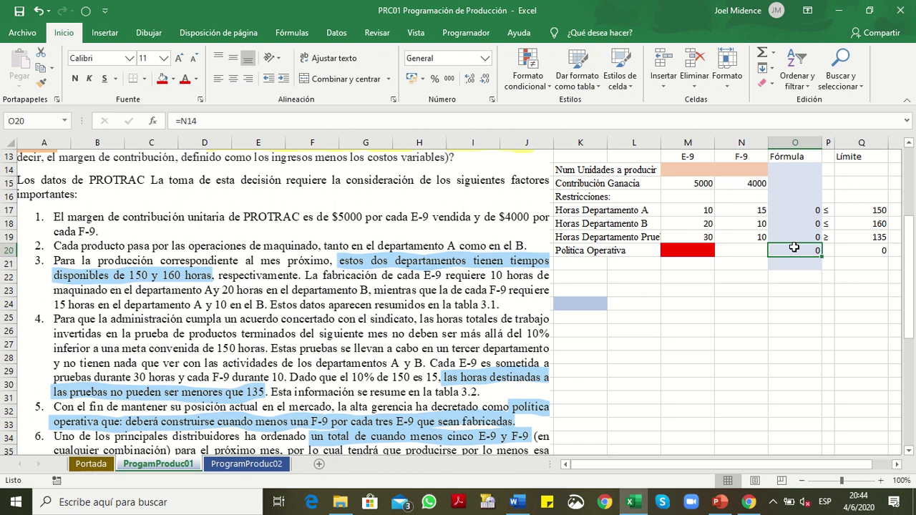
type("=")
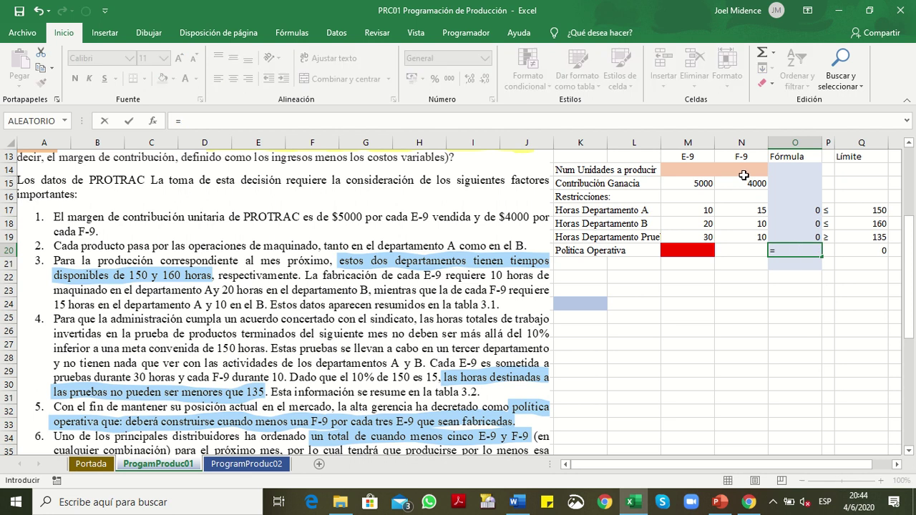
left_click(744, 174)
key("Return")
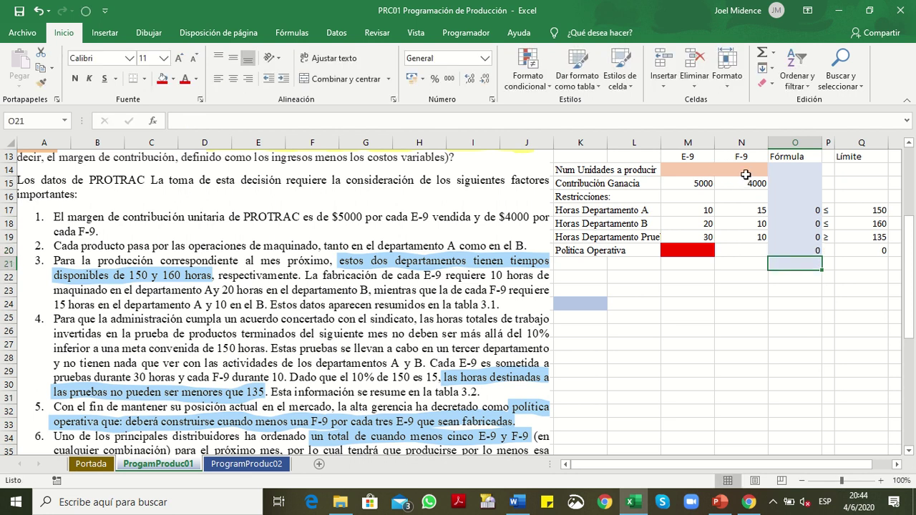
Copy the ≥ sign from cell P19 into cell P20 of the Política Operativa row
left_click(828, 249)
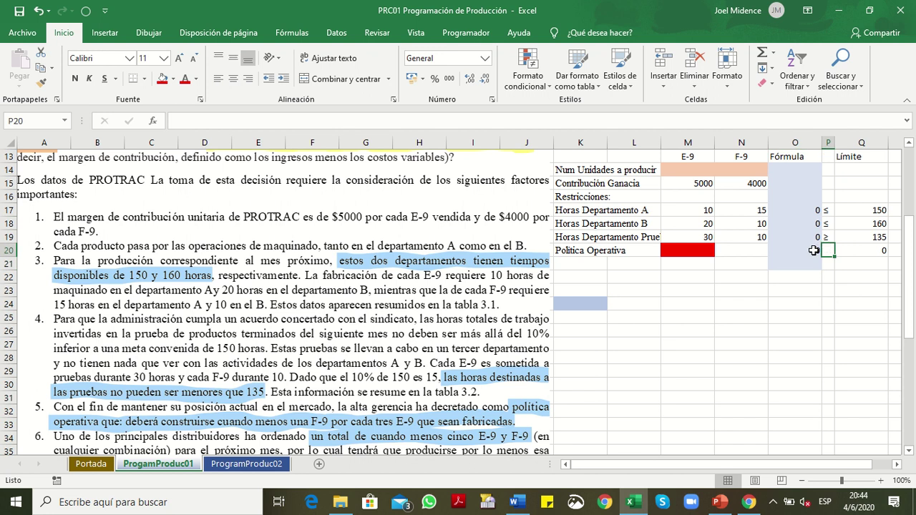
left_click(812, 250)
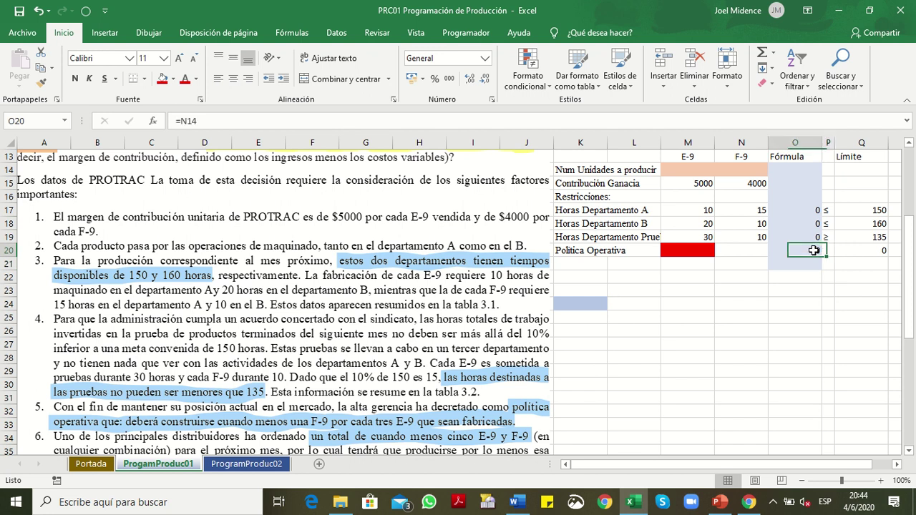
left_click(745, 170)
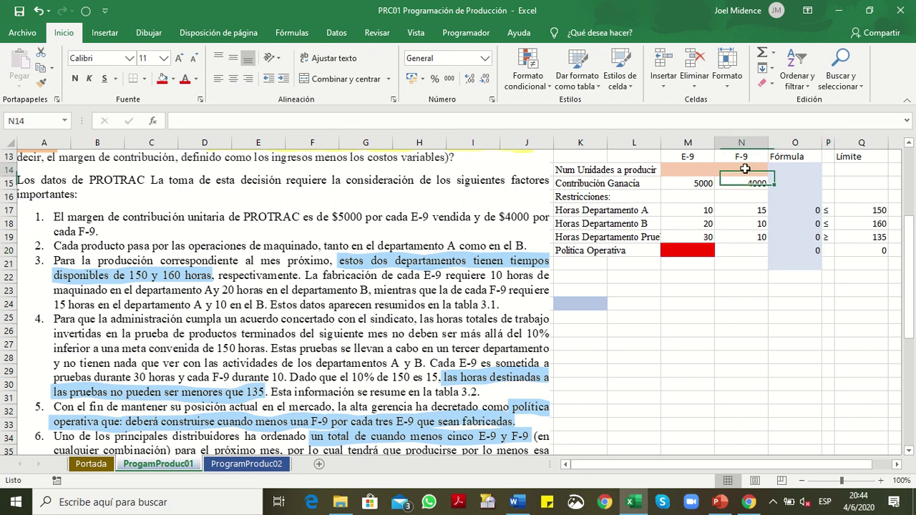
left_click(828, 237)
key("ctrl+c")
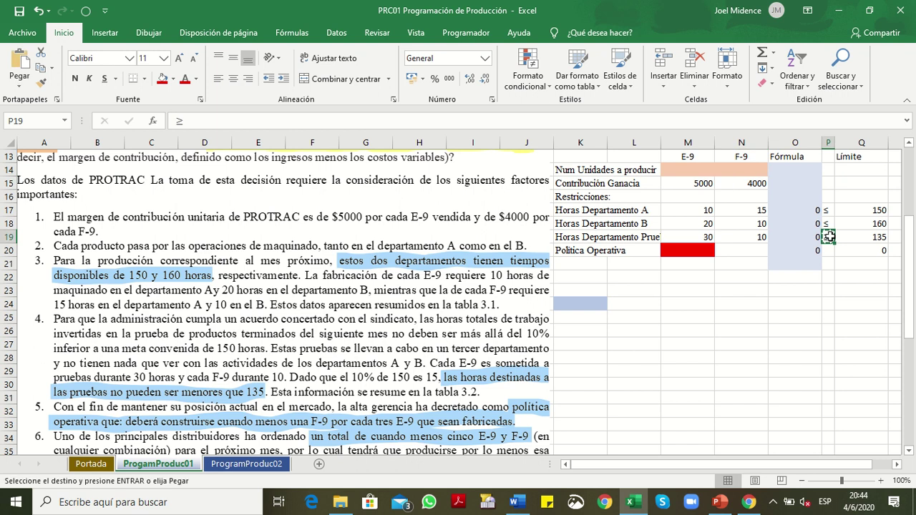
left_click(828, 247)
key("ctrl+v")
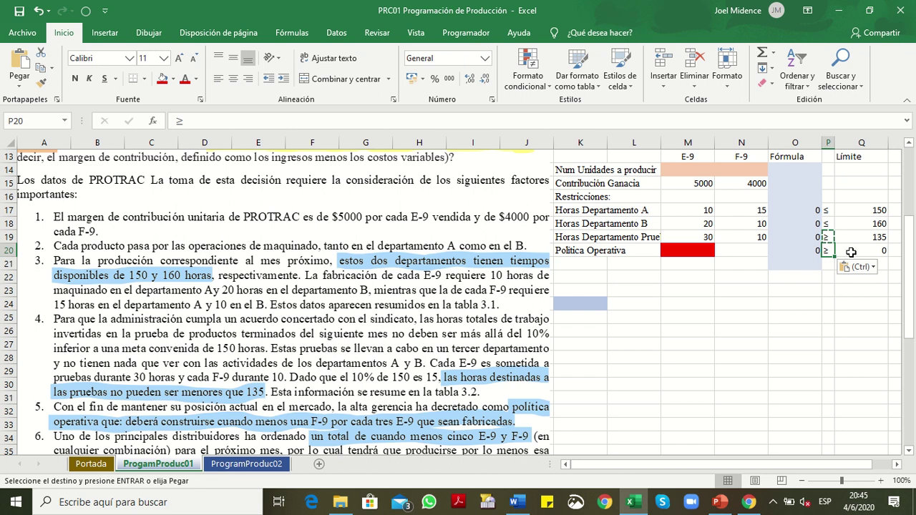
Enter 9 as the E-9 units to produce in cell M14 and check the Política Operativa limit in Q20 against O20
left_click(850, 252)
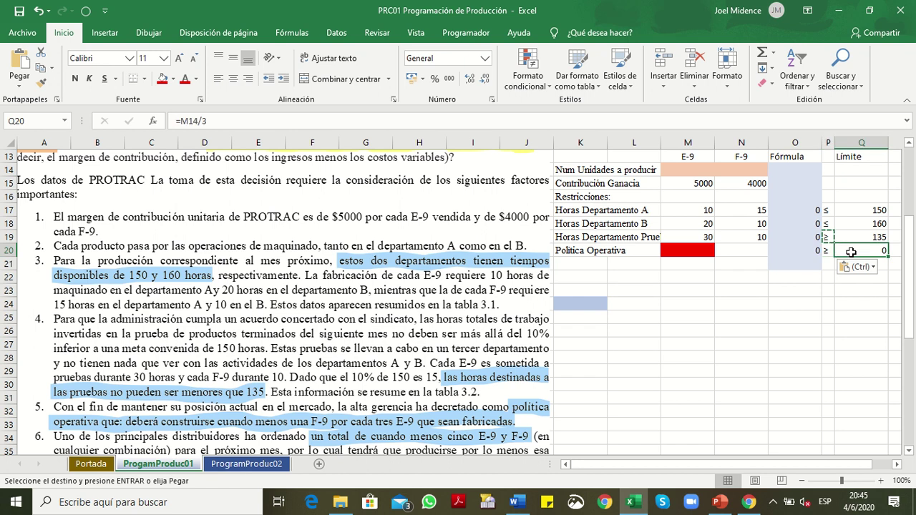
left_click(699, 168)
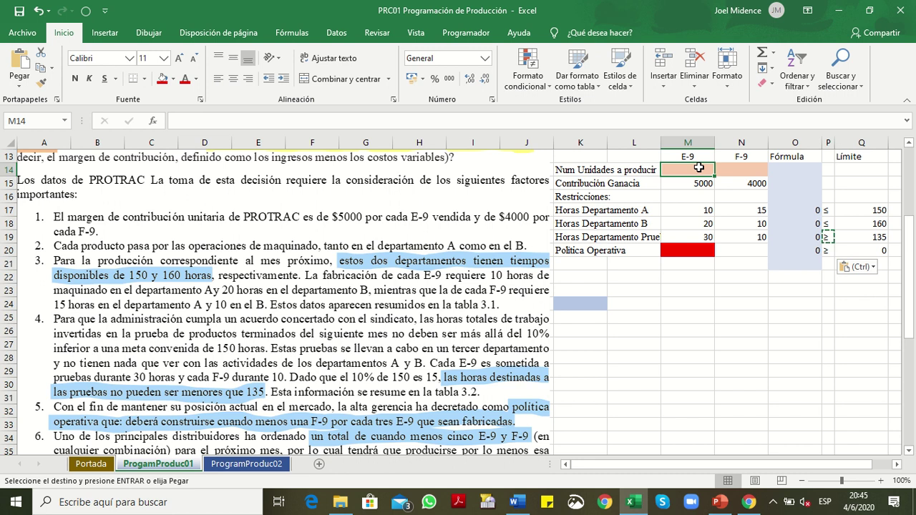
key("Escape")
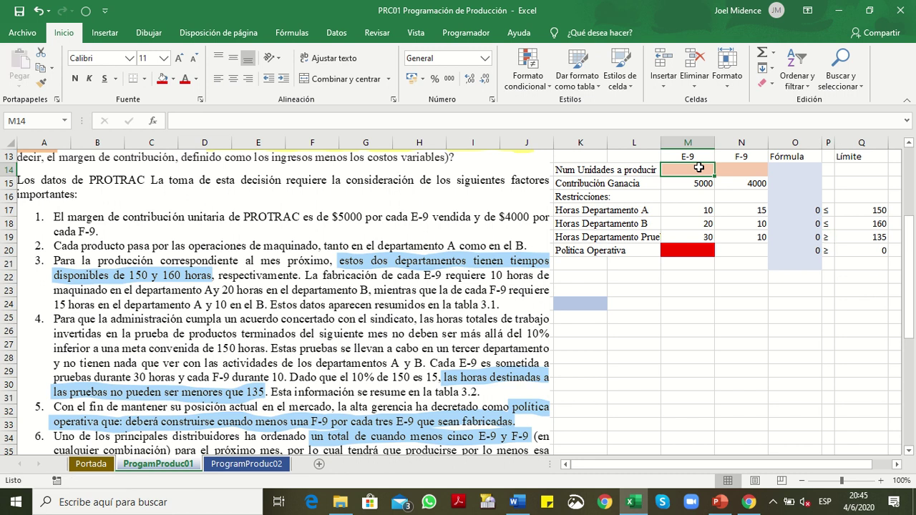
type("9")
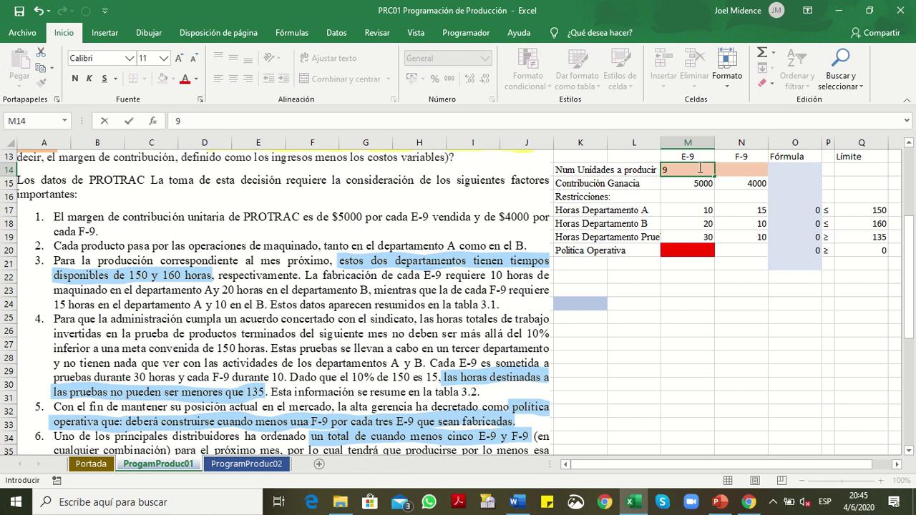
key("Return")
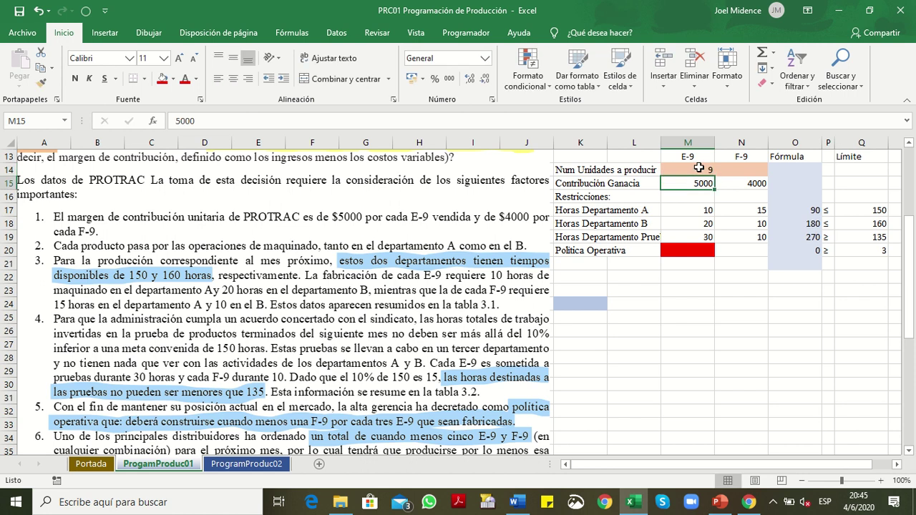
left_click(863, 252)
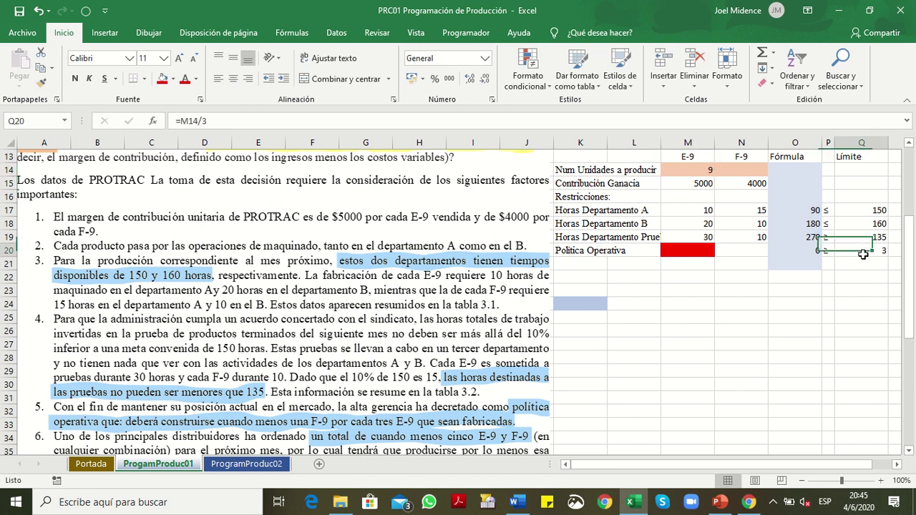
left_click(804, 252)
left_click(854, 252)
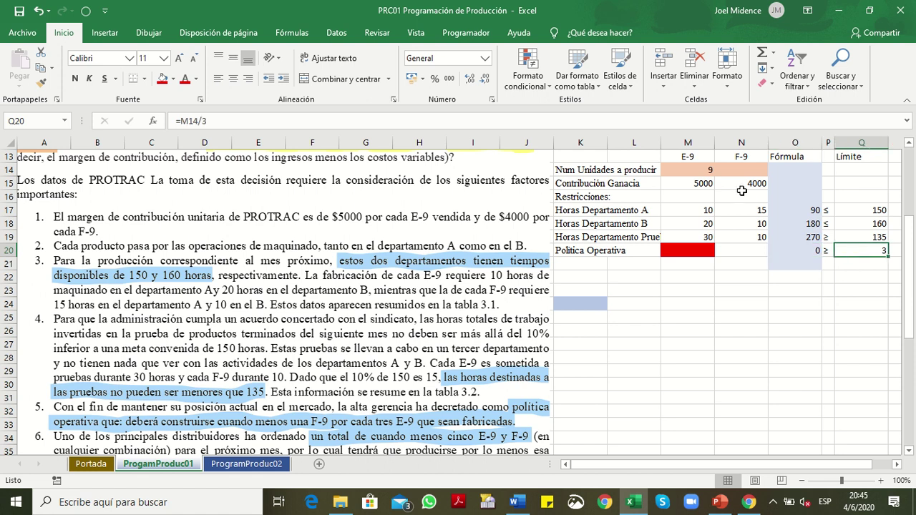
left_click(704, 171)
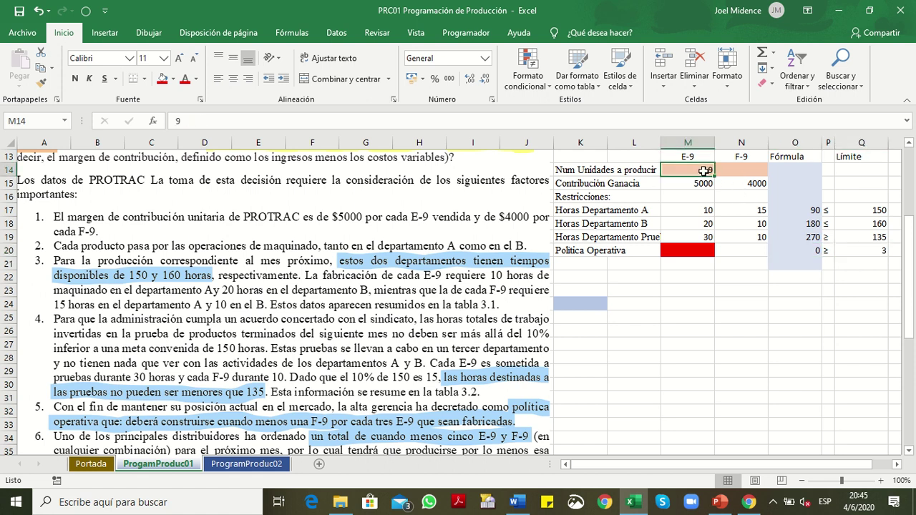
Test the Política Operativa row with 21 E-9 units in cell M14, checking the formula in O20 against the limit in Q20
type("21")
key("Return")
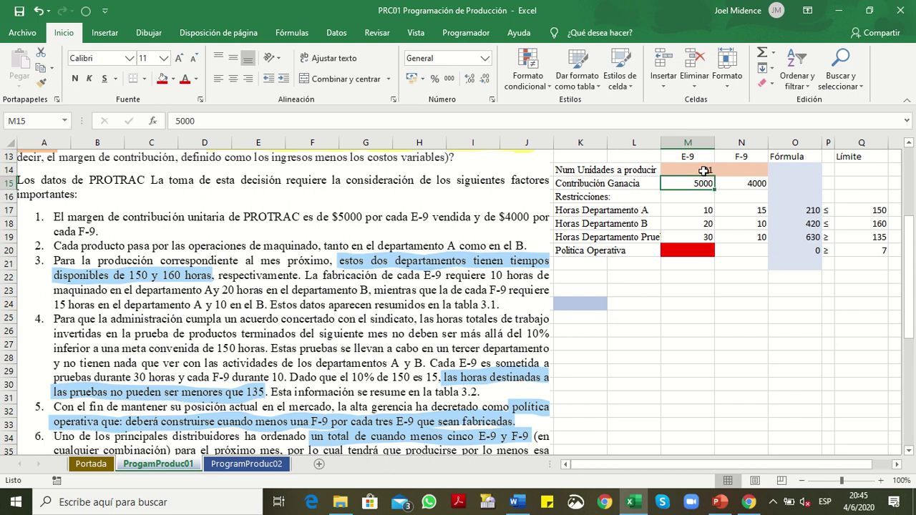
left_click(795, 245)
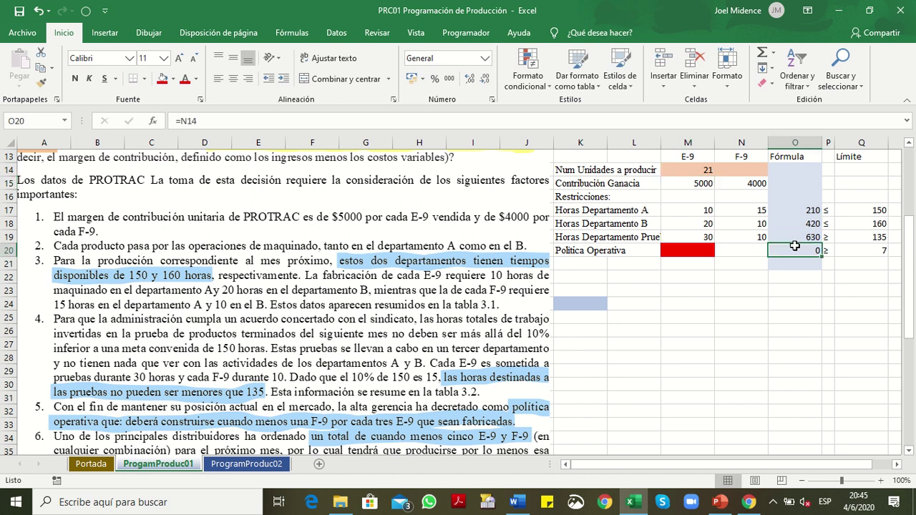
left_click(854, 251)
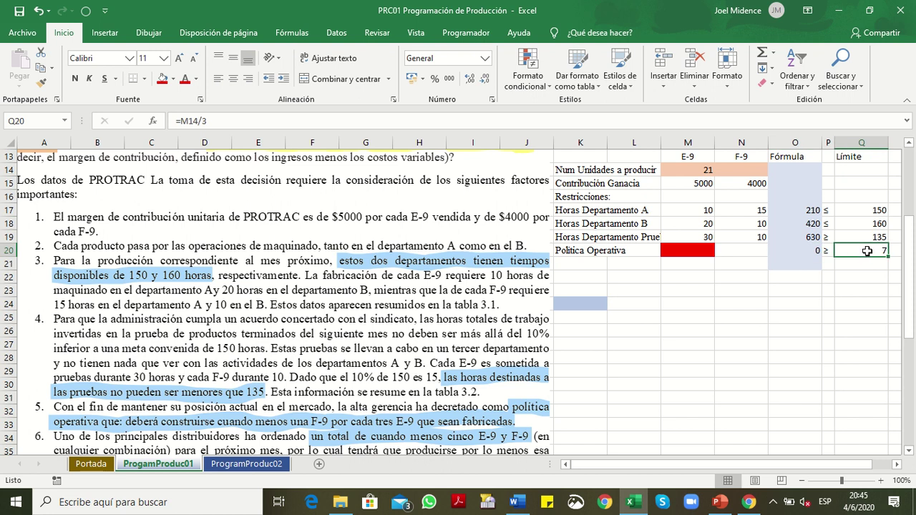
Test the Política Operativa limit with 30 E-9 units in cell M14, and clear the cell again
left_click(705, 168)
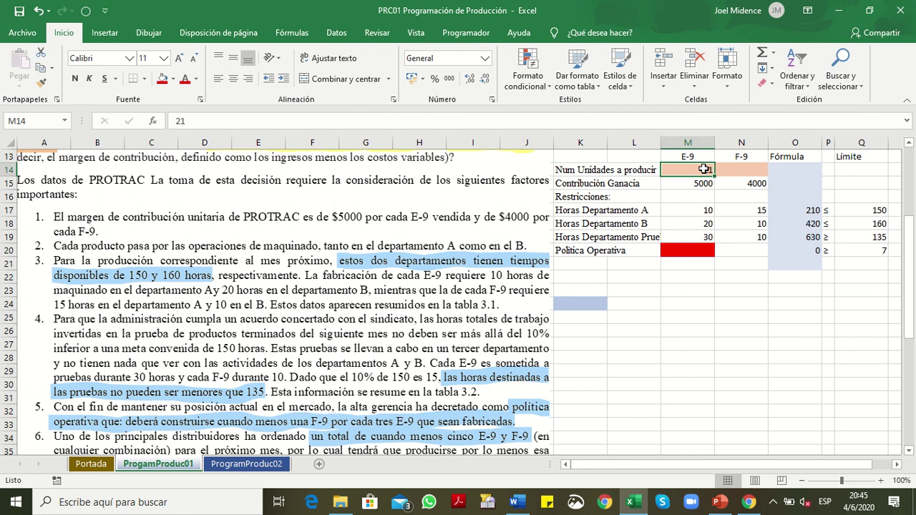
type("30")
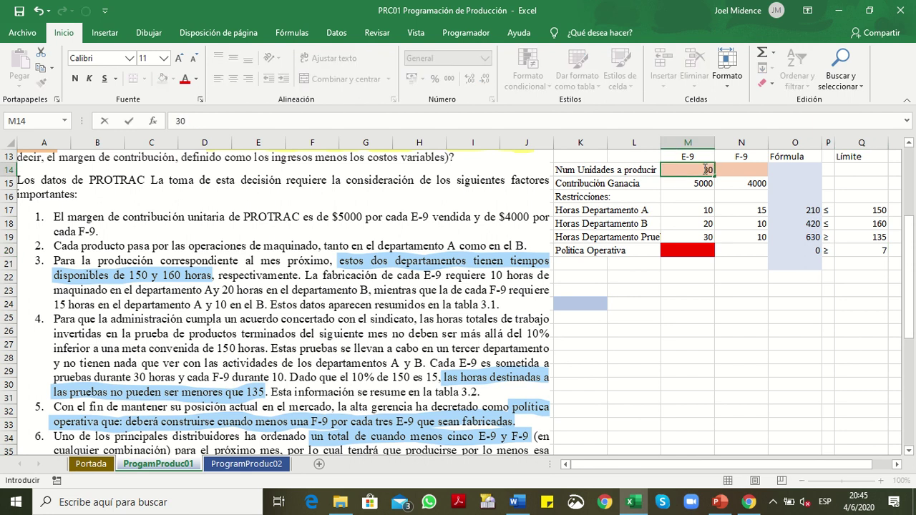
key("Return")
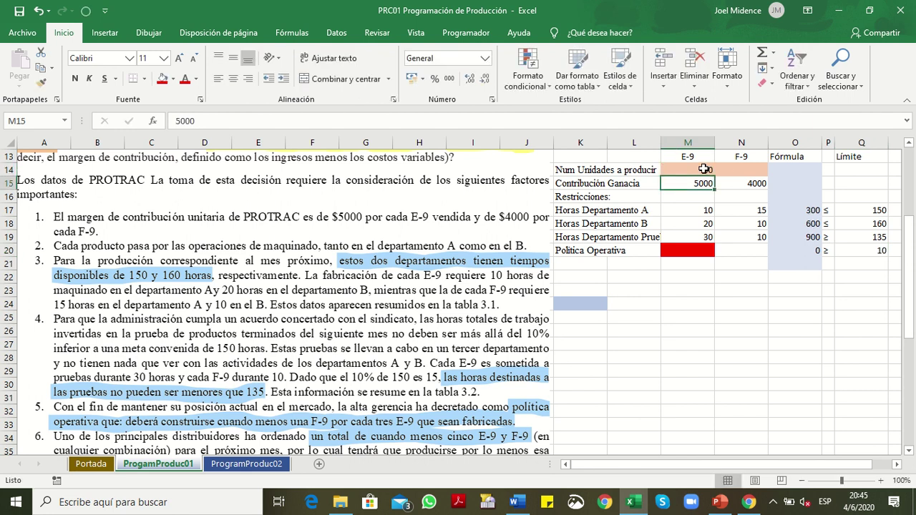
left_click(856, 250)
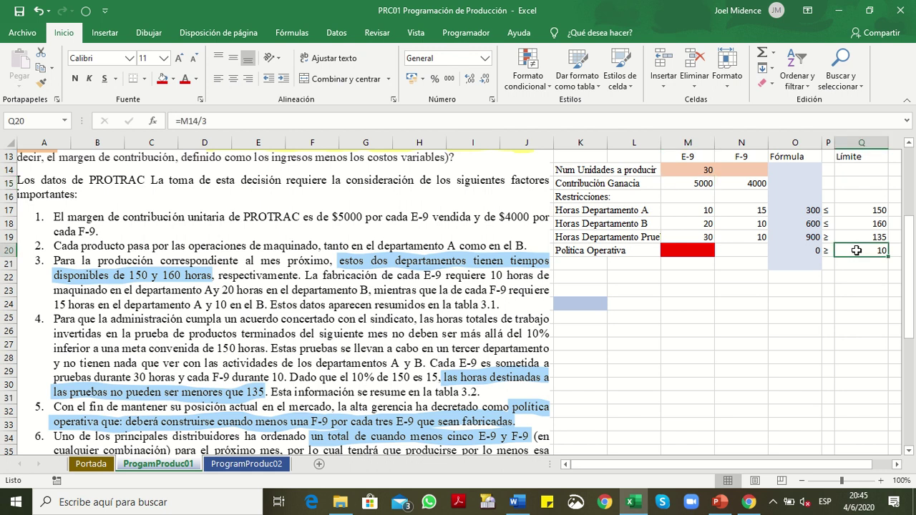
left_click(810, 252)
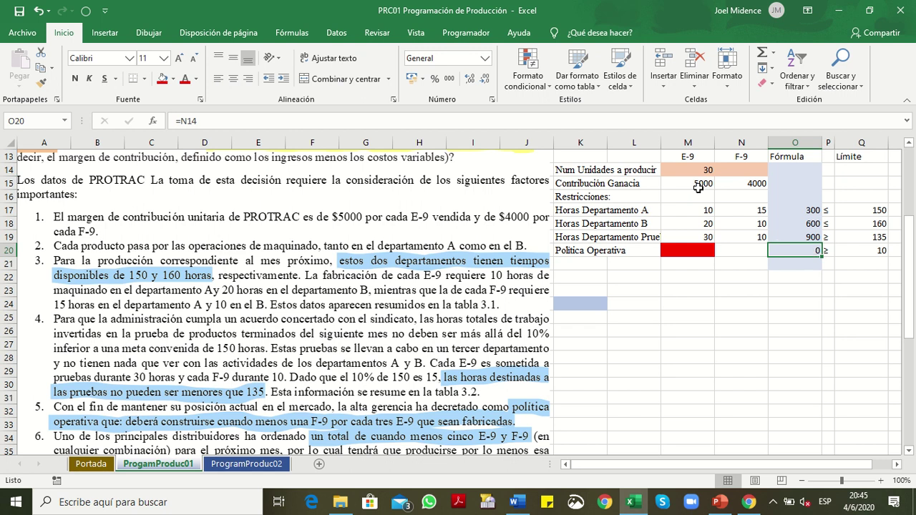
left_click(696, 171)
key("Delete")
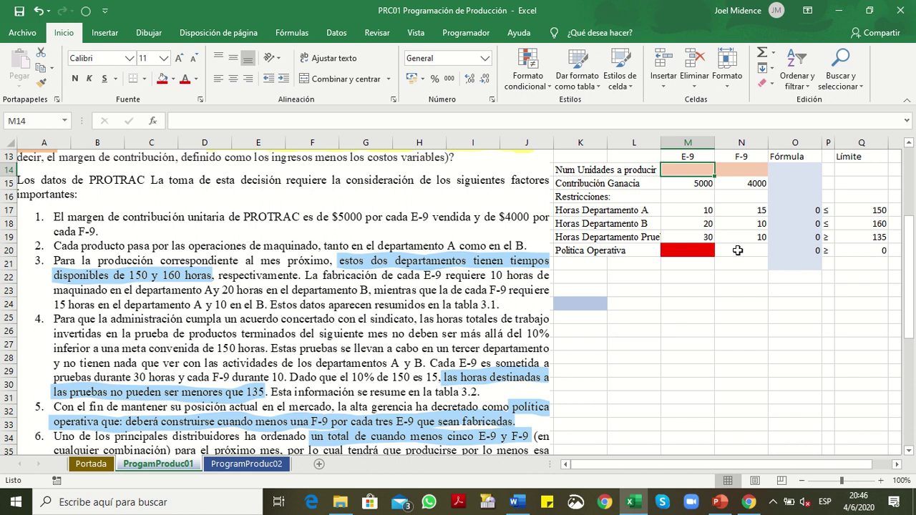
Remove the fill colour from the unused cell O21 below the Política Operativa formula
scroll(714, 265, "down", 1)
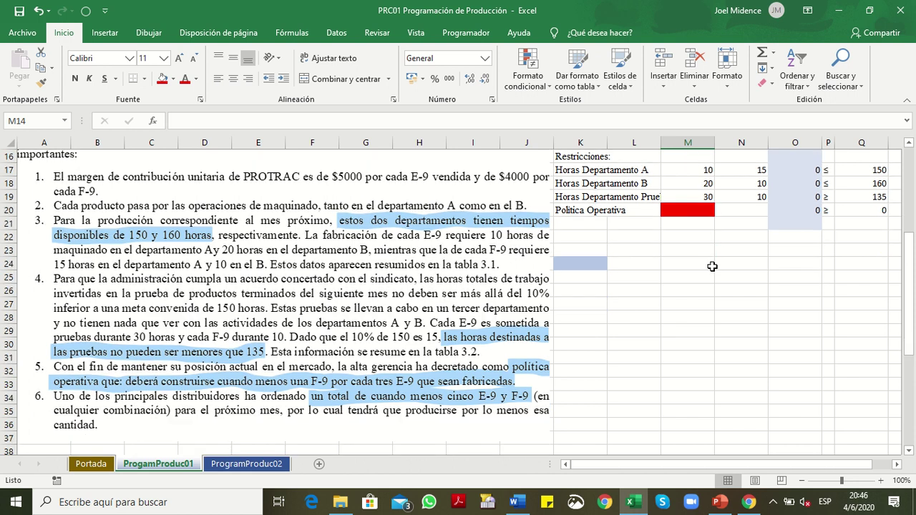
left_click(796, 223)
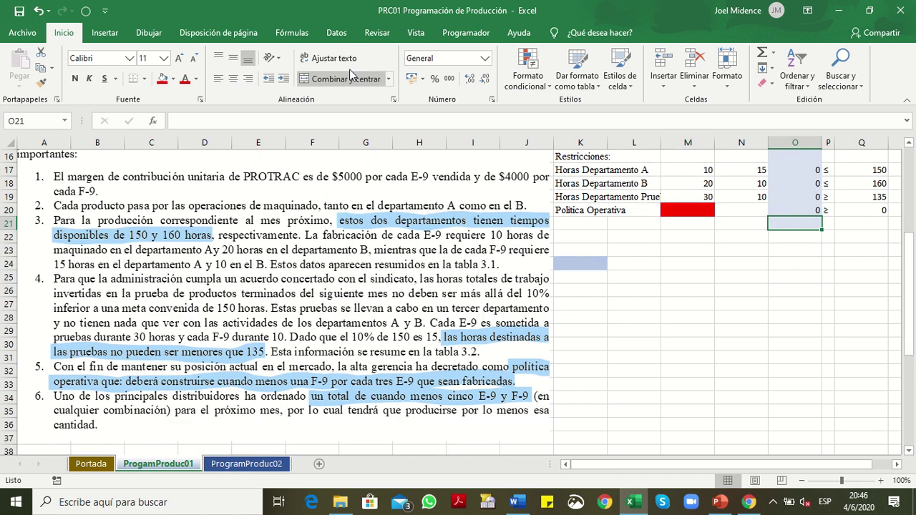
left_click(173, 79)
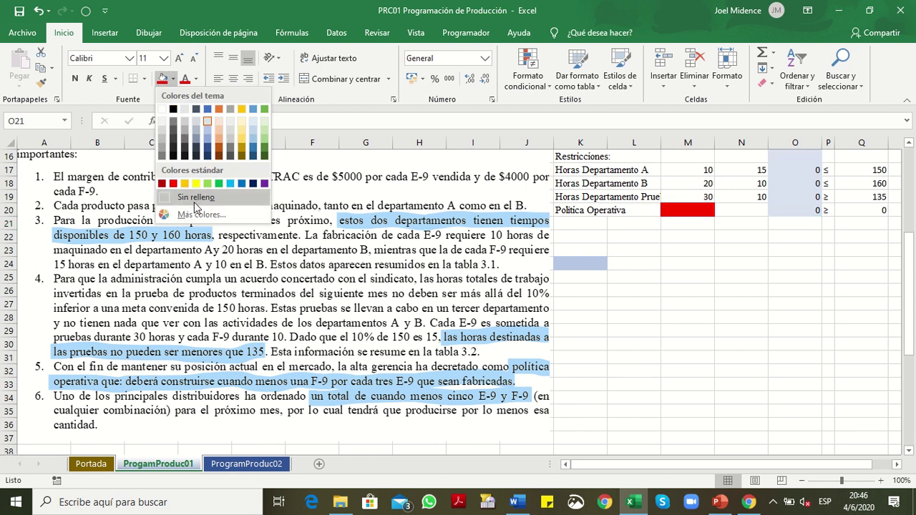
left_click(195, 198)
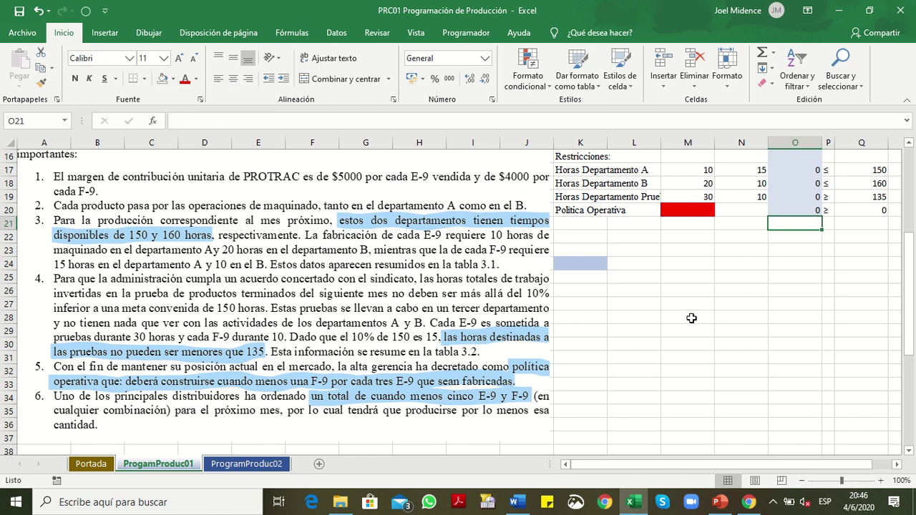
Enter 5 in cell Q14 as the limit for Num Unidades a producir, following the distributor's order in point 6
scroll(691, 318, "up", 2)
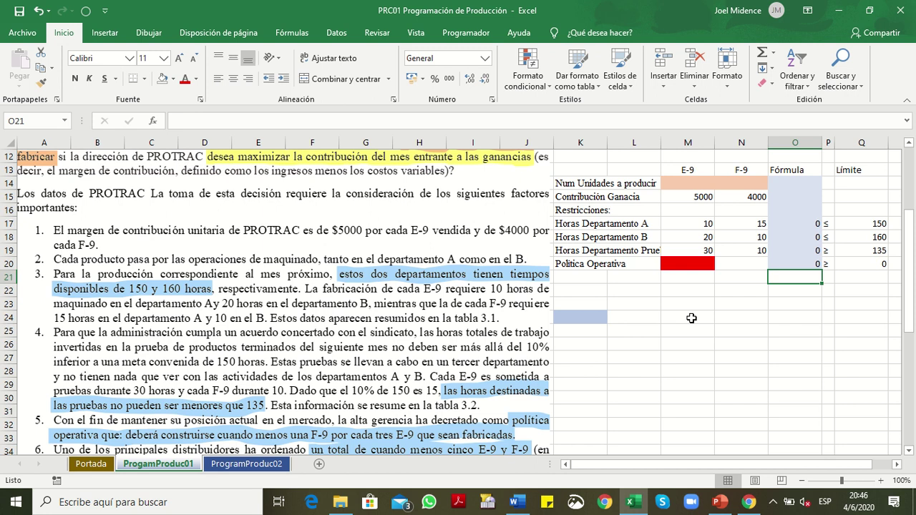
scroll(691, 317, "down", 1)
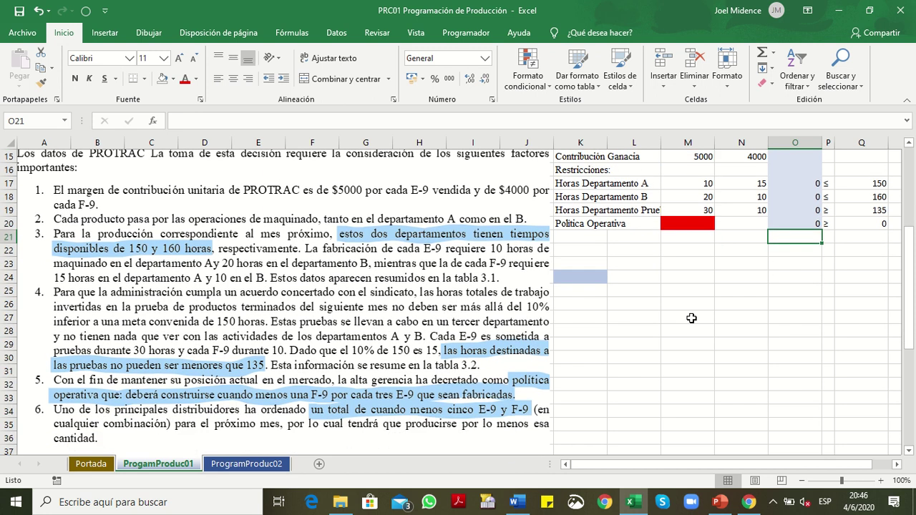
scroll(692, 318, "up", 1)
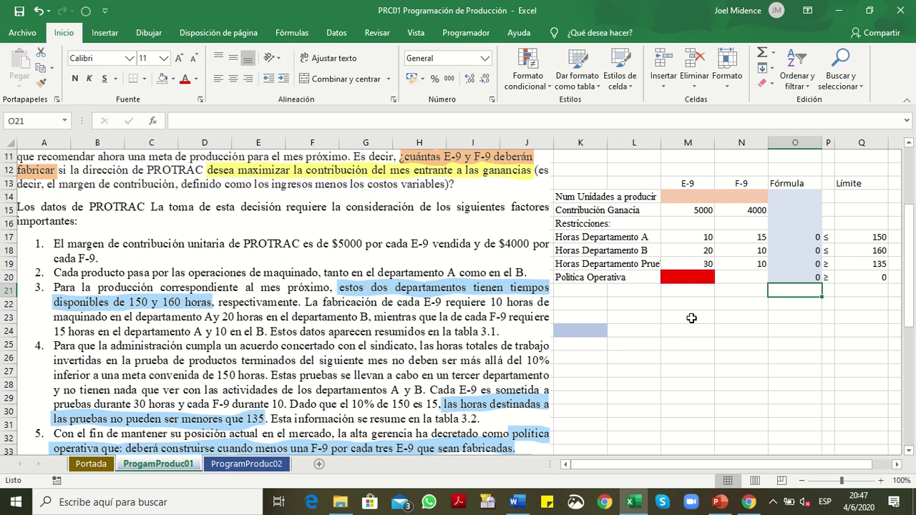
scroll(691, 318, "down", 3)
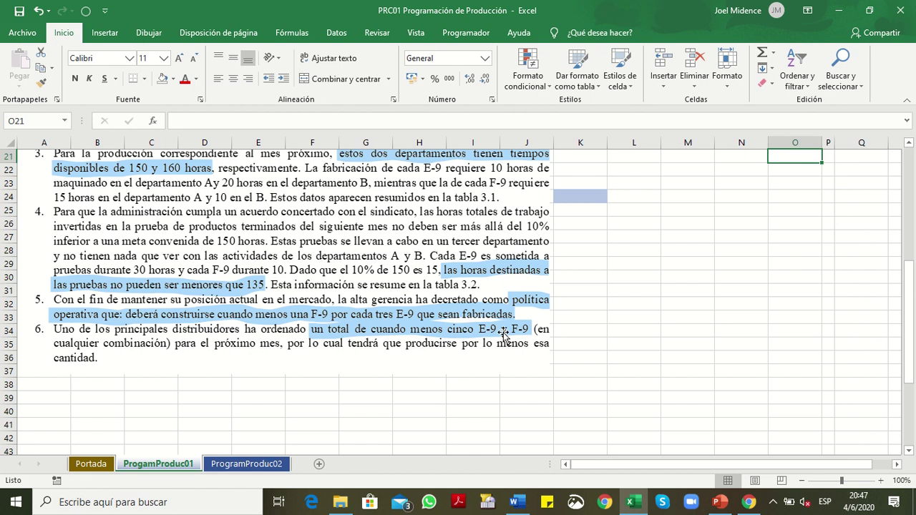
scroll(666, 299, "up", 3)
scroll(673, 295, "up", 1)
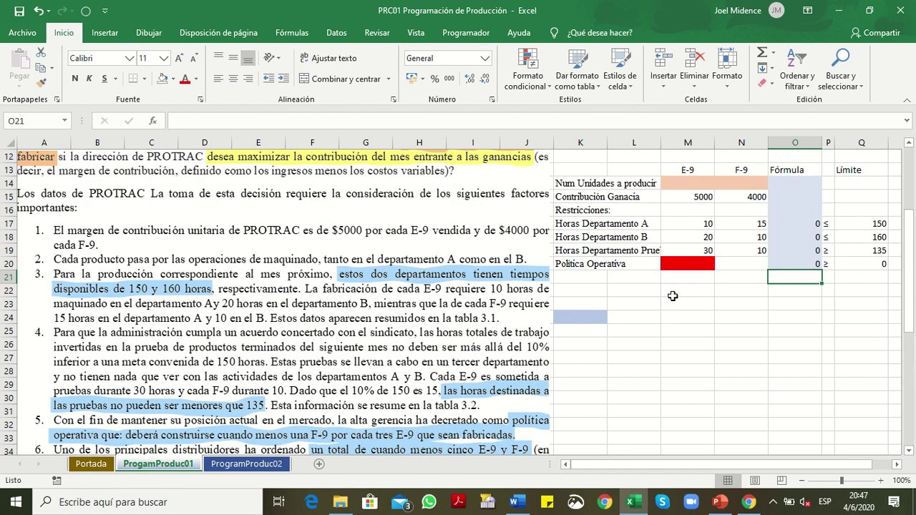
left_click(853, 185)
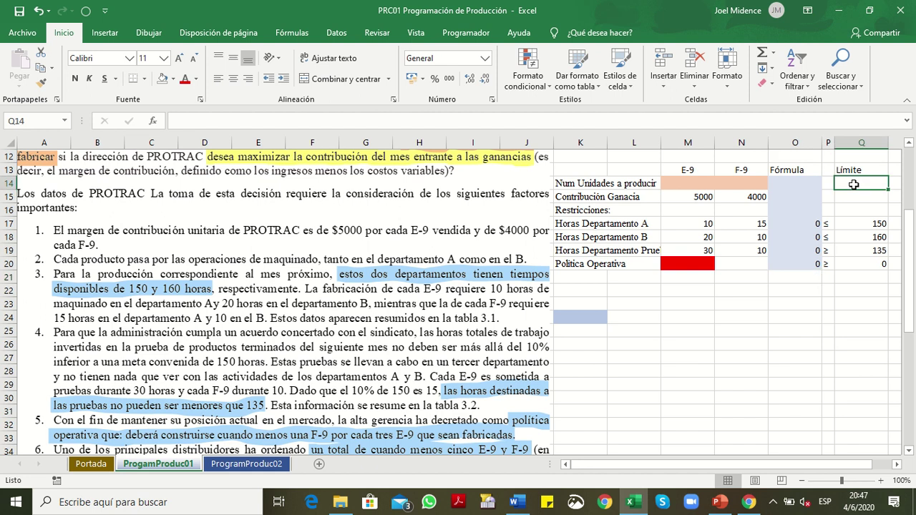
type("5")
key("Return")
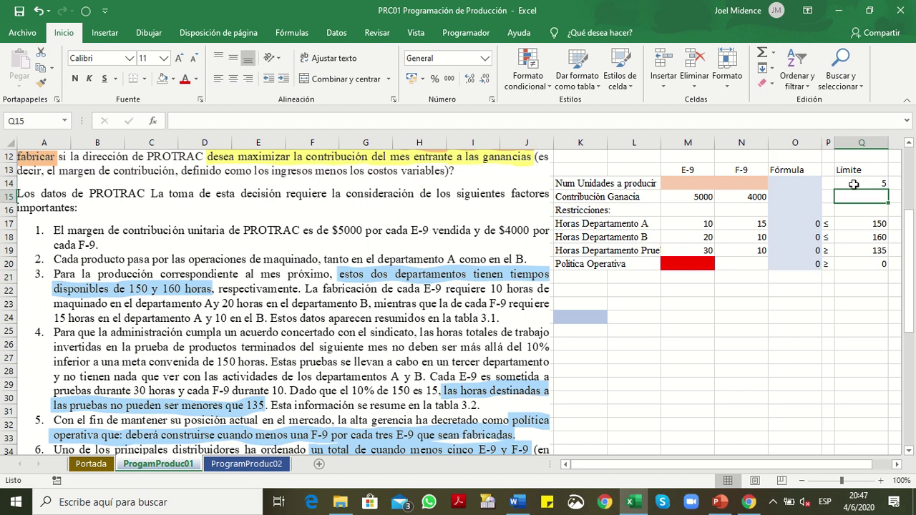
Enter the formula =M14+N14 in cell O14 to total the E-9 and F-9 units to produce
left_click(598, 277)
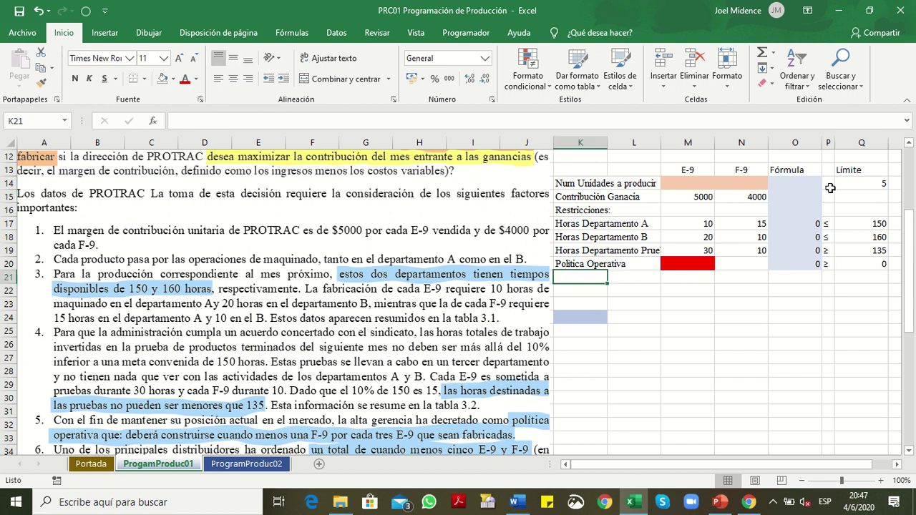
left_click(860, 185)
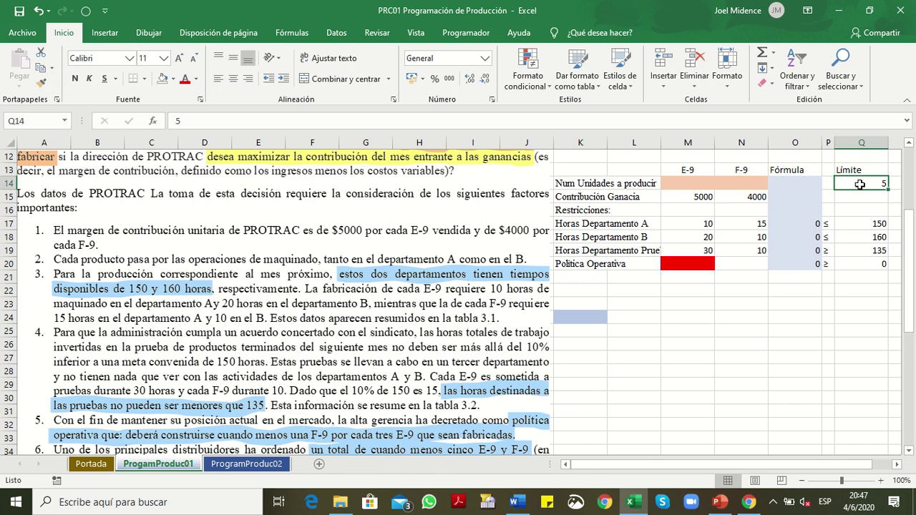
left_click(800, 185)
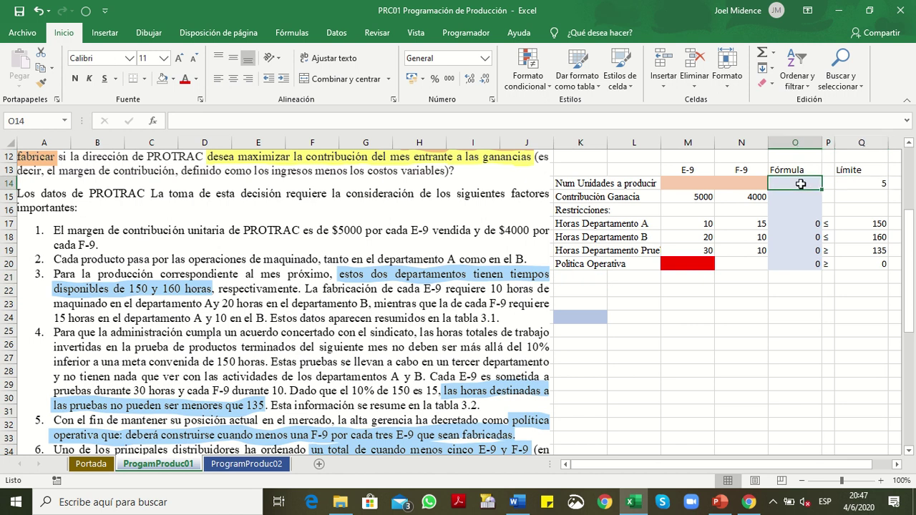
type("=")
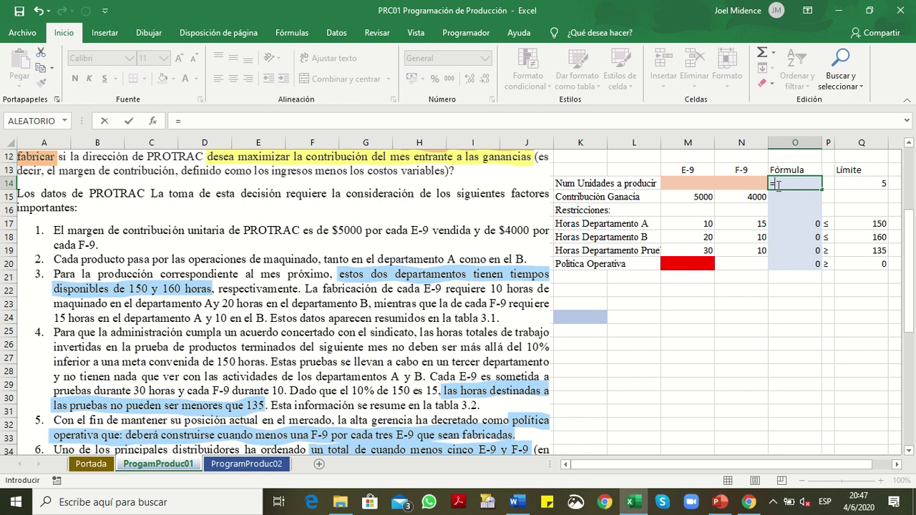
left_click(693, 183)
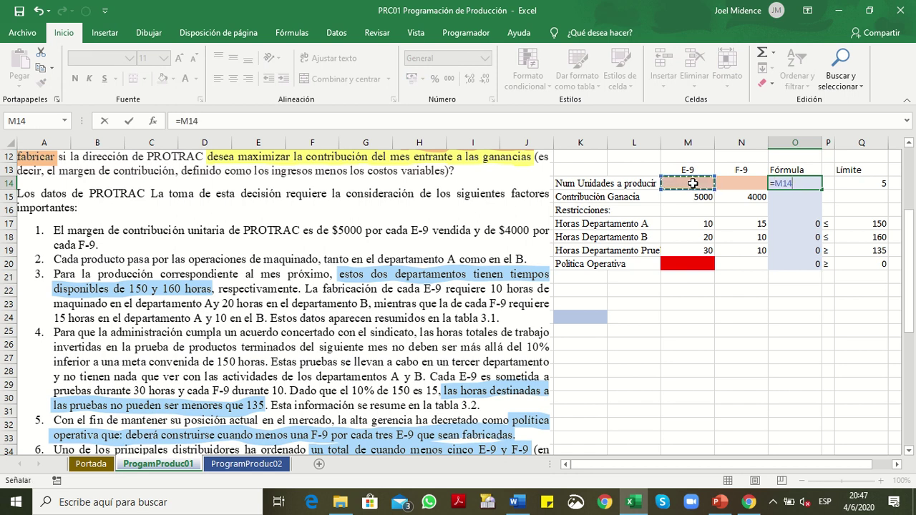
type("+")
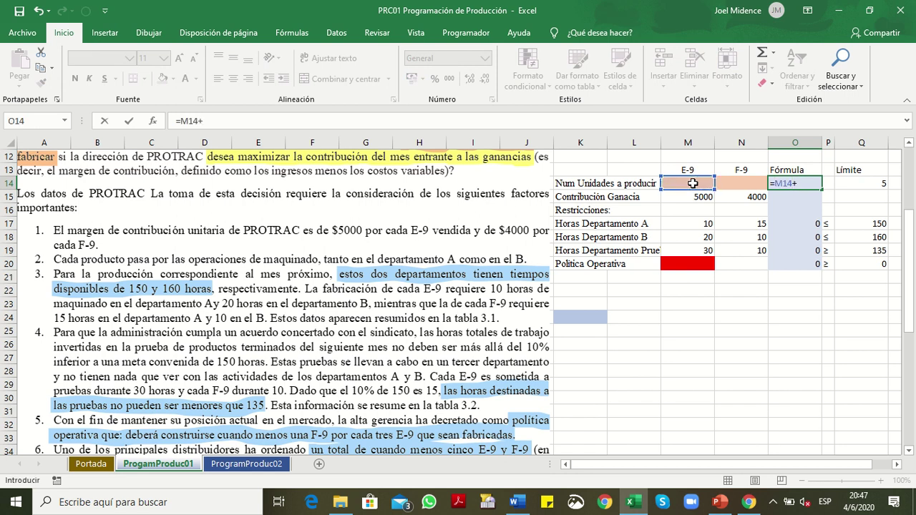
left_click(729, 182)
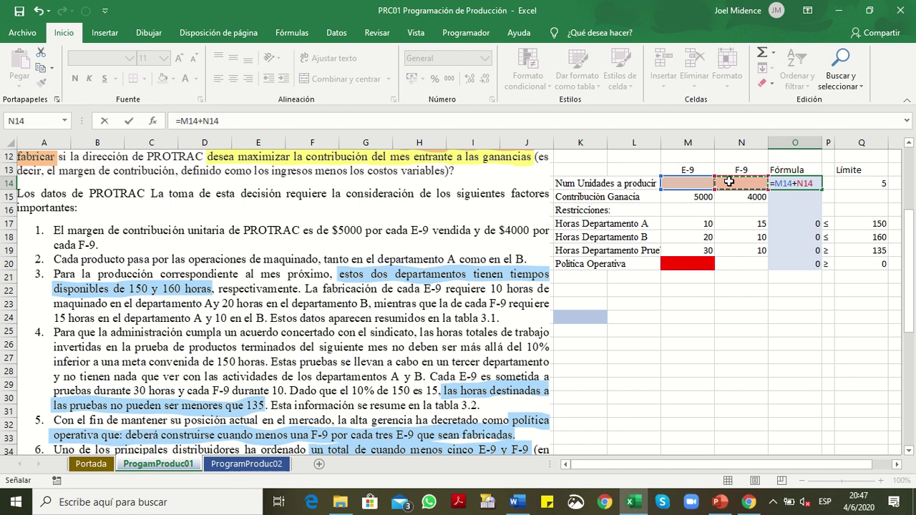
key("Return")
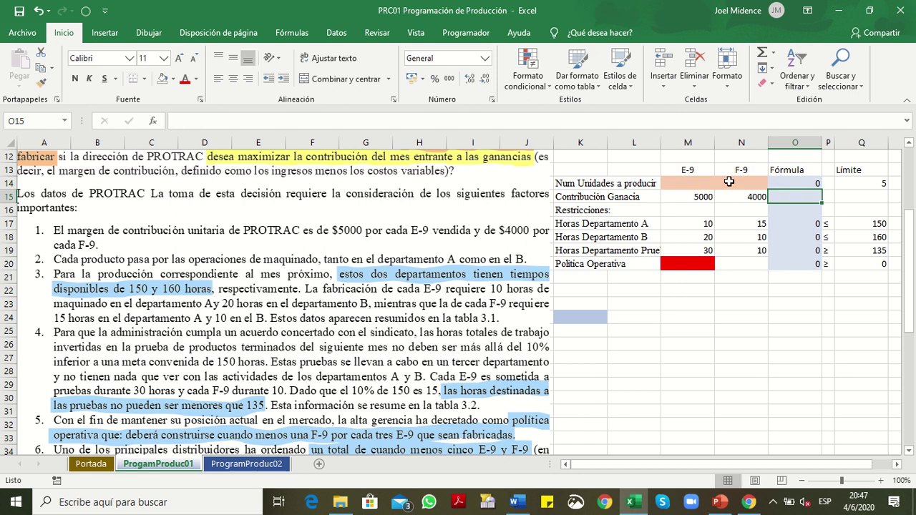
Check the total formula and limit of the Num Unidades a producir row, and copy the ≥ sign from P20 into P14
left_click(814, 182)
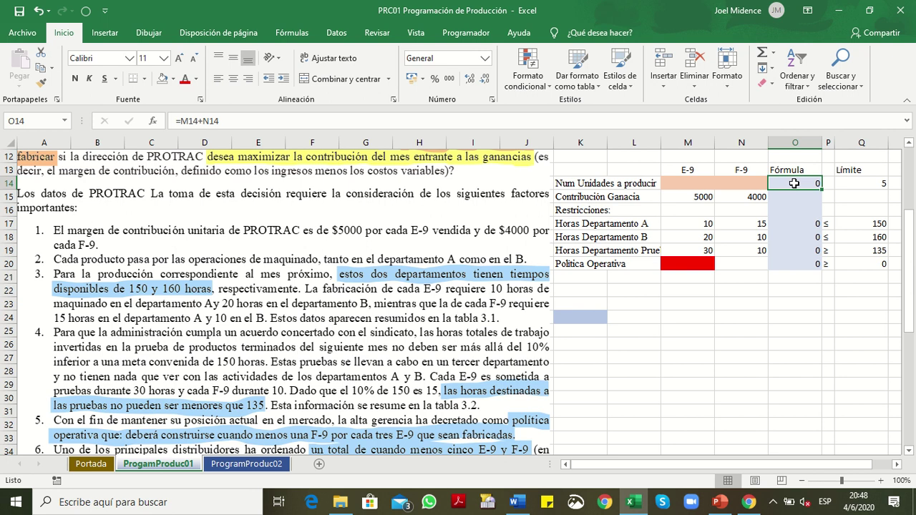
left_click_drag(690, 185, 724, 184)
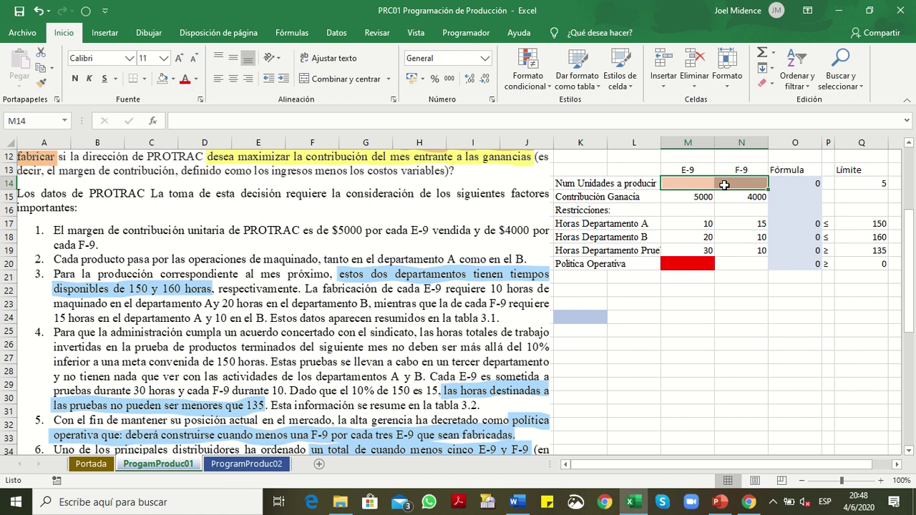
left_click(786, 182)
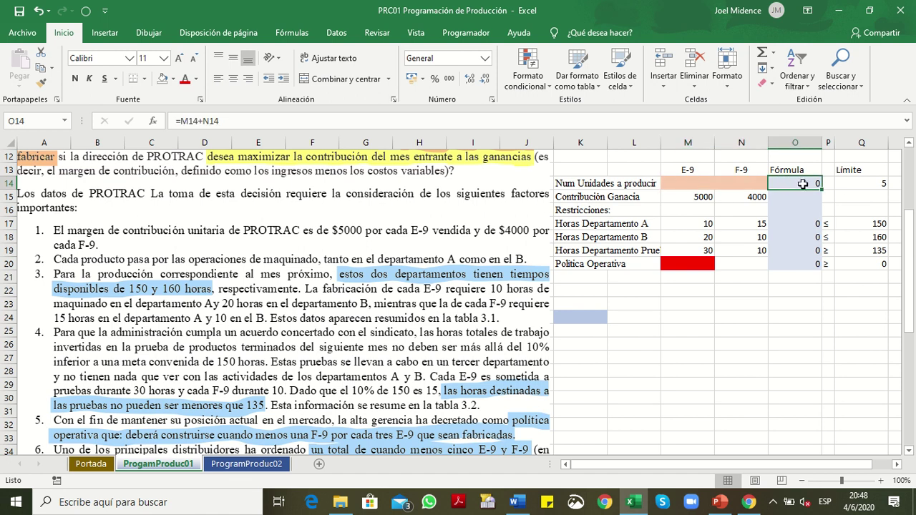
left_click(864, 185)
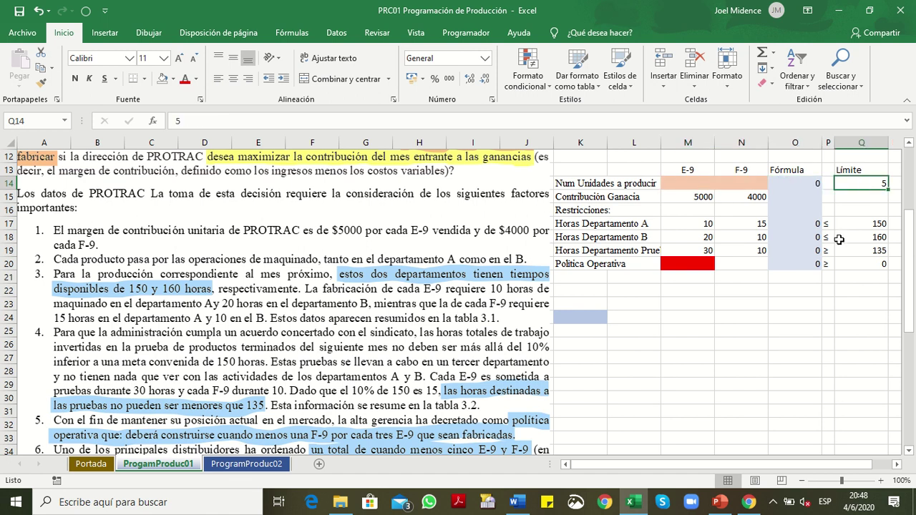
left_click(828, 265)
key("ctrl+c")
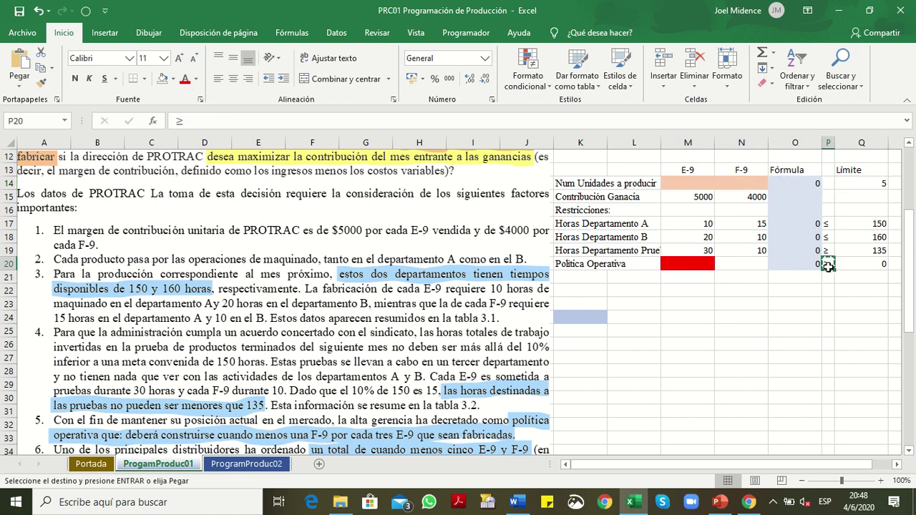
left_click(827, 183)
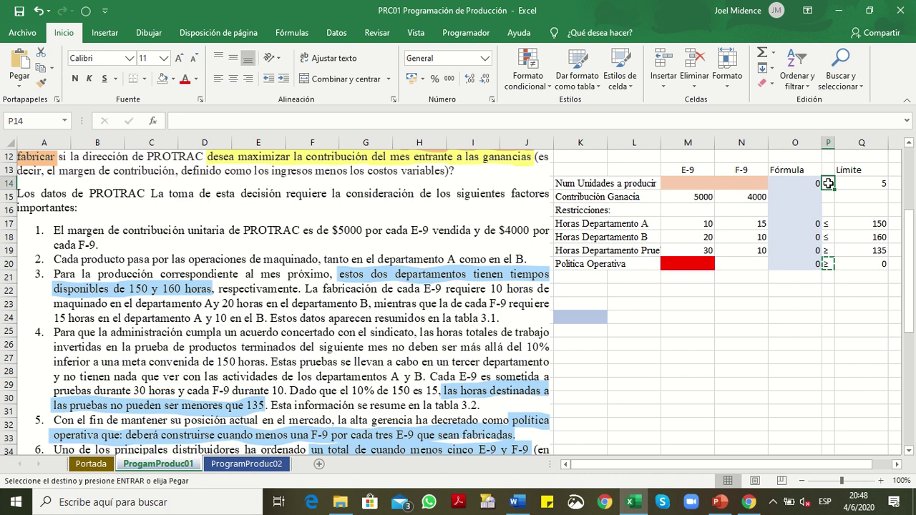
key("ctrl+v")
left_click(805, 237)
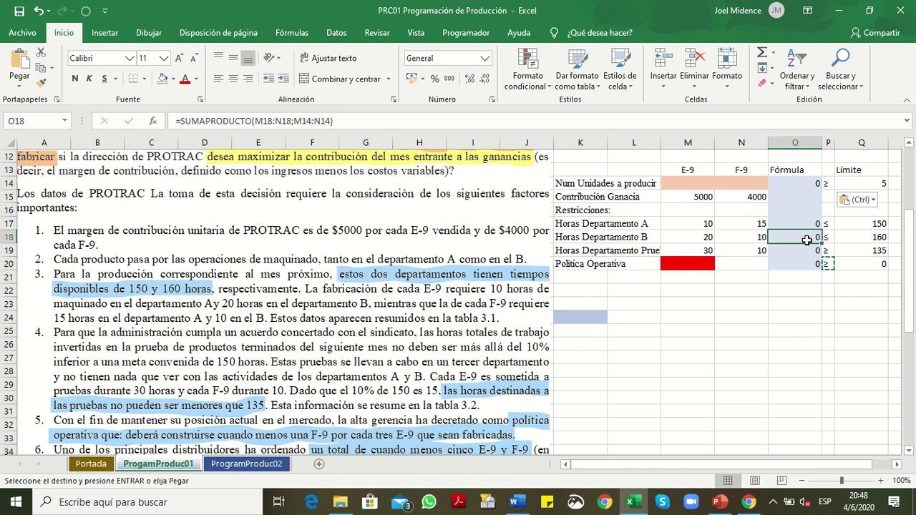
Cancel the pending copy and review the total formula in O14, the three modelling guidelines and the model table K13:Q20
key("Escape")
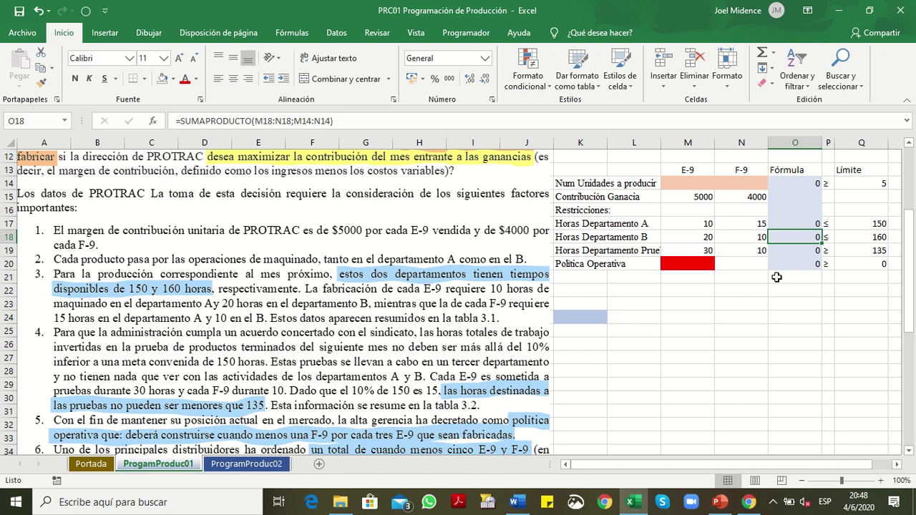
left_click(812, 185)
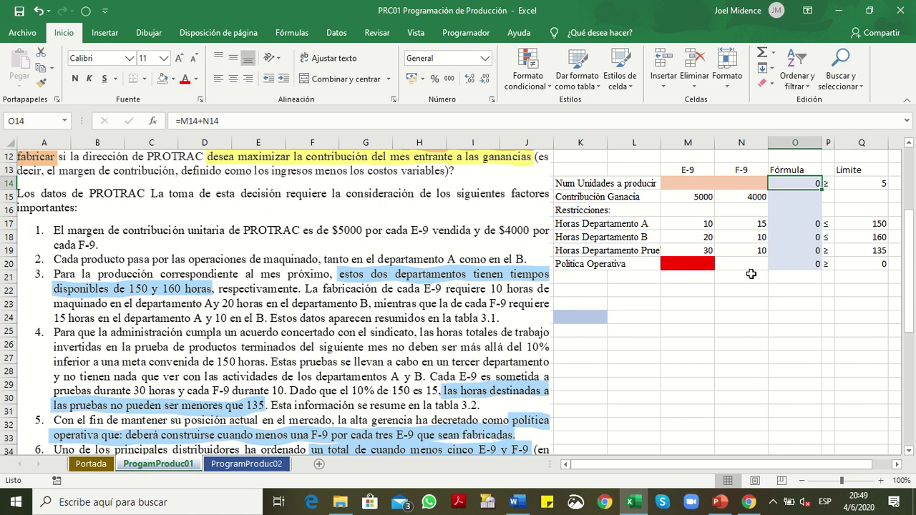
left_click(746, 275)
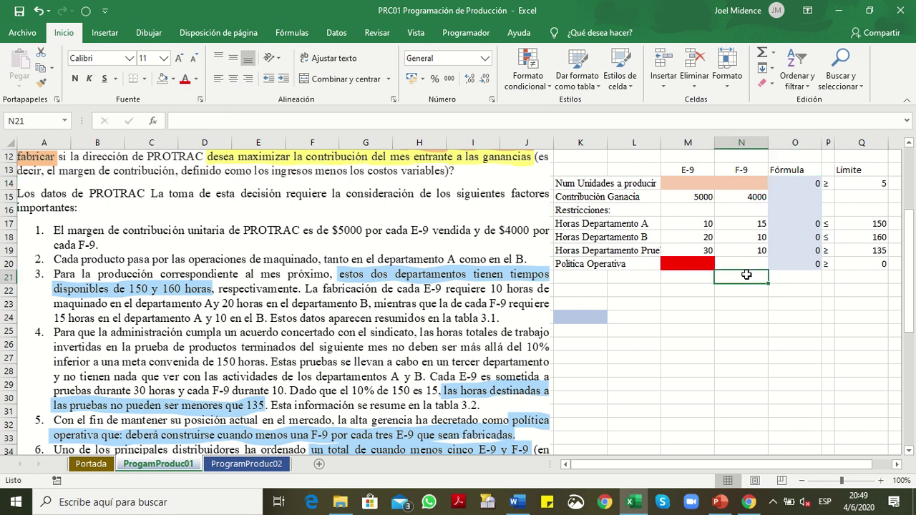
scroll(747, 274, "up", 3)
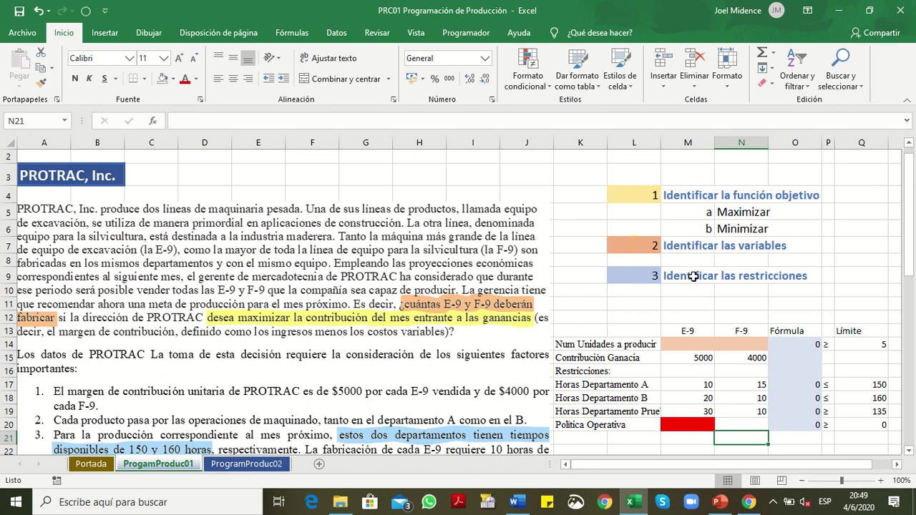
scroll(693, 277, "down", 3)
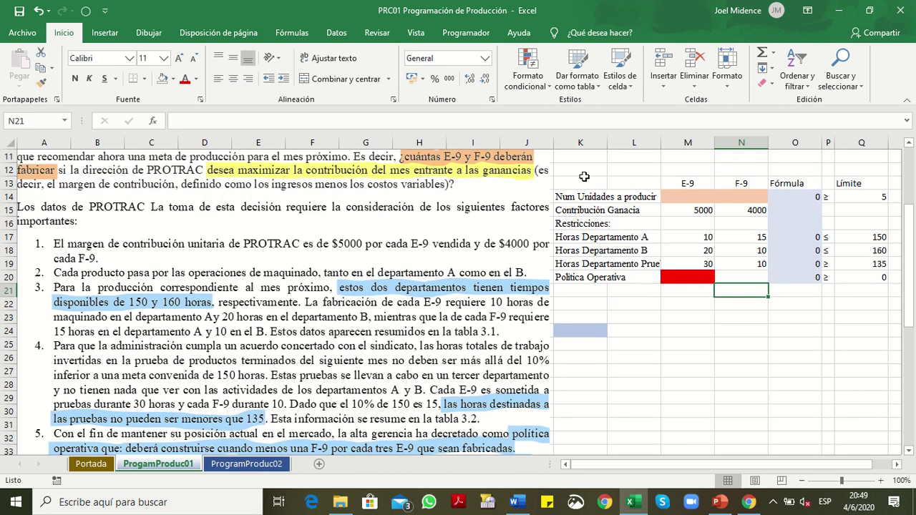
left_click_drag(584, 176, 854, 273)
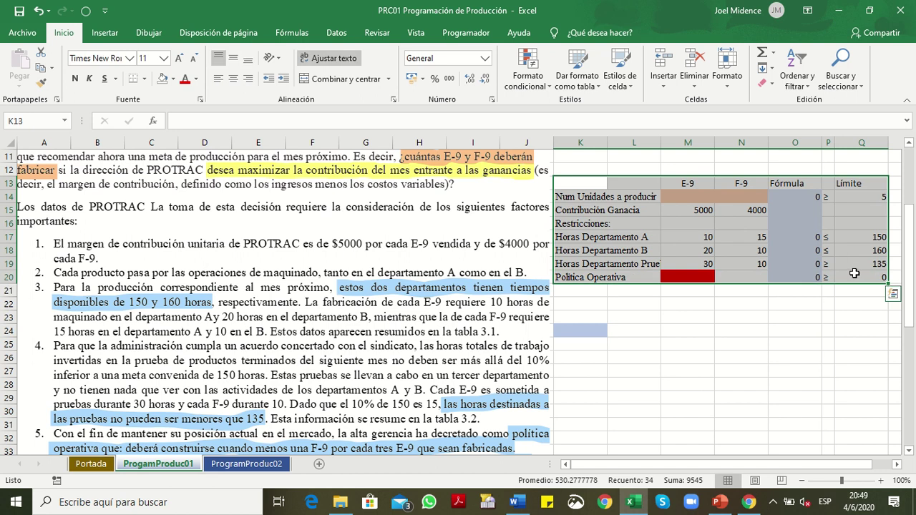
left_click(785, 251)
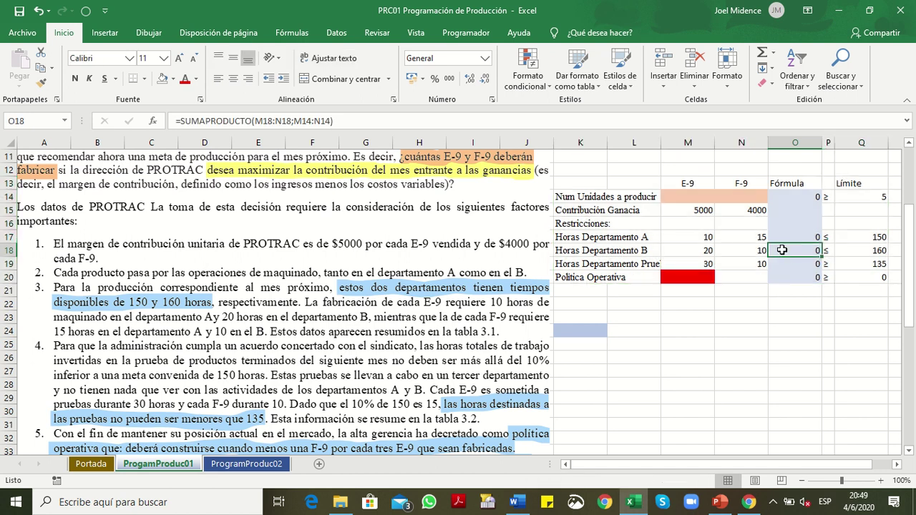
left_click(337, 33)
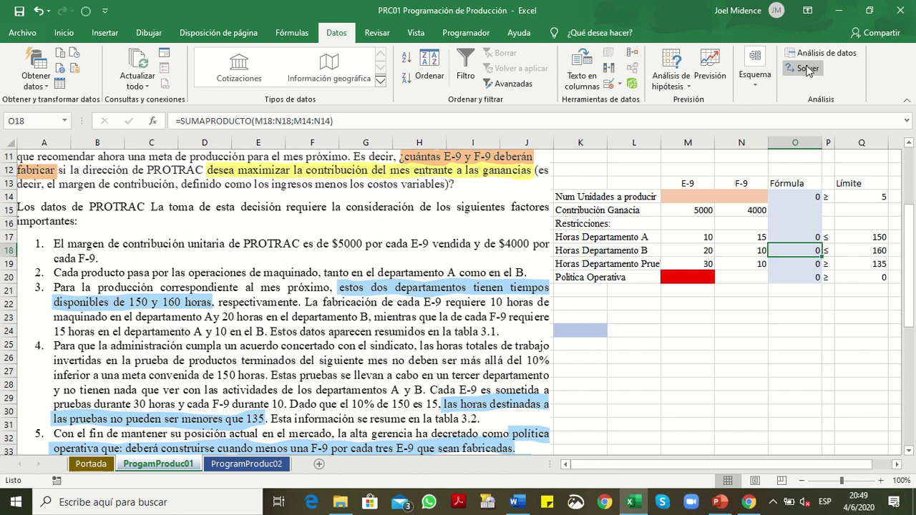
left_click(806, 69)
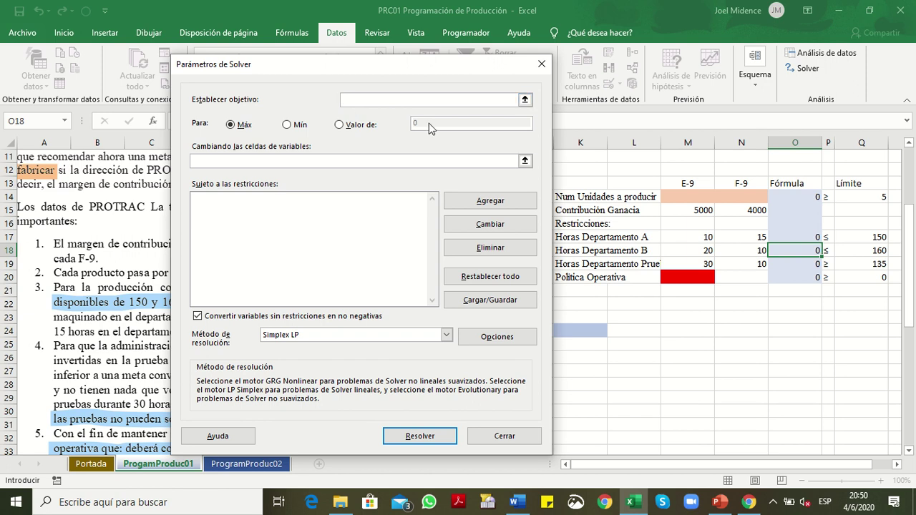
left_click(542, 66)
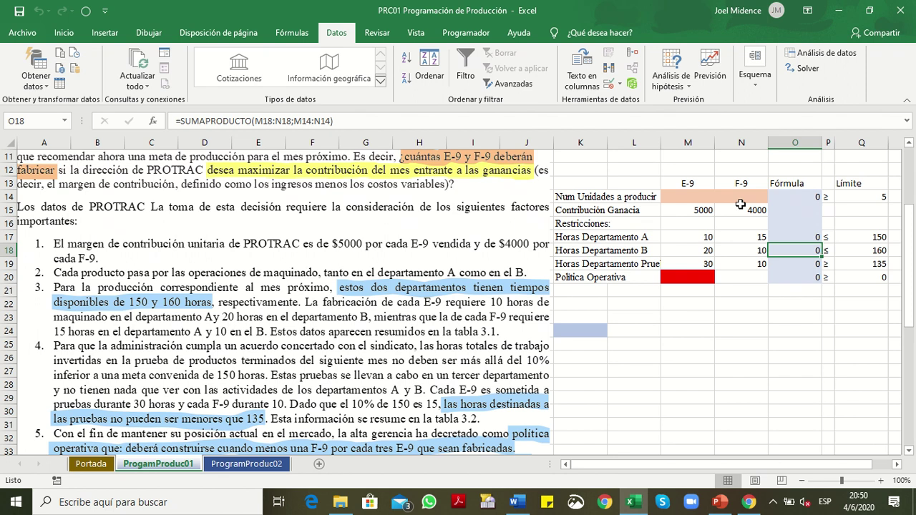
Fill the objective cell O15 in the Contribución Ganacia row with light green
left_click(786, 211)
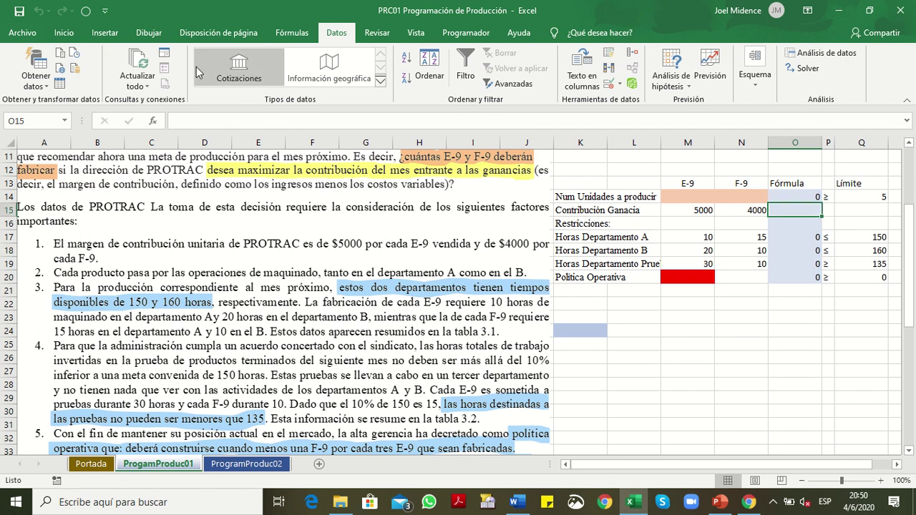
left_click(65, 35)
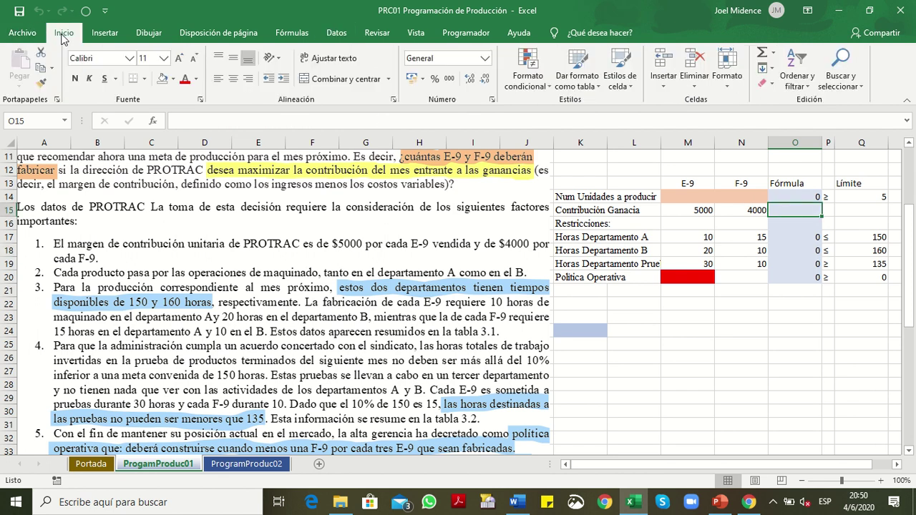
left_click(172, 79)
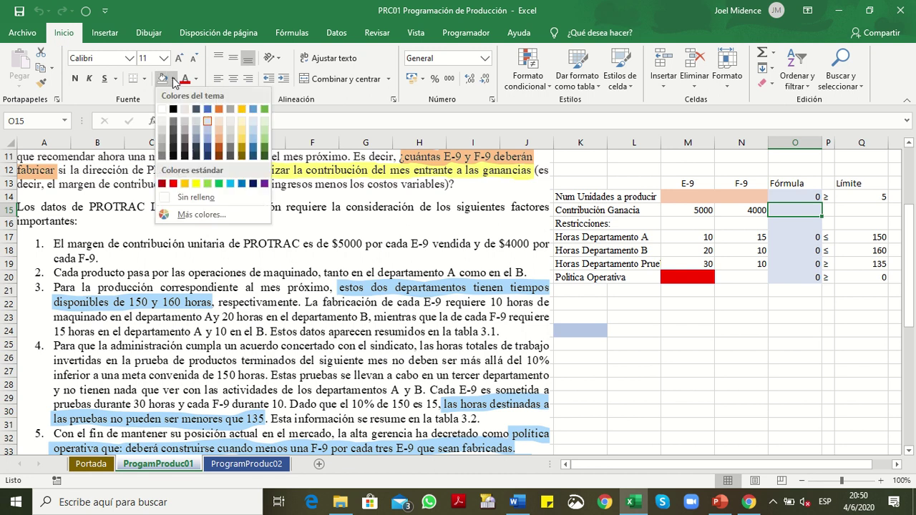
left_click(267, 136)
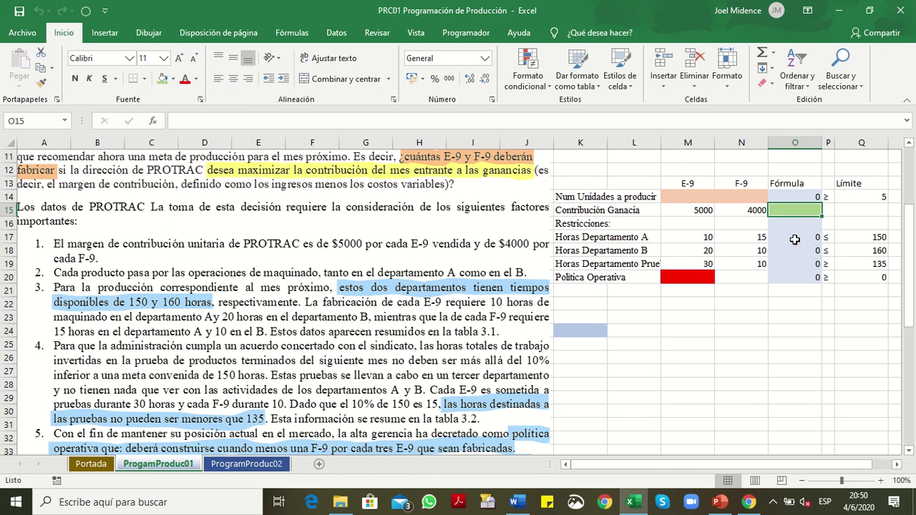
Enter the formula =M15*M14+N15*N14 in O15 to calculate the total contribution of E-9 and F-9
type("=")
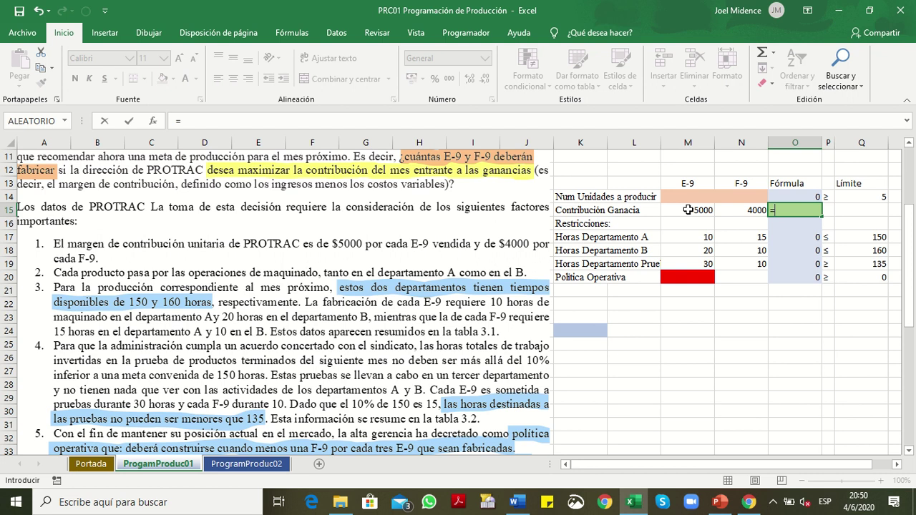
left_click(688, 210)
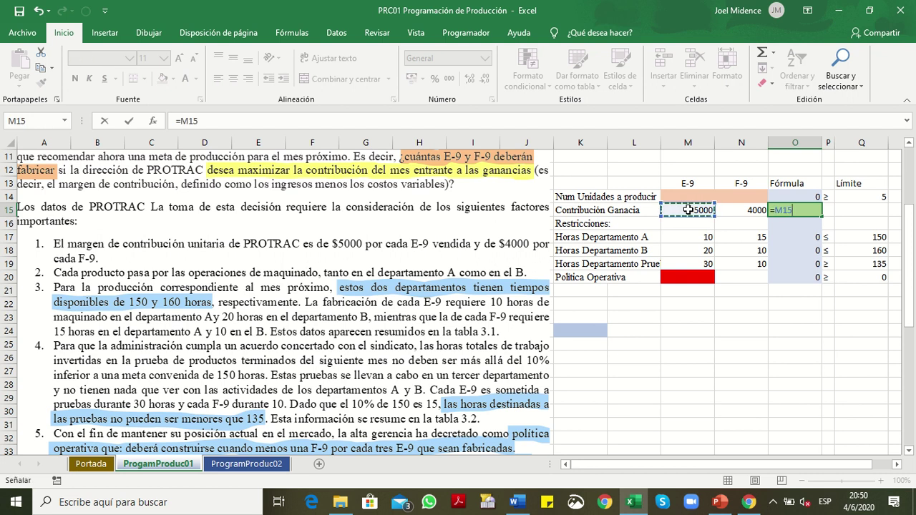
type("*")
left_click(688, 197)
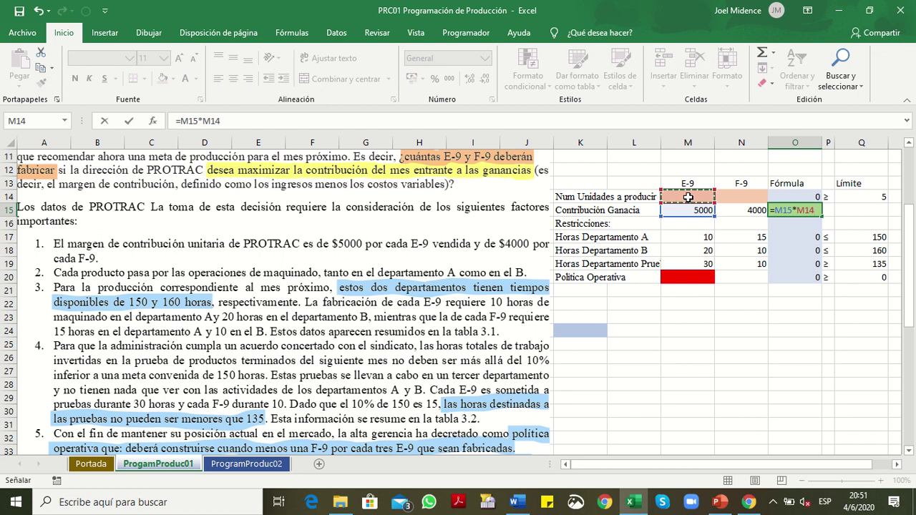
type("+")
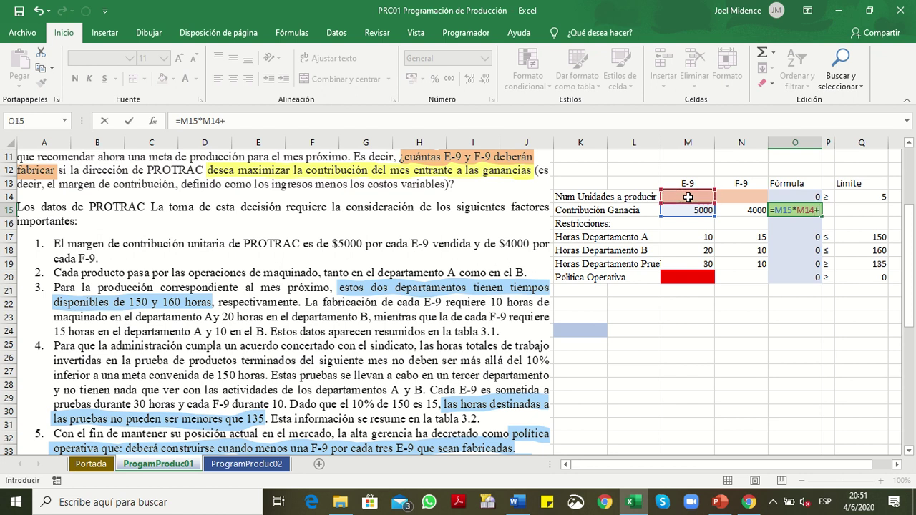
left_click(729, 210)
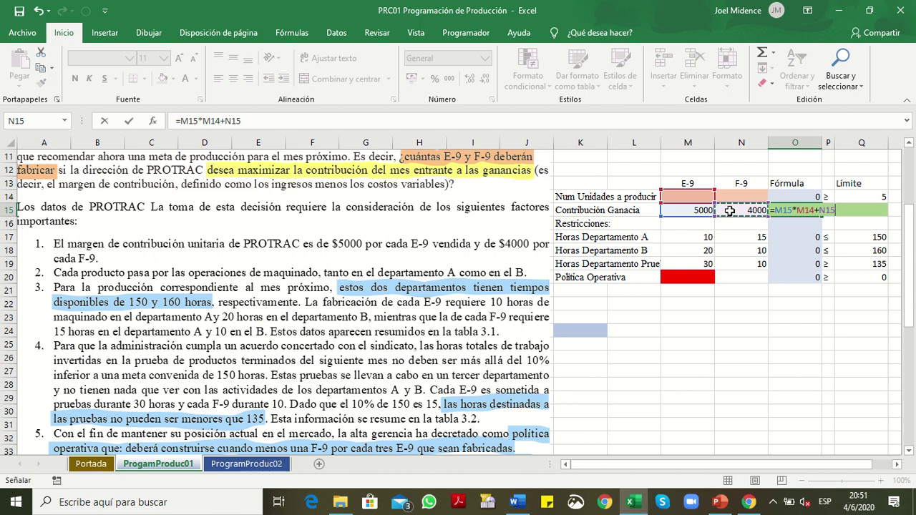
type("*")
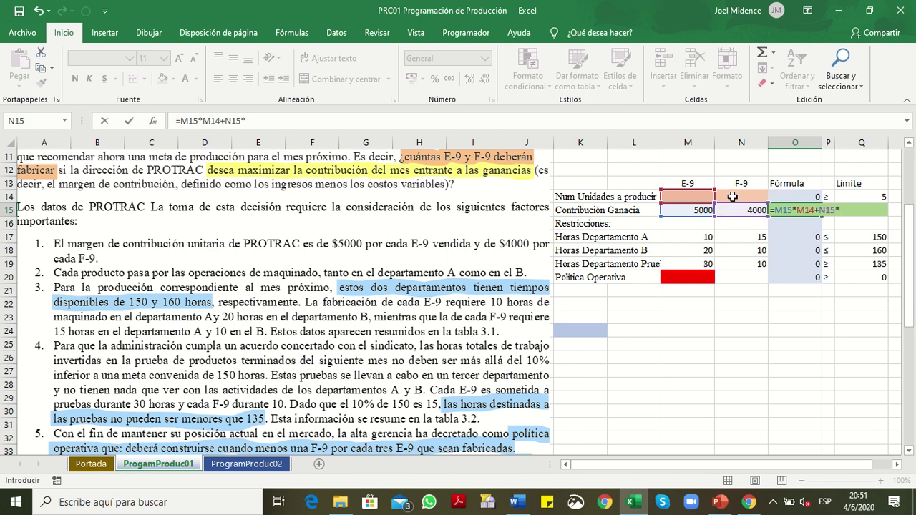
left_click(733, 196)
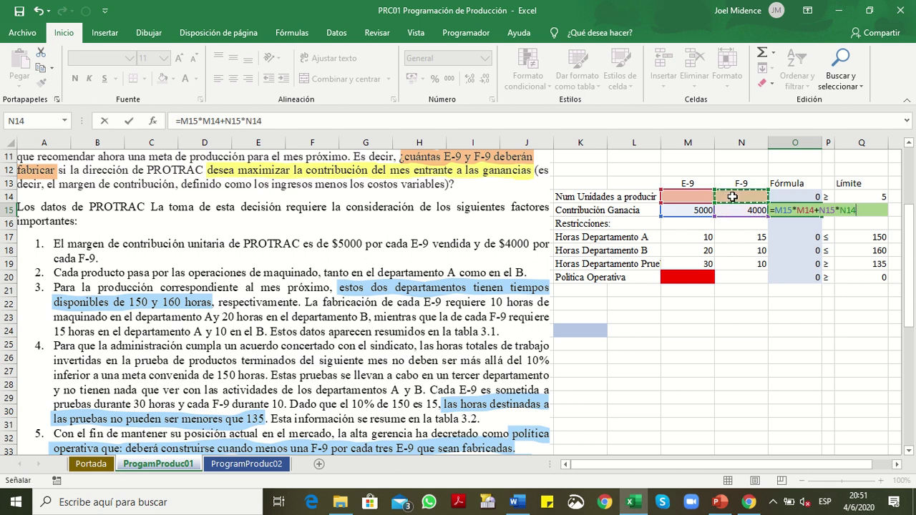
key("Return")
Replace the formula in O15 with =SUMAPRODUCTO(M15:N15;M14:N14) for the total contribution
left_click(787, 210)
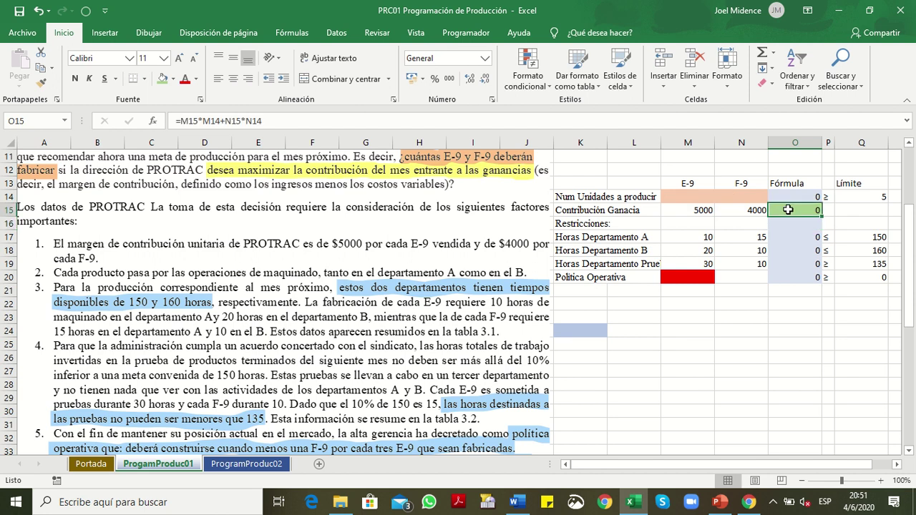
type("=suma")
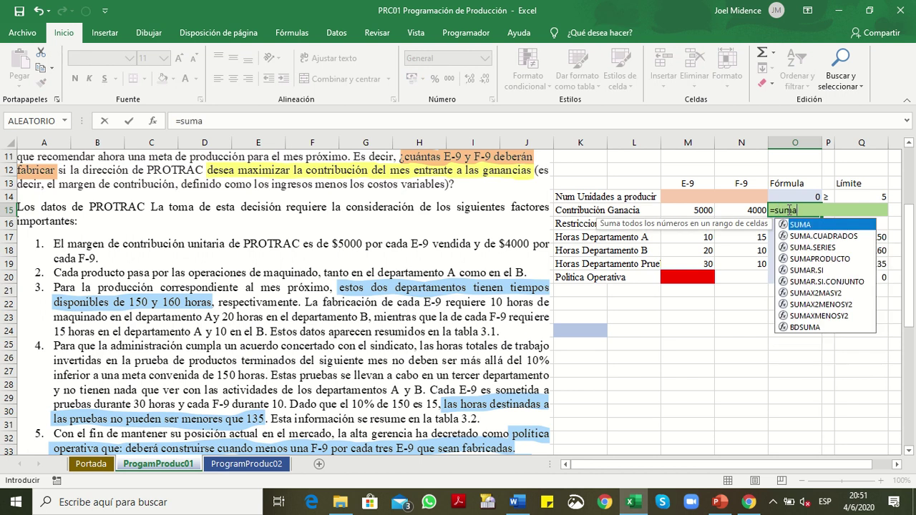
left_click(848, 259)
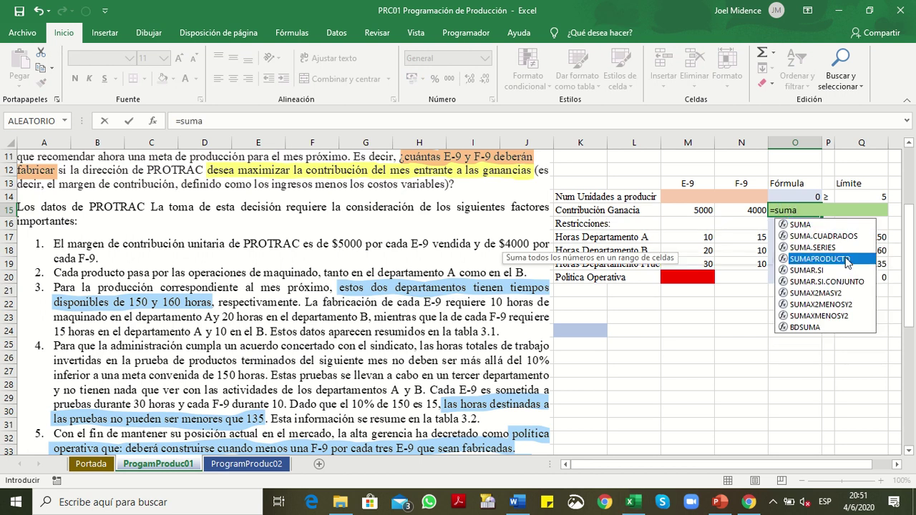
double_click(848, 258)
left_click_drag(703, 210, 726, 209)
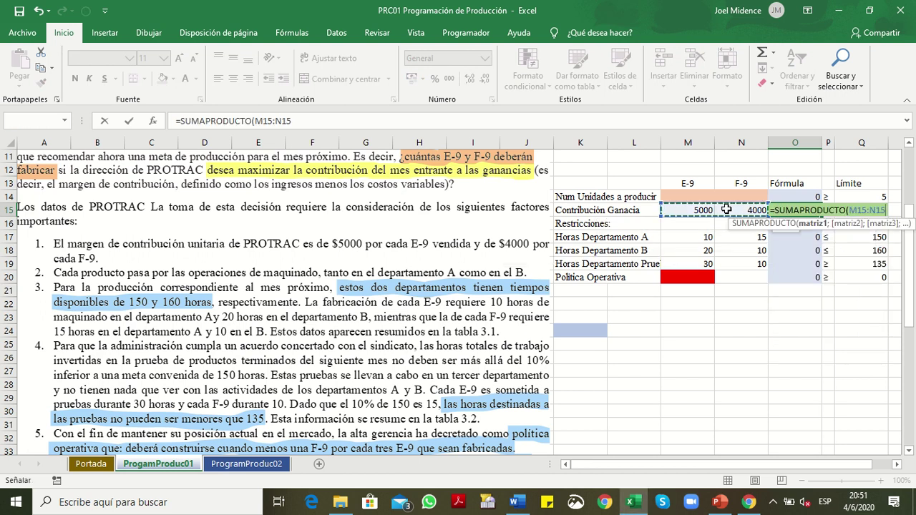
type(";")
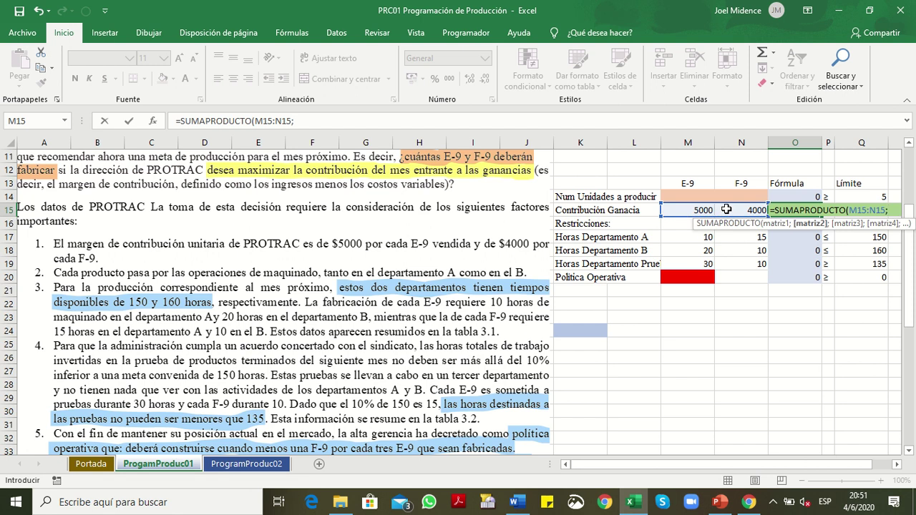
left_click_drag(696, 197, 730, 196)
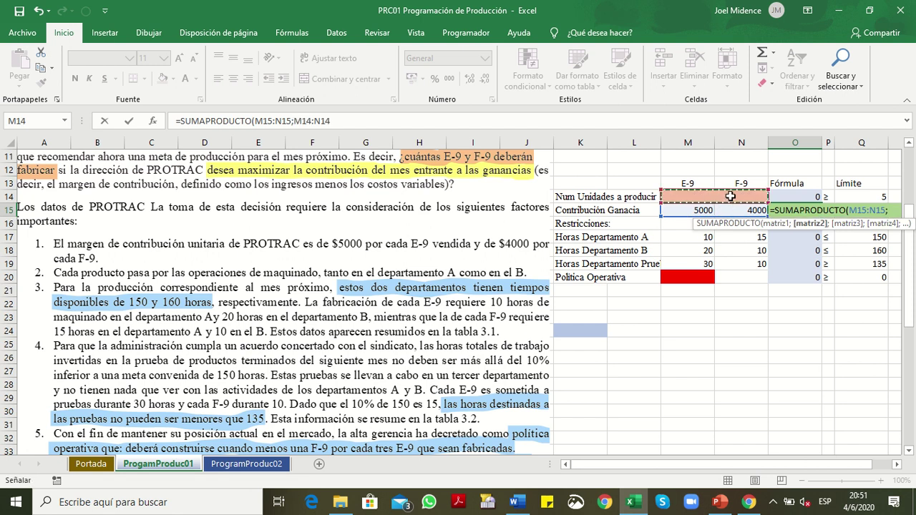
key("Return")
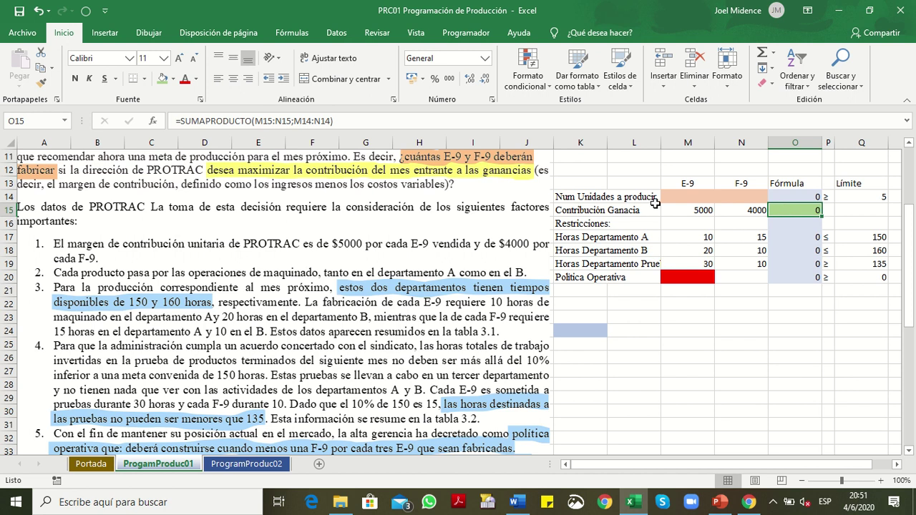
Review the objective formula in O15 and the constraint formulas in O17:O20, checking which cells each one references
left_click_drag(582, 208, 780, 208)
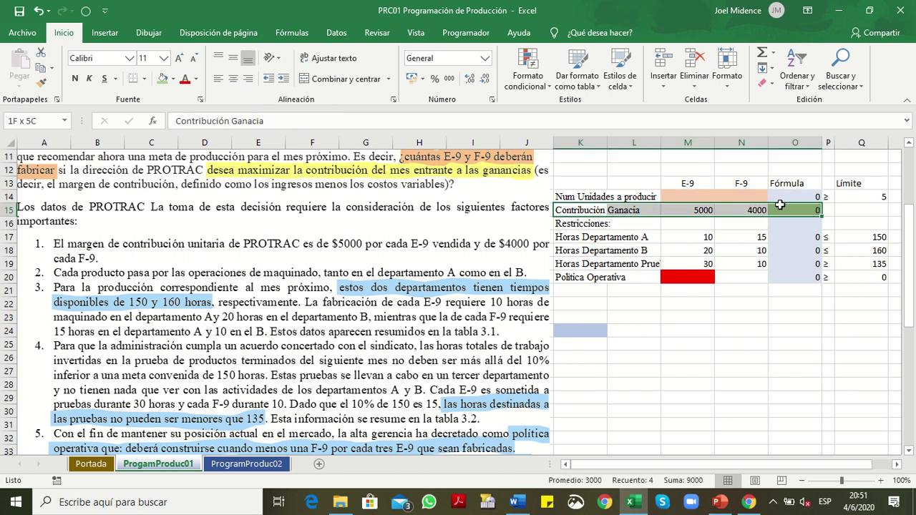
left_click(782, 208)
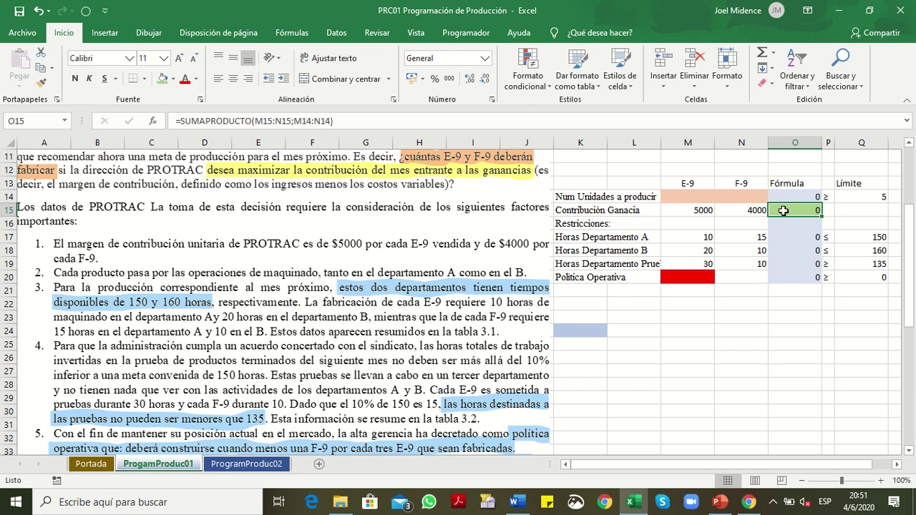
double_click(784, 210)
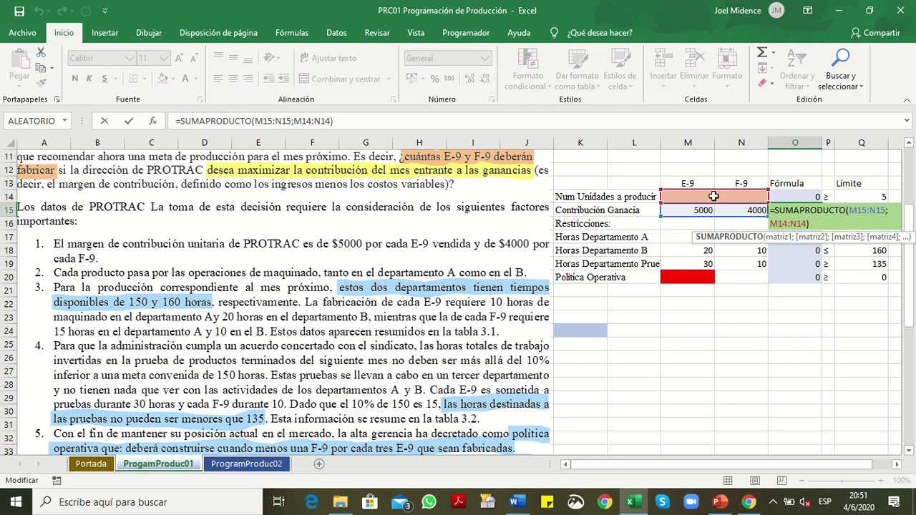
key("Return")
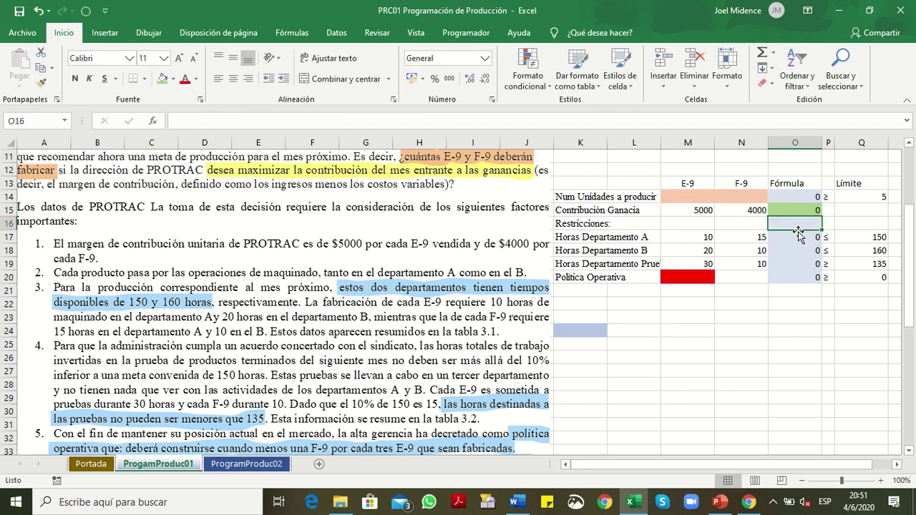
double_click(797, 236)
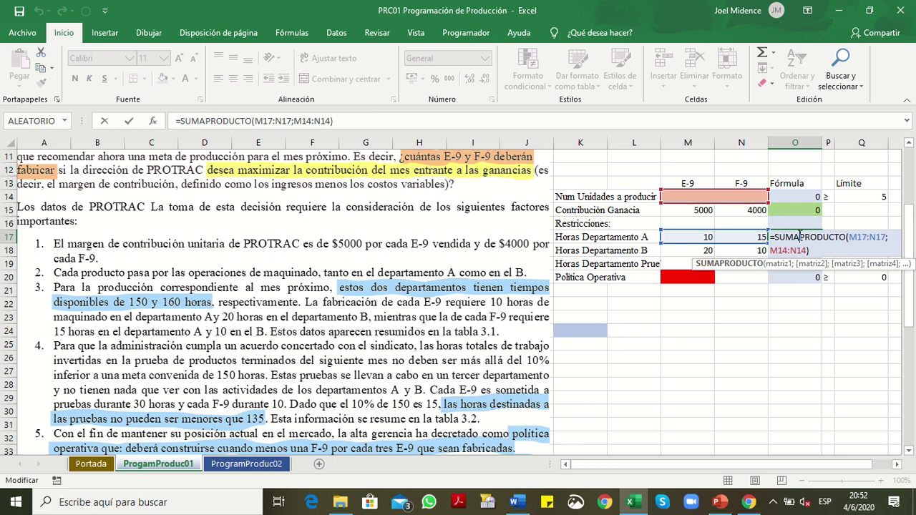
key("Return")
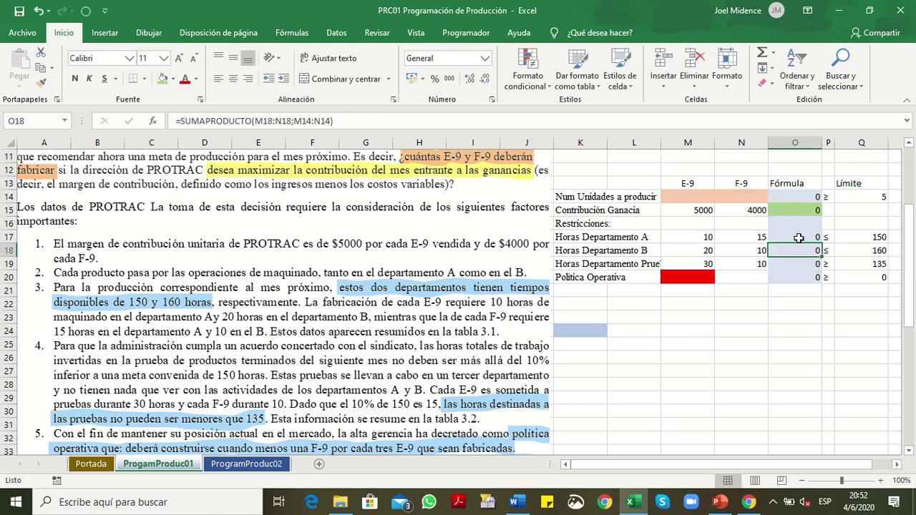
double_click(798, 246)
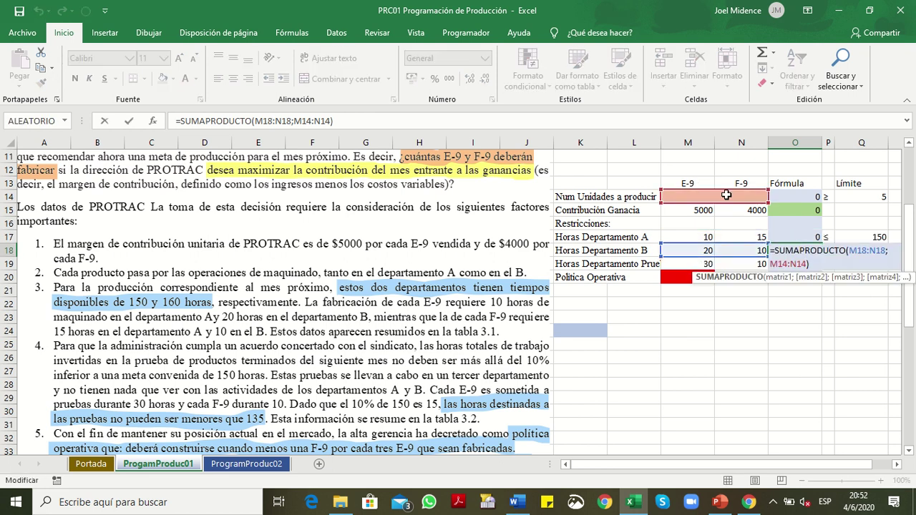
key("Return")
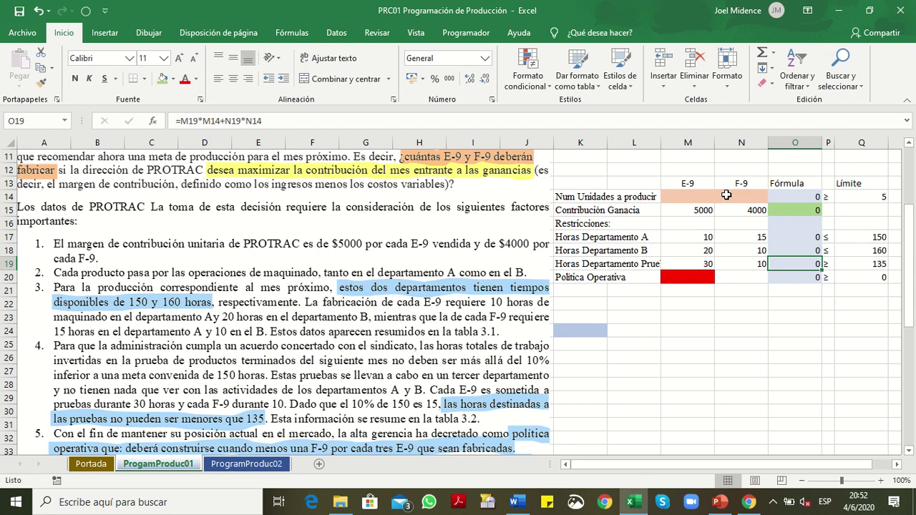
double_click(786, 263)
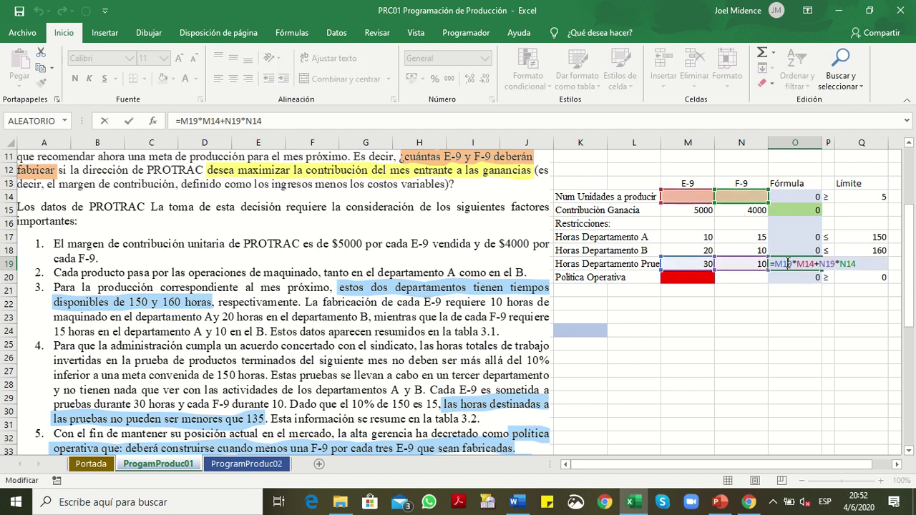
key("Return")
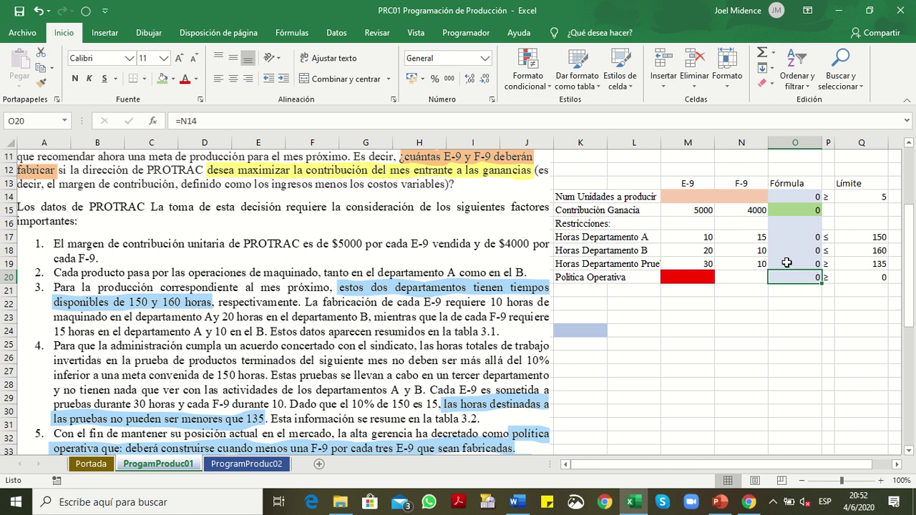
double_click(786, 277)
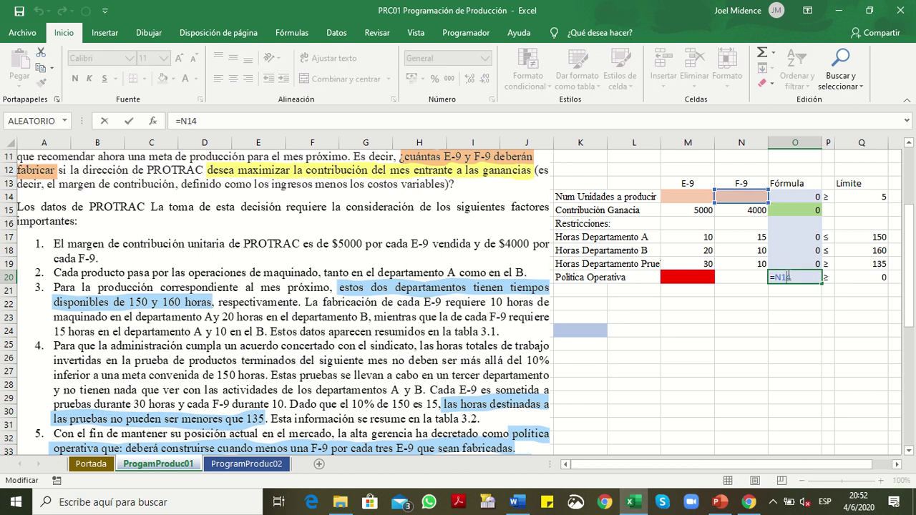
key("Return")
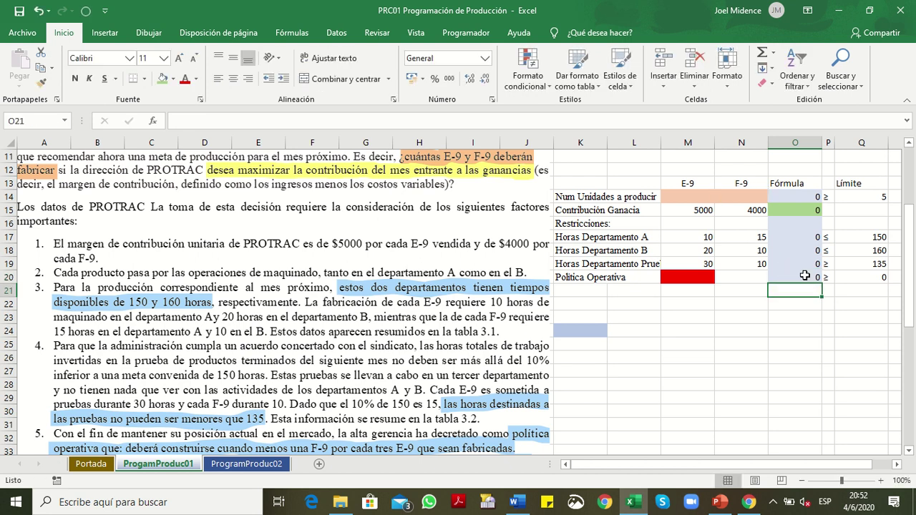
Examine how the Horas Departamento A formula in O17 combines the hours in M17:N17 with the unit cells M14:N14
double_click(793, 239)
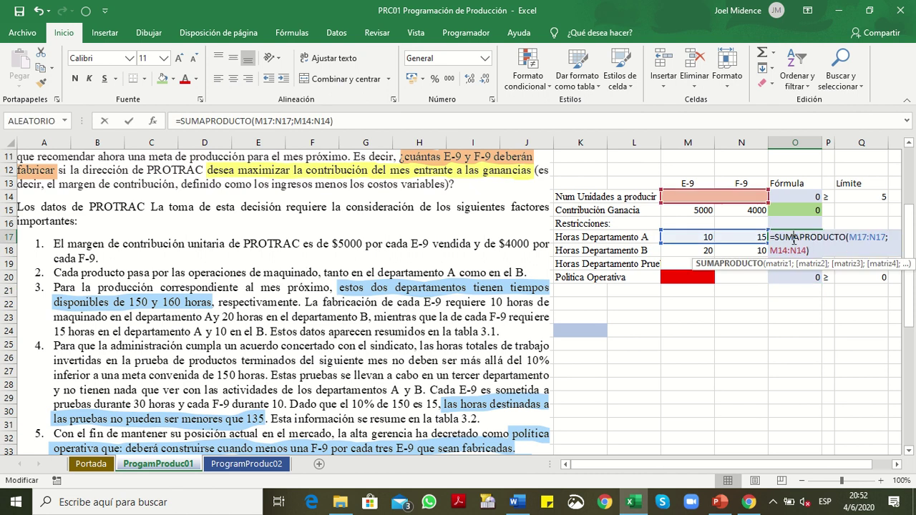
key("Return")
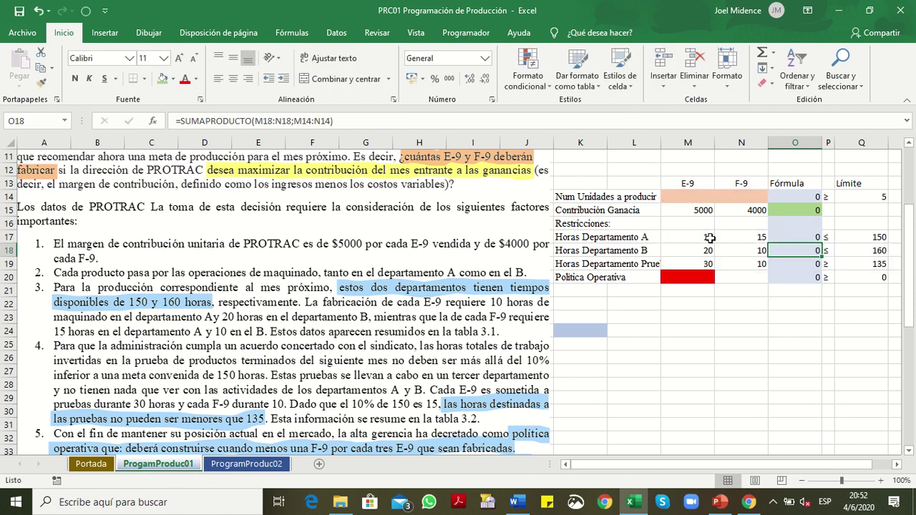
left_click_drag(705, 238, 741, 238)
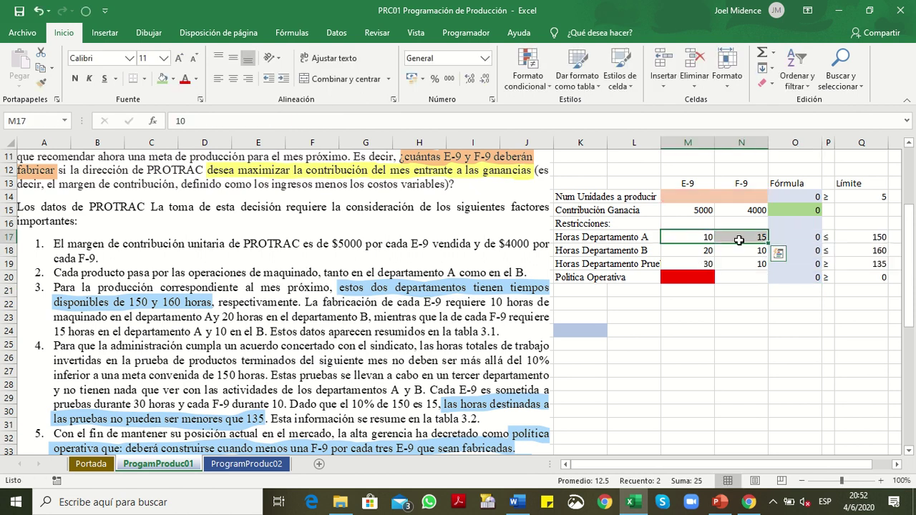
left_click_drag(699, 197, 745, 195)
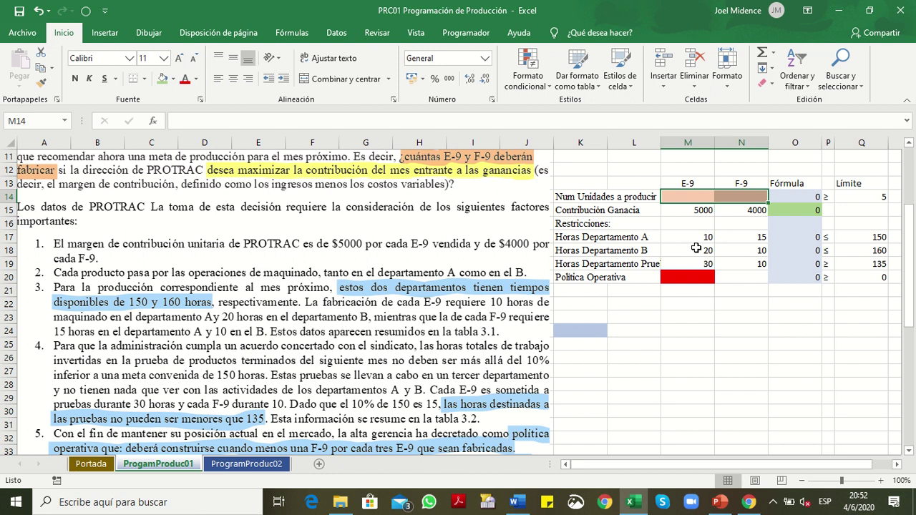
left_click(690, 198)
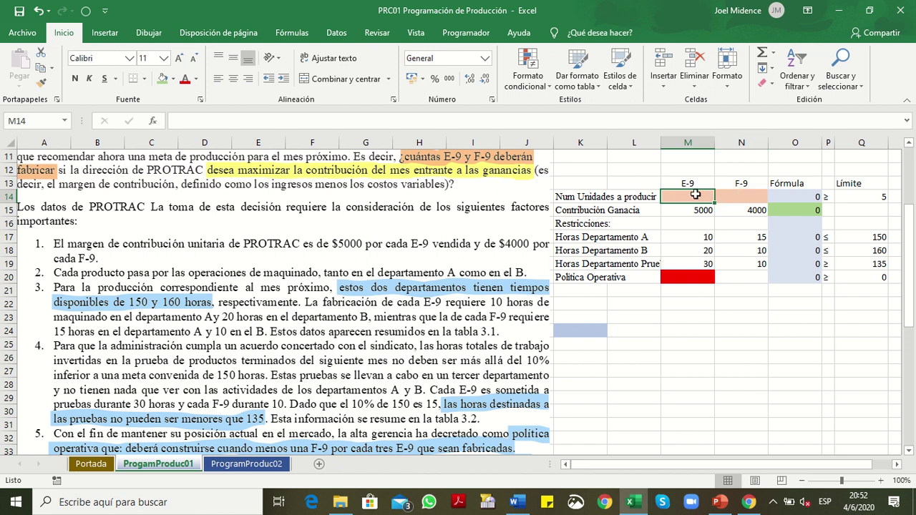
left_click_drag(694, 195, 742, 196)
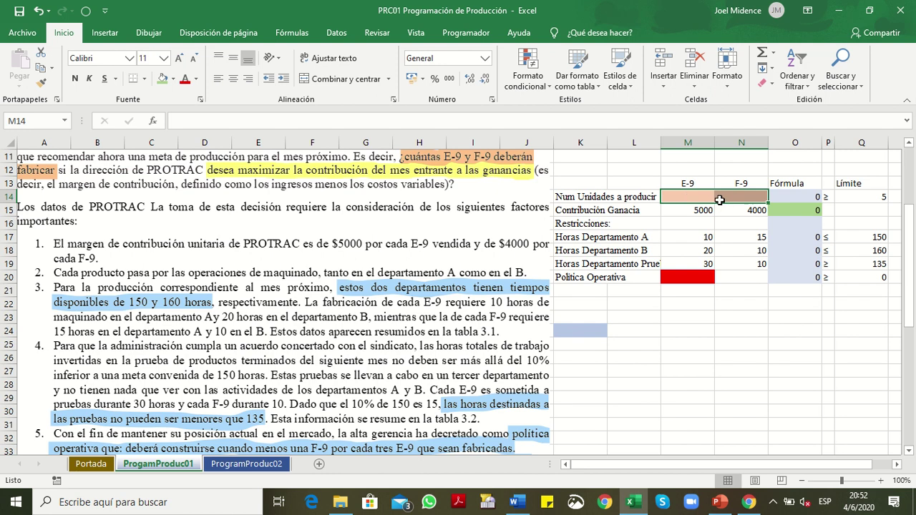
left_click(794, 237)
double_click(795, 236)
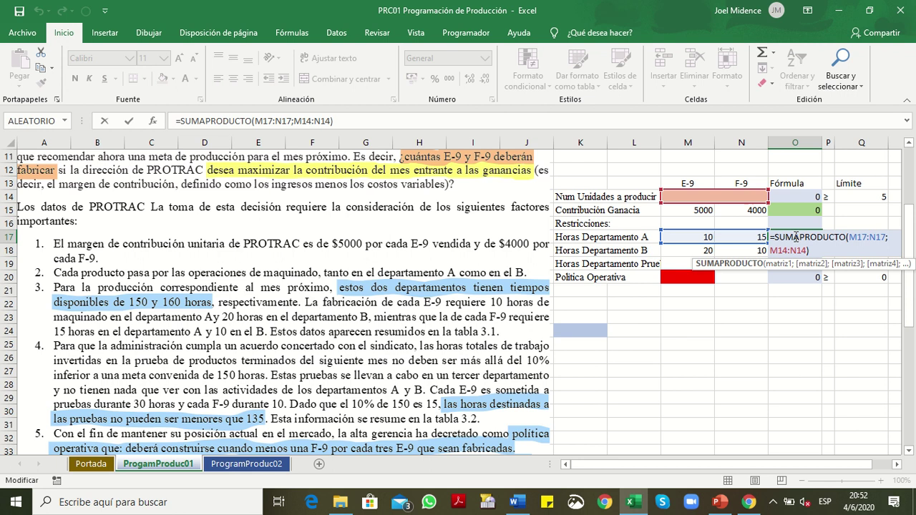
key("Return")
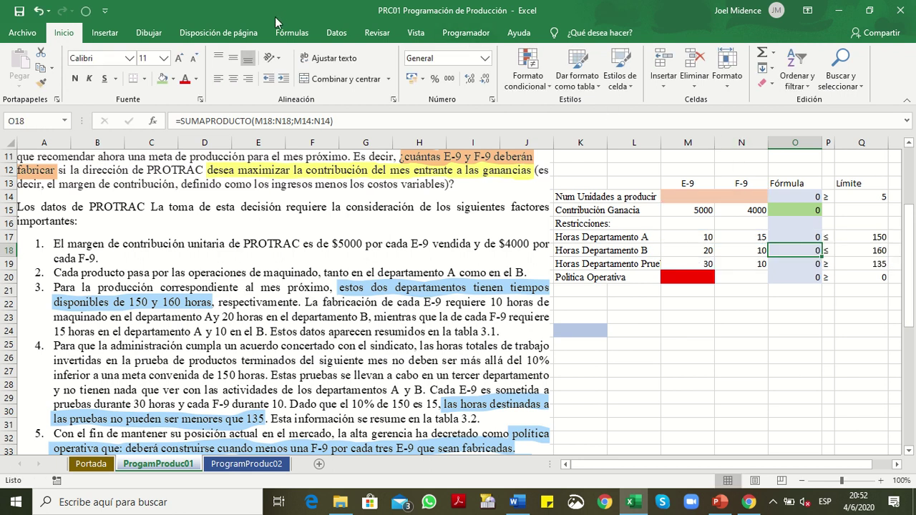
Open Solver and set O15 as the objective and M14:N14 as the variable cells
left_click(336, 33)
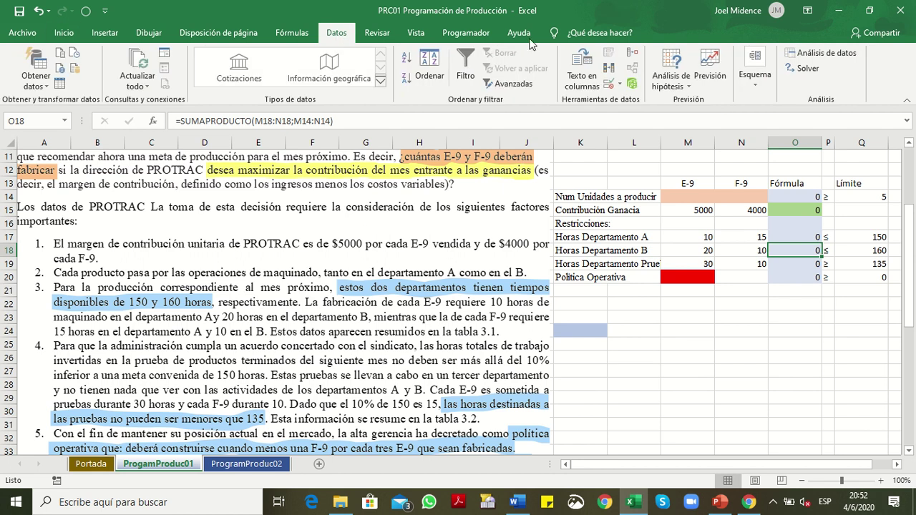
left_click(804, 69)
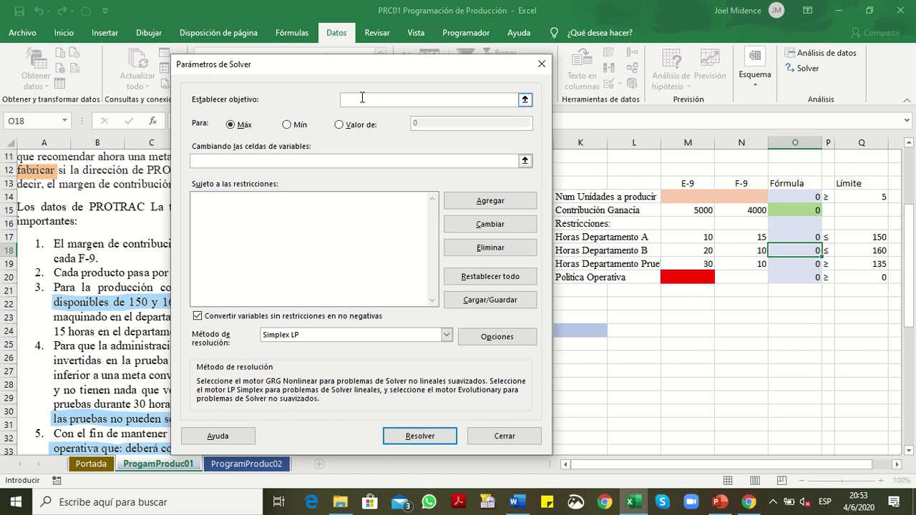
left_click(800, 211)
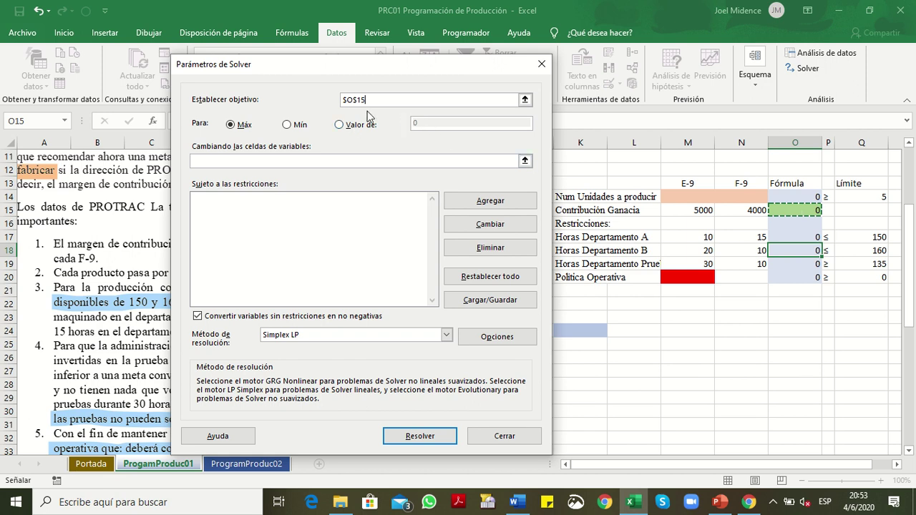
left_click(291, 161)
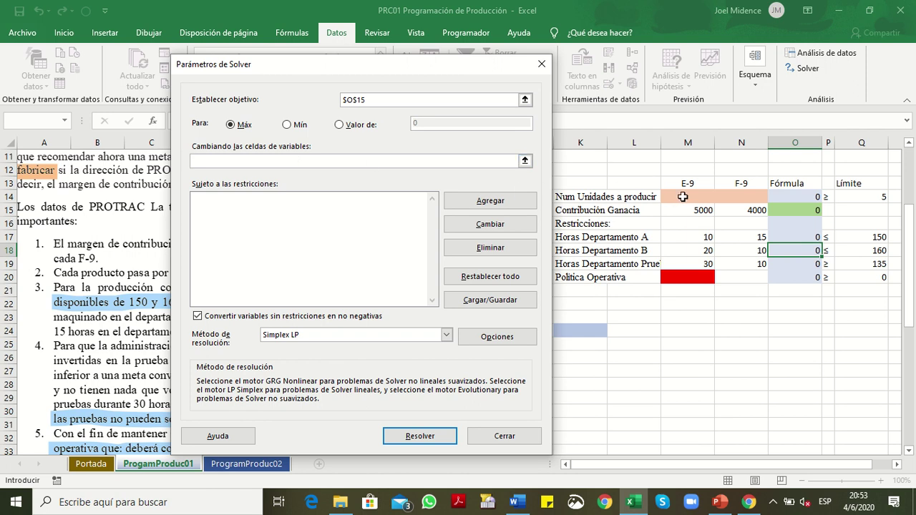
left_click_drag(683, 197, 724, 197)
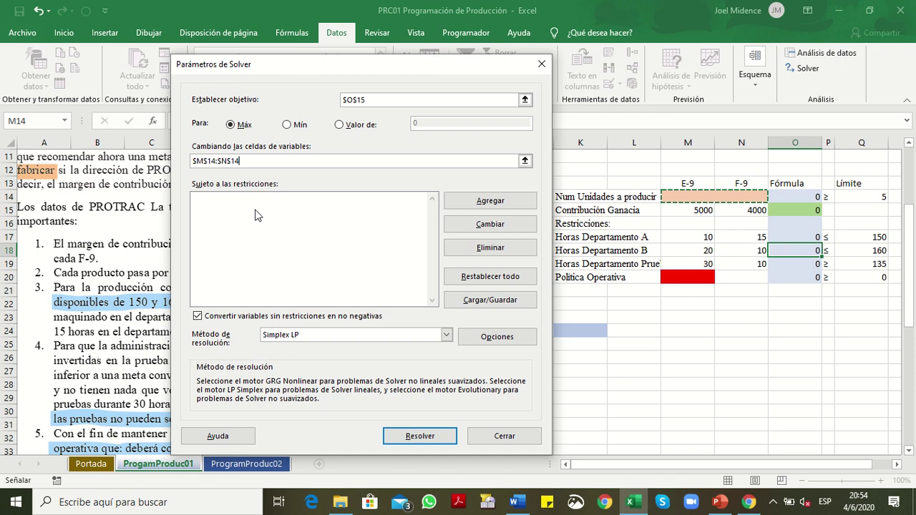
Add the Solver constraint $O$14 >= $Q$14 for the minimum number of units to produce
left_click(488, 202)
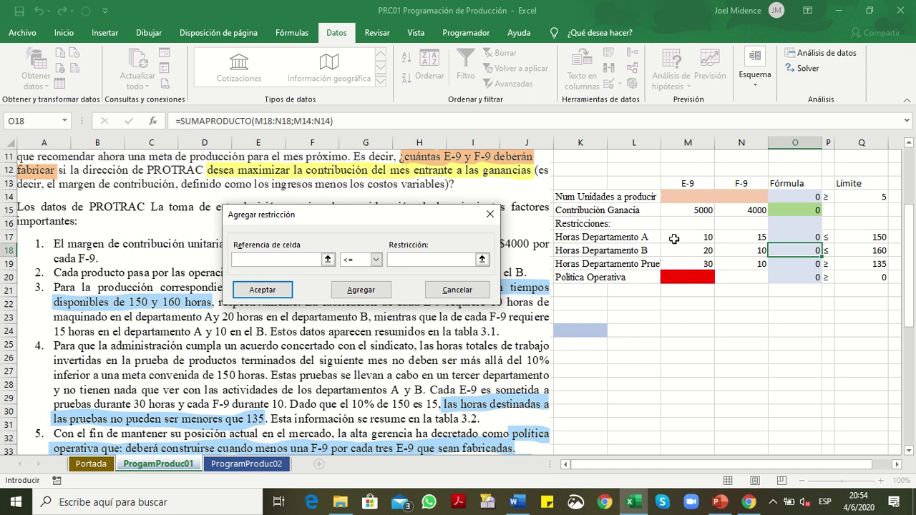
left_click(795, 194)
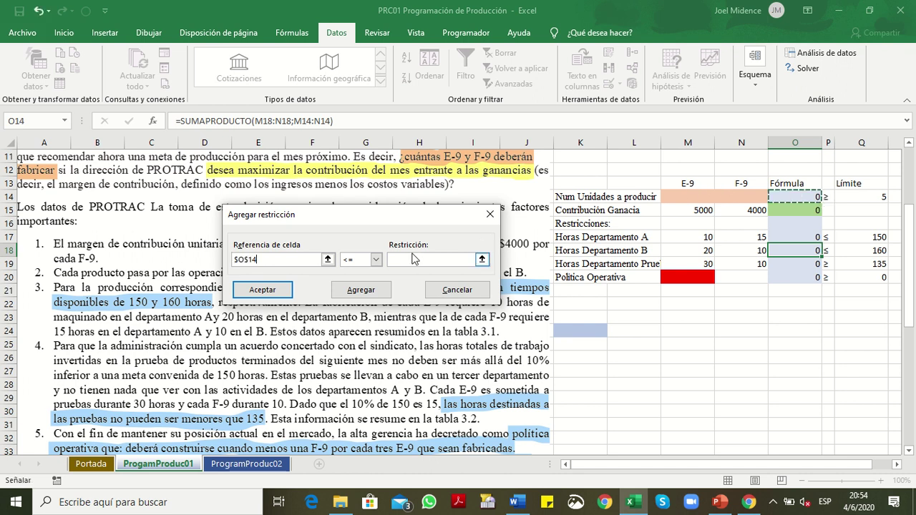
left_click(279, 259)
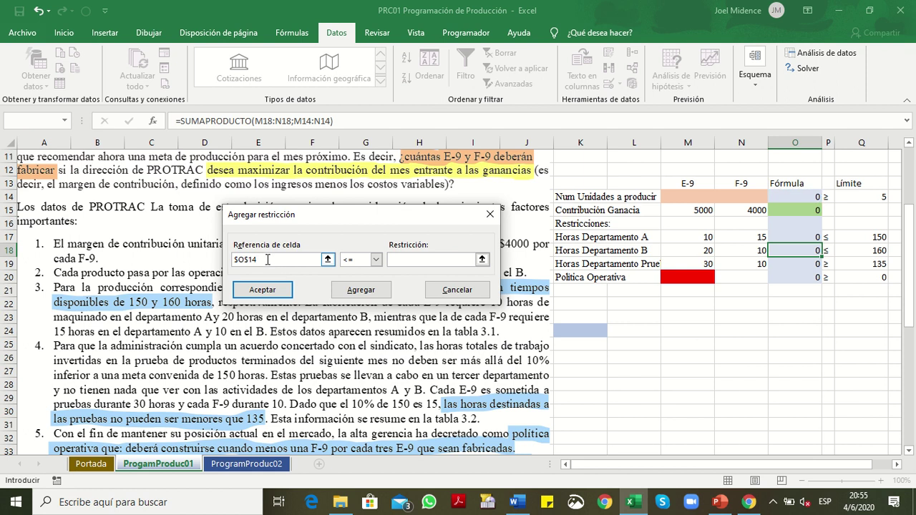
left_click_drag(267, 259, 234, 263)
key("BackSpace")
left_click(790, 195)
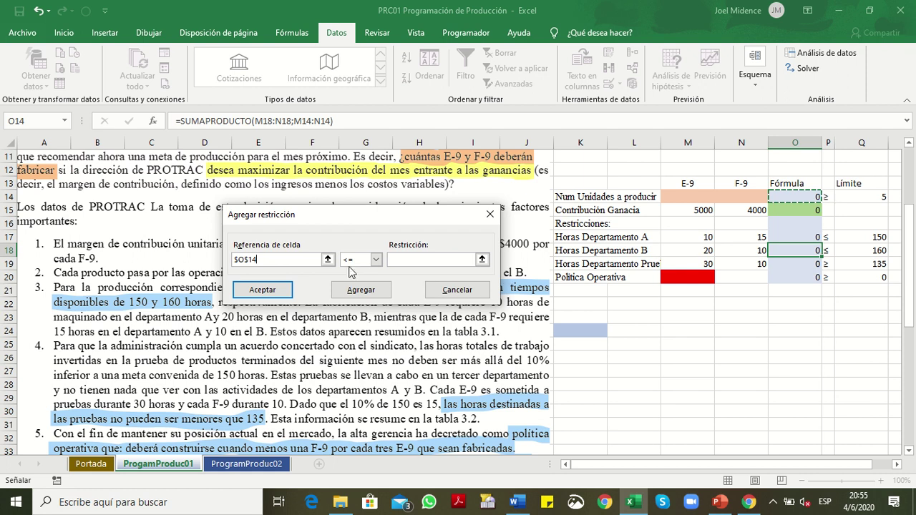
left_click(376, 260)
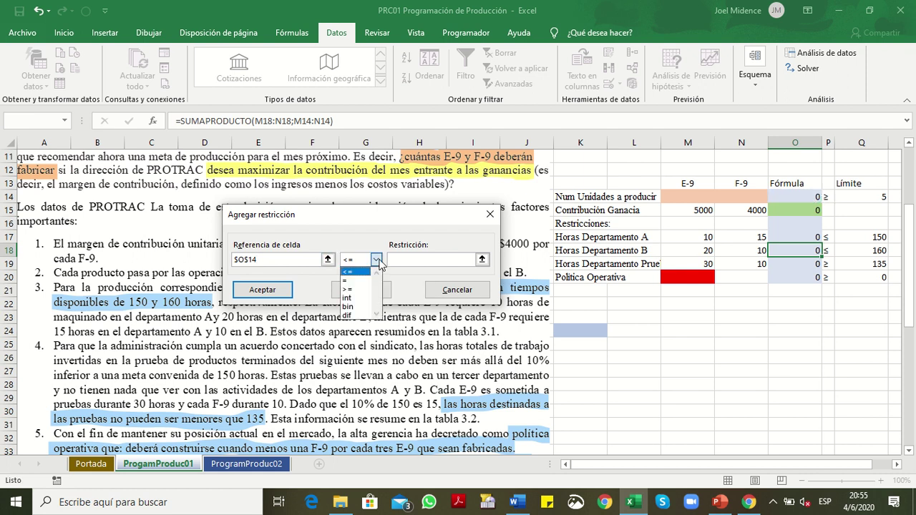
left_click(354, 289)
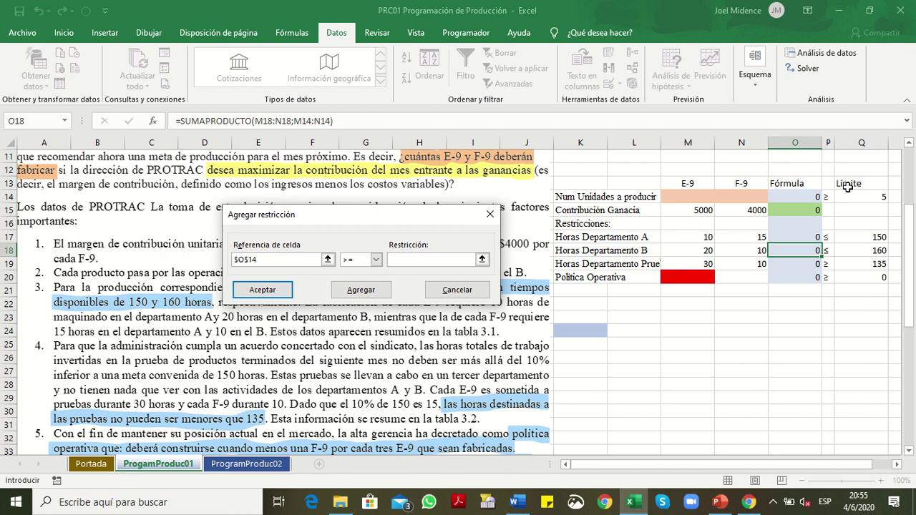
left_click(854, 195)
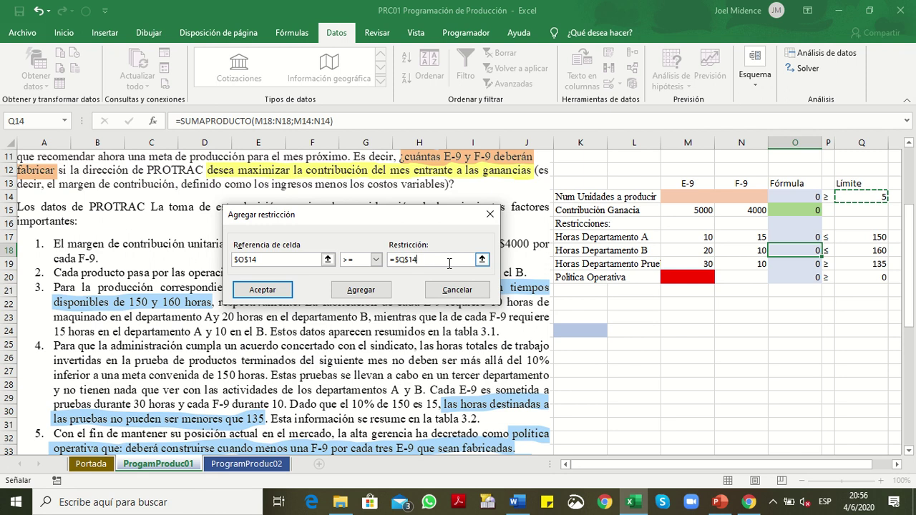
left_click(363, 290)
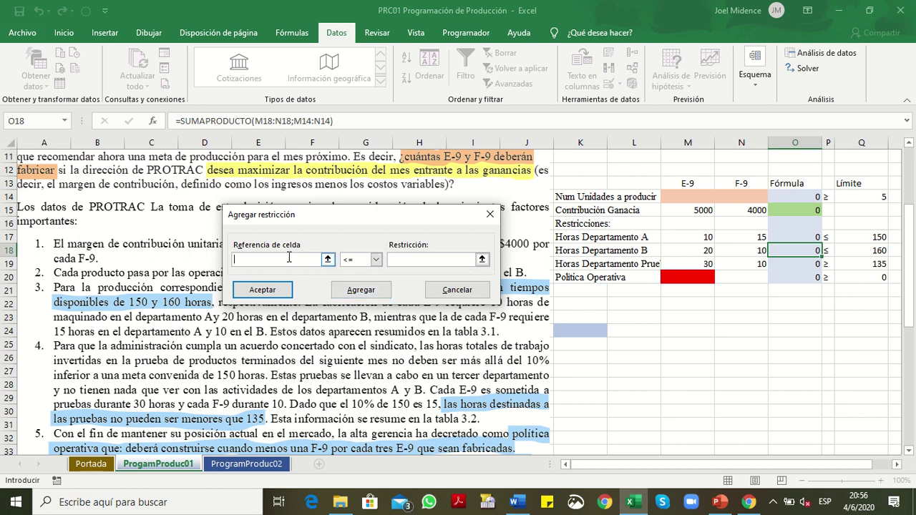
Add the Solver constraint $O$17 <= $Q$17 for the Departamento A hours
left_click(797, 234)
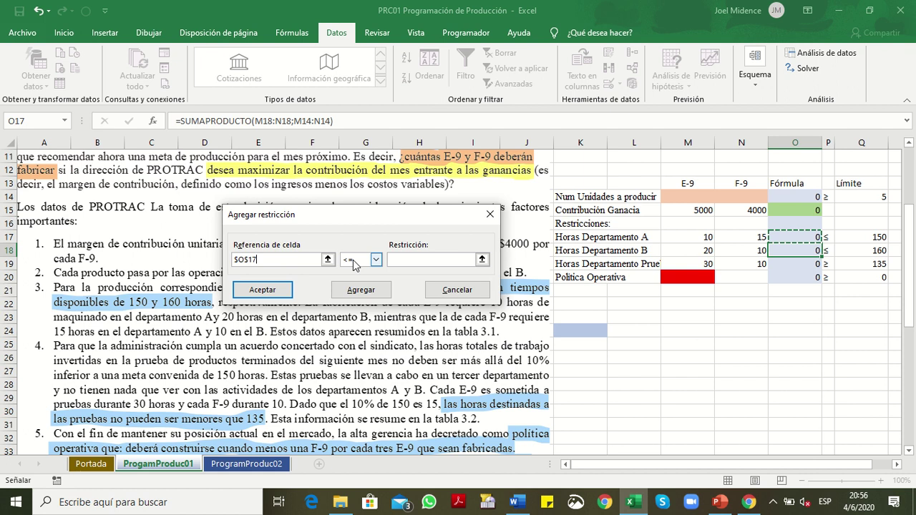
left_click(398, 260)
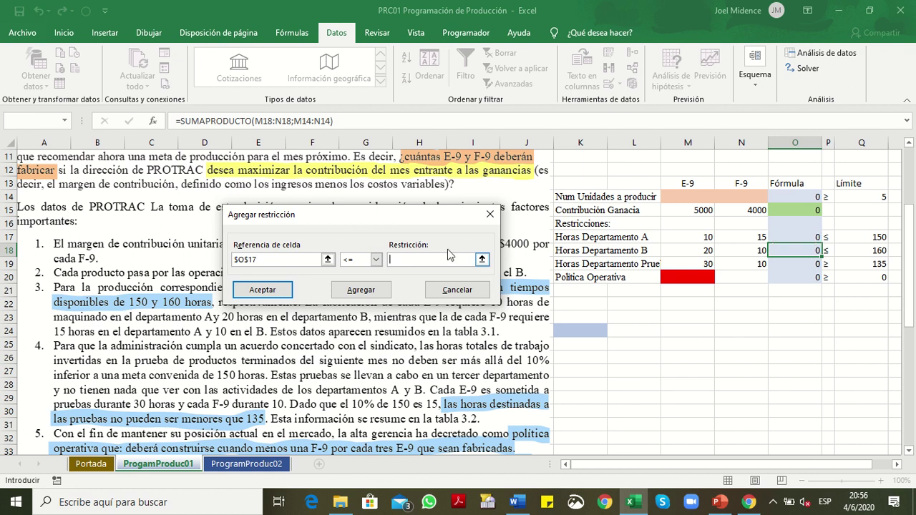
left_click(862, 236)
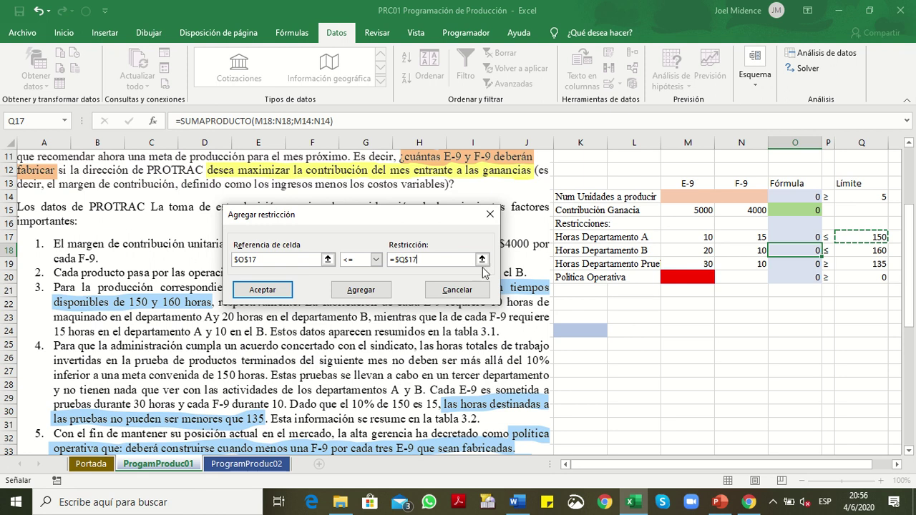
left_click(368, 293)
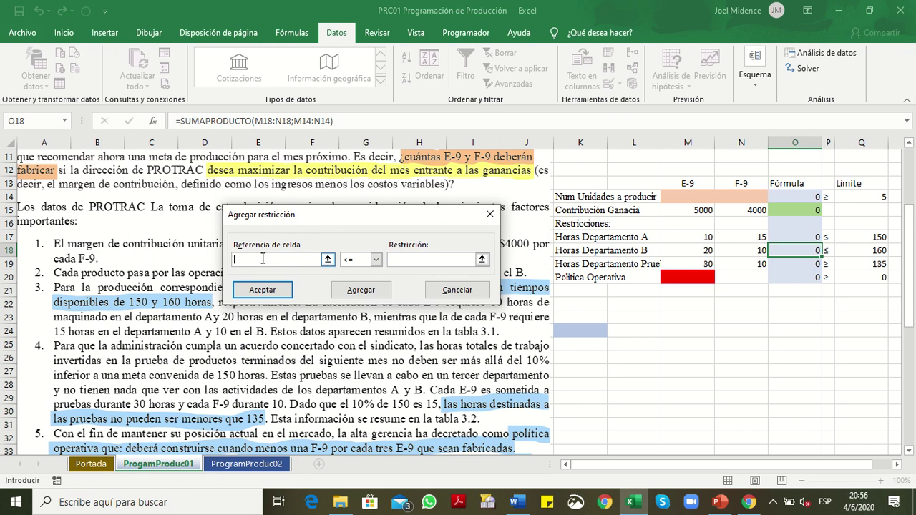
Add the Solver constraint $O$18 <= $Q$18 for the Departamento B hours
left_click(795, 252)
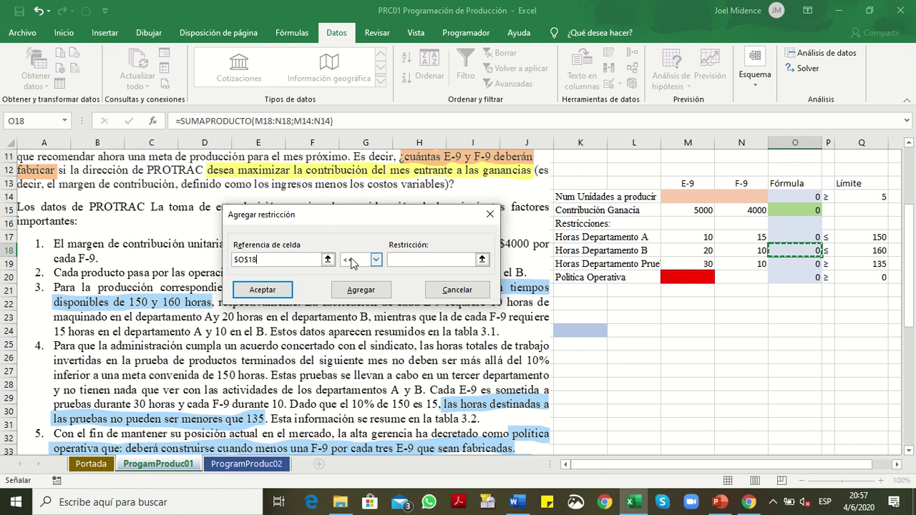
left_click(405, 261)
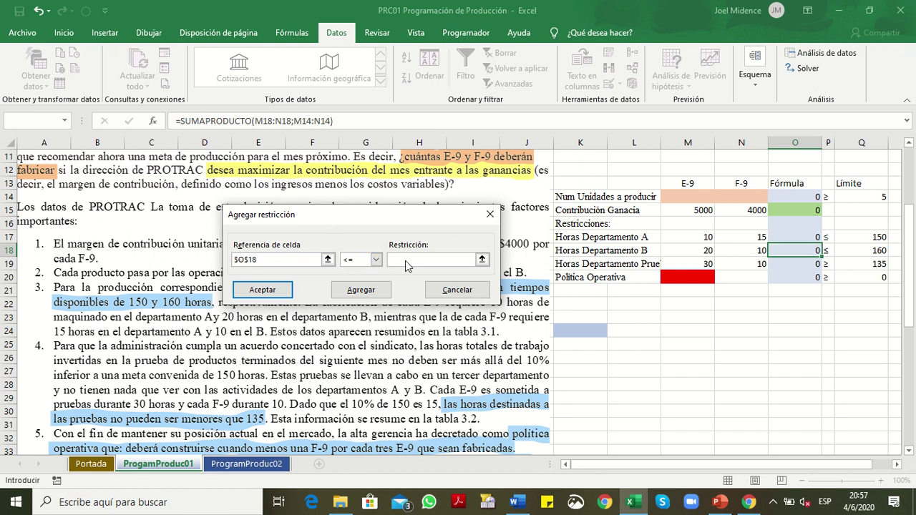
left_click(856, 250)
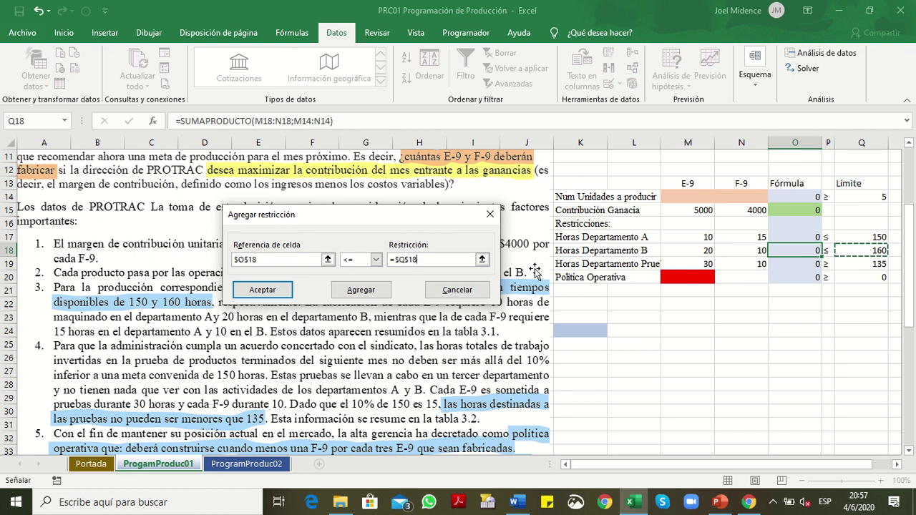
left_click(380, 290)
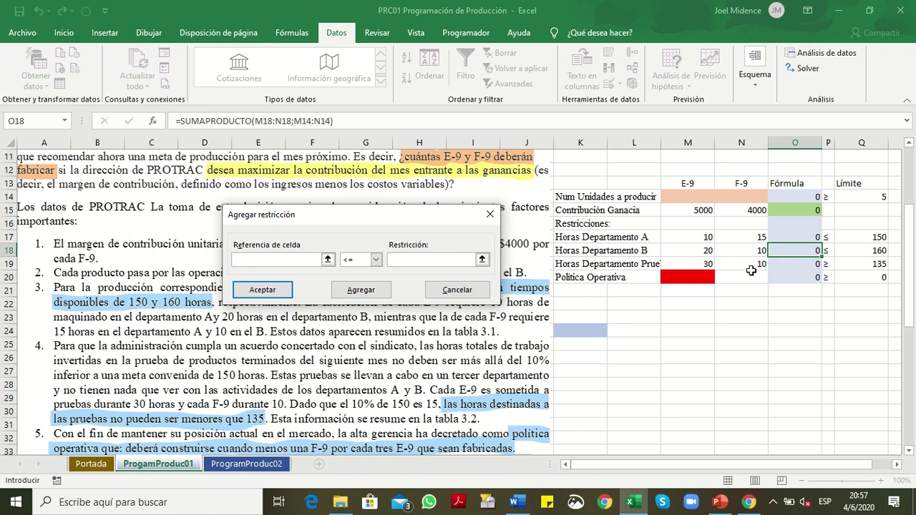
Add the Solver constraint $O$19 >= $Q$19 for the testing department hours
left_click(792, 264)
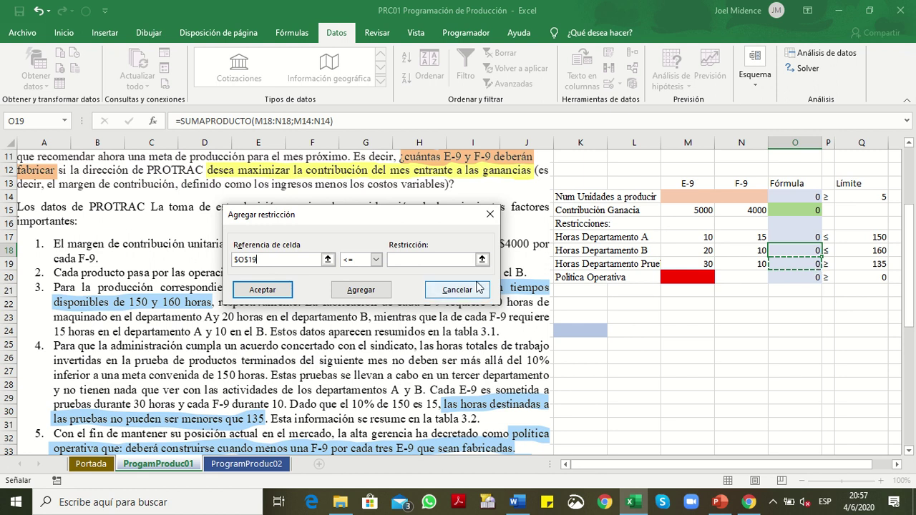
left_click(375, 259)
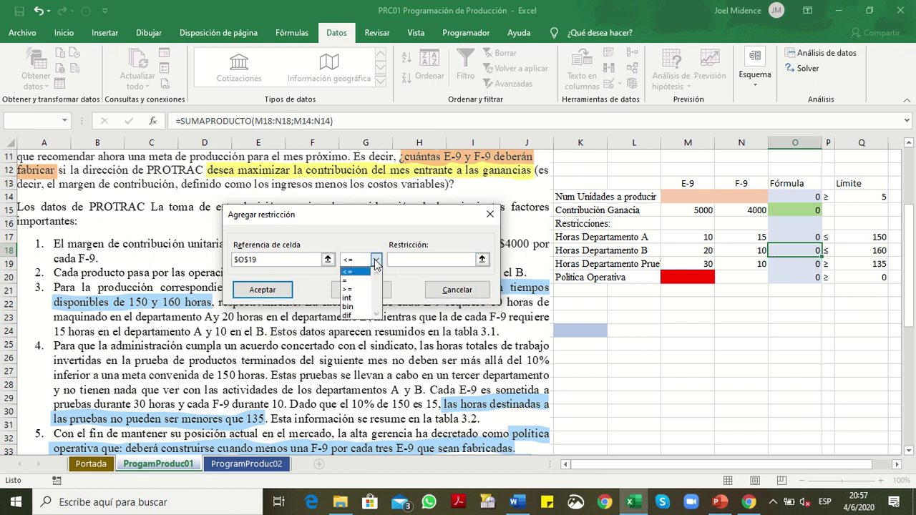
left_click(355, 288)
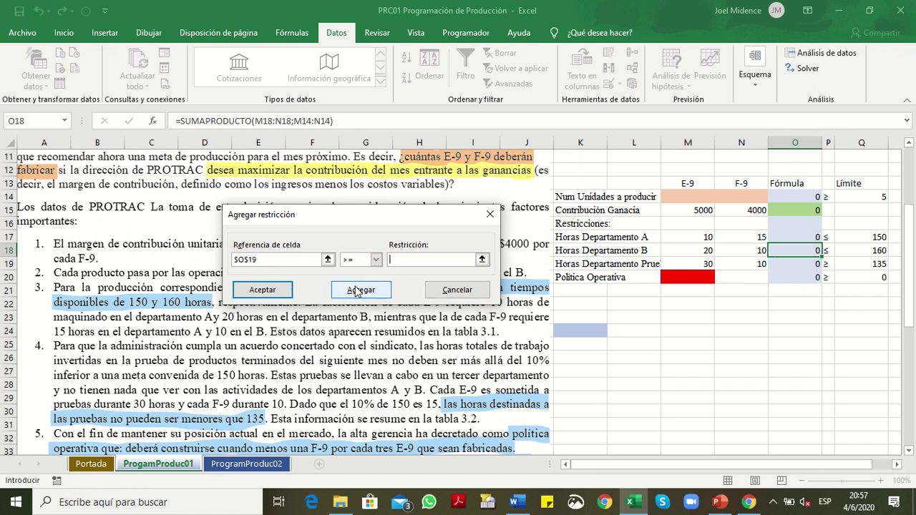
left_click(404, 259)
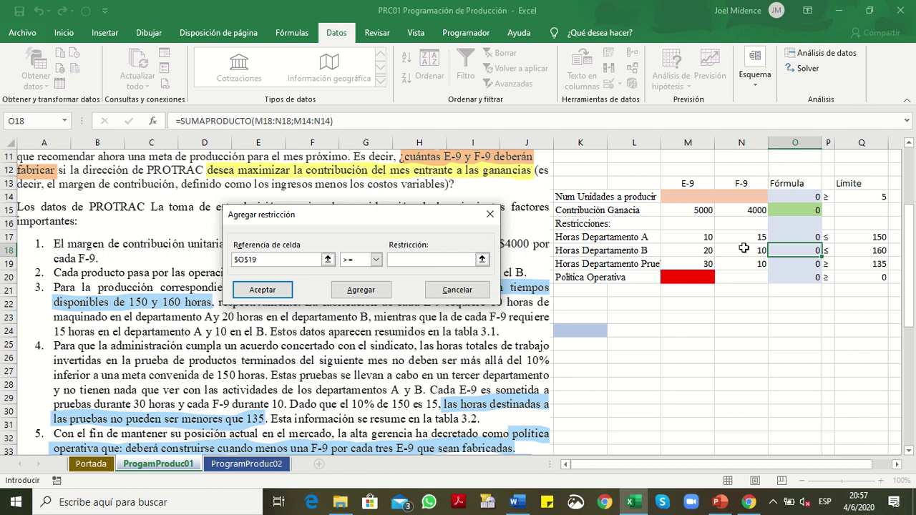
left_click(863, 266)
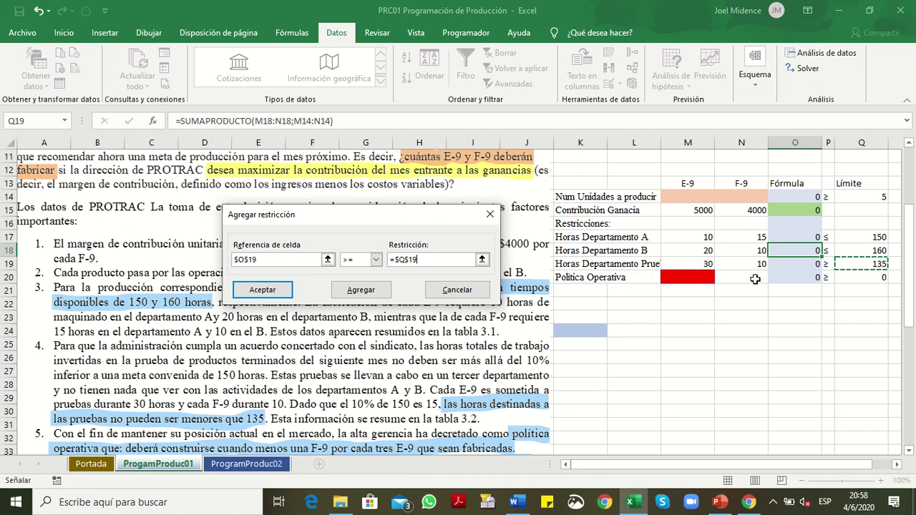
left_click(371, 292)
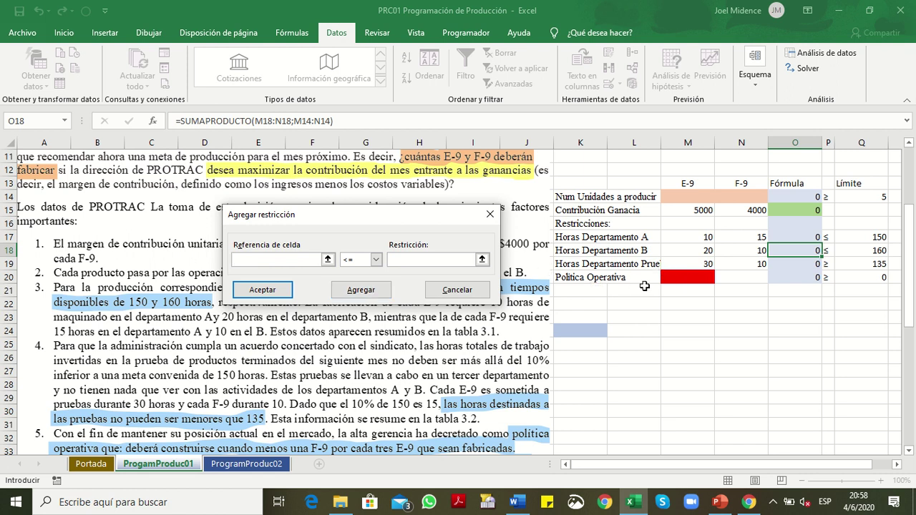
Add the Solver constraint $O$20 >= $Q$20 for the Politica Operativa row
left_click(795, 276)
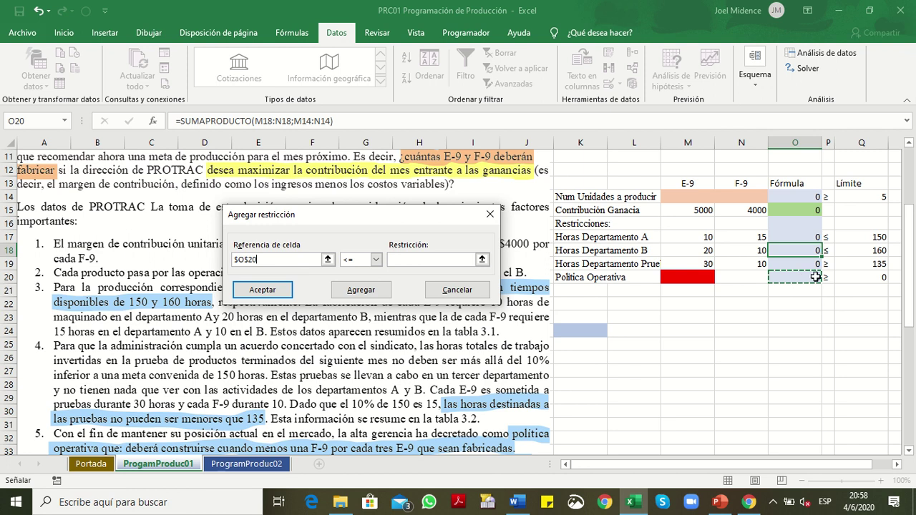
left_click(376, 262)
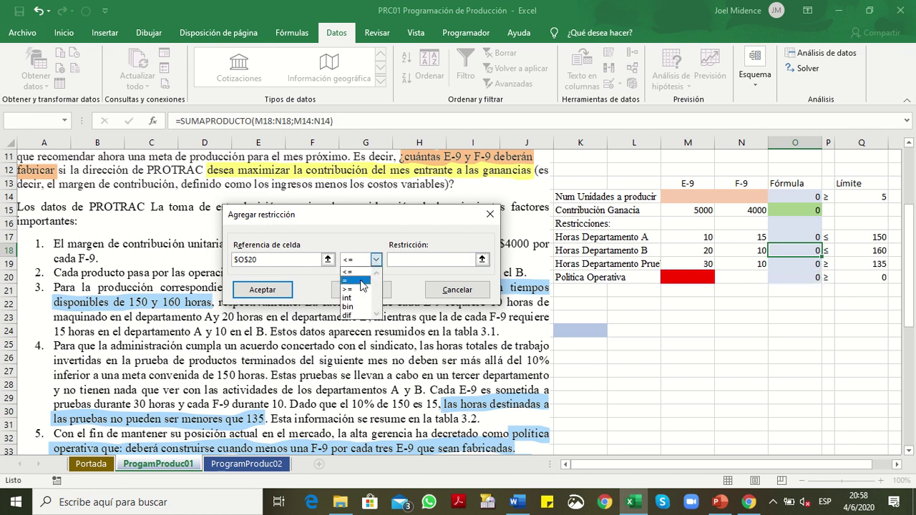
left_click(361, 288)
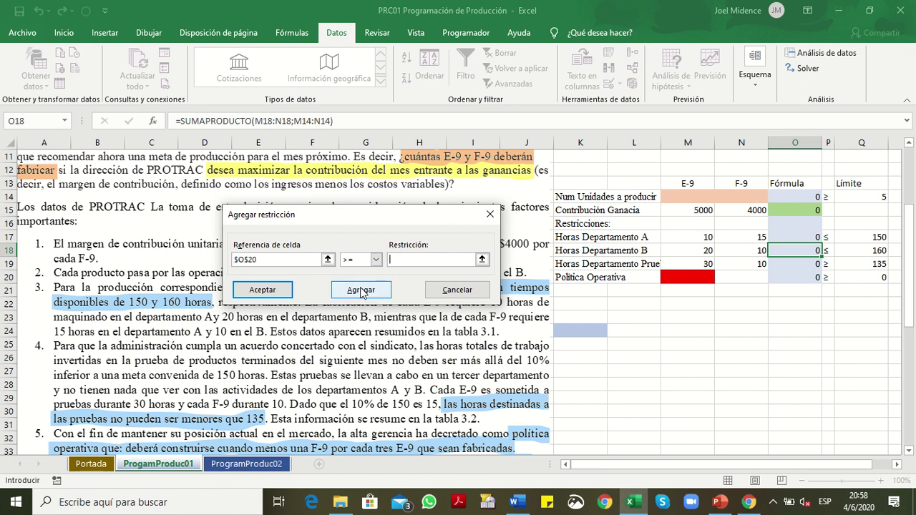
left_click(410, 259)
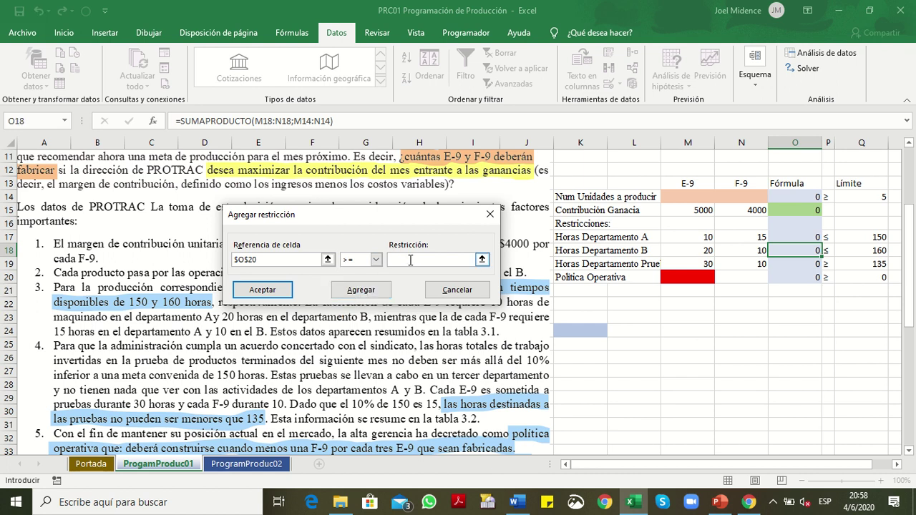
left_click(851, 276)
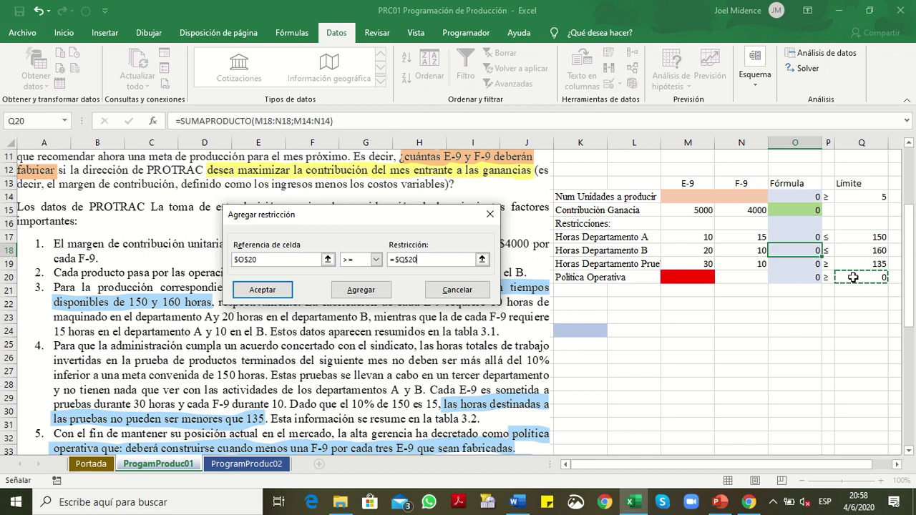
left_click(362, 293)
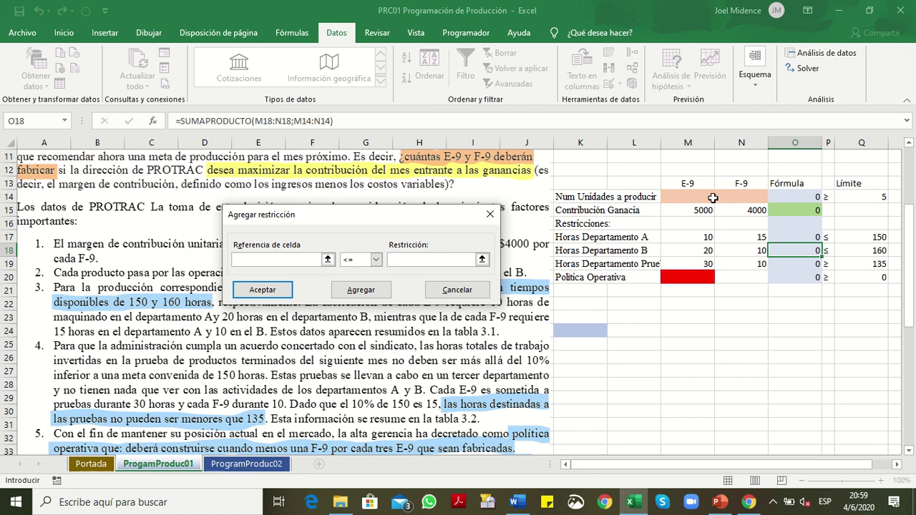
Add an int constraint requiring whole units in $M$14:$N$14, and return to the Solver parameters
left_click_drag(704, 197, 740, 198)
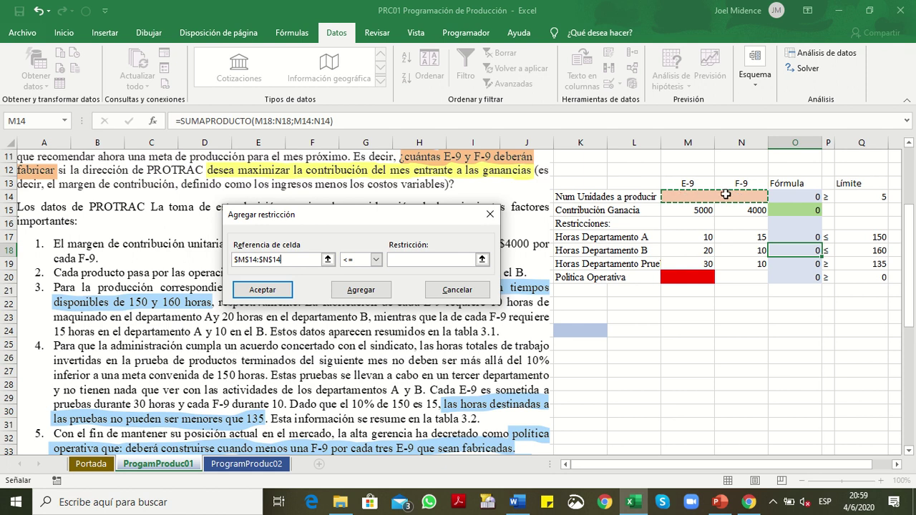
left_click(377, 261)
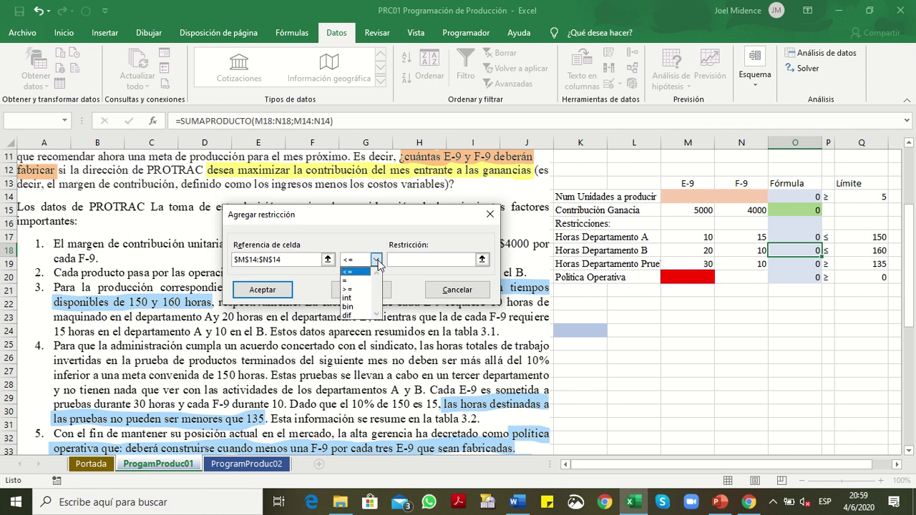
left_click(351, 297)
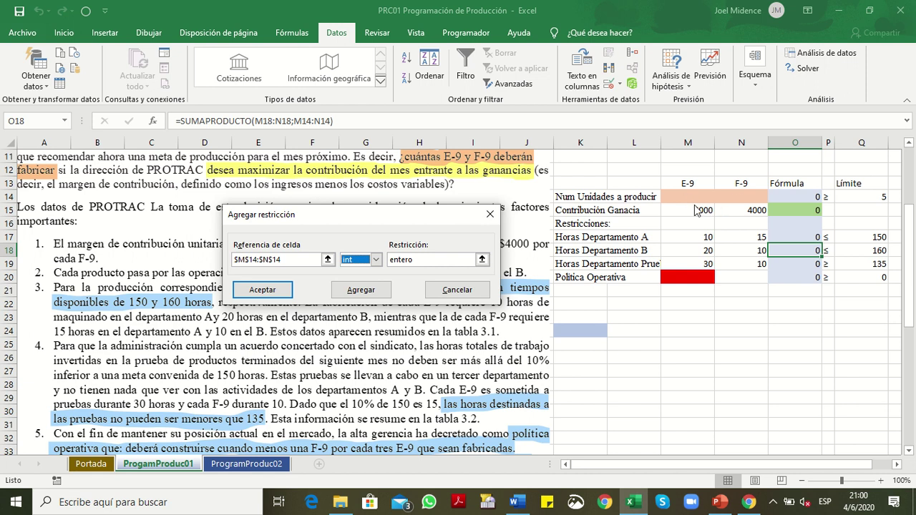
left_click(292, 259)
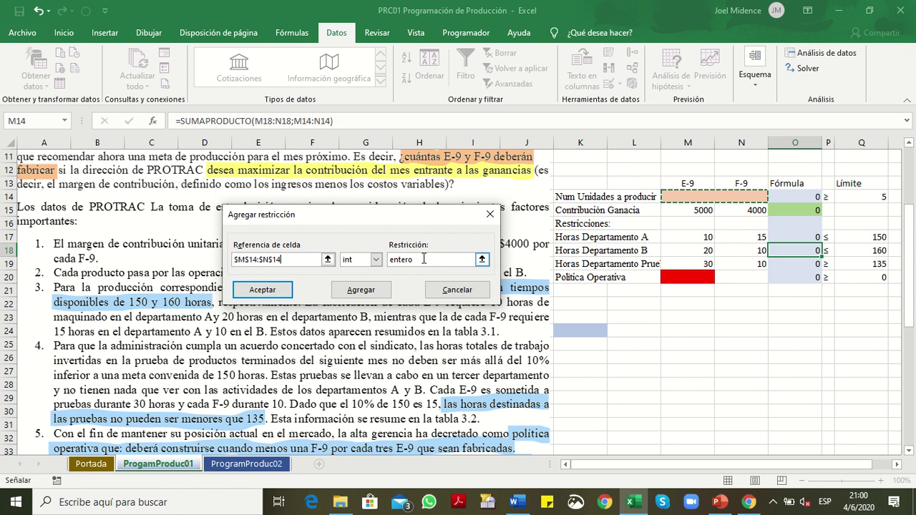
left_click(290, 292)
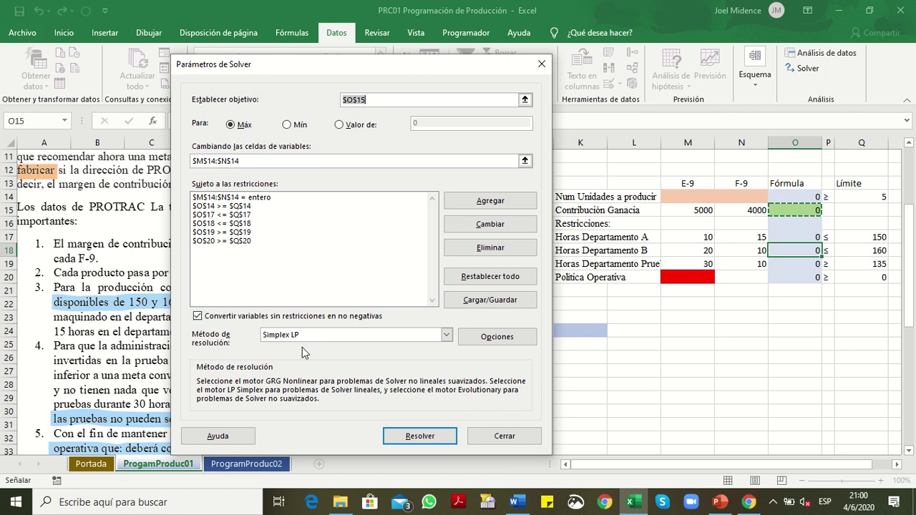
Try the Evolutionary solving method in the Solver parameters
left_click(446, 335)
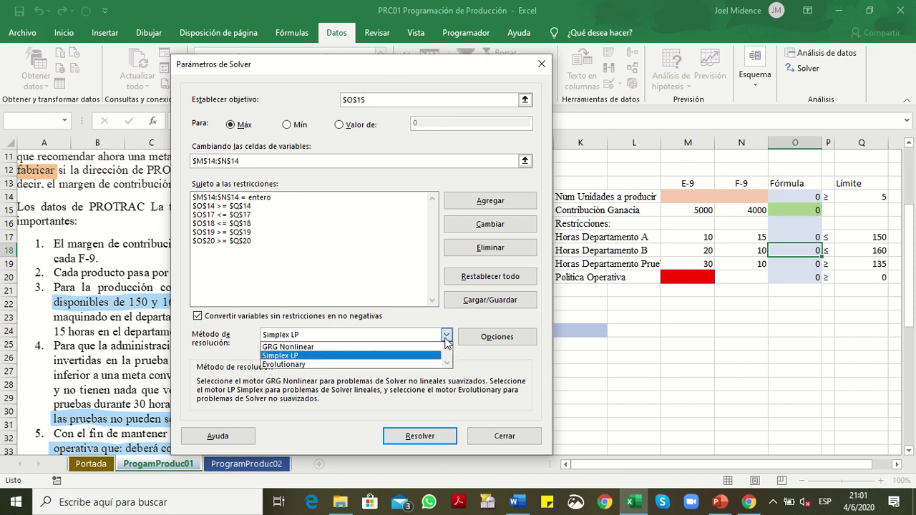
left_click(405, 355)
left_click(446, 336)
left_click(372, 364)
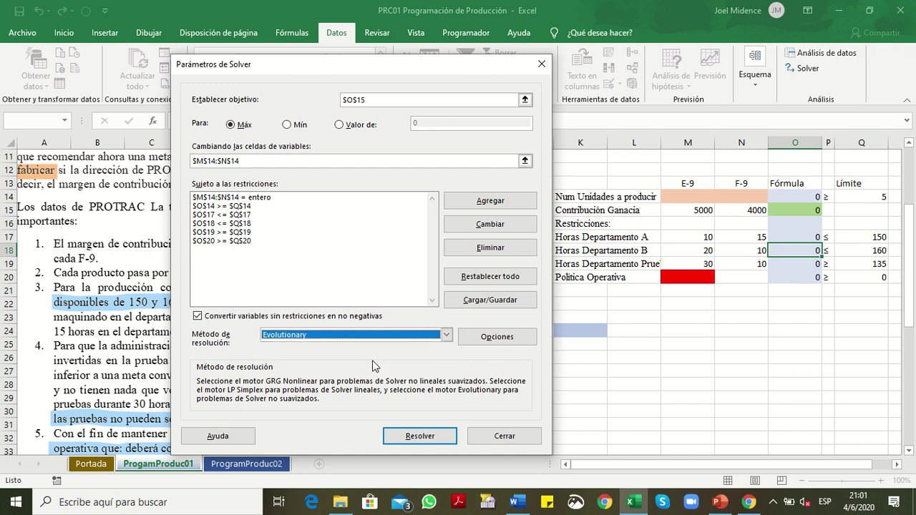
Set the solving method to Simplex LP, solve the model and keep the Solver solution
left_click(446, 335)
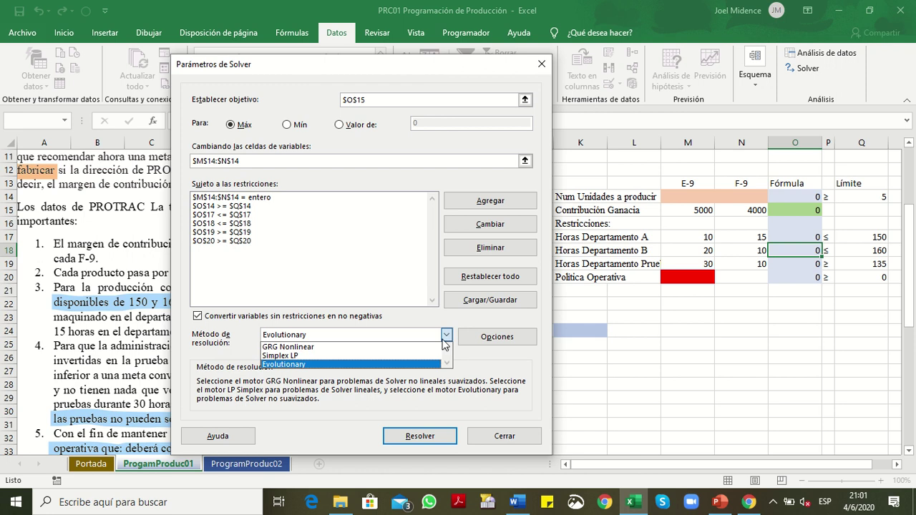
left_click(422, 356)
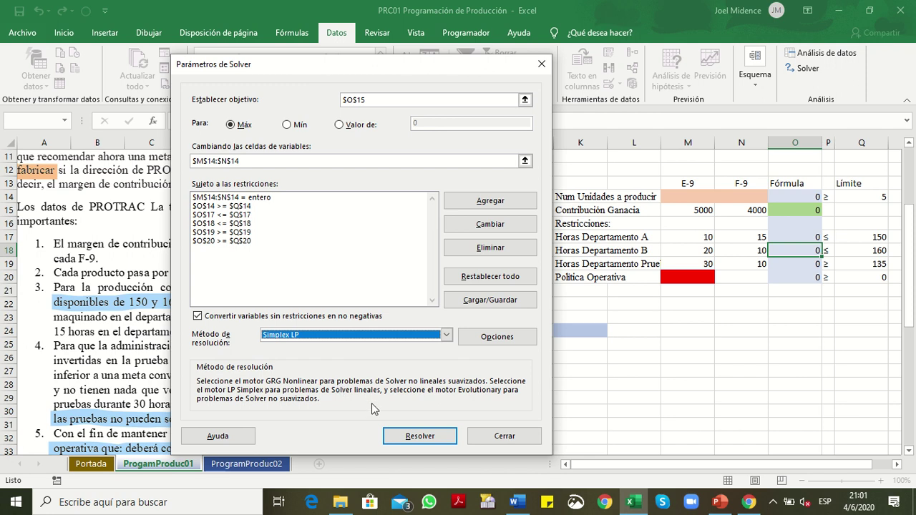
left_click(420, 436)
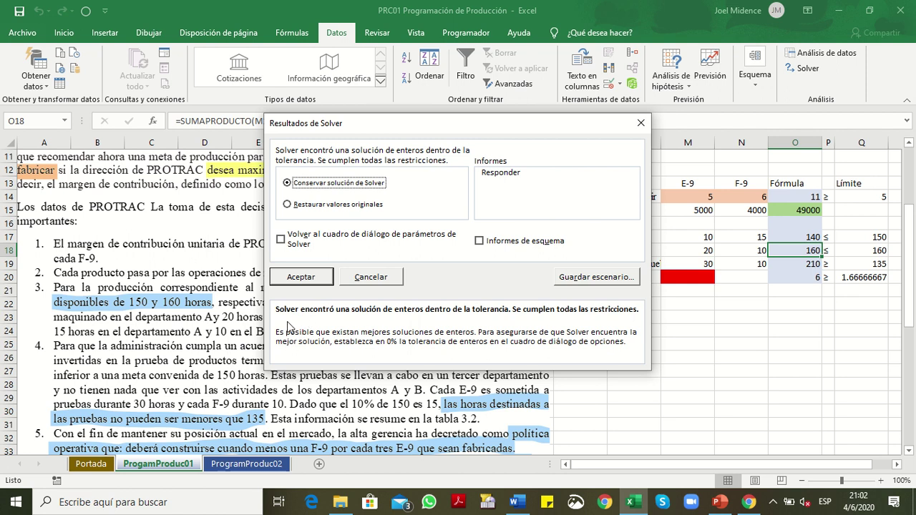
left_click(301, 278)
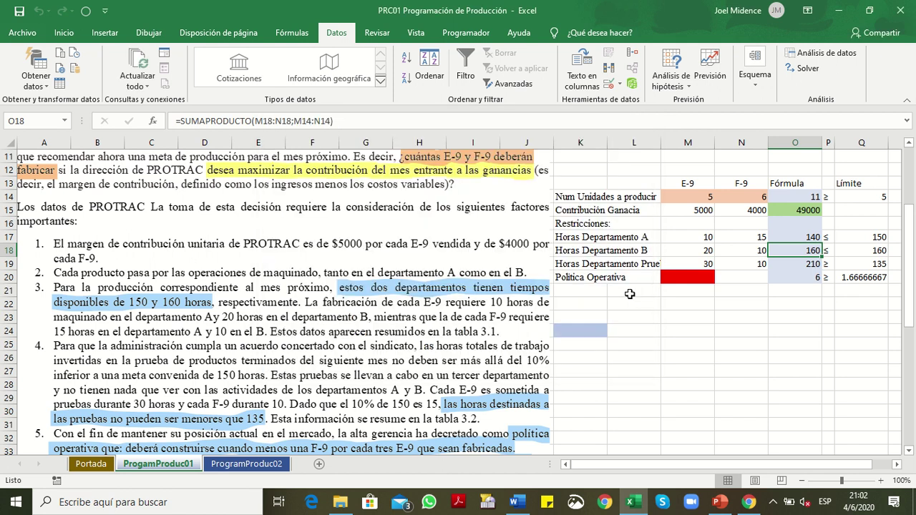
Review the solved E-9 and F-9 units in M14:N14 and compare their total in O14 with the limit in Q14
left_click(682, 199)
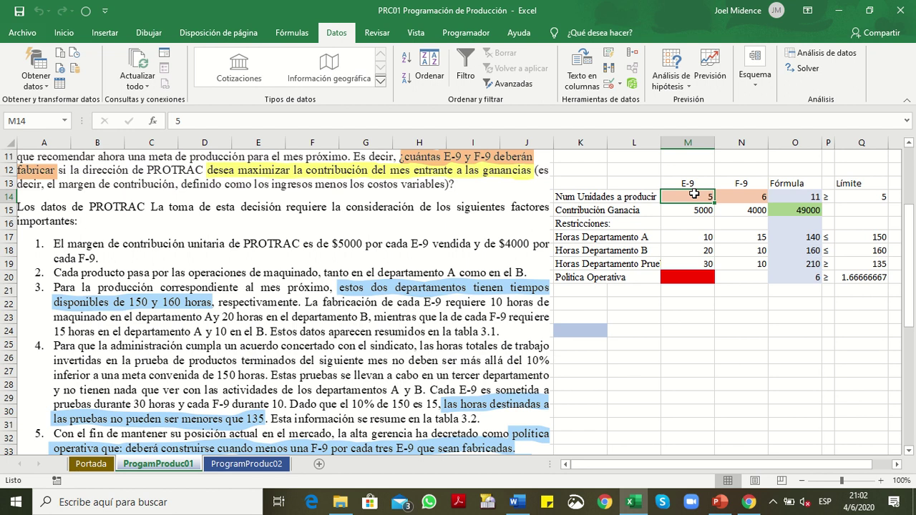
left_click(733, 196)
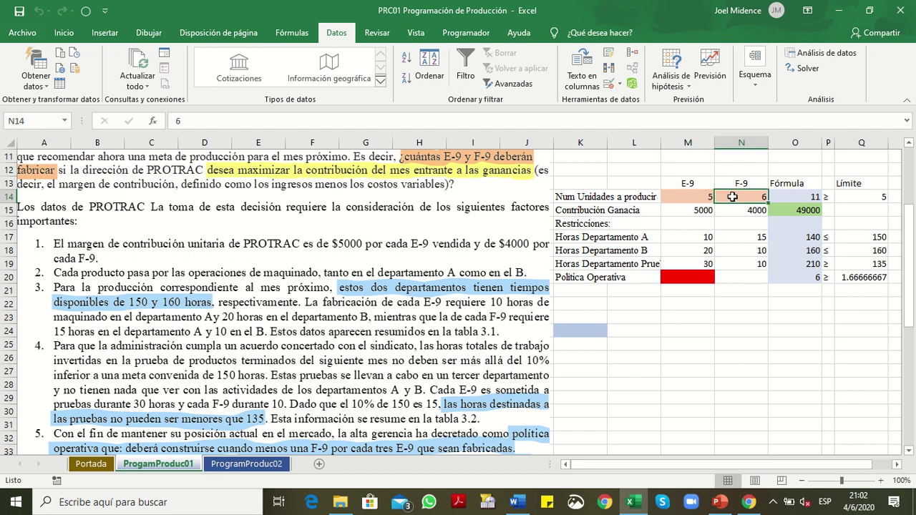
left_click(781, 197)
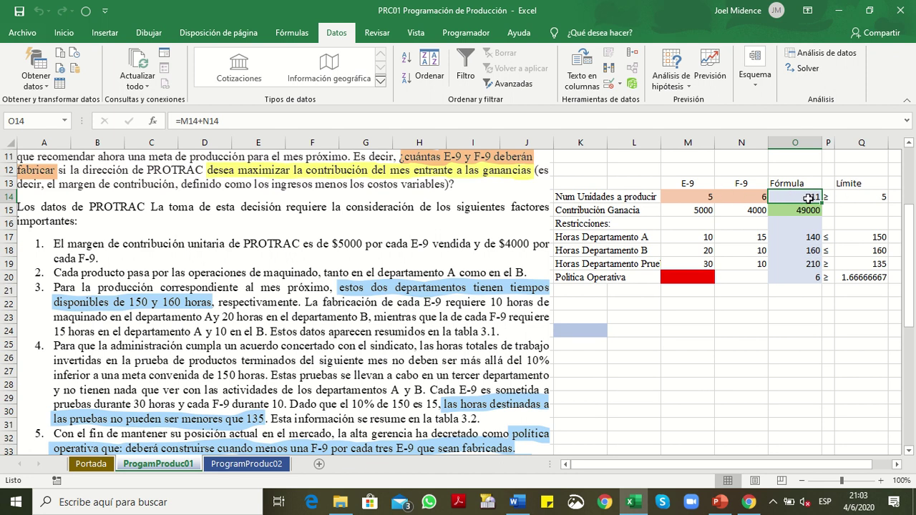
left_click(858, 196)
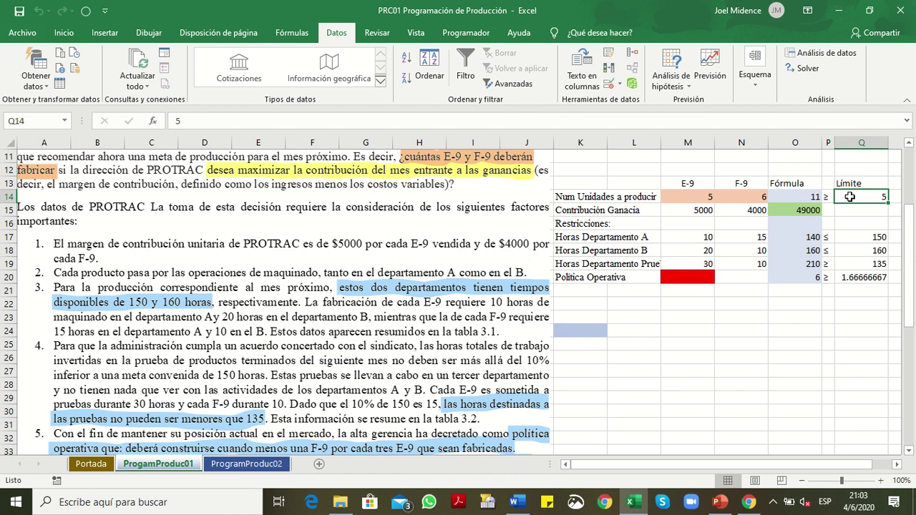
Compare the calculated department A, department B and testing hours in O17:O19 with their limits in Q17:Q19
left_click(805, 237)
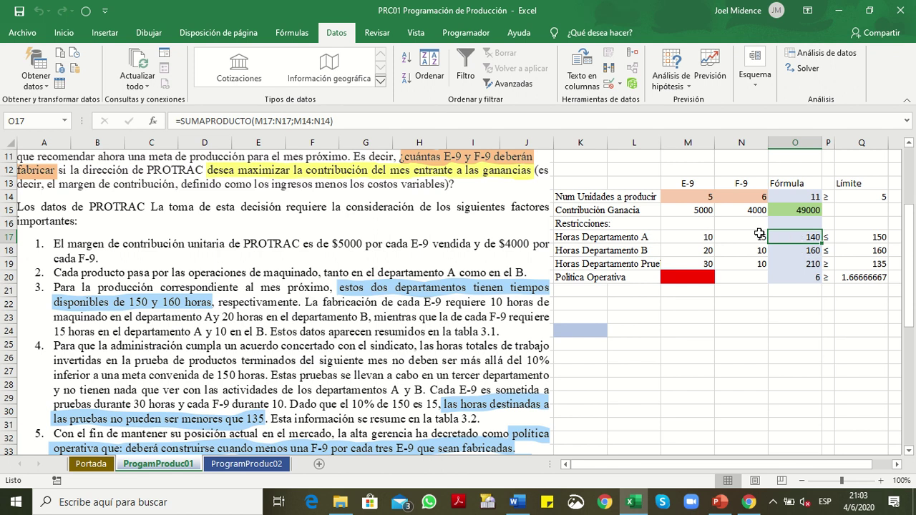
left_click(870, 236)
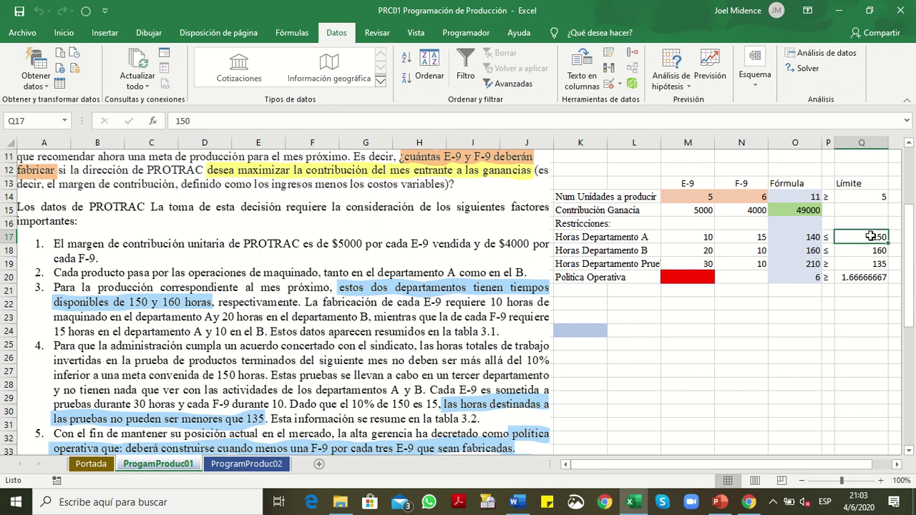
left_click(807, 239)
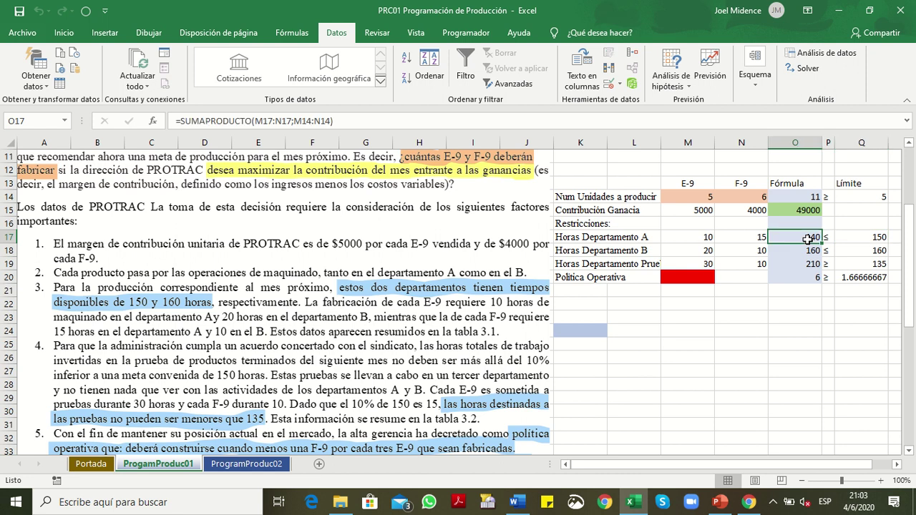
left_click(806, 252)
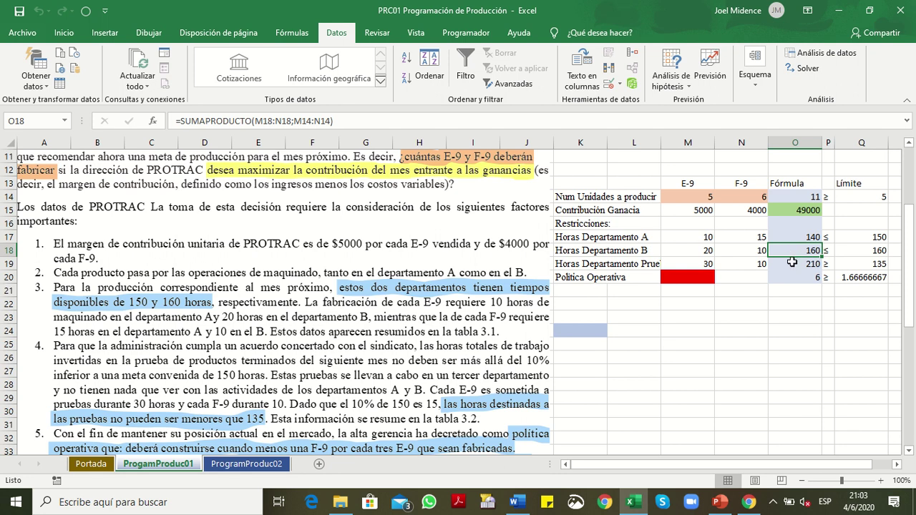
left_click(793, 263)
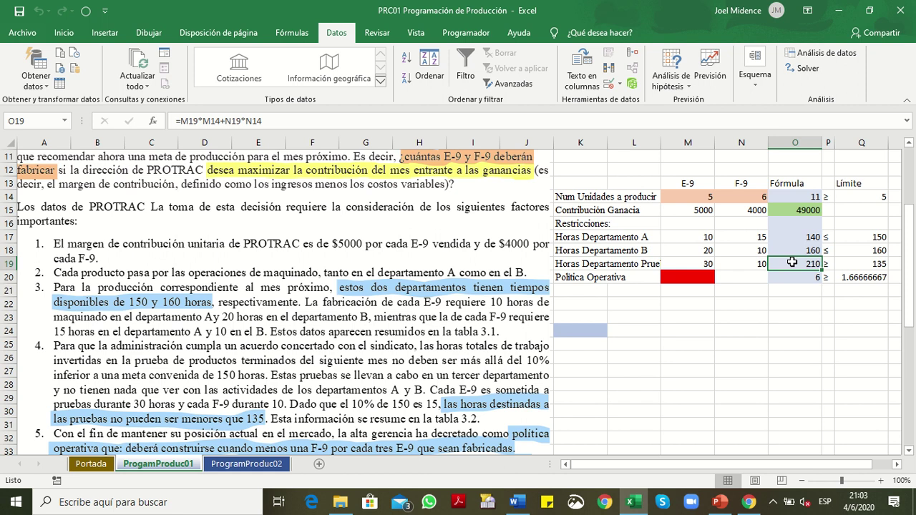
left_click(858, 266)
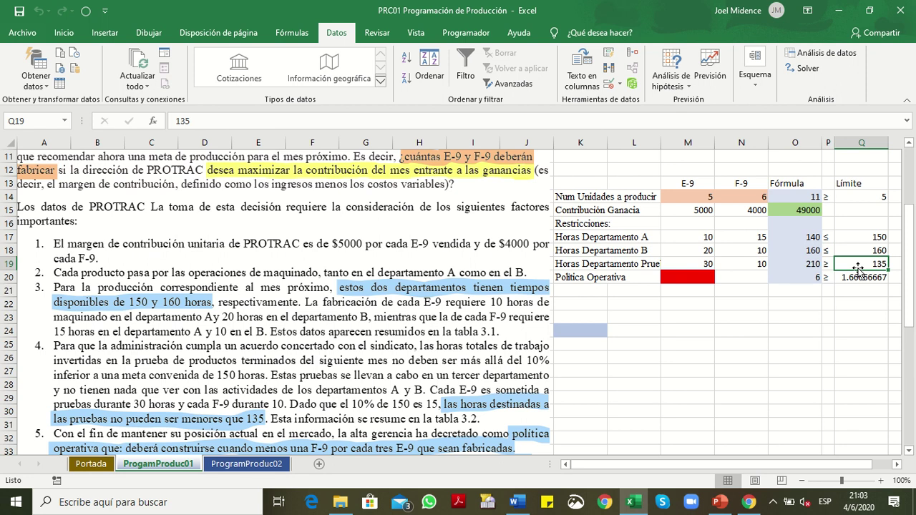
Check the operating policy in row 20 by comparing O20 with the limit in Q20 and tracing both to the units in M14:N14
left_click(809, 279)
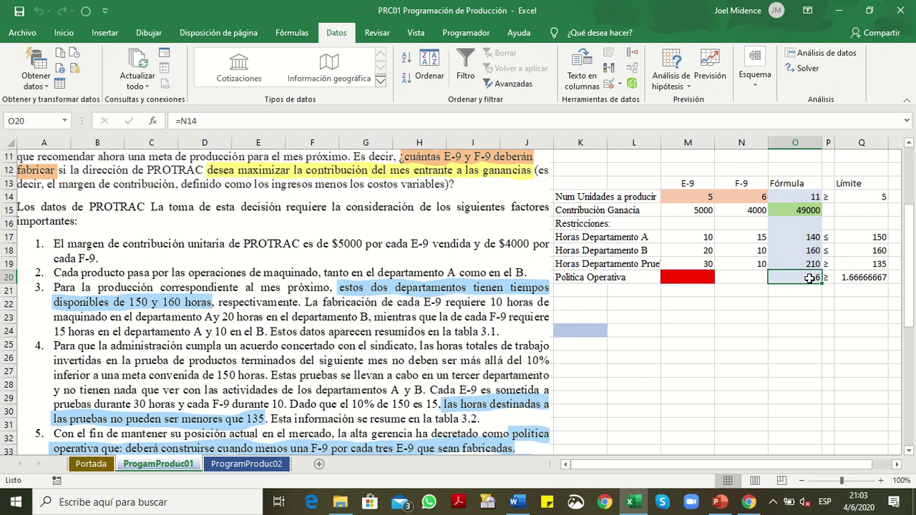
left_click(848, 277)
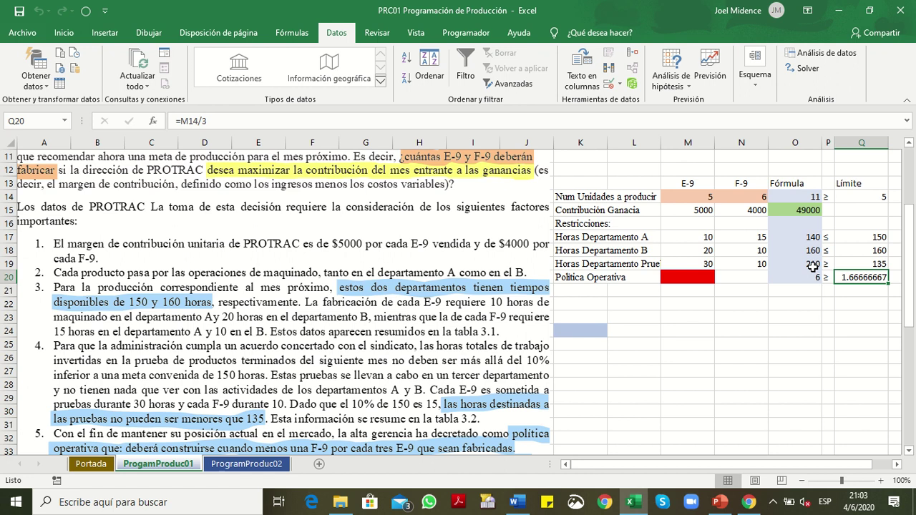
left_click(741, 195)
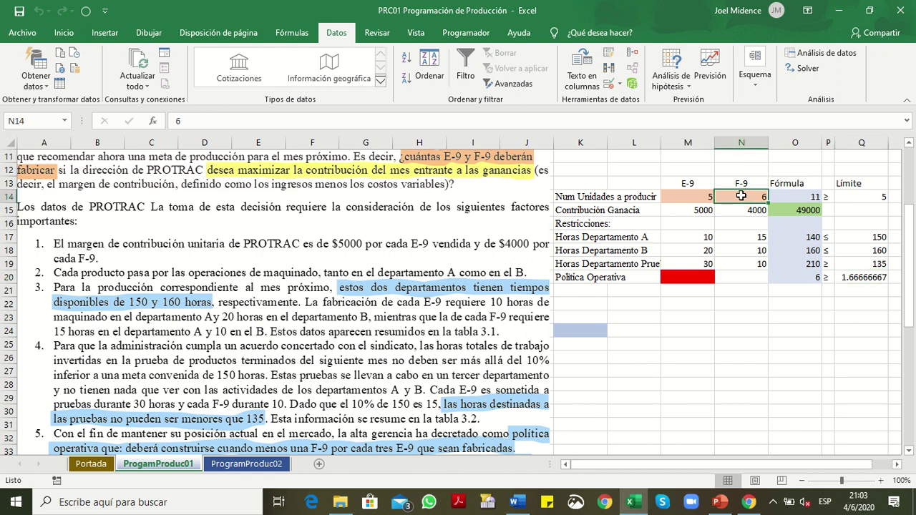
left_click(701, 195)
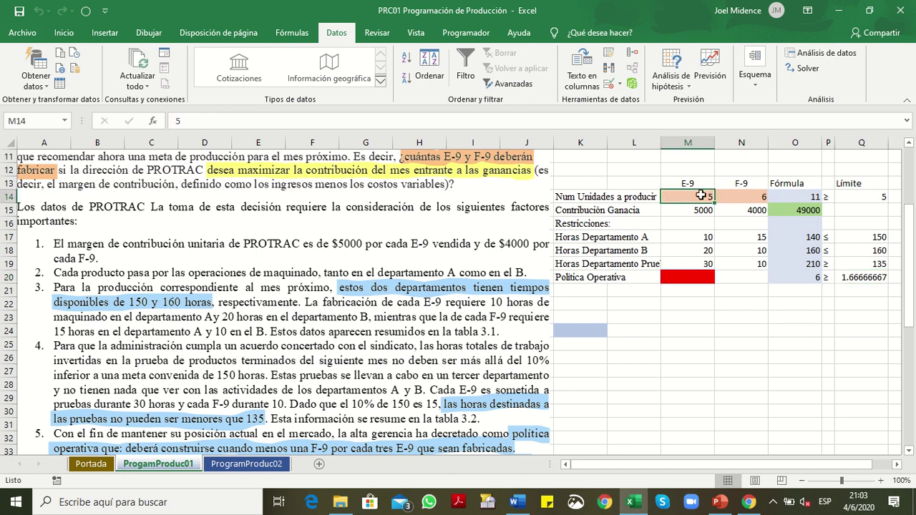
left_click(847, 278)
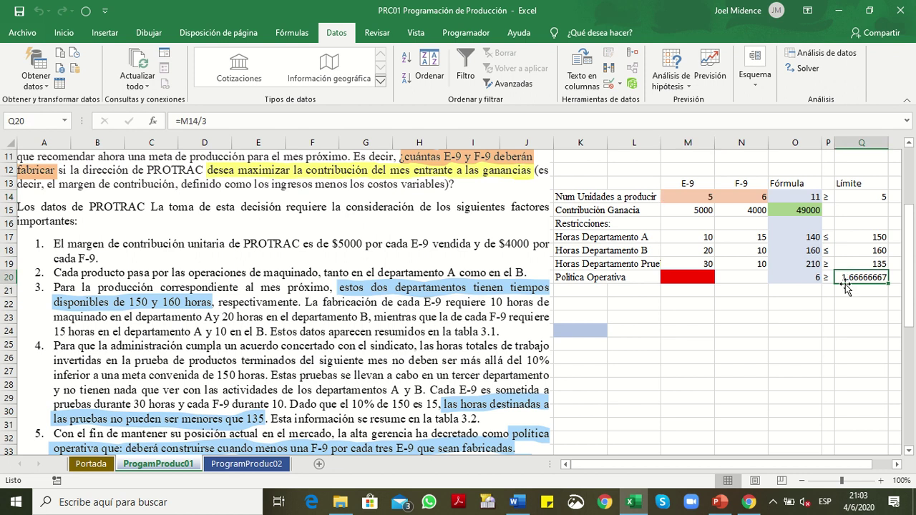
left_click(809, 277)
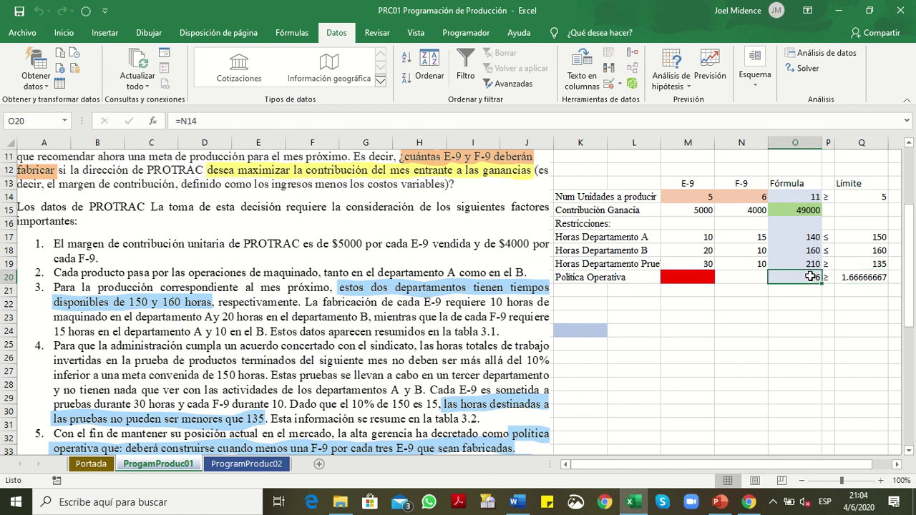
left_click(846, 278)
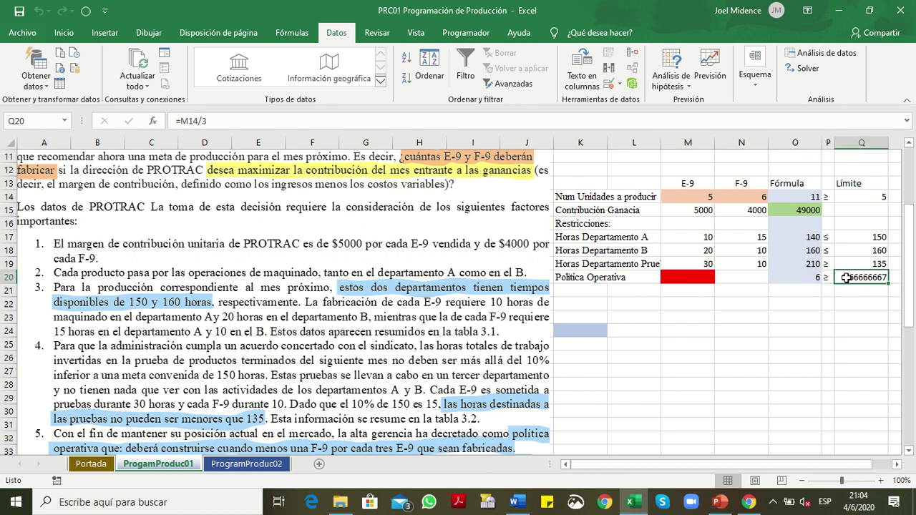
left_click(803, 275)
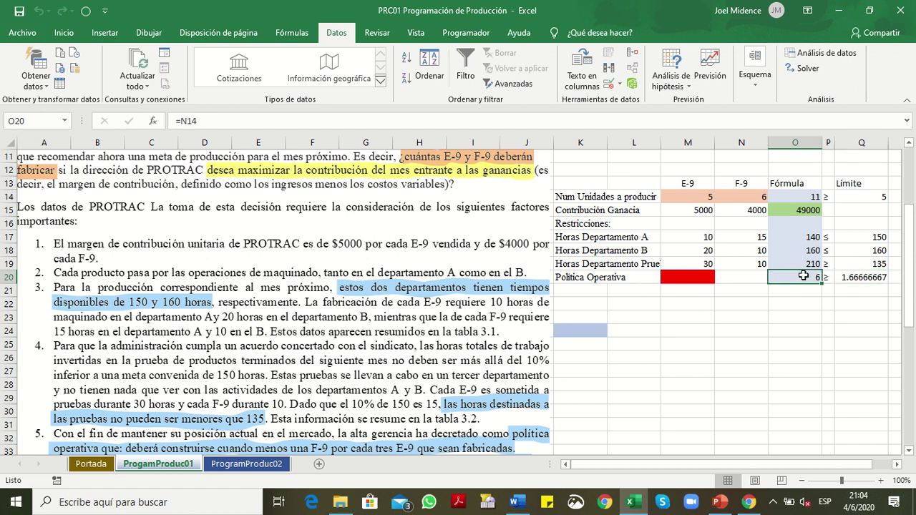
left_click(747, 198)
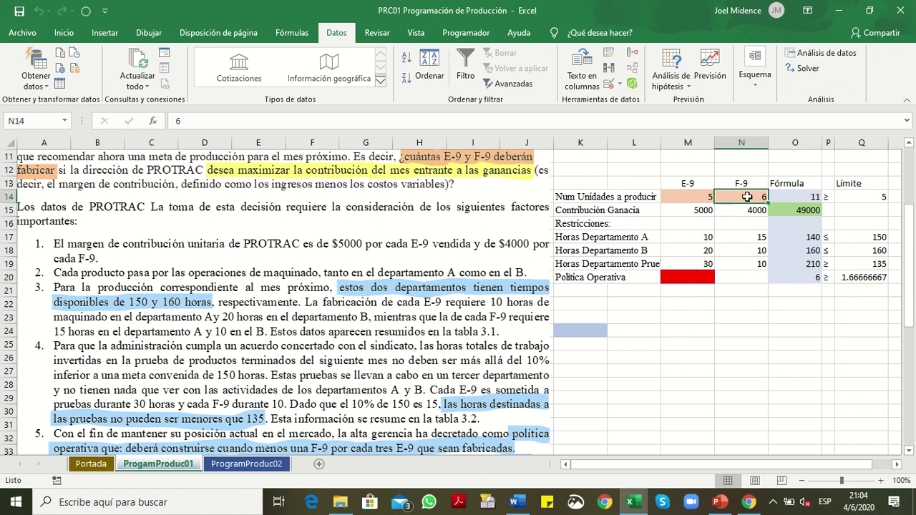
left_click(804, 277)
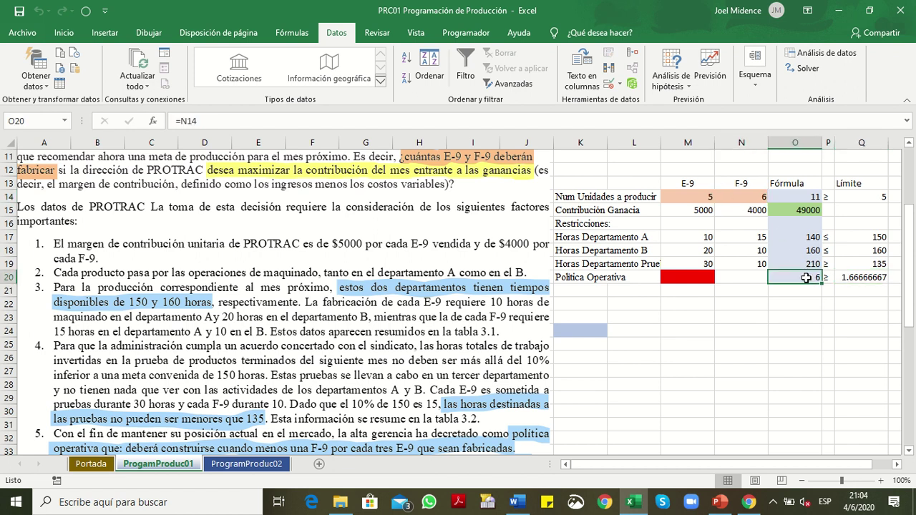
left_click(854, 277)
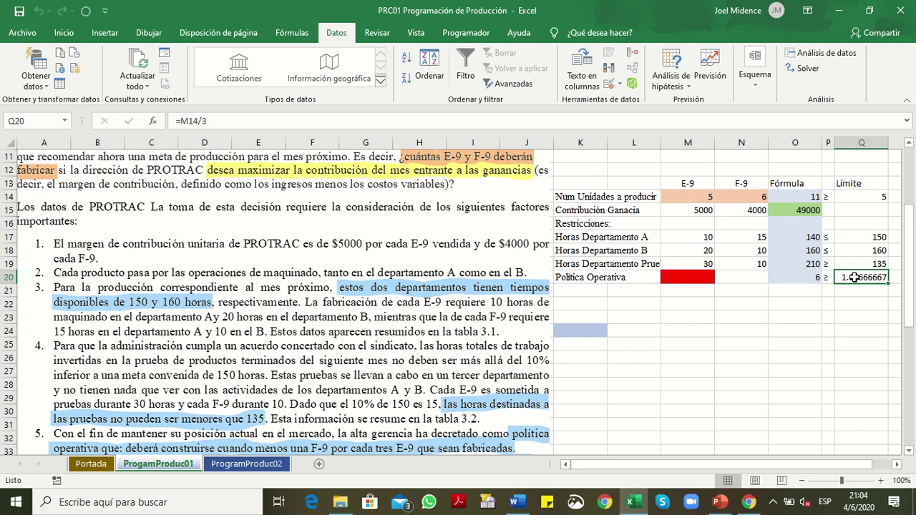
Review the total contribution in O15 together with the E-9 and F-9 units in M14:N14
left_click(803, 208)
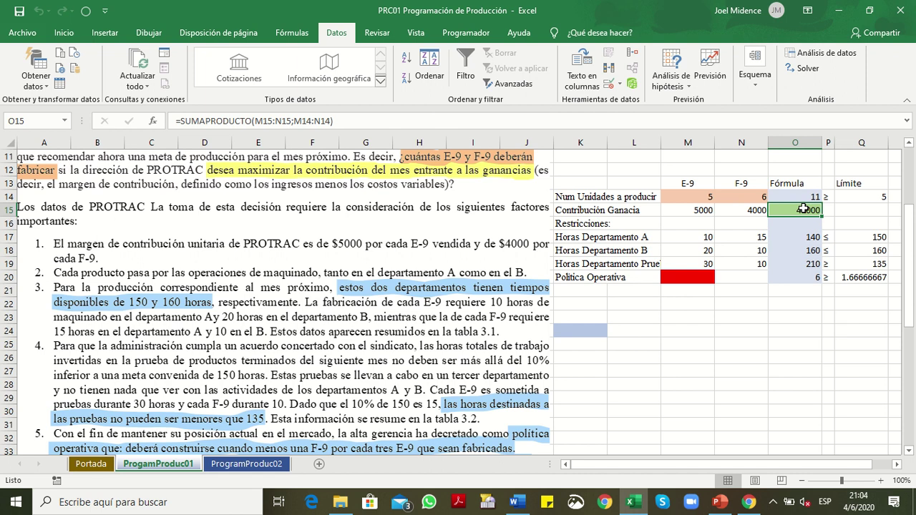
left_click(588, 329)
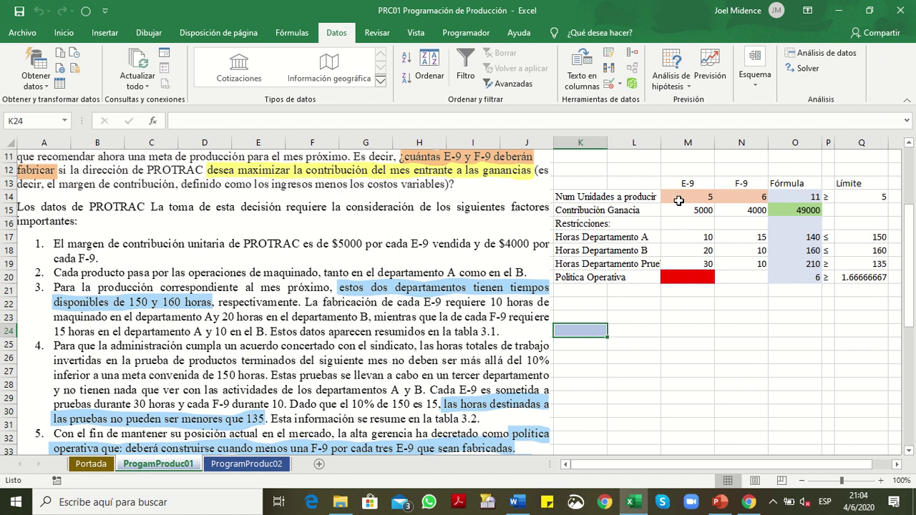
left_click(678, 201)
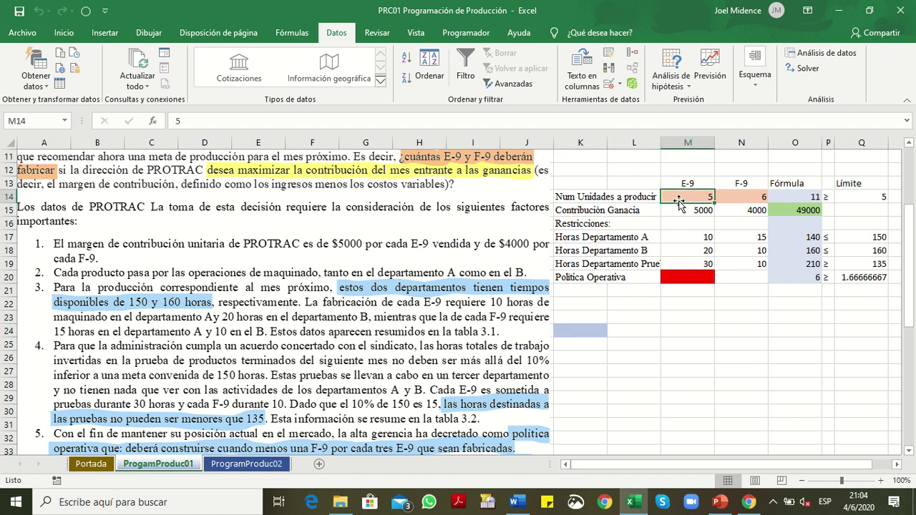
left_click(734, 197)
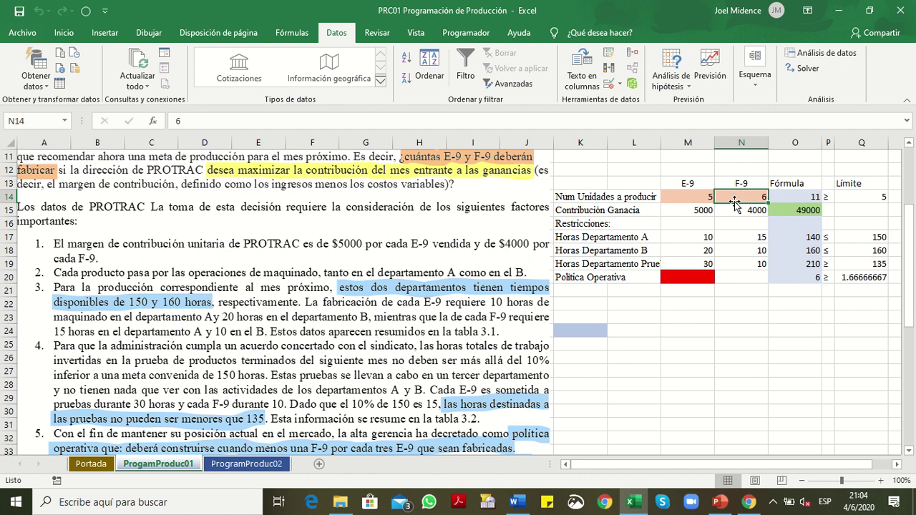
left_click_drag(710, 198, 739, 197)
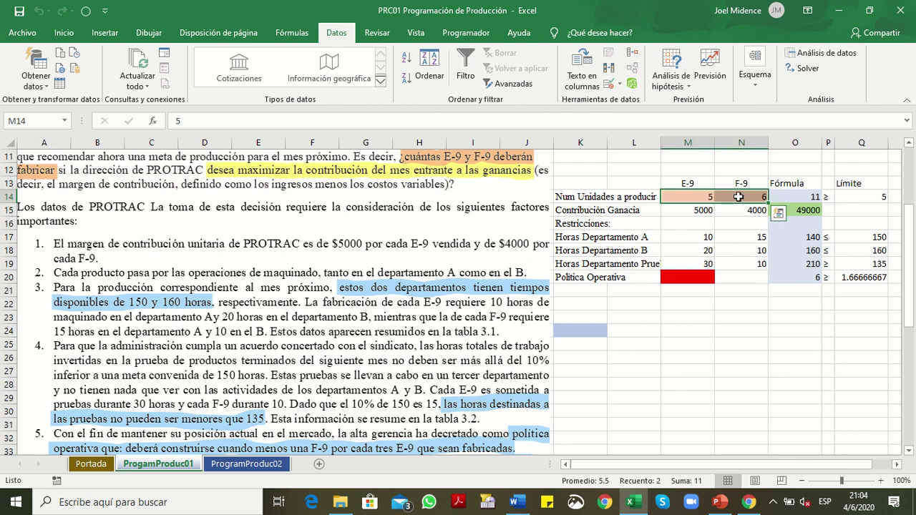
left_click(800, 210)
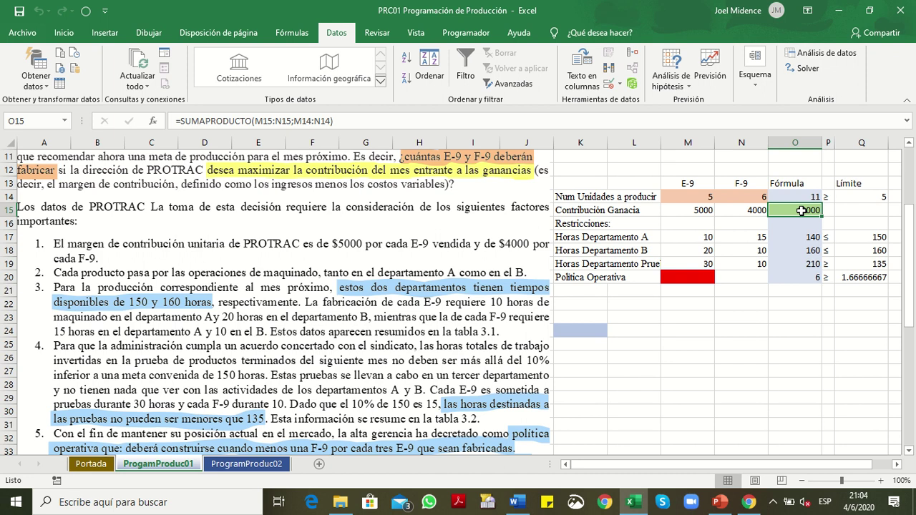
Enter the label "Decisión:" in K24 and check the decision statement formulas in L24:L26
left_click(590, 329)
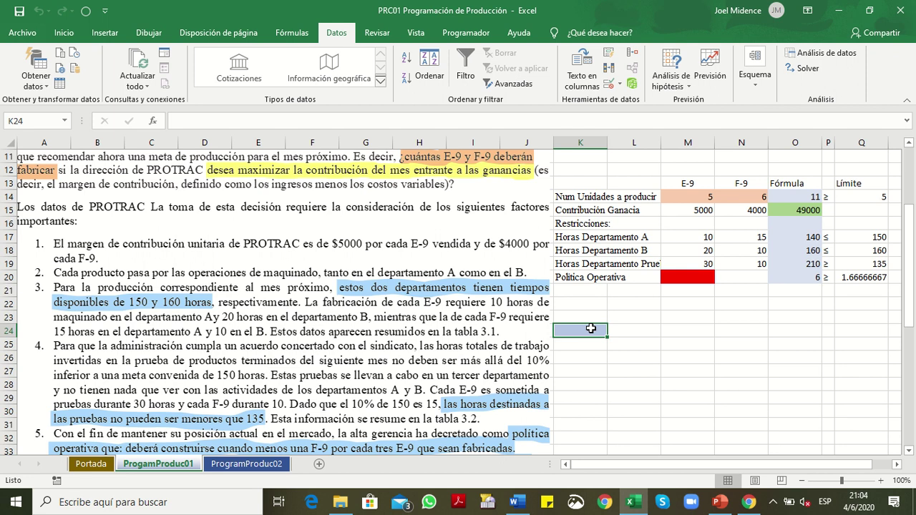
type("Dec")
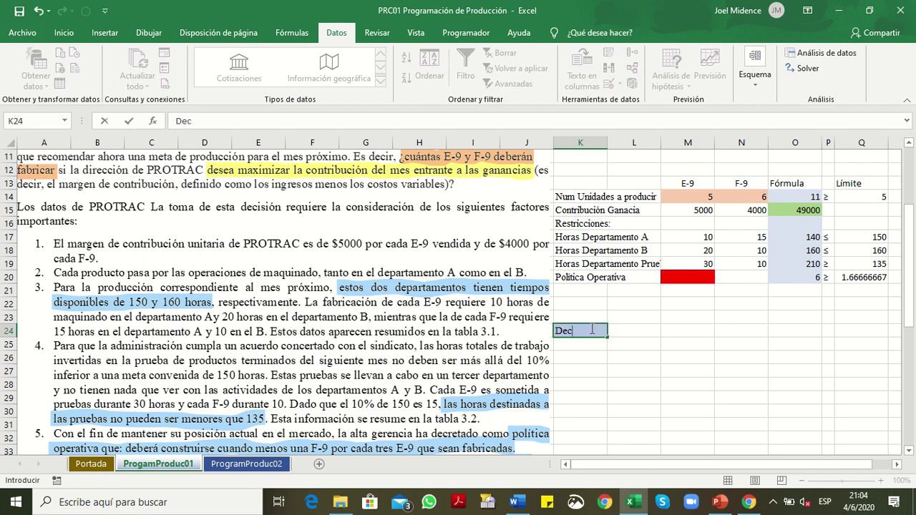
type("isión:")
key("Return")
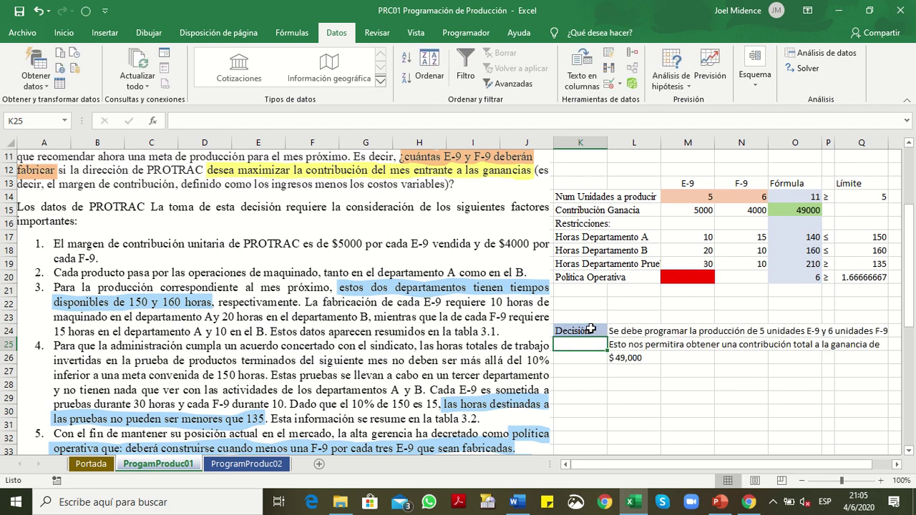
left_click(628, 328)
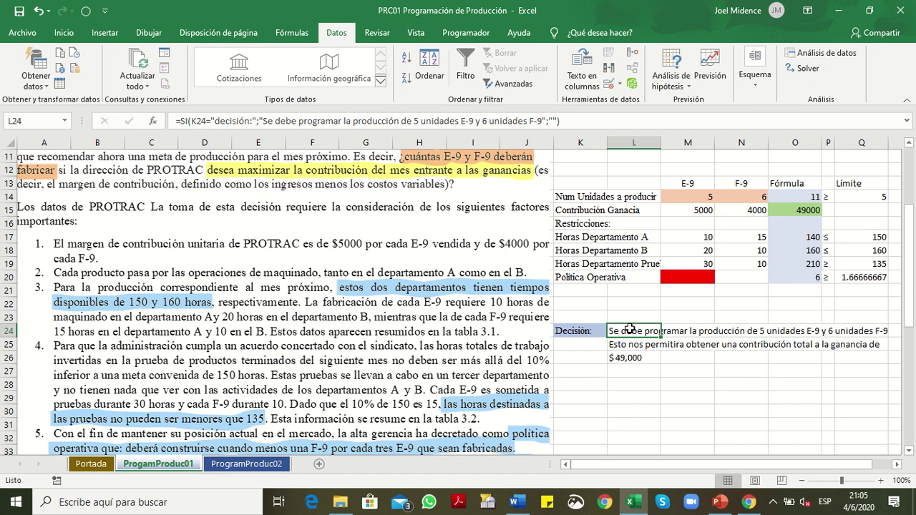
left_click(629, 344)
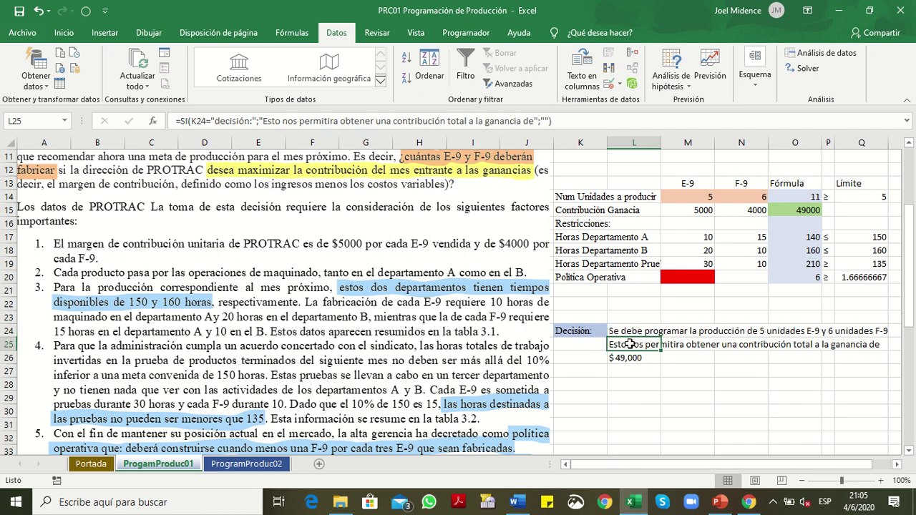
left_click(629, 357)
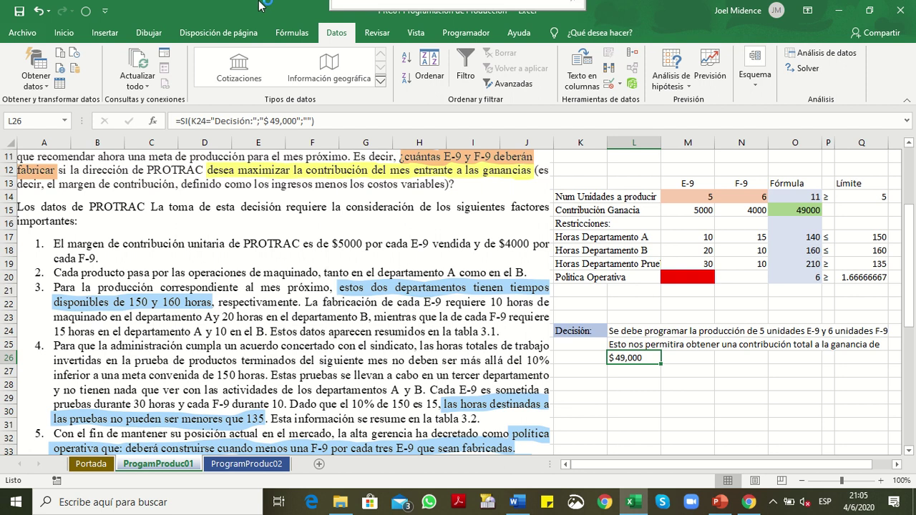
mouse_move(331, 10)
key("ctrl+super+q")
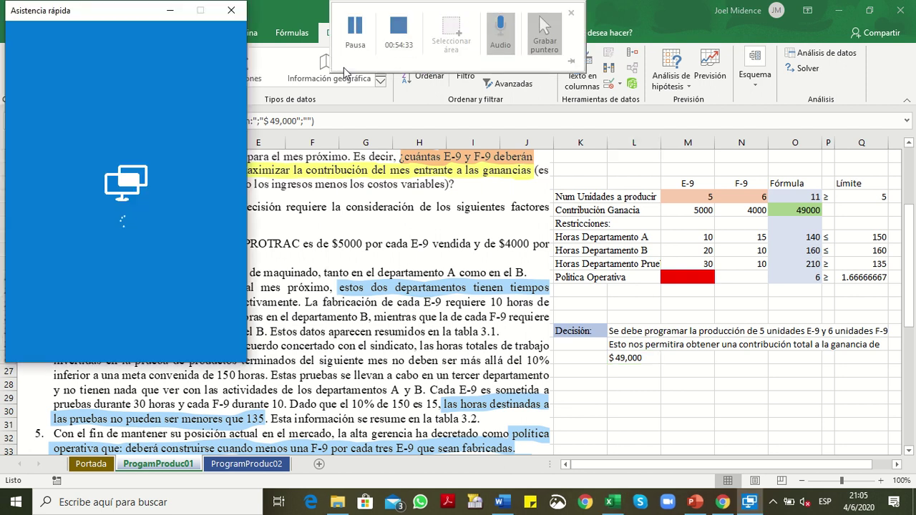